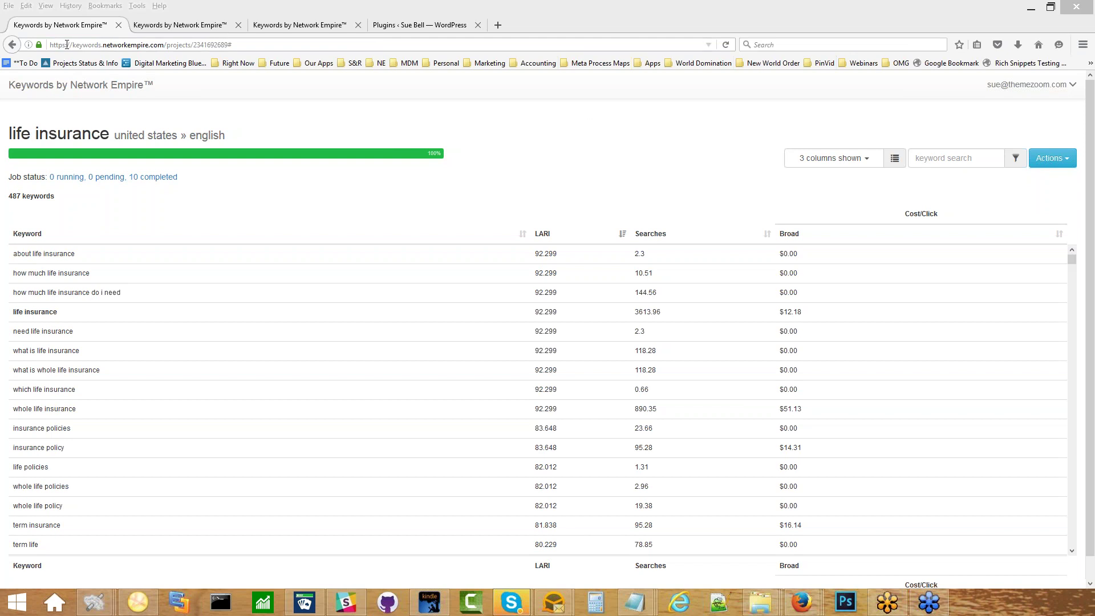
# Return to the Projects list through the Keywords by Network Empire header link.
pyautogui.click(46, 86)
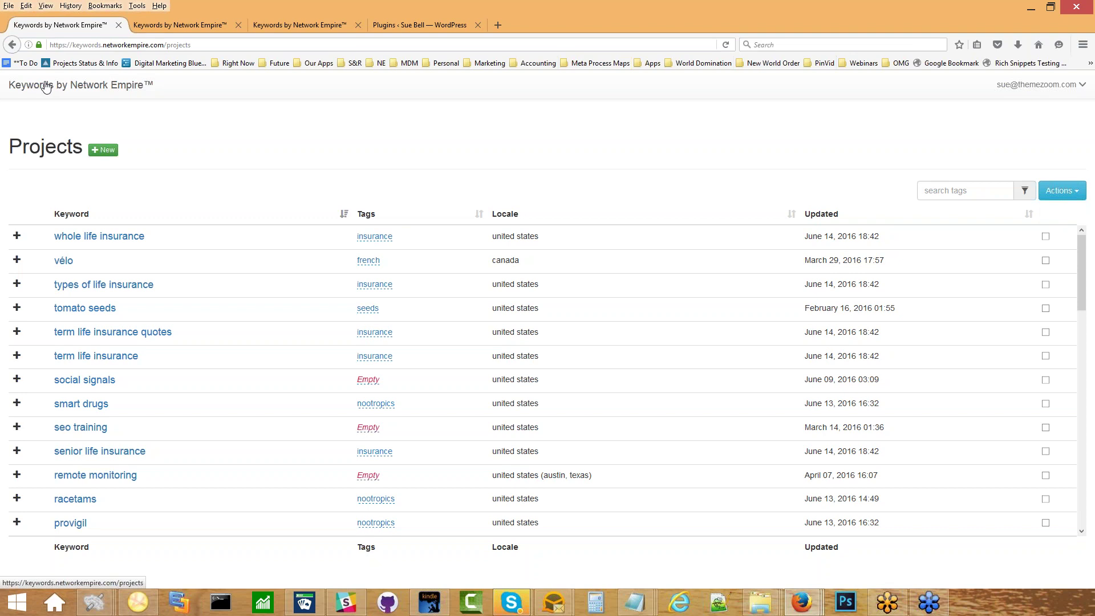
# Search project tags for 'insu', expand both life insurance rows, and open the 487-keyword project.
pyautogui.click(961, 183)
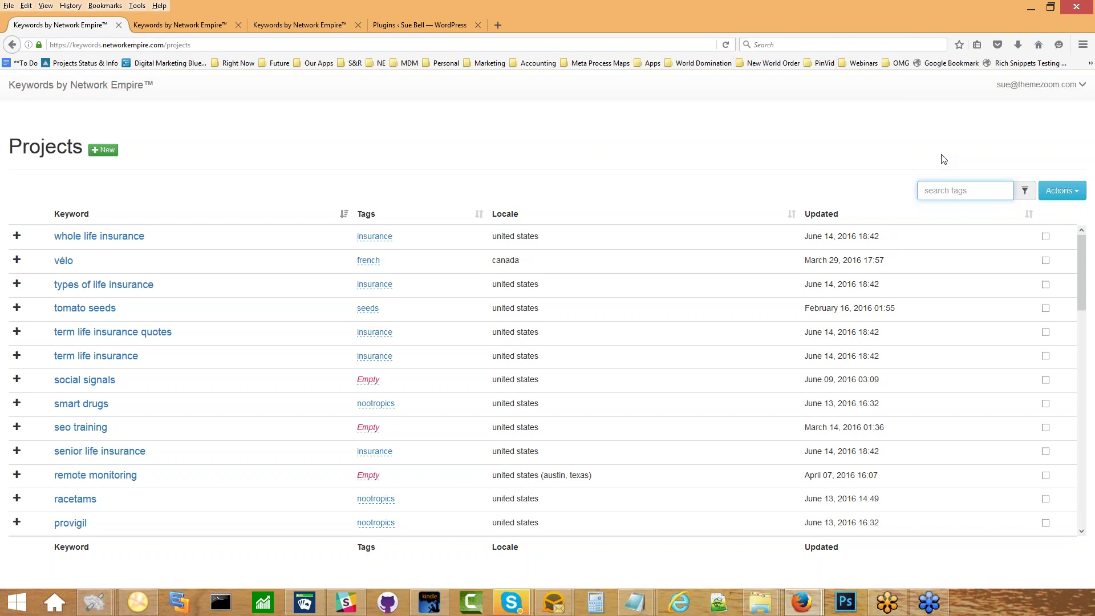
pyautogui.write('insur')
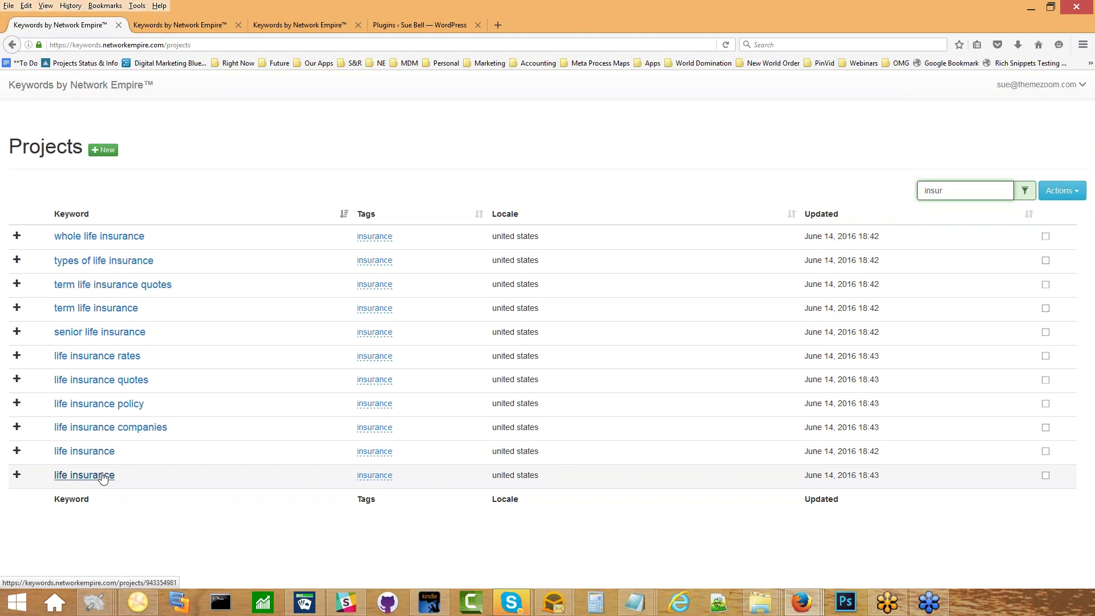
pyautogui.click(19, 453)
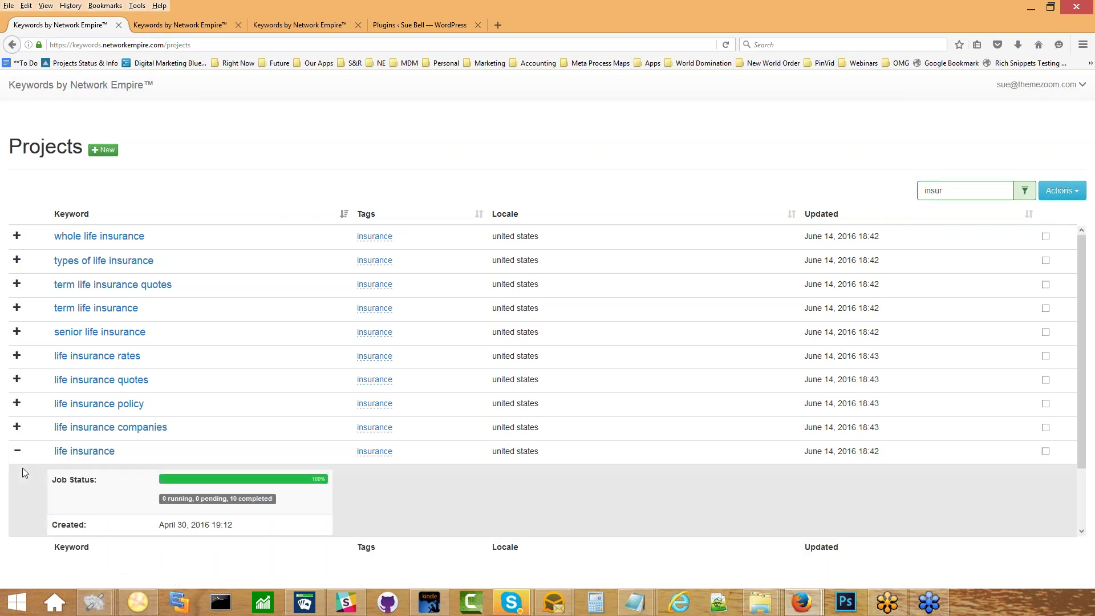
pyautogui.scroll(-2, 23, 472)
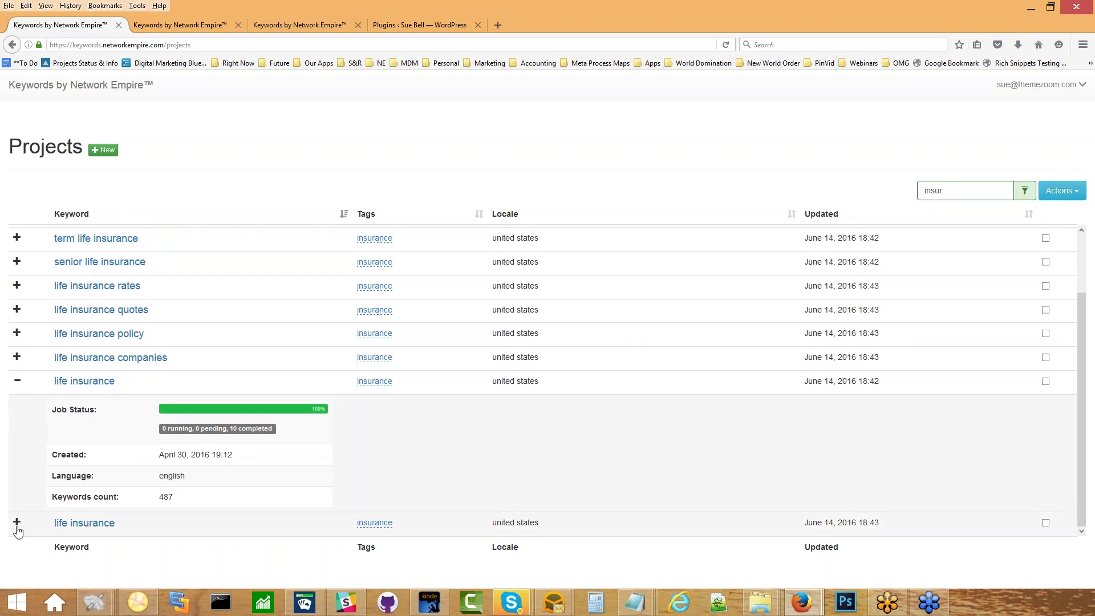
pyautogui.click(17, 526)
pyautogui.scroll(-3, 251, 467)
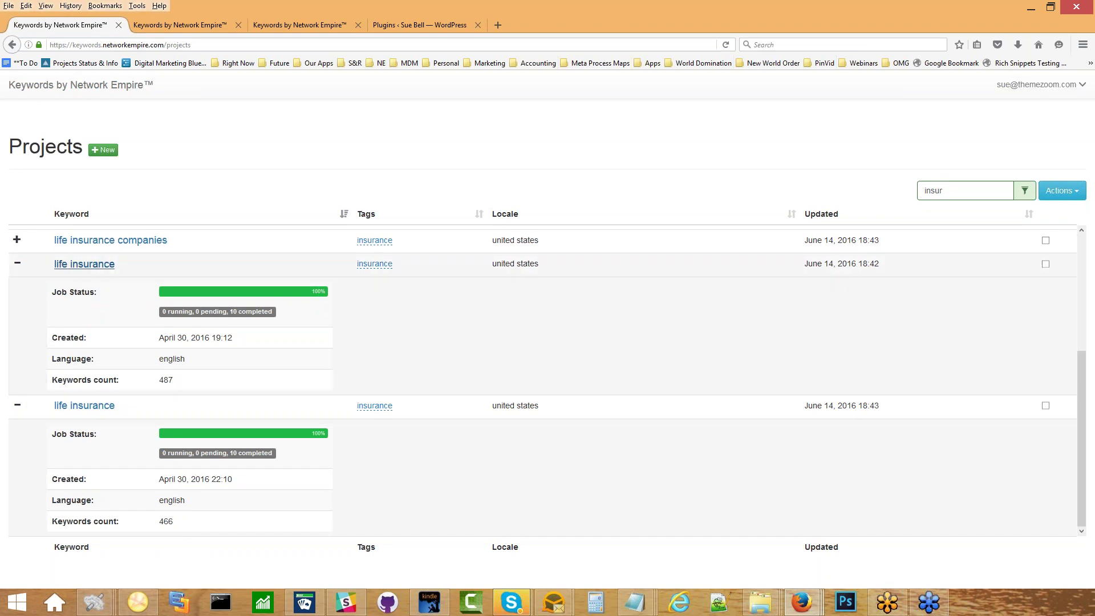
pyautogui.click(100, 265)
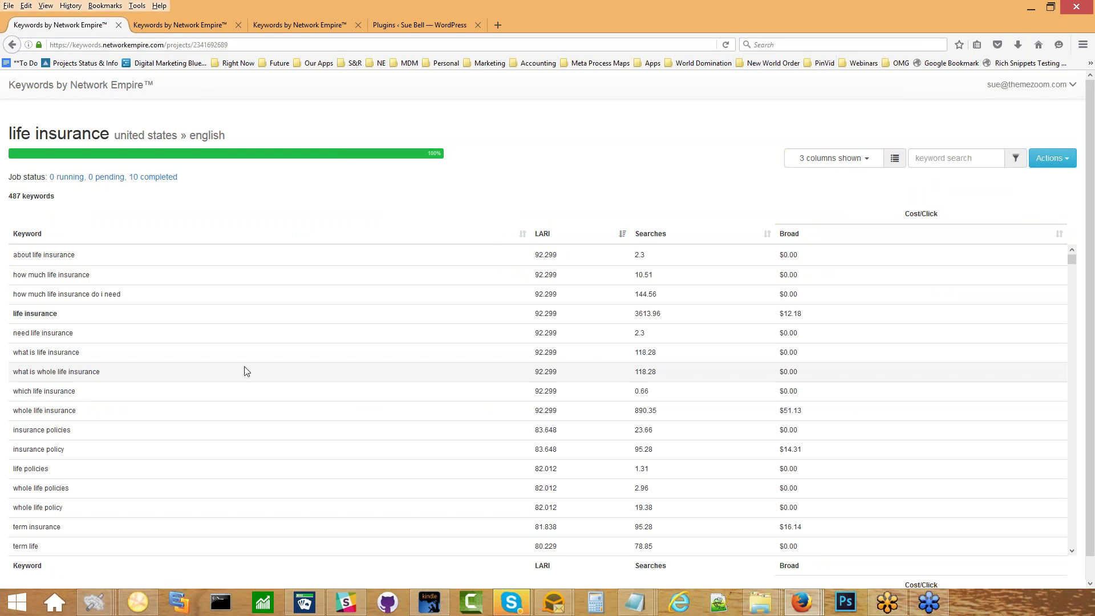
pyautogui.click(874, 162)
pyautogui.scroll(-1, 833, 257)
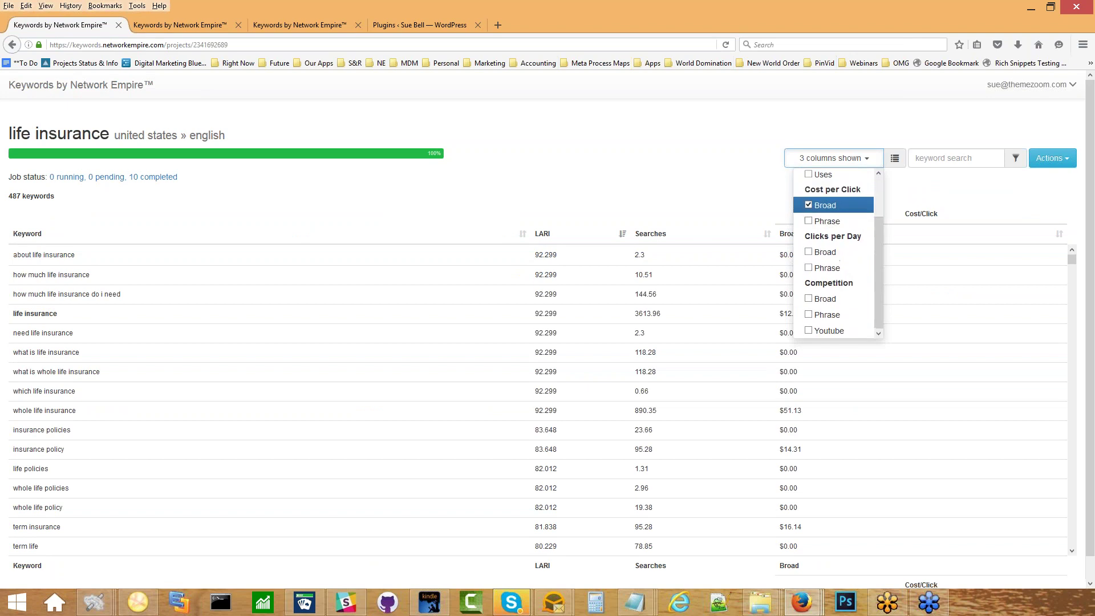
pyautogui.scroll(2, 832, 257)
pyautogui.click(725, 166)
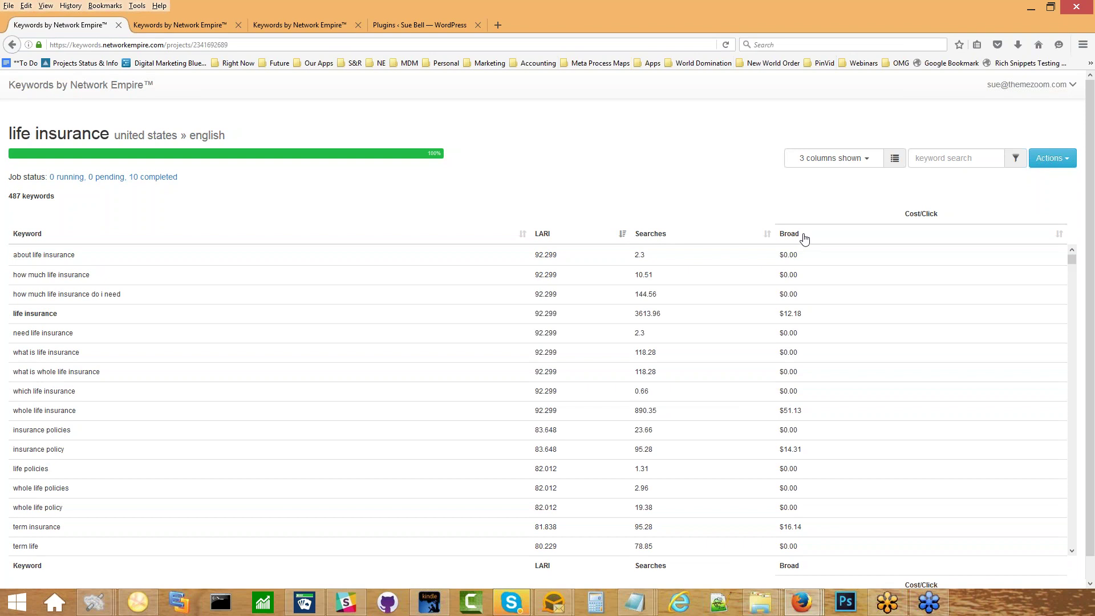
pyautogui.click(872, 165)
pyautogui.scroll(-2, 856, 249)
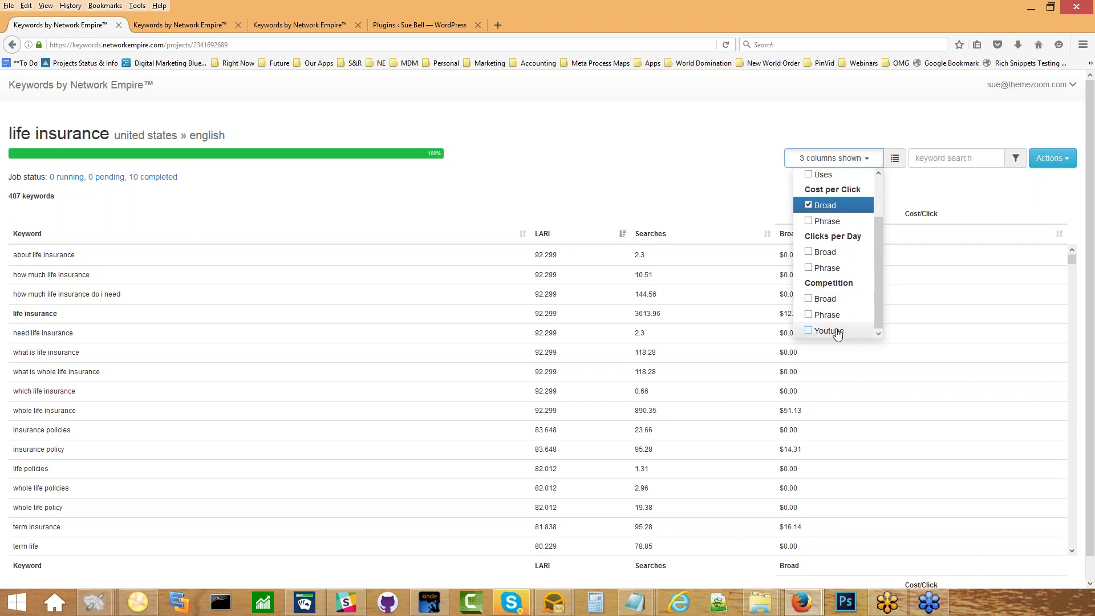
pyautogui.click(727, 162)
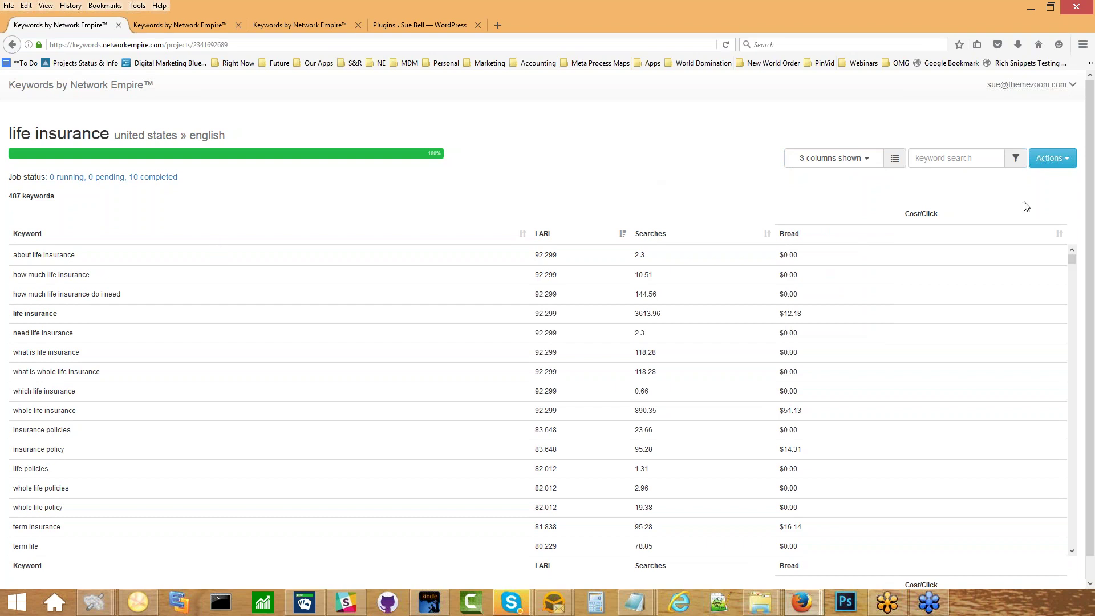
# Open the keyword filter dialog, browse its preset filters, then dismiss it.
pyautogui.click(1061, 158)
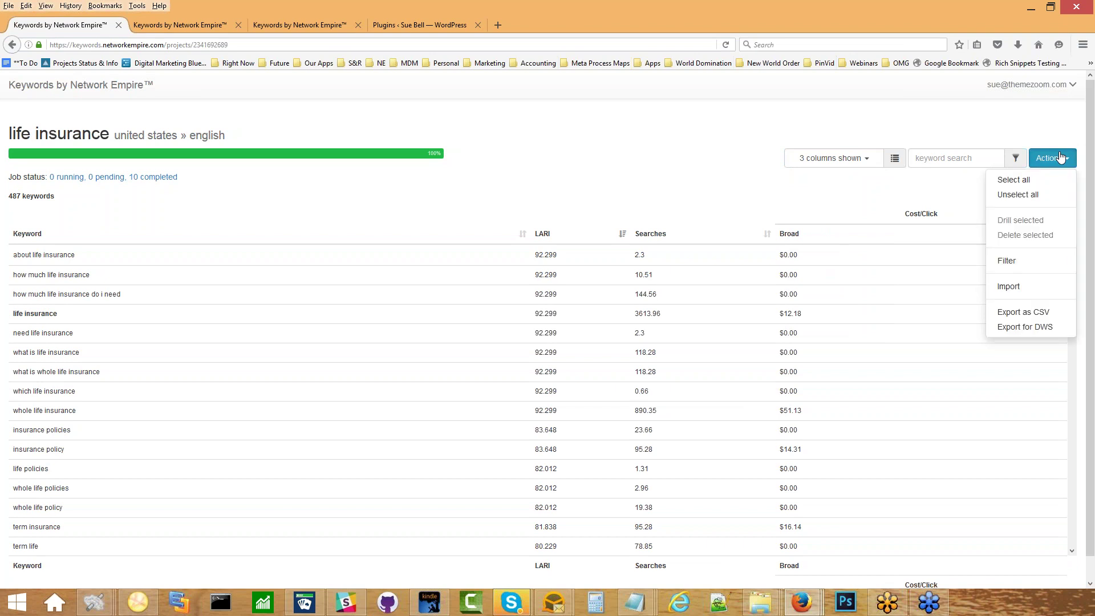
pyautogui.click(1013, 262)
pyautogui.click(580, 141)
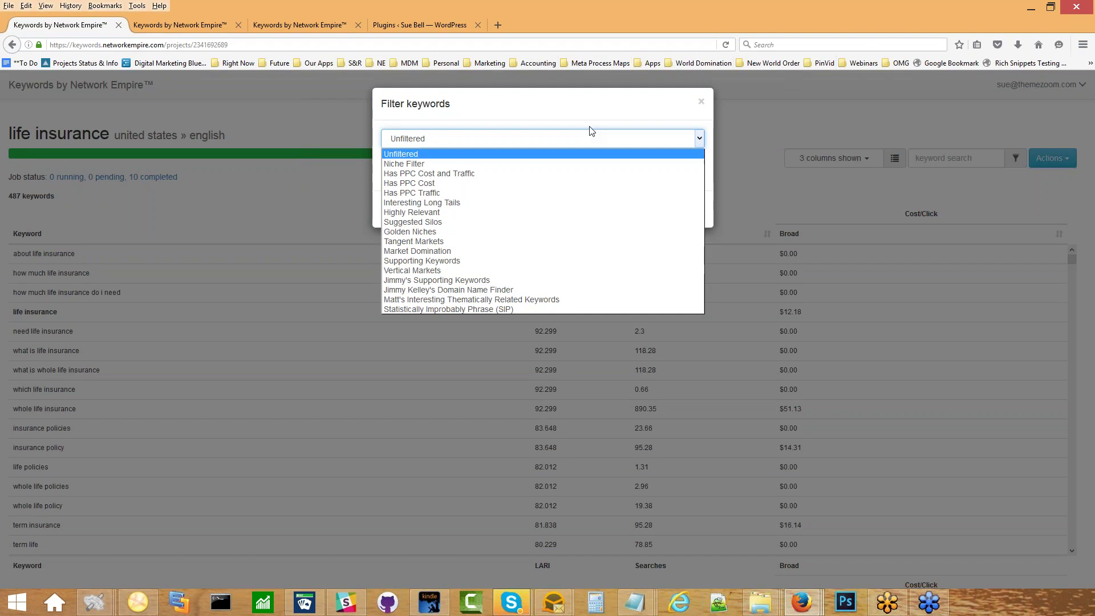
pyautogui.press('Escape')
pyautogui.press('Escape')
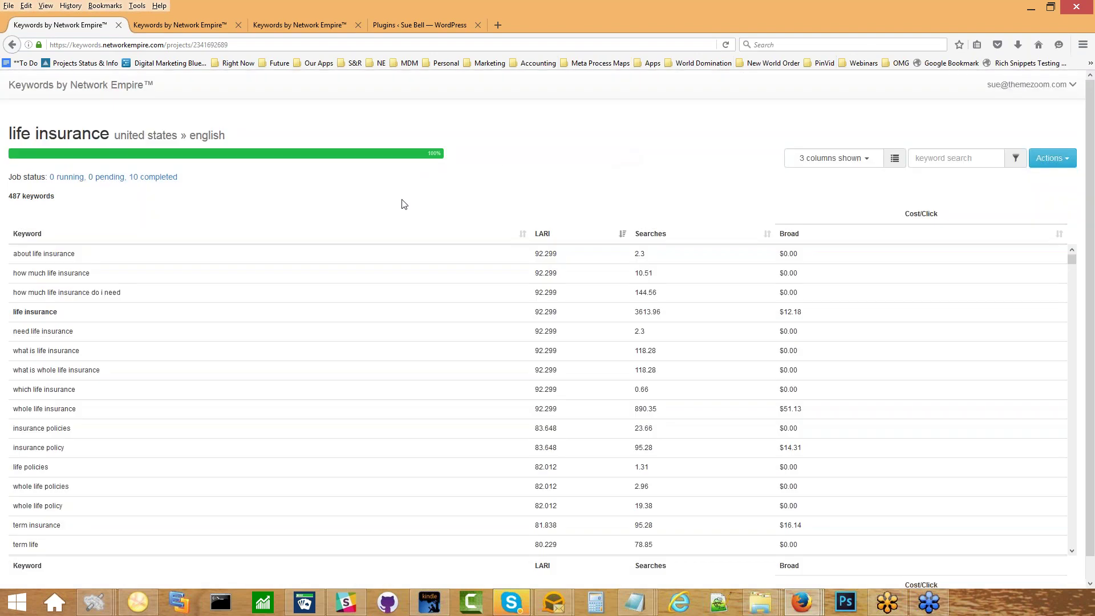
pyautogui.hotkey('ctrl', '+')
pyautogui.hotkey('ctrl', '+')
pyautogui.hotkey('ctrl', '+')
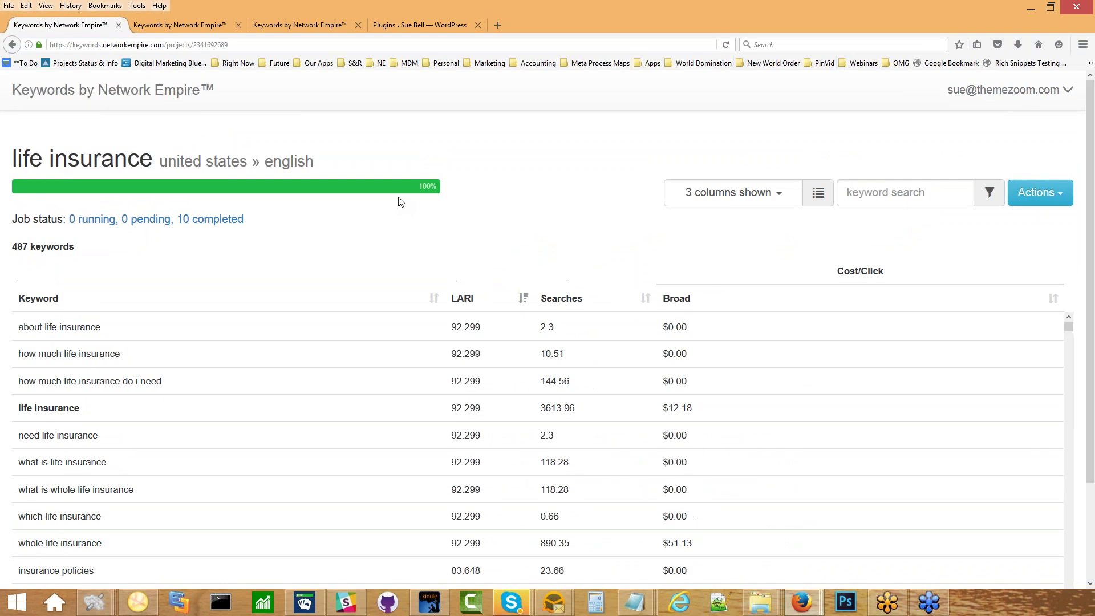
pyautogui.scroll(-3, 401, 202)
pyautogui.scroll(3, 400, 202)
# Apply the Market Domination preset filter, narrowing life insurance to 25 of 487 keywords.
pyautogui.click(1043, 193)
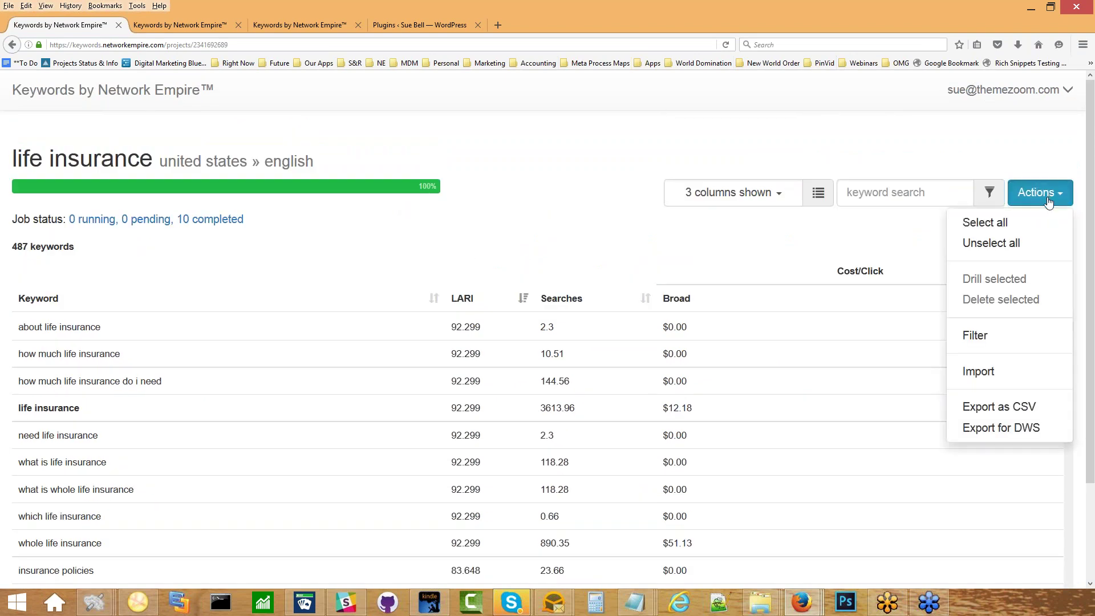
pyautogui.click(983, 346)
pyautogui.click(541, 165)
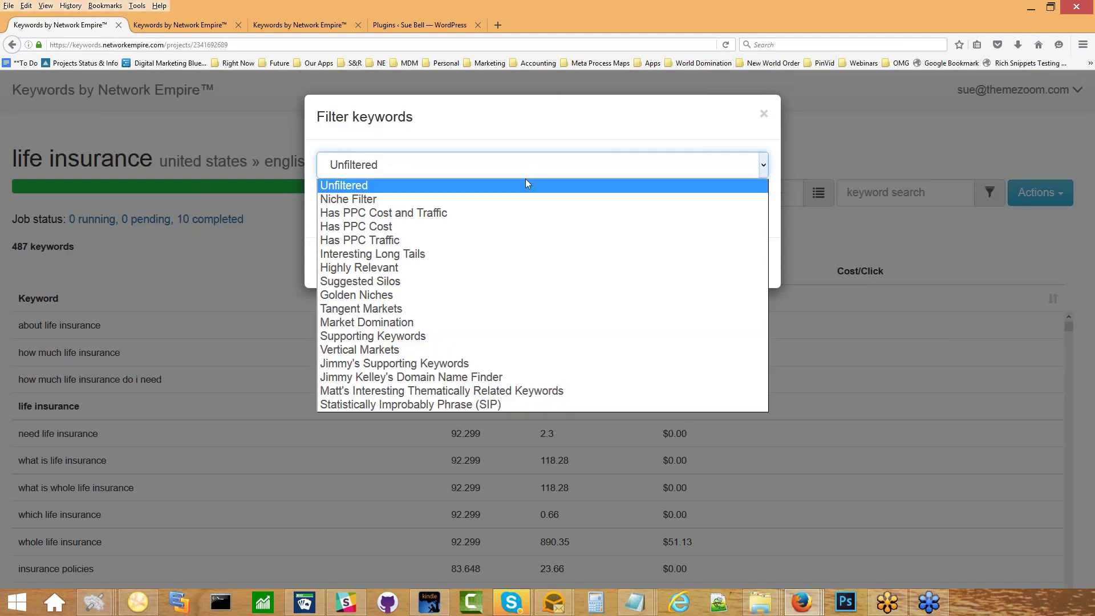
pyautogui.click(447, 321)
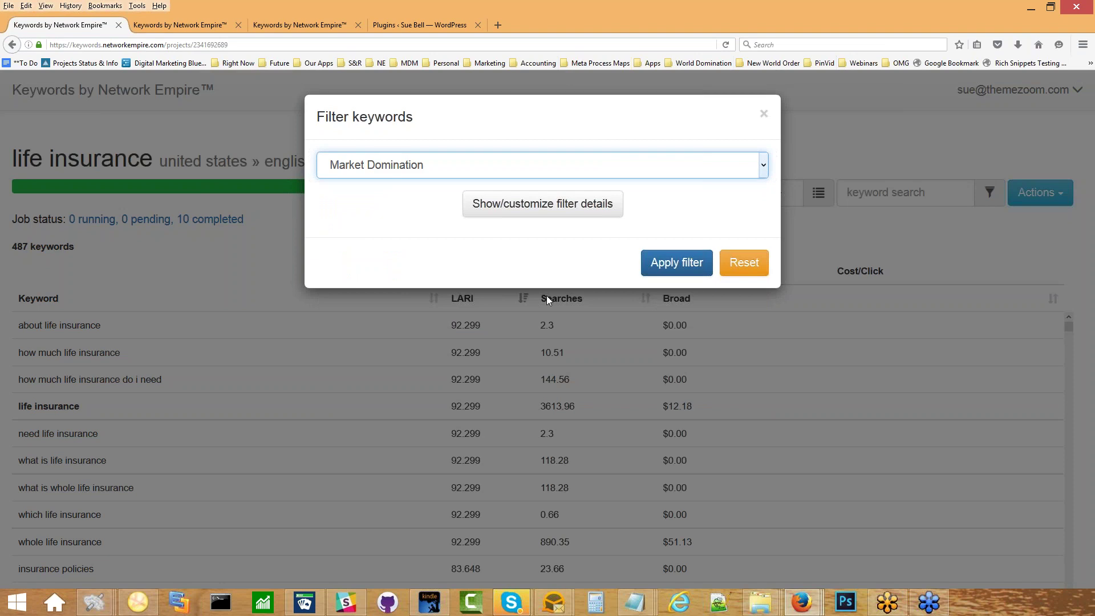
pyautogui.click(665, 270)
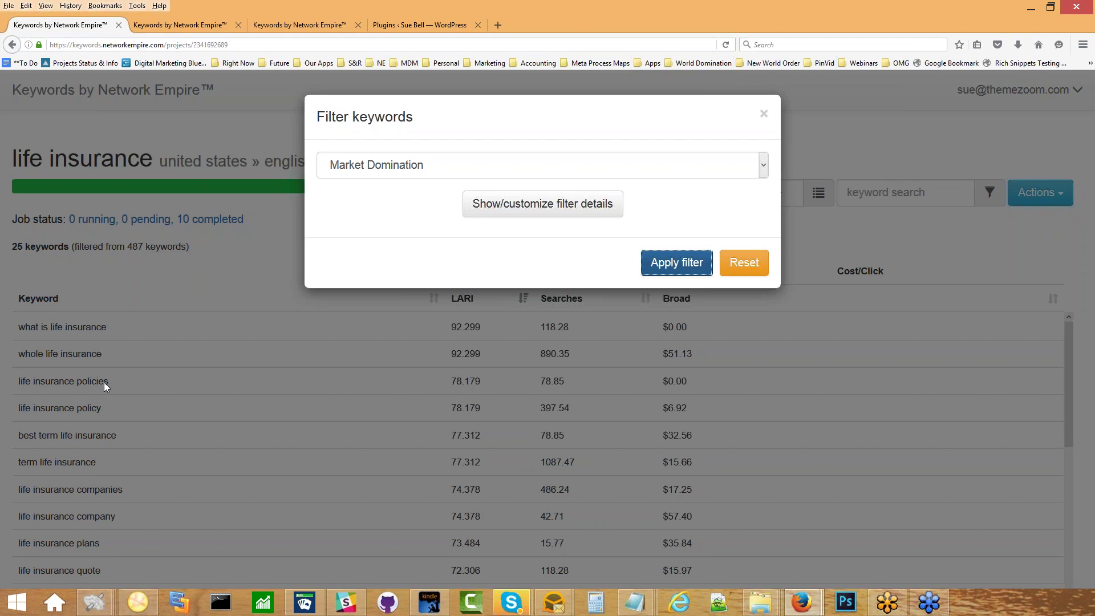
# Reveal the Market Domination expression, highlighting its LARI > 40, uses > 1 and broad CPC conditions.
pyautogui.click(527, 201)
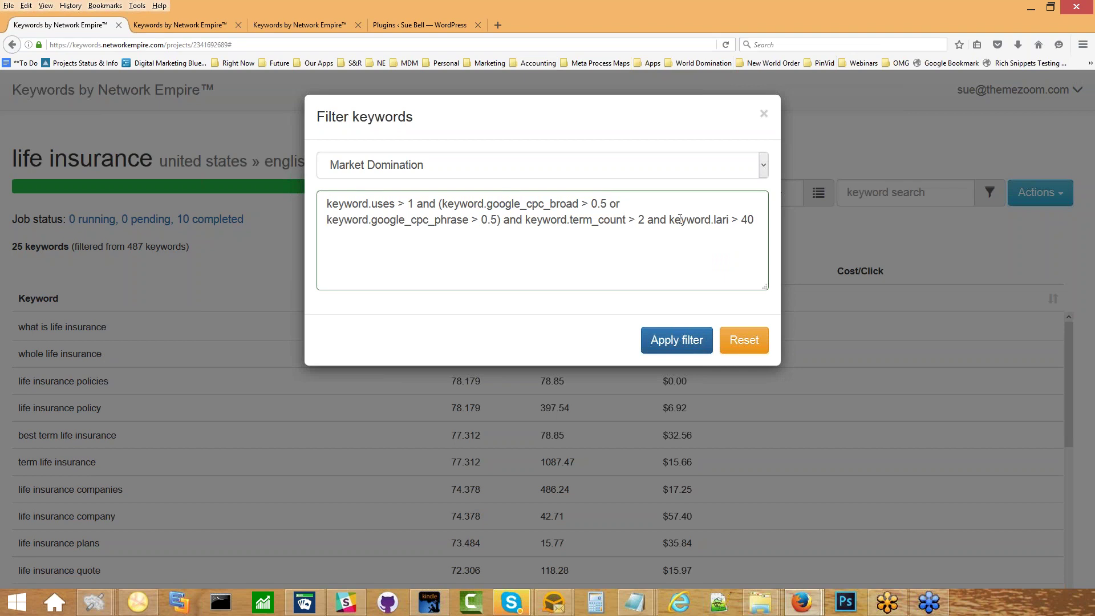
pyautogui.moveTo(680, 219); pyautogui.dragTo(726, 219)
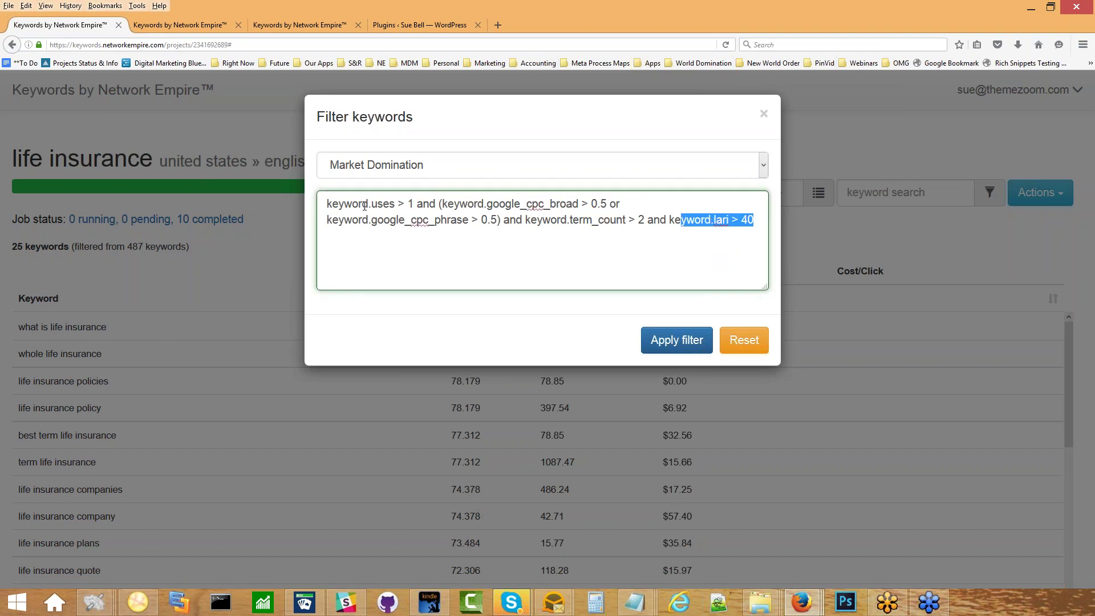
pyautogui.moveTo(335, 202); pyautogui.dragTo(413, 201)
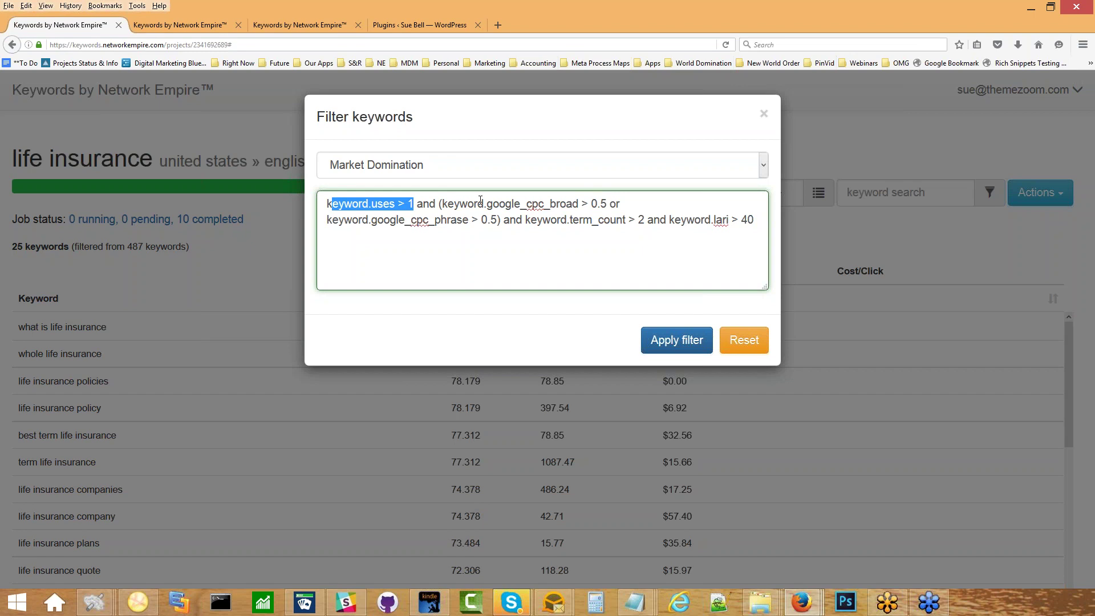
pyautogui.moveTo(478, 203); pyautogui.dragTo(585, 204)
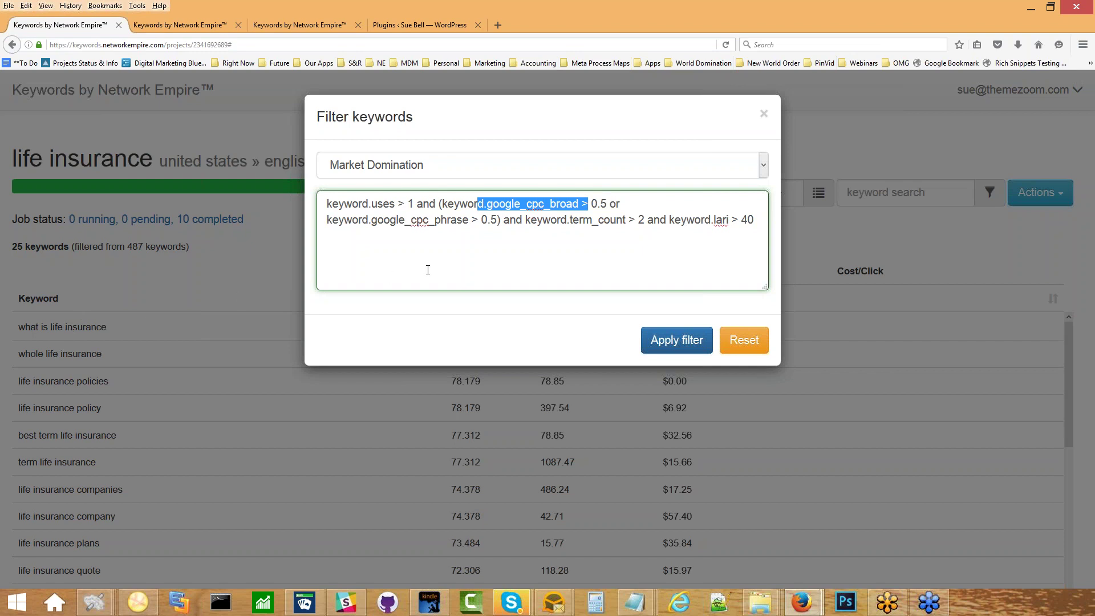
pyautogui.click(517, 126)
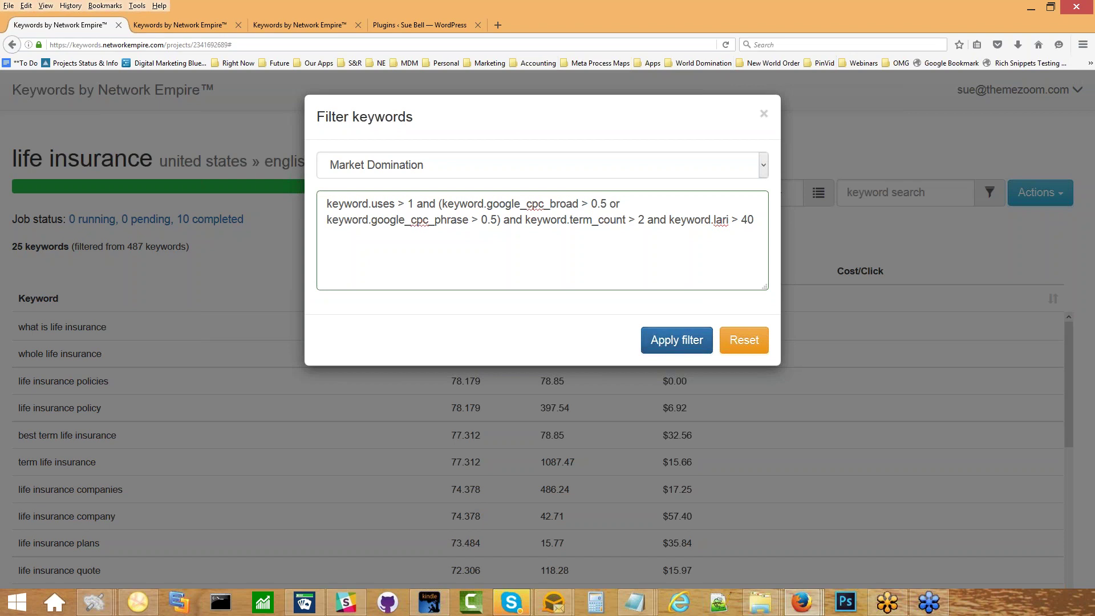
pyautogui.click(664, 166)
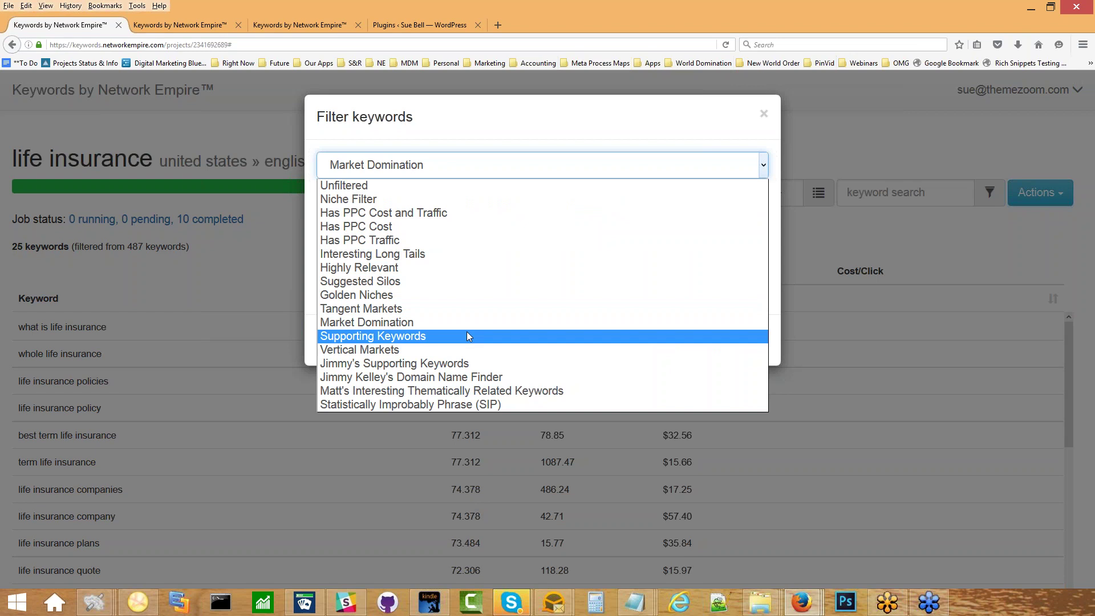
# Apply the Suggested Silos preset filter, leaving 62 of 487 keywords, and close the dialog.
pyautogui.click(439, 283)
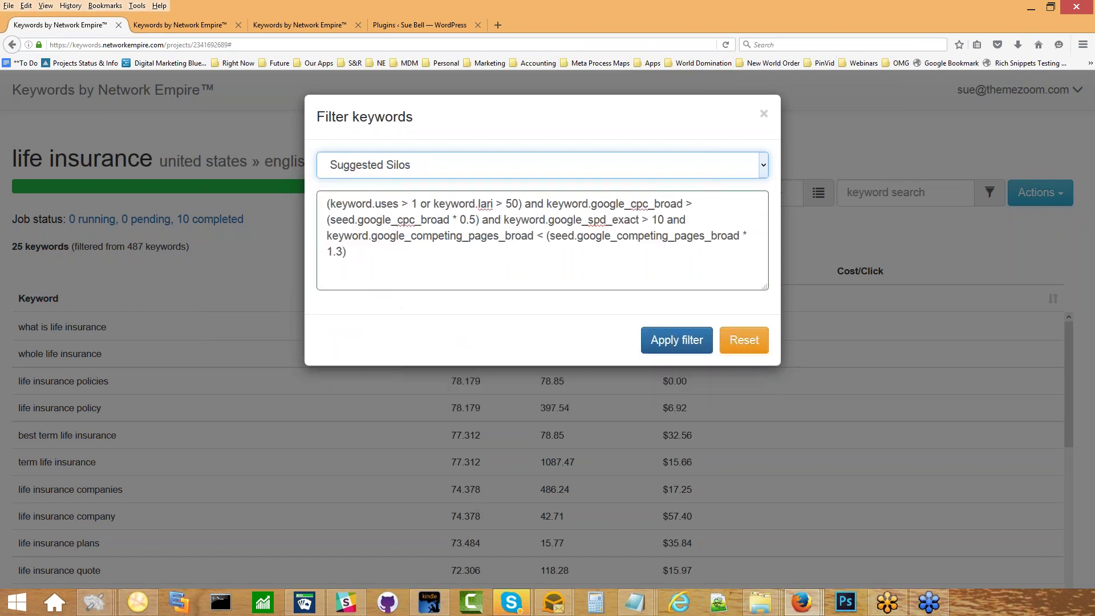
pyautogui.click(677, 341)
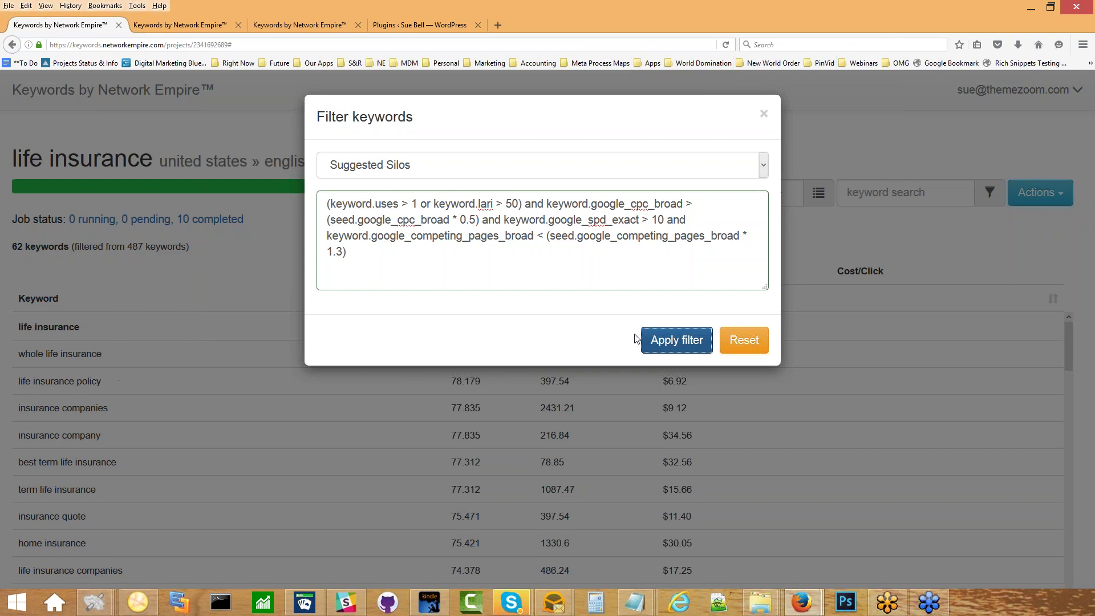
pyautogui.click(764, 113)
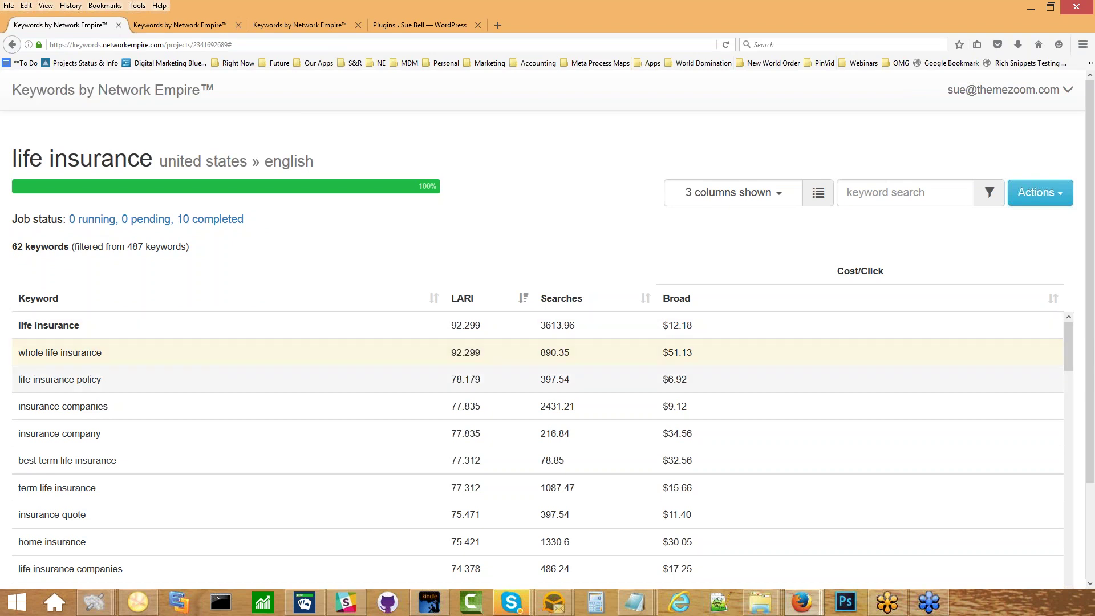
# Select life insurance policy, insurance companies, best term life insurance, term life insurance, insurance quote, home insurance.
pyautogui.click(59, 379)
pyautogui.keyDown('ctrl'); pyautogui.click(63, 406); pyautogui.keyUp('ctrl')
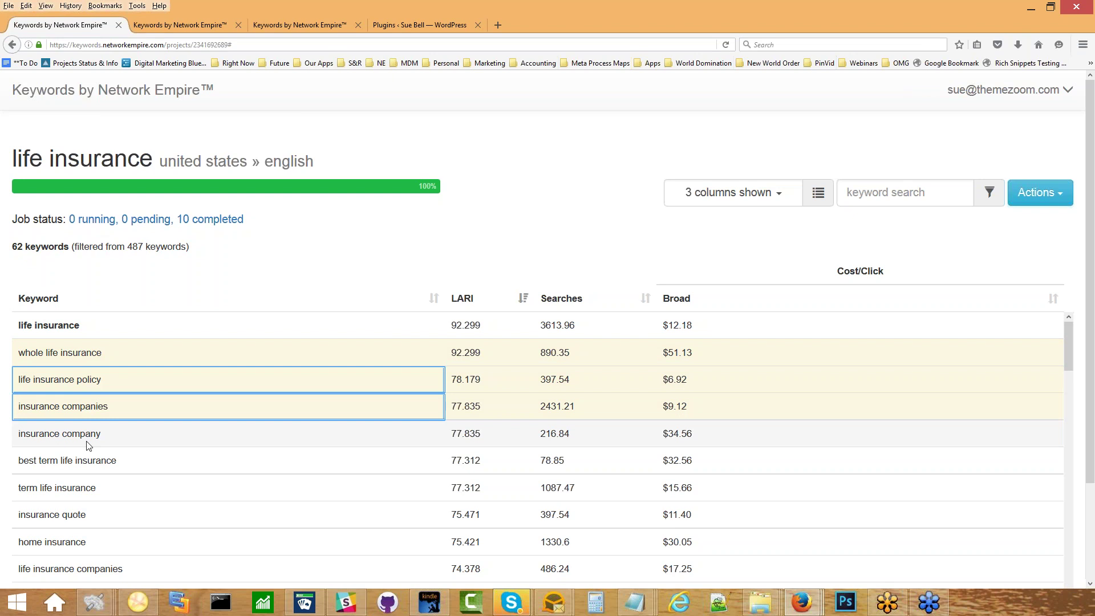
pyautogui.keyDown('ctrl'); pyautogui.click(85, 460); pyautogui.keyUp('ctrl')
pyautogui.keyDown('ctrl'); pyautogui.click(74, 489); pyautogui.keyUp('ctrl')
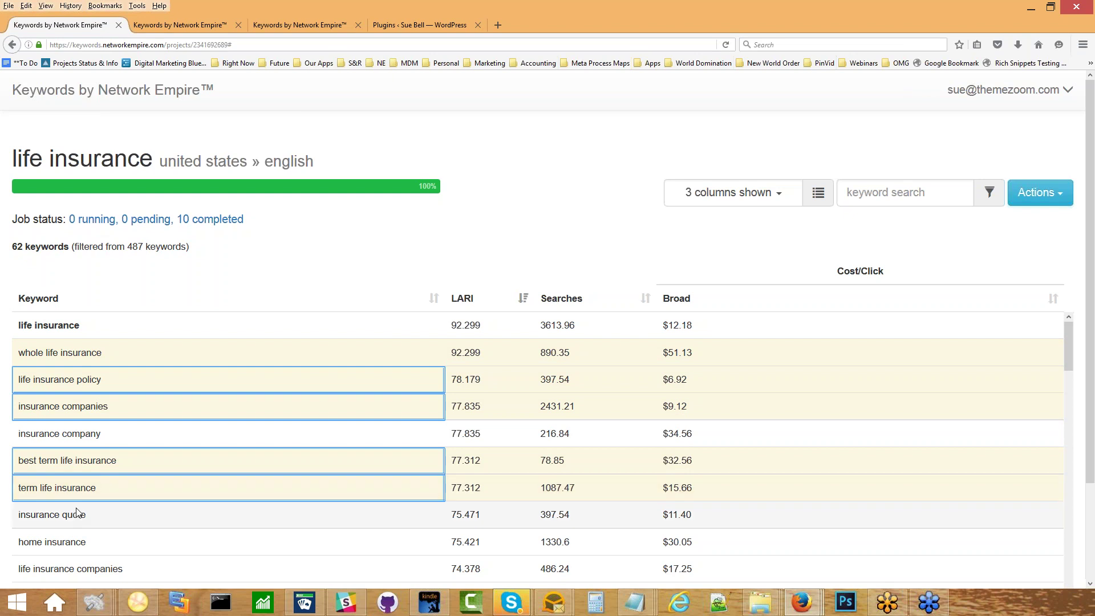
pyautogui.keyDown('ctrl'); pyautogui.click(80, 515); pyautogui.keyUp('ctrl')
pyautogui.keyDown('ctrl'); pyautogui.click(87, 543); pyautogui.keyUp('ctrl')
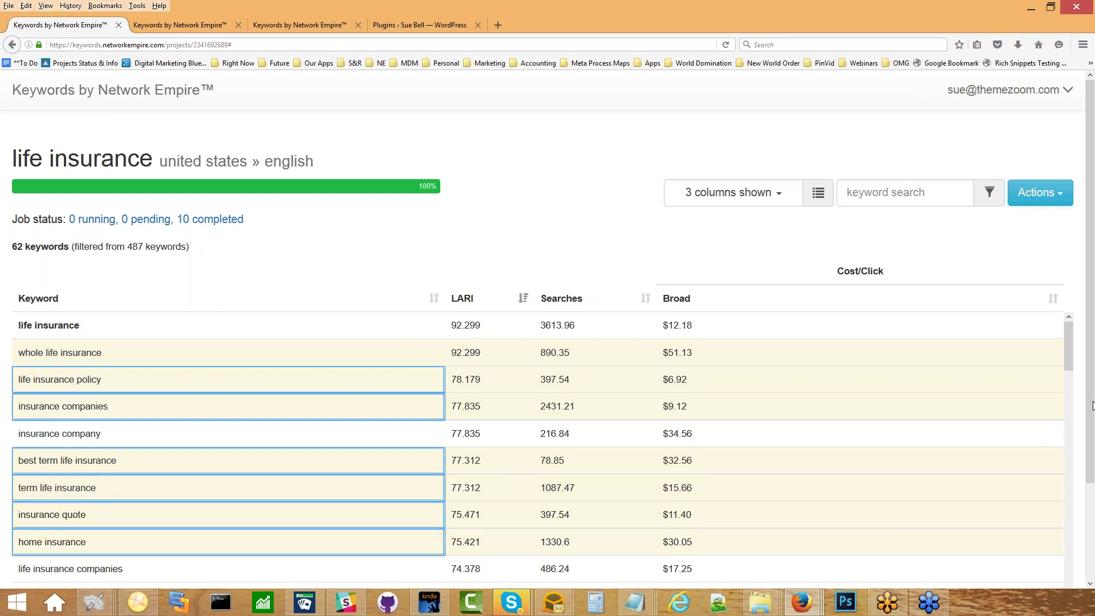
pyautogui.click(1055, 196)
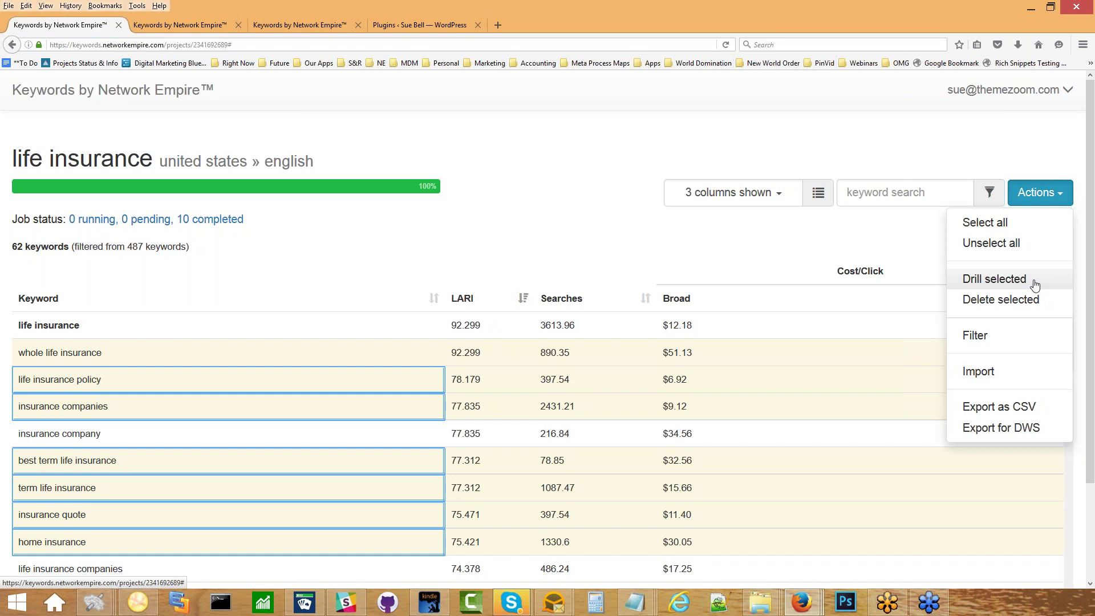
# Go back to the Projects list and filter it by the tag 'insur'.
pyautogui.click(131, 92)
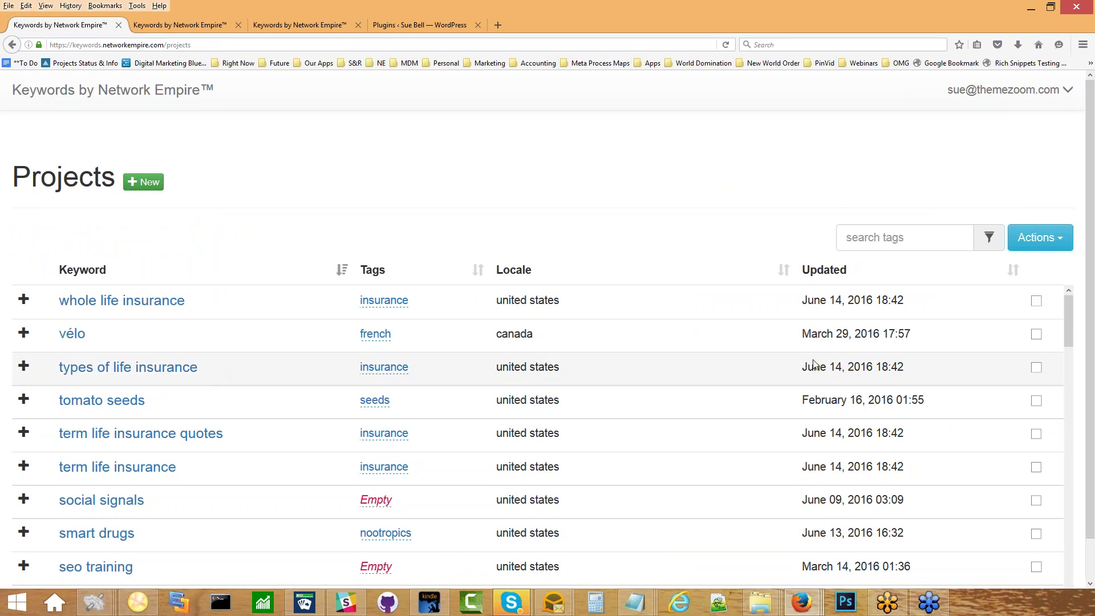
pyautogui.click(904, 244)
pyautogui.write('insr')
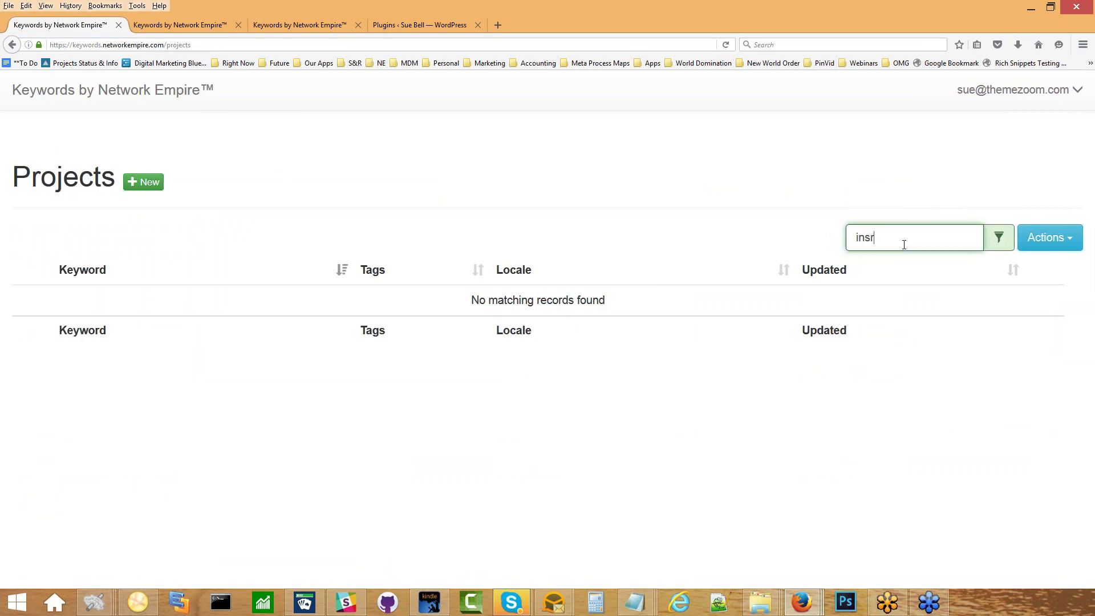
pyautogui.press('BackSpace')
pyautogui.write('ur')
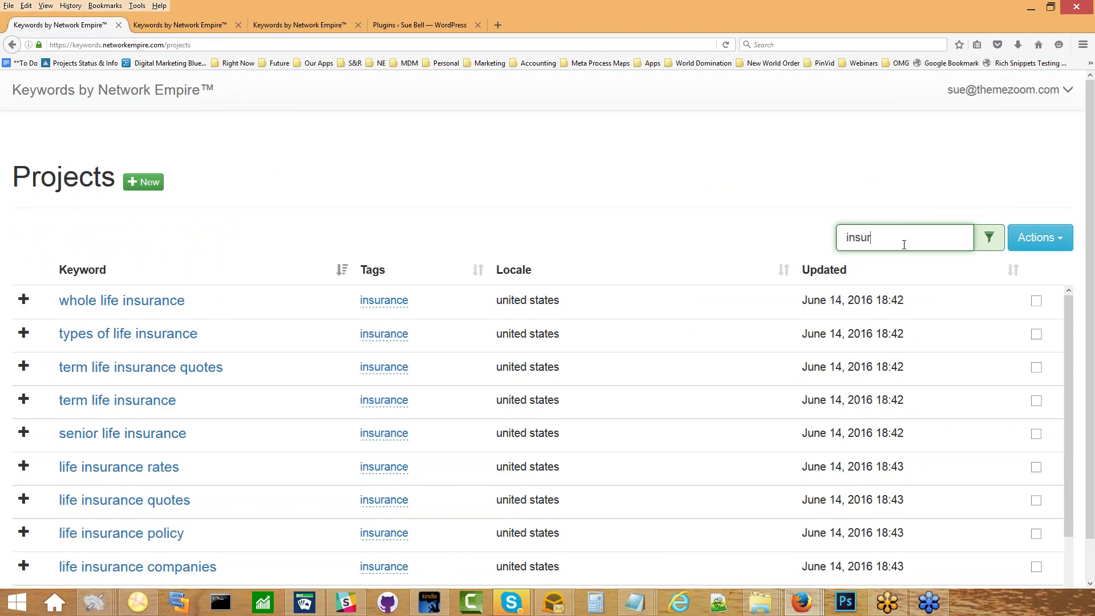
pyautogui.scroll(-2, 594, 469)
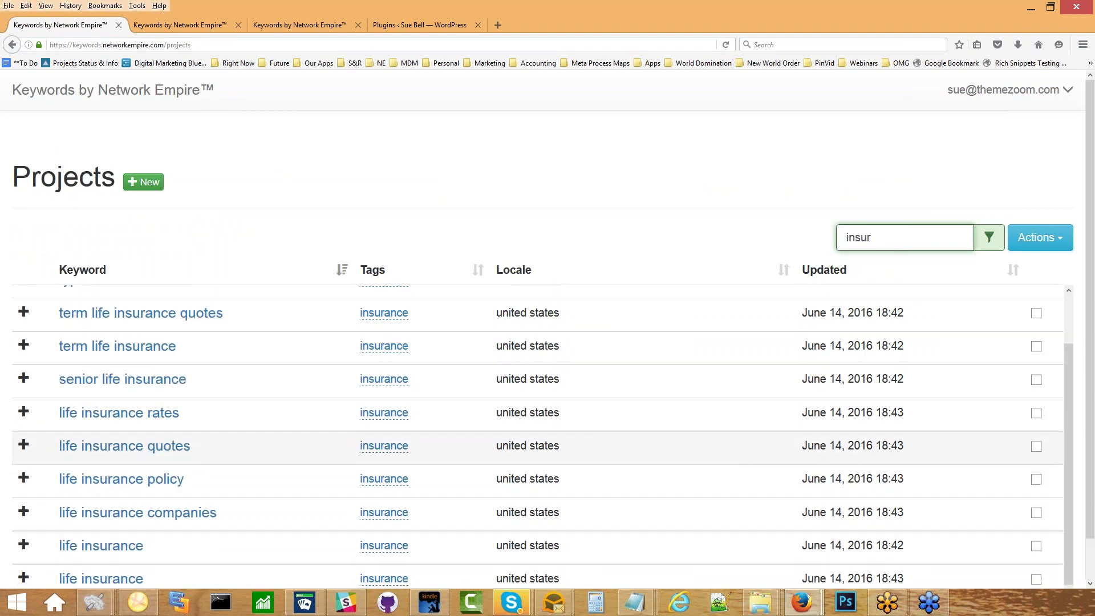
pyautogui.scroll(2, 503, 465)
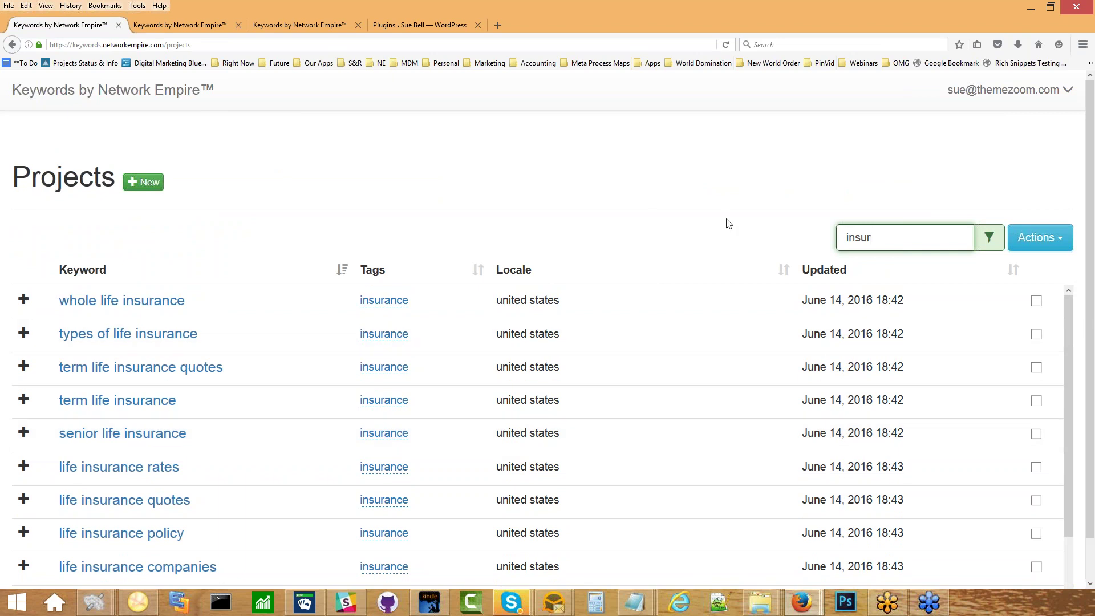
pyautogui.click(648, 221)
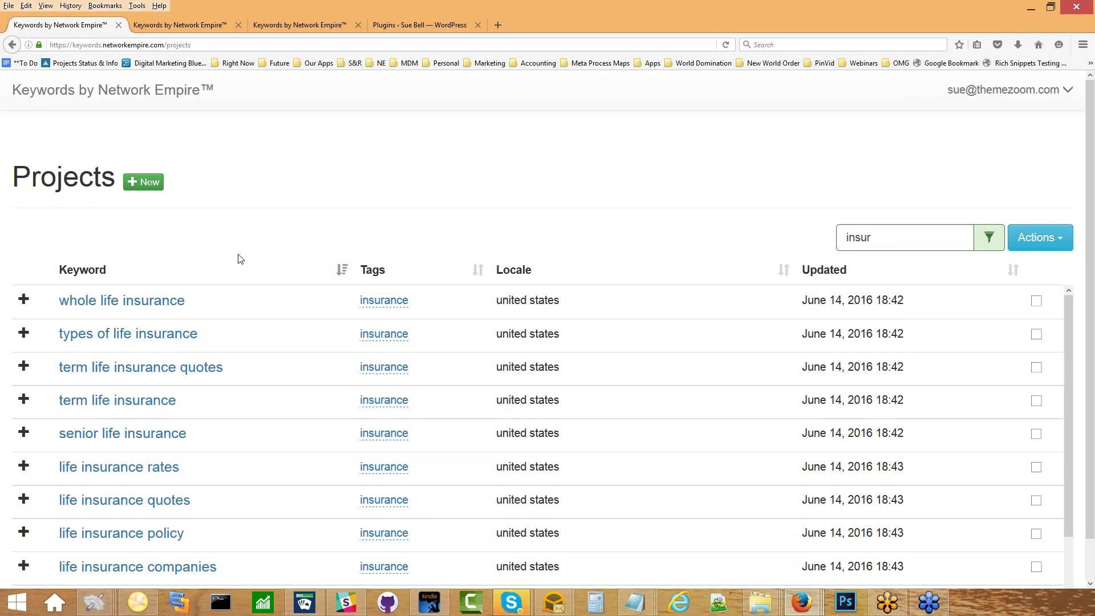
# Zoom the page out and reopen the life insurance project with all 487 keywords.
pyautogui.scroll(-1, 240, 259)
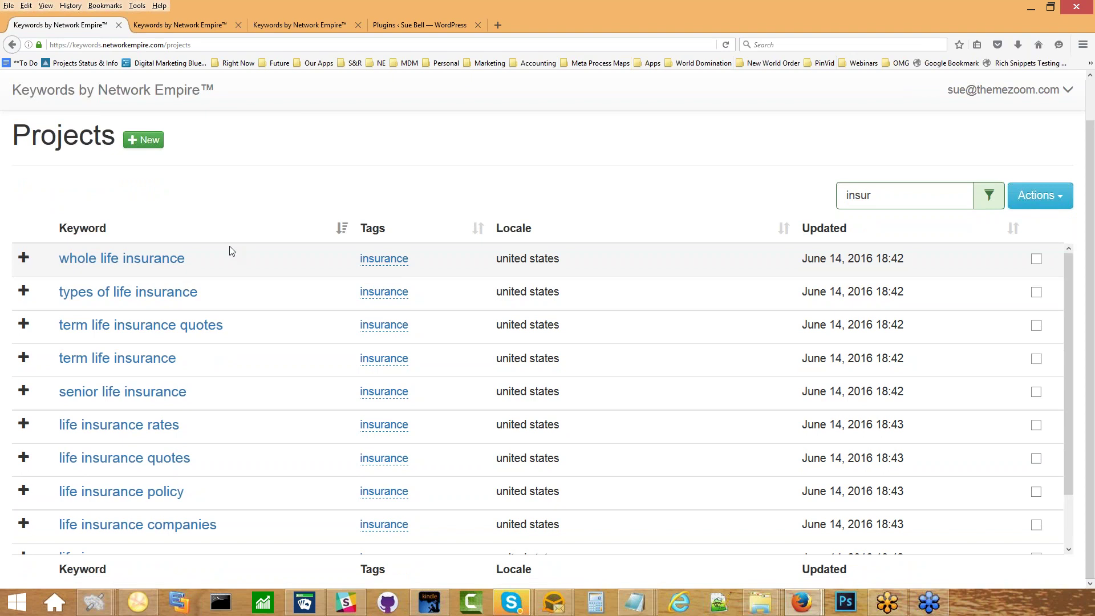
pyautogui.hotkey('ctrl', '-')
pyautogui.hotkey('ctrl', '-')
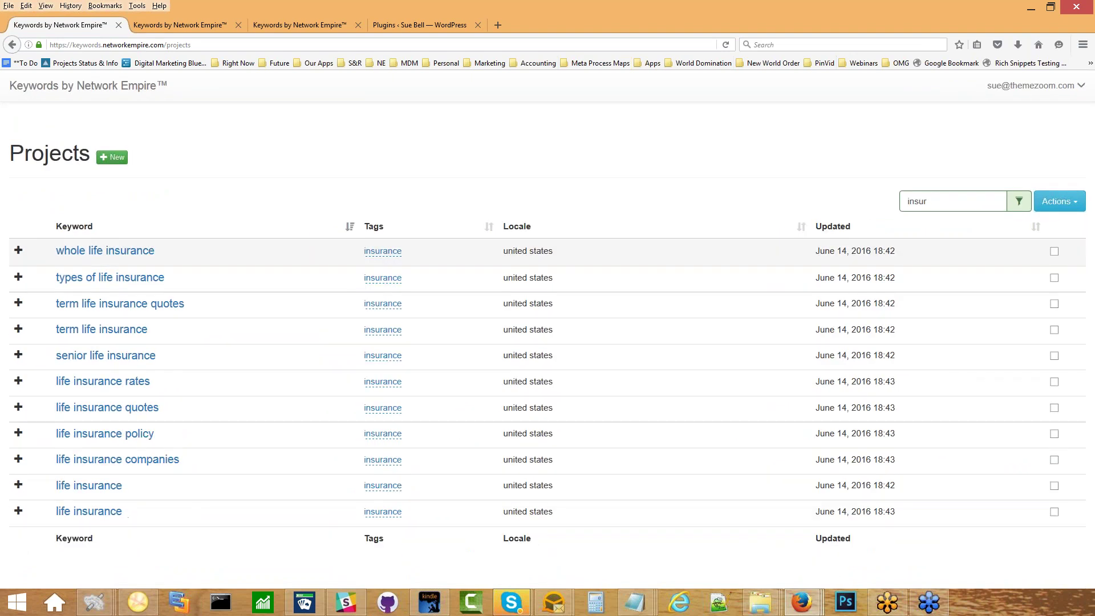
pyautogui.click(63, 485)
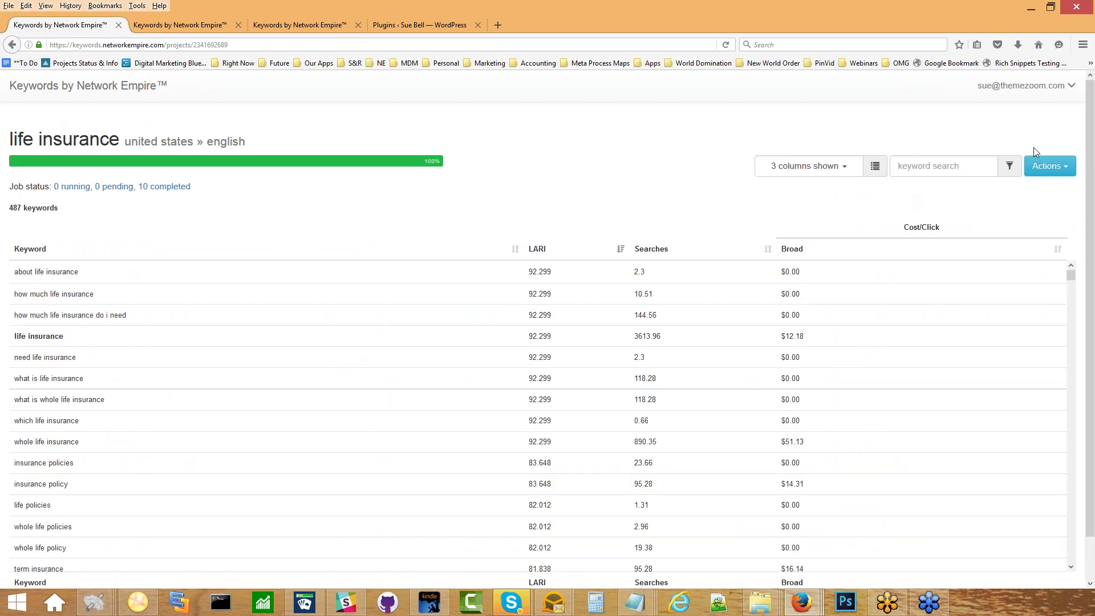
# Reapply the Suggested Silos filter to the reopened project, showing 62 of 487 keywords.
pyautogui.click(1041, 166)
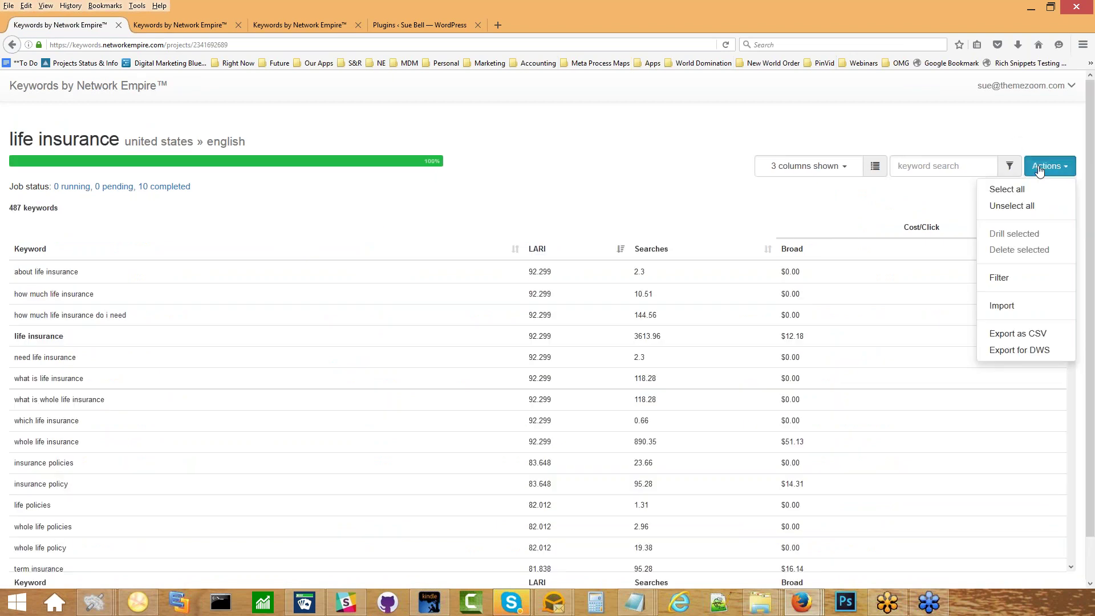
pyautogui.click(1003, 282)
pyautogui.click(558, 146)
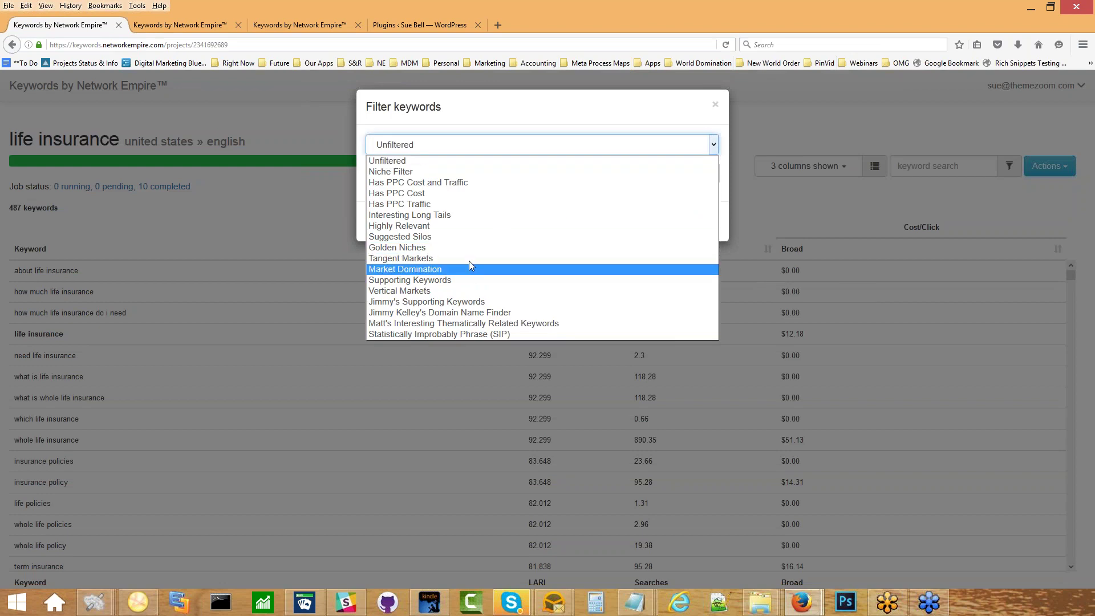
pyautogui.click(469, 234)
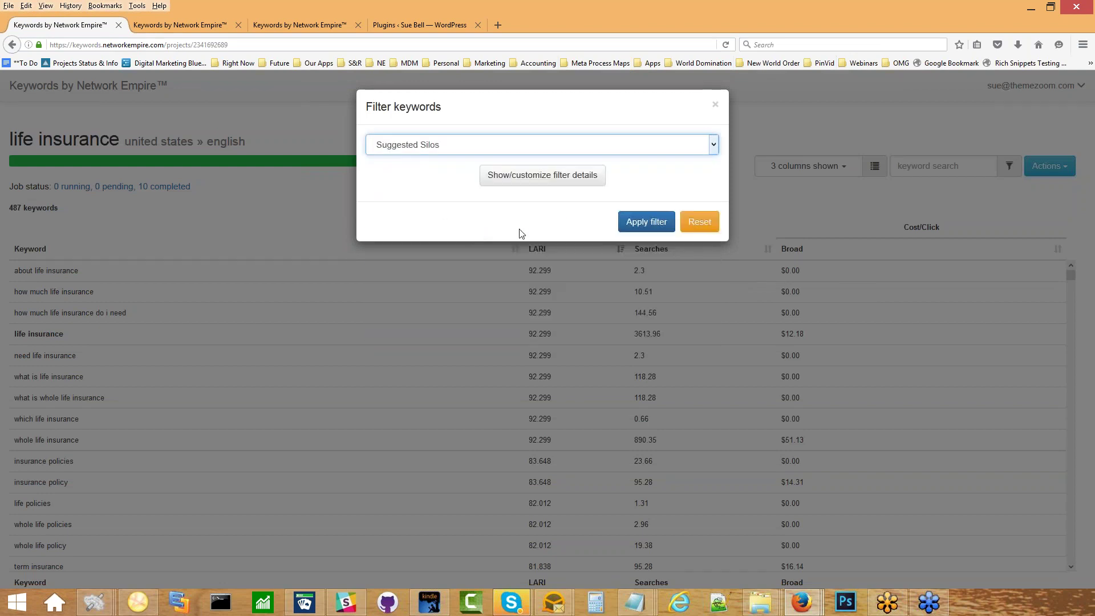
pyautogui.click(660, 226)
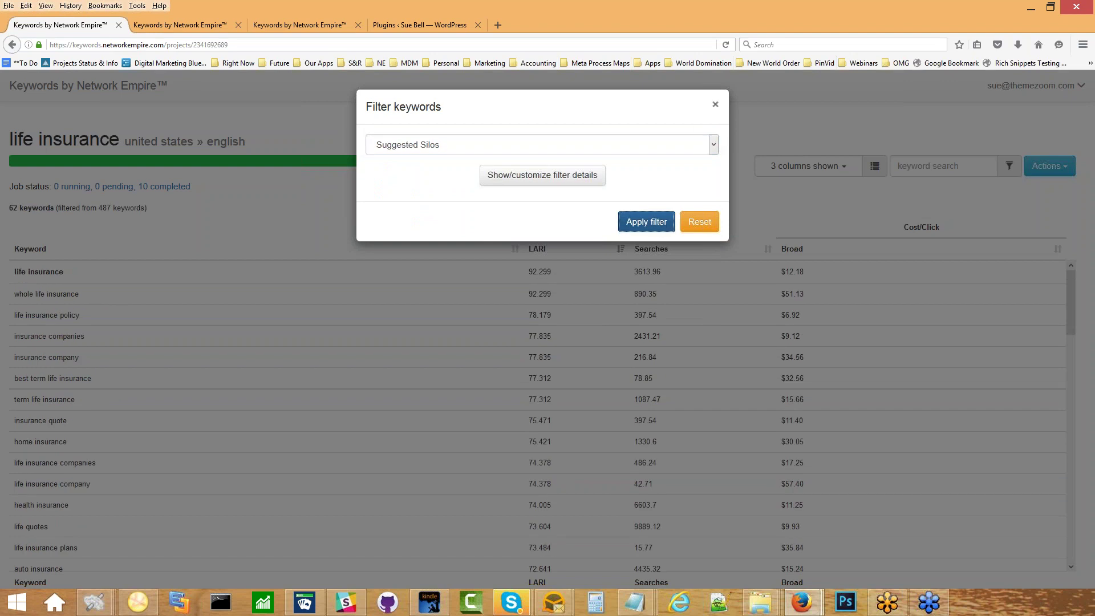
pyautogui.click(715, 104)
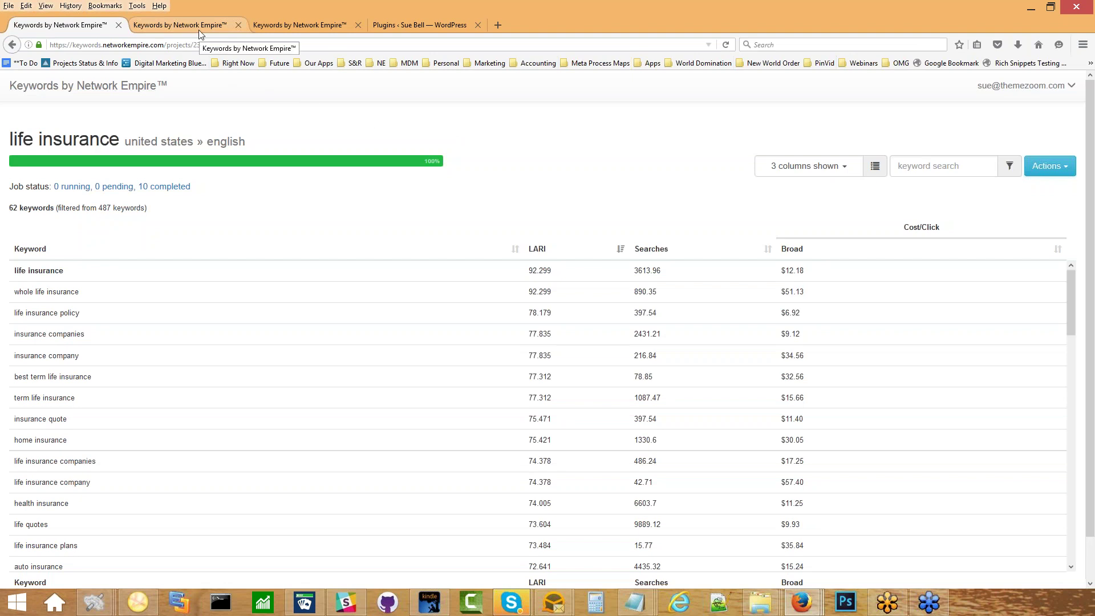
# Open the projects home in a new tab and filter its projects by the tag 'insur'.
pyautogui.rightClick(42, 92)
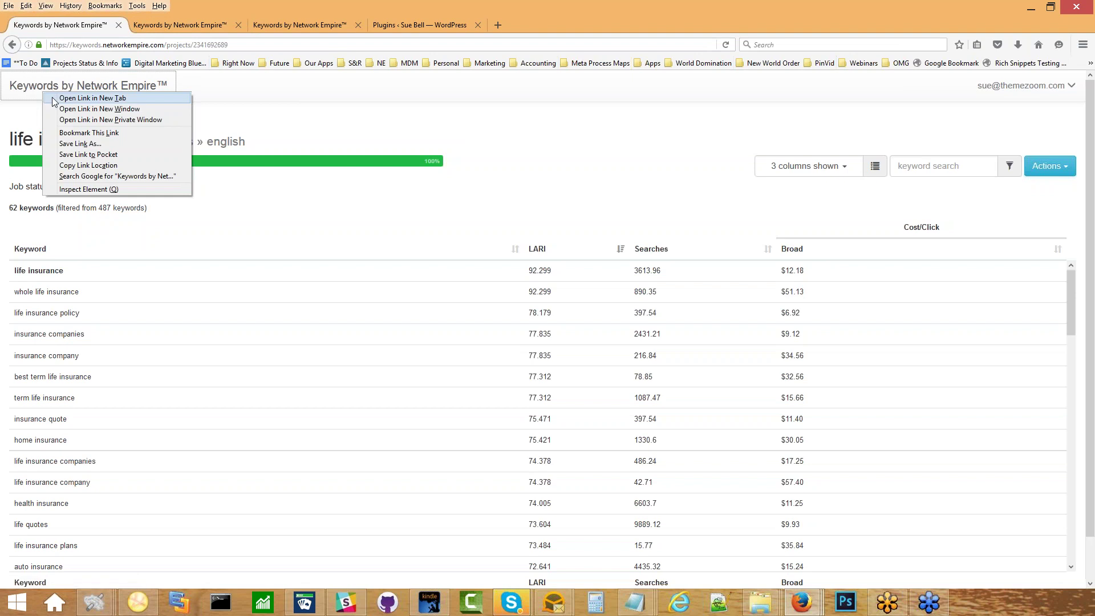
pyautogui.click(93, 98)
pyautogui.click(182, 25)
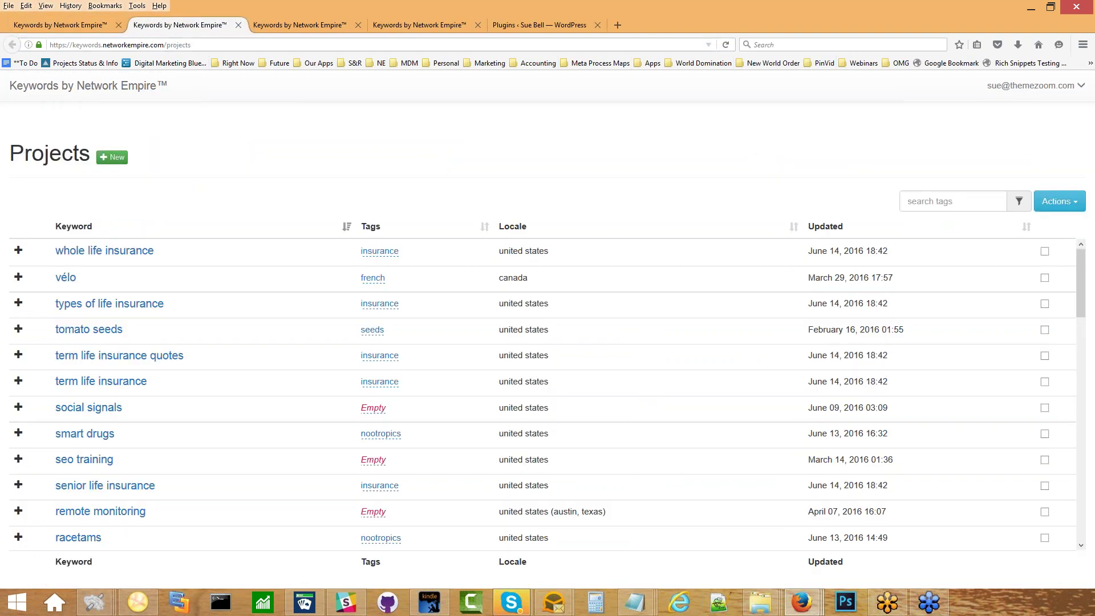
pyautogui.click(917, 201)
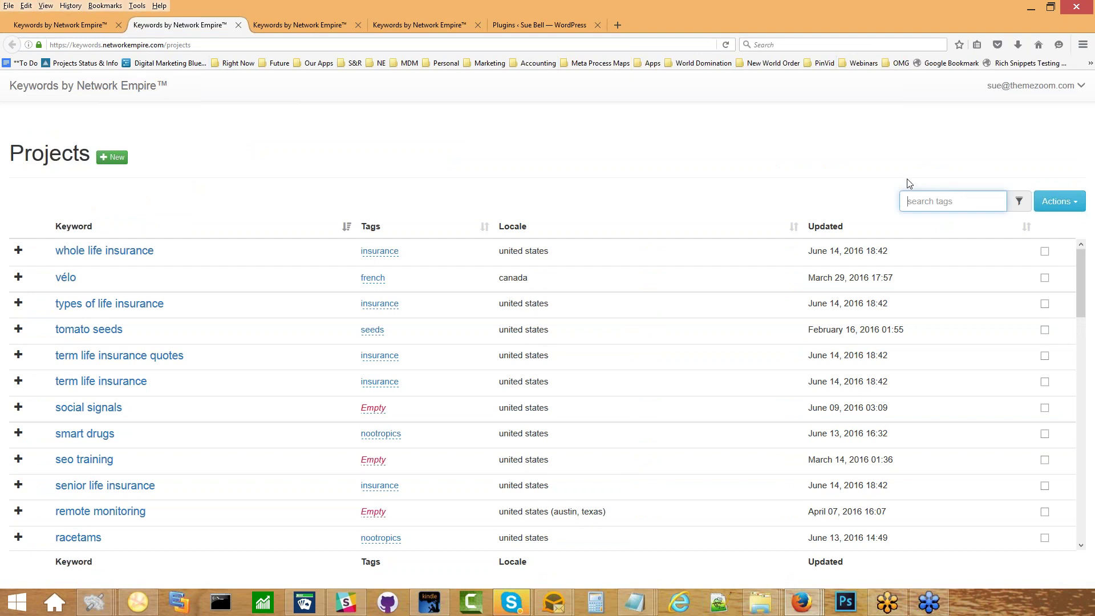
pyautogui.write('in')
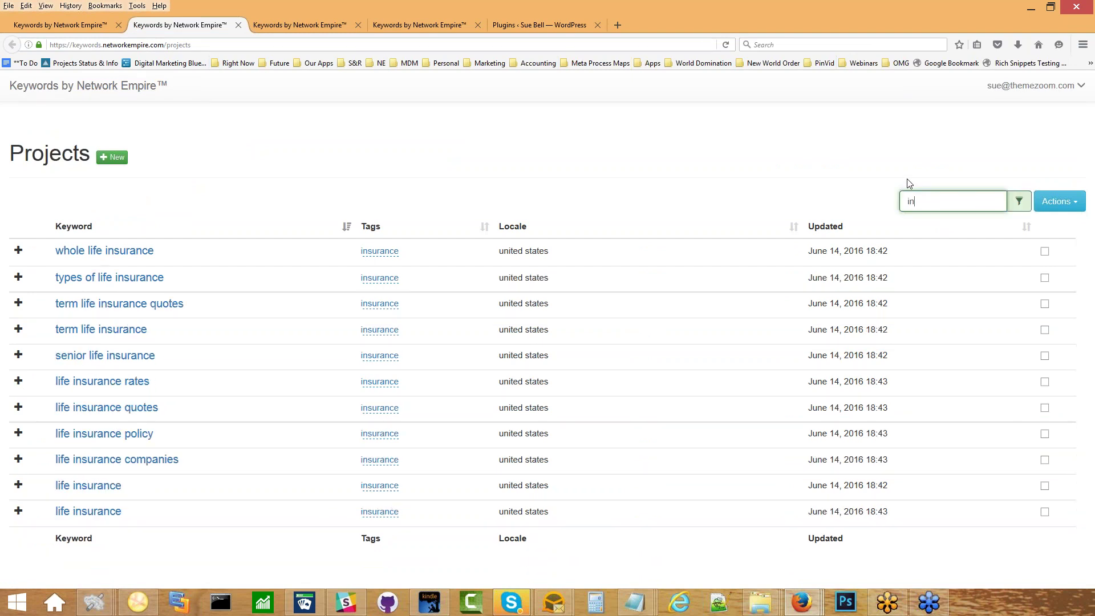
pyautogui.write('sur')
# In WordPress, open NE Video Silo Builder's Manual Silo Builder page from the admin sidebar.
pyautogui.click(538, 25)
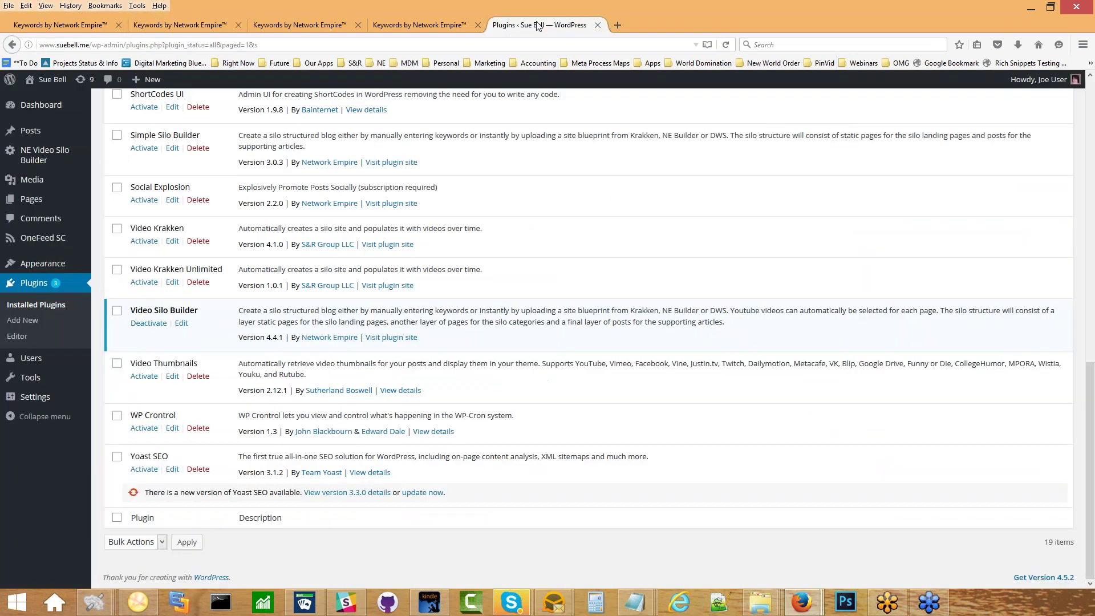
pyautogui.scroll(4, 214, 244)
pyautogui.scroll(10, 214, 244)
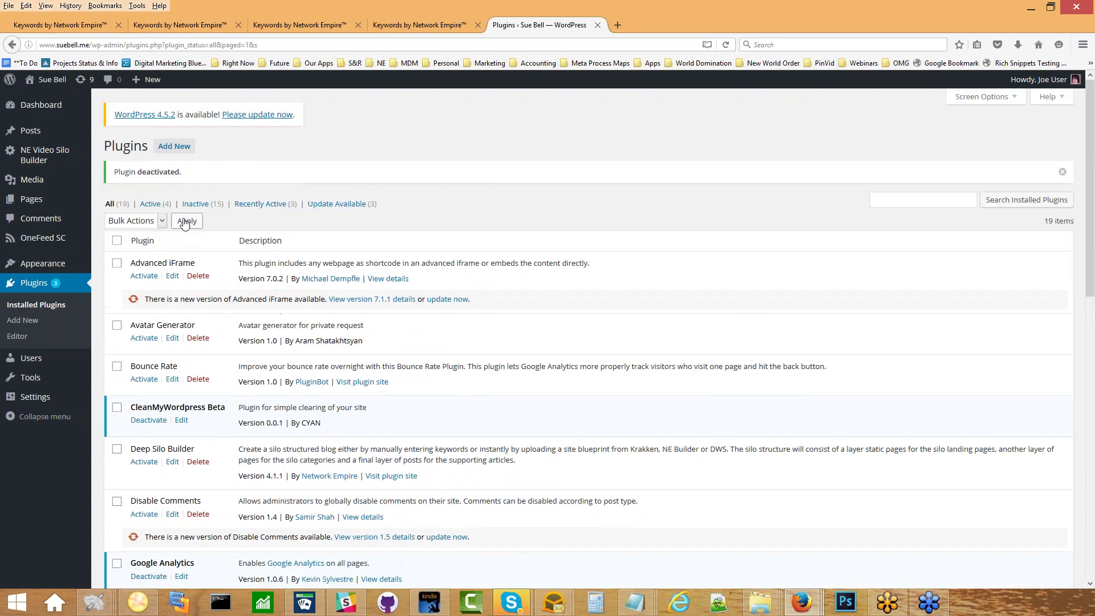
pyautogui.moveTo(84, 272)
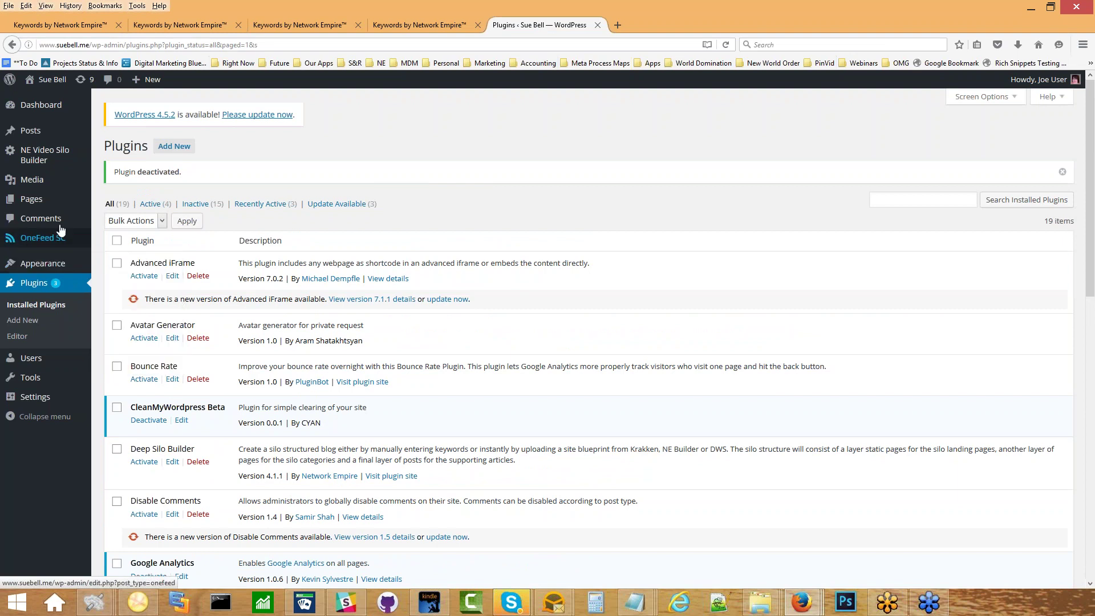
pyautogui.moveTo(59, 151)
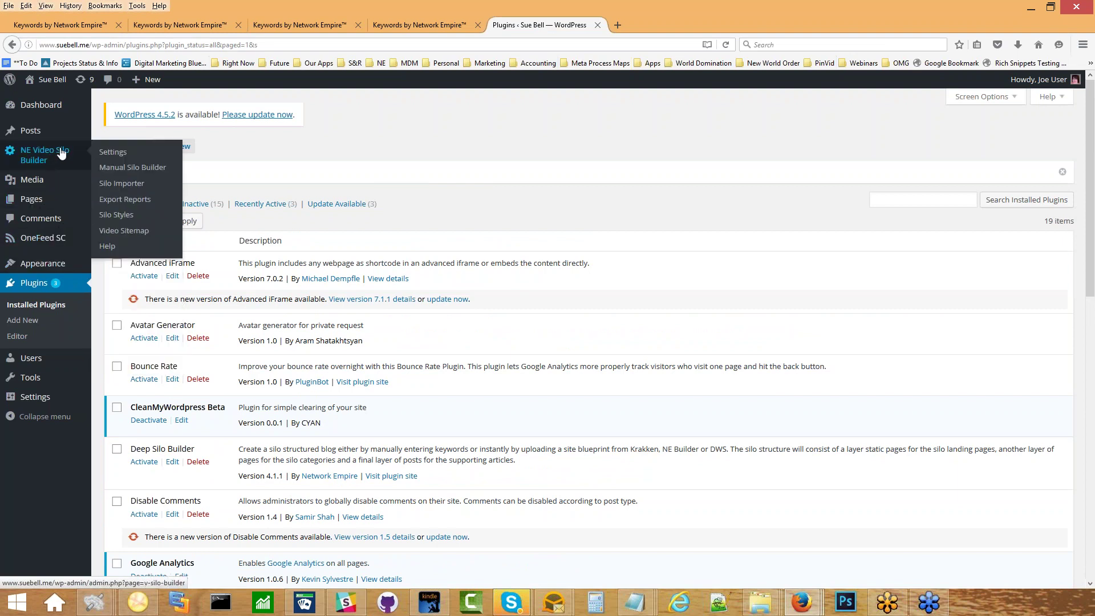
pyautogui.click(116, 153)
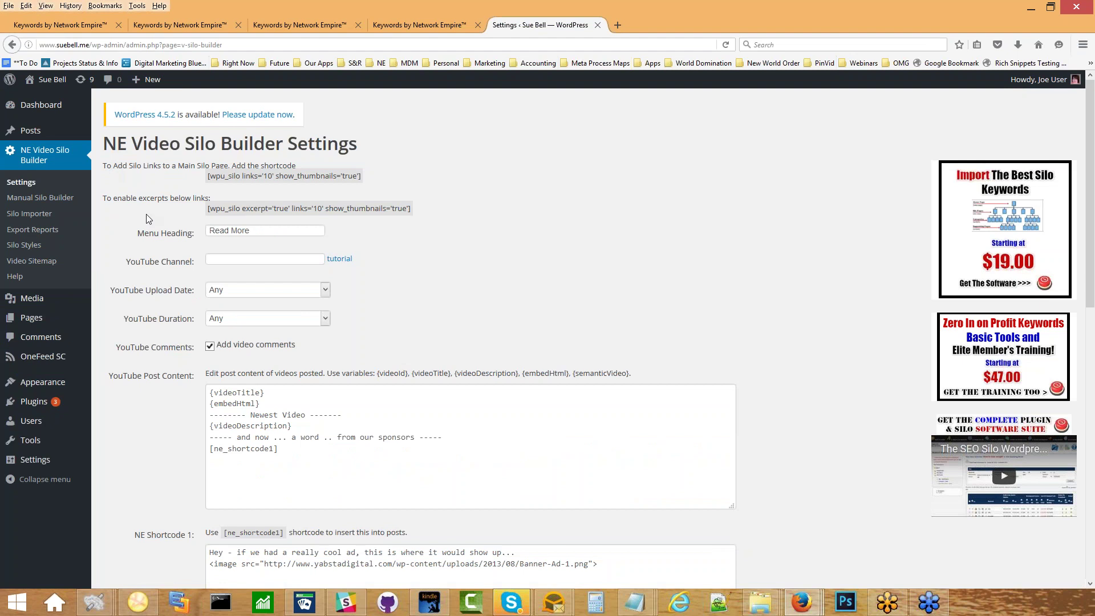
pyautogui.scroll(-5, 149, 268)
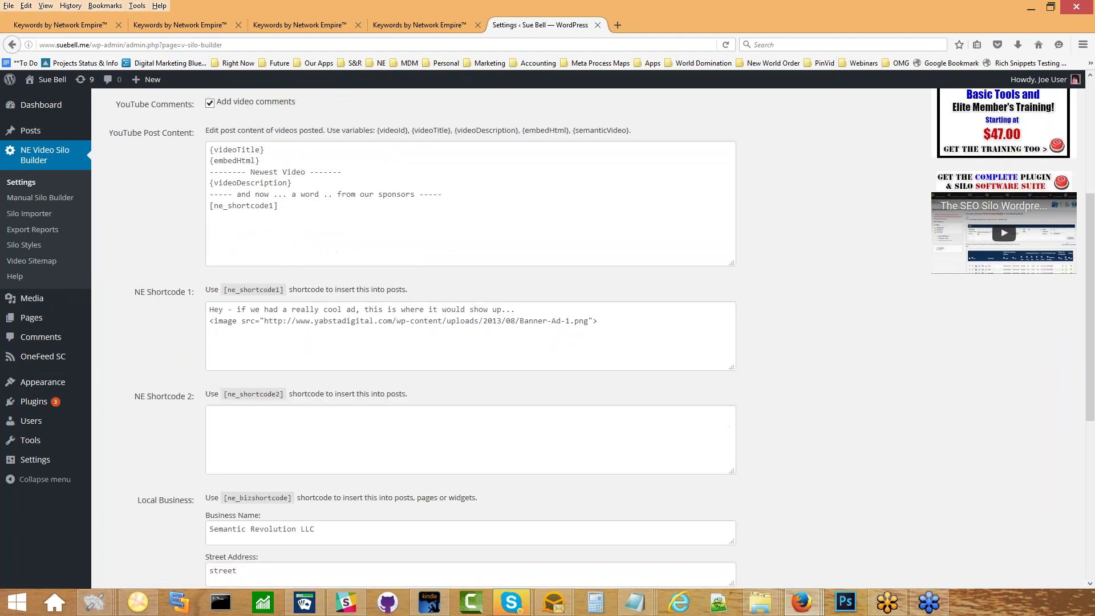
pyautogui.scroll(-2, 471, 336)
pyautogui.scroll(4, 471, 336)
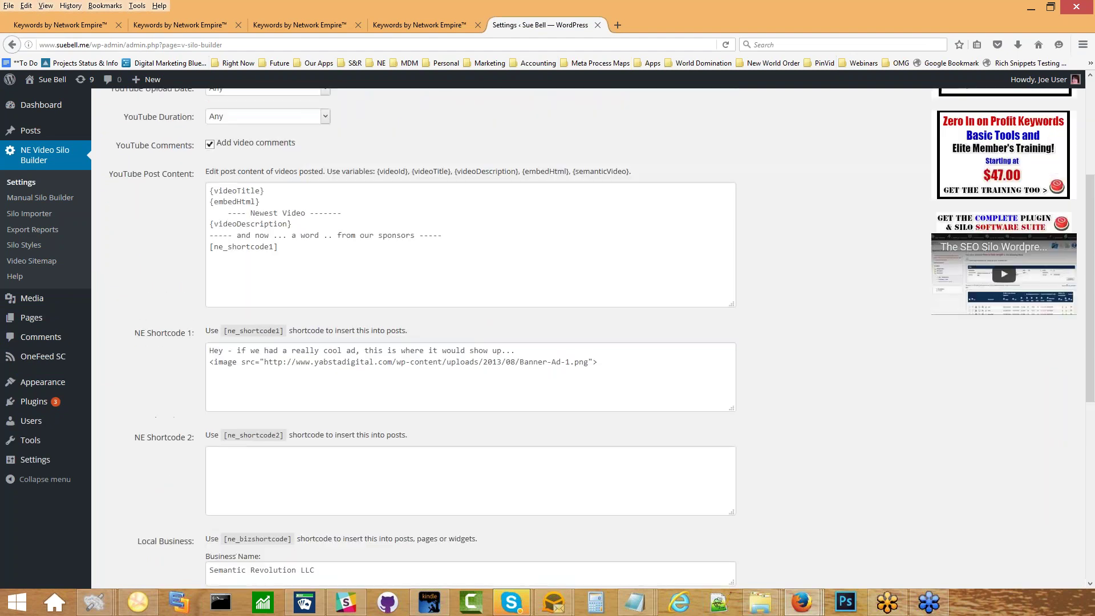
pyautogui.scroll(-7, 470, 336)
pyautogui.scroll(2, 471, 337)
pyautogui.scroll(8, 144, 266)
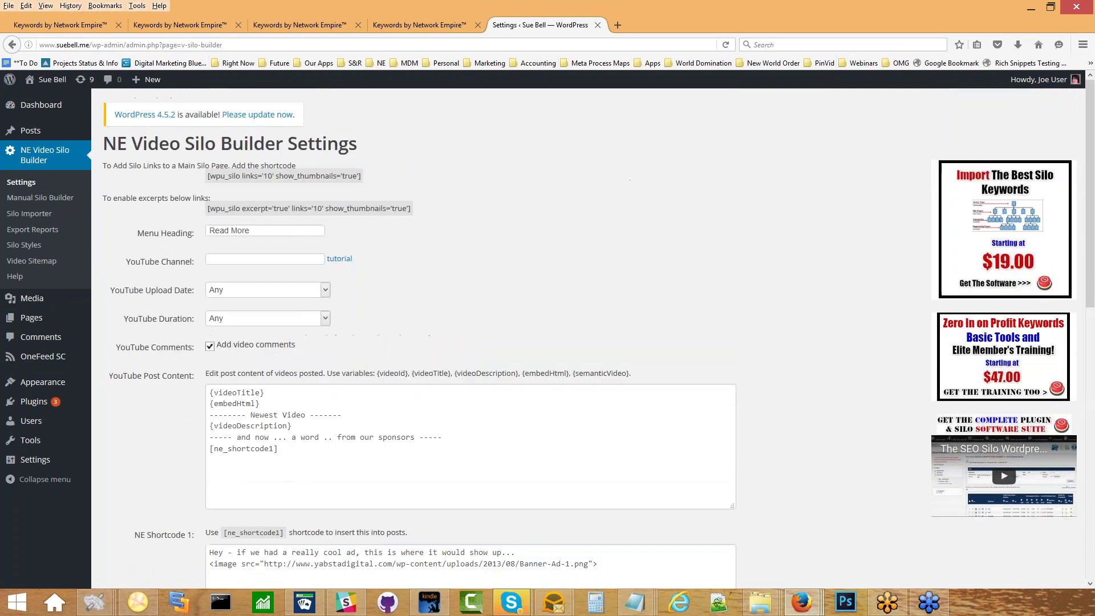
pyautogui.click(49, 199)
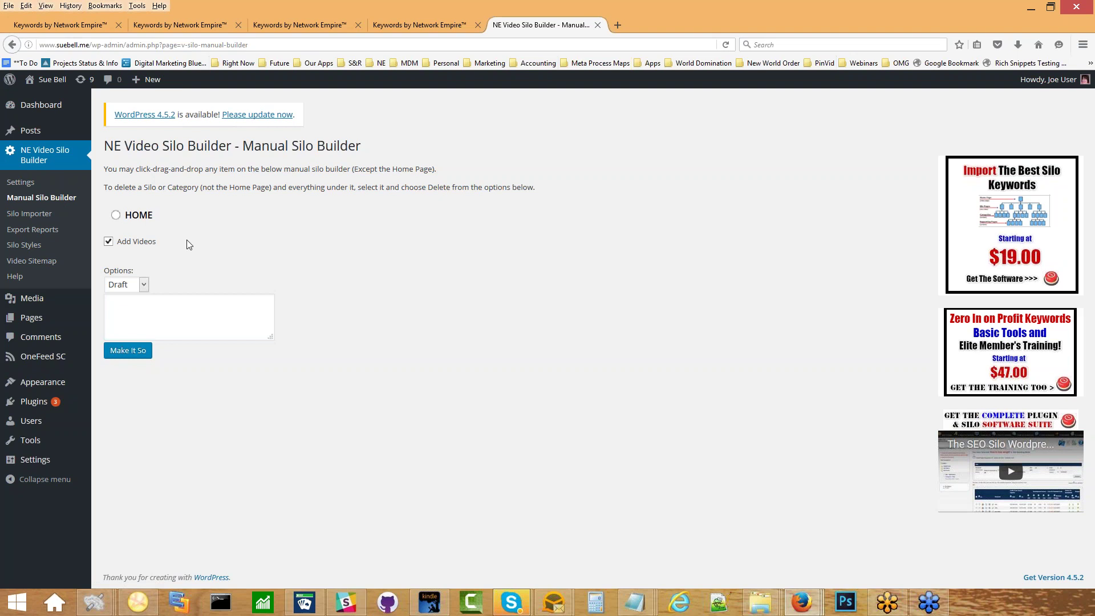
# Set the silo builder Options to Publish and paste 'whole life insurance' into the keyword box.
pyautogui.click(200, 24)
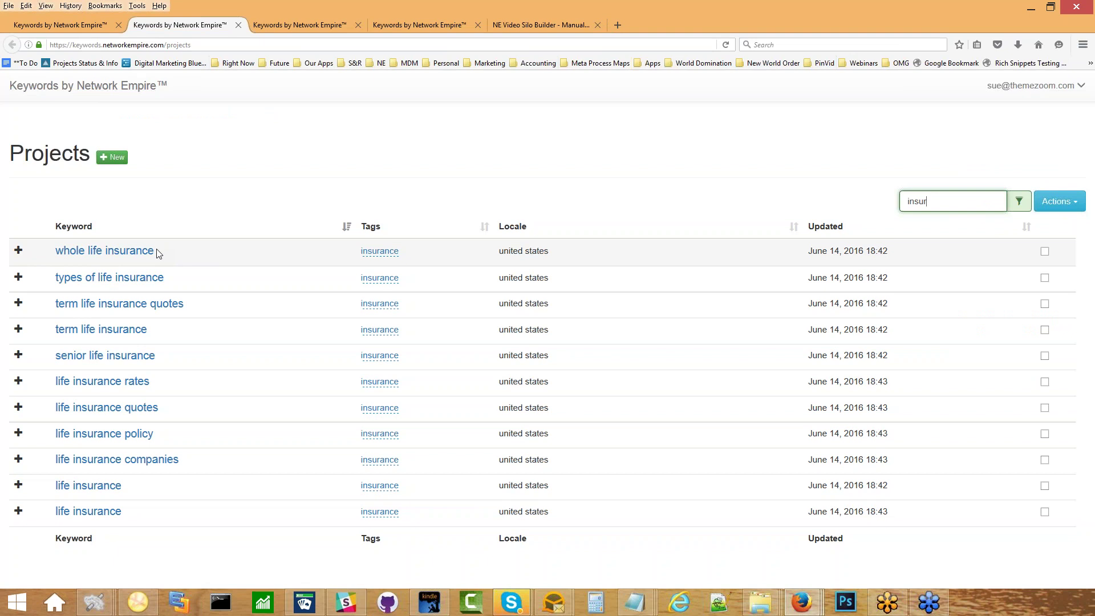
pyautogui.moveTo(155, 254); pyautogui.dragTo(54, 252)
pyautogui.hotkey('ctrl', 'c')
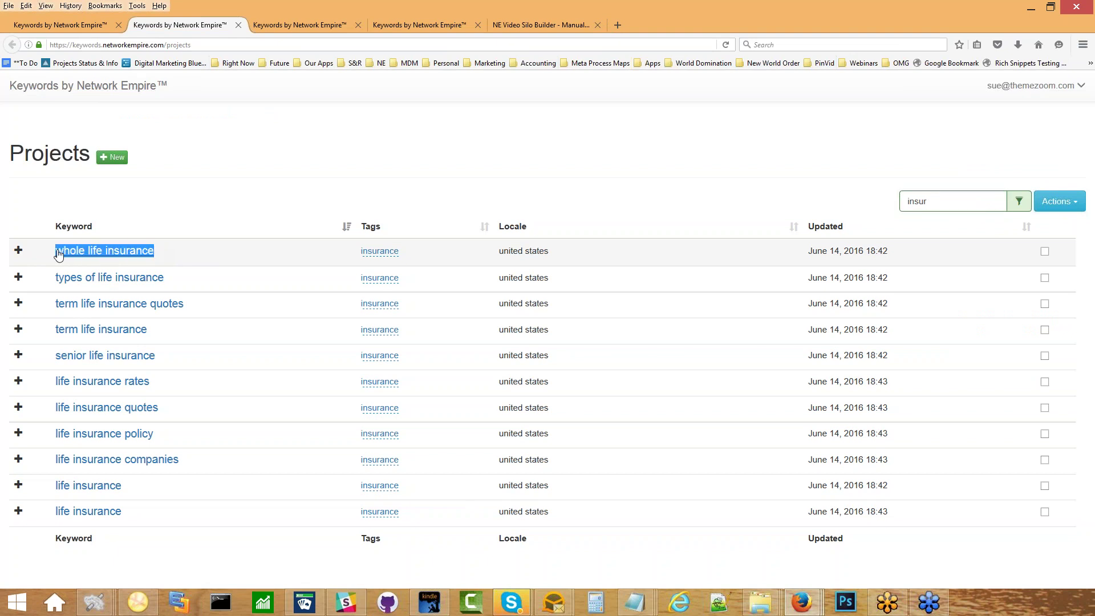
pyautogui.click(505, 24)
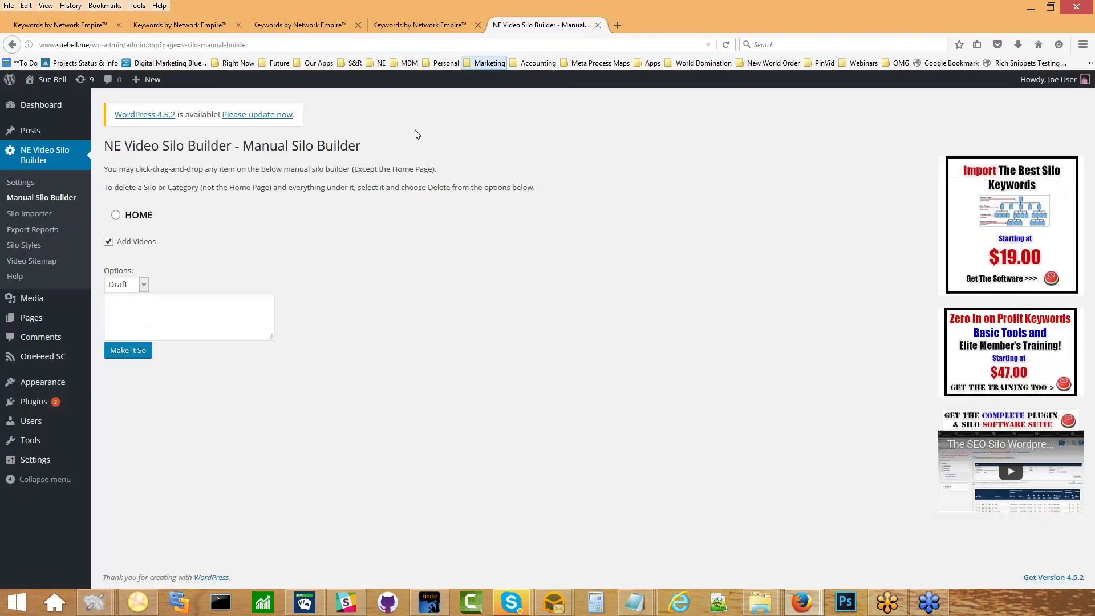
pyautogui.click(134, 284)
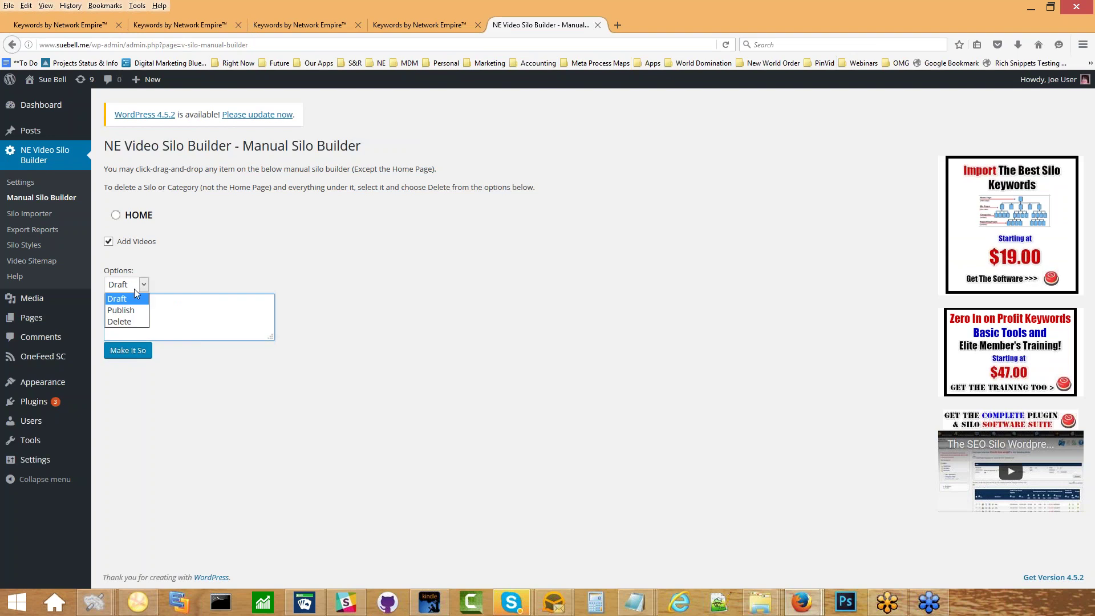
pyautogui.click(140, 311)
pyautogui.click(140, 312)
pyautogui.hotkey('ctrl', 'v')
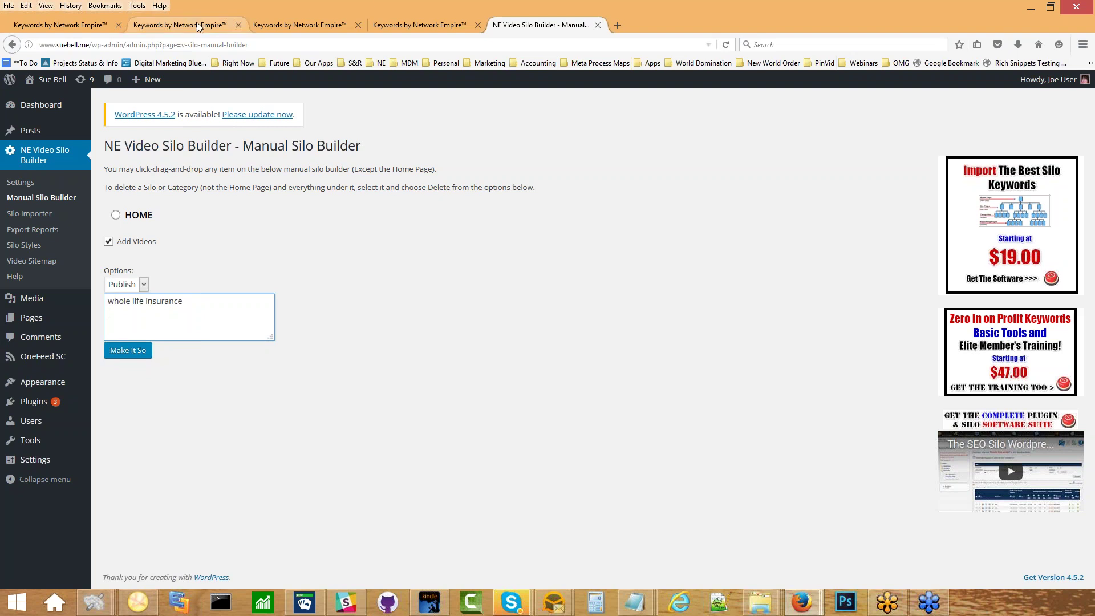
# Add 'term life insurance' and 'life insurance quotes' on new lines in the keyword box.
pyautogui.click(171, 24)
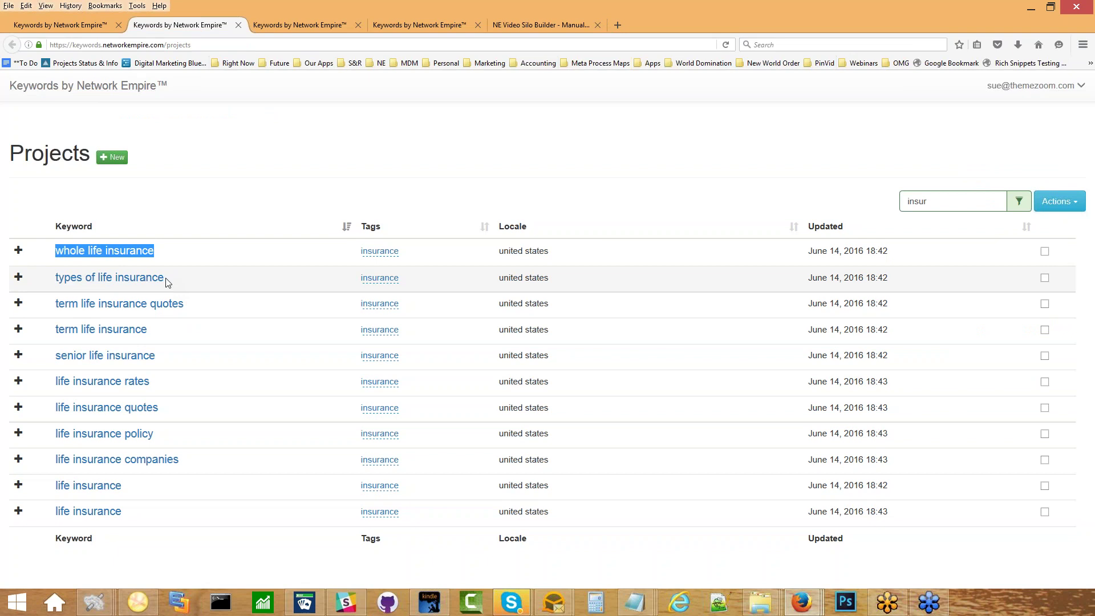
pyautogui.moveTo(169, 280); pyautogui.dragTo(132, 282)
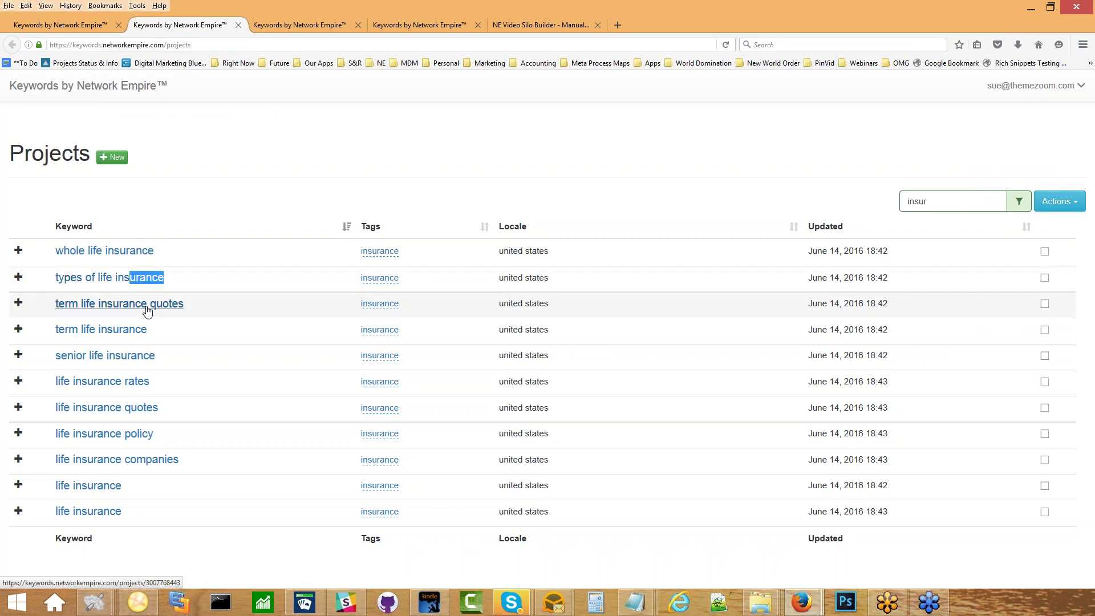
pyautogui.moveTo(159, 329); pyautogui.dragTo(55, 330)
pyautogui.hotkey('ctrl', 'c')
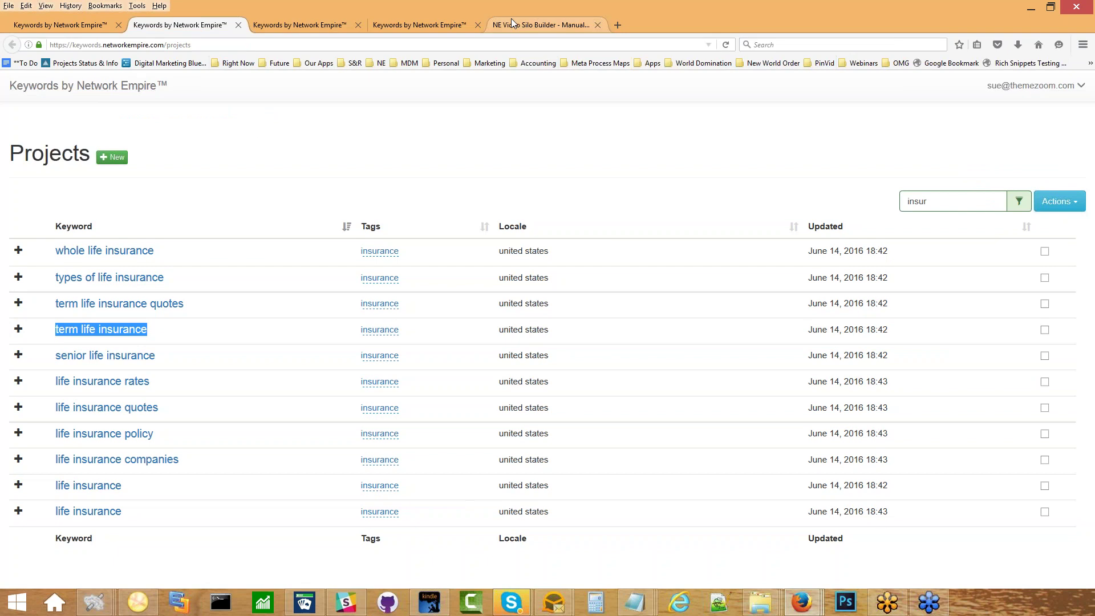
pyautogui.click(511, 23)
pyautogui.press('Return')
pyautogui.hotkey('ctrl', 'v')
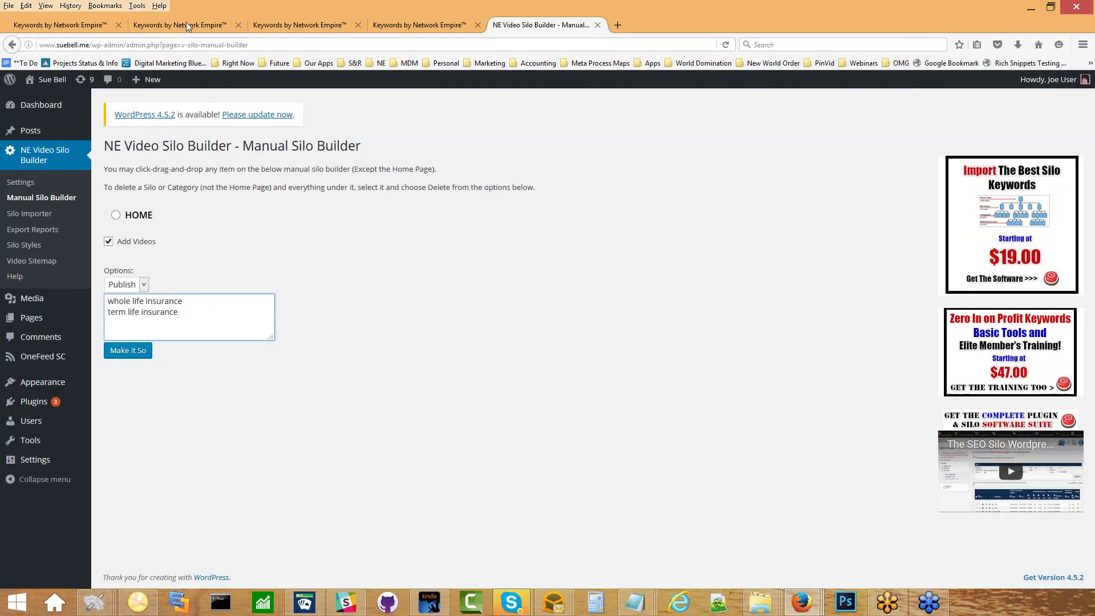
pyautogui.click(185, 22)
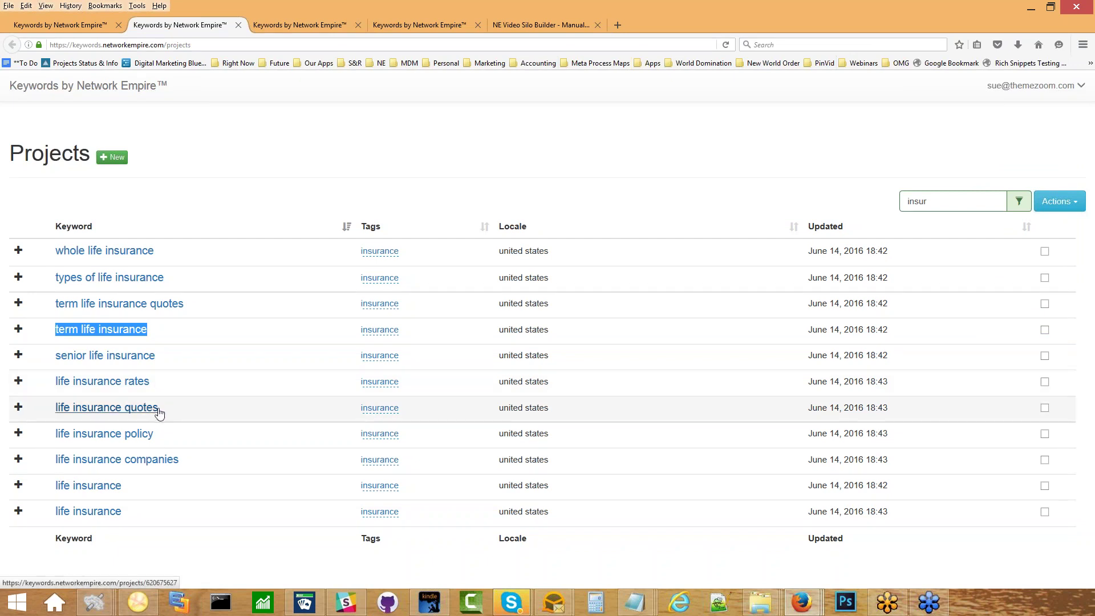
pyautogui.moveTo(159, 409); pyautogui.dragTo(53, 410)
pyautogui.hotkey('ctrl', 'c')
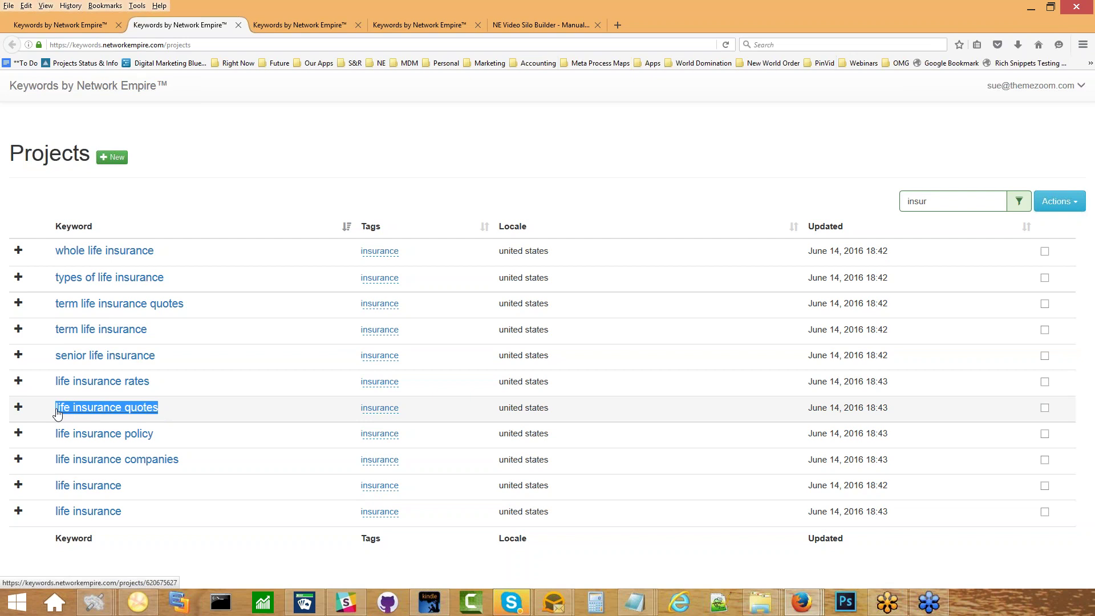
pyautogui.click(550, 19)
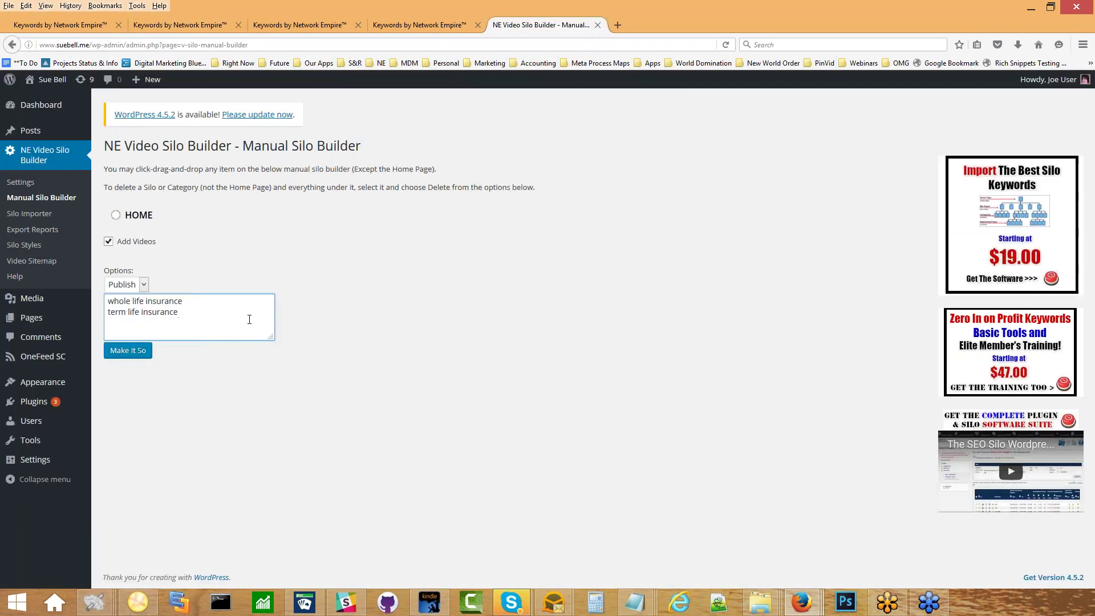
pyautogui.press('Return')
pyautogui.hotkey('ctrl', 'v')
# Add 'life insurance policy' as the fourth keyword and submit the build with Make It So.
pyautogui.click(213, 27)
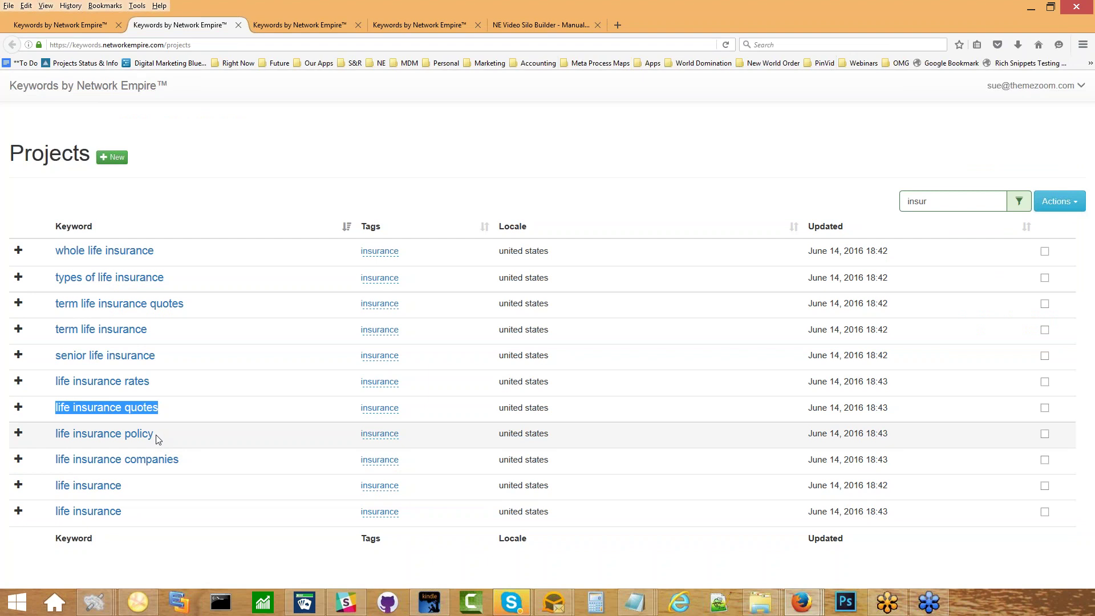
pyautogui.moveTo(158, 439); pyautogui.dragTo(65, 429)
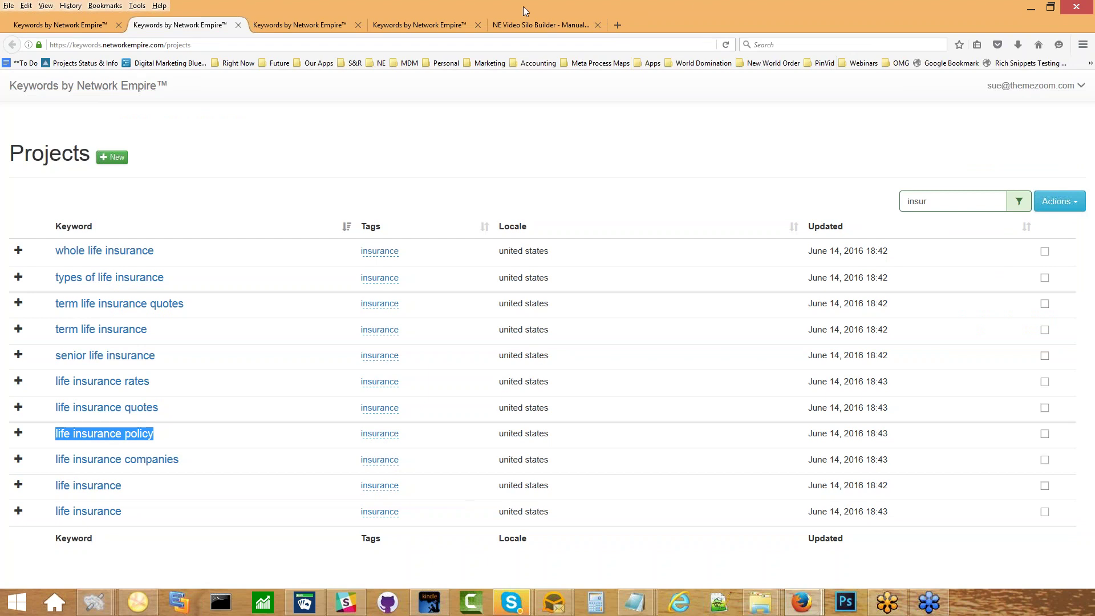
pyautogui.click(541, 24)
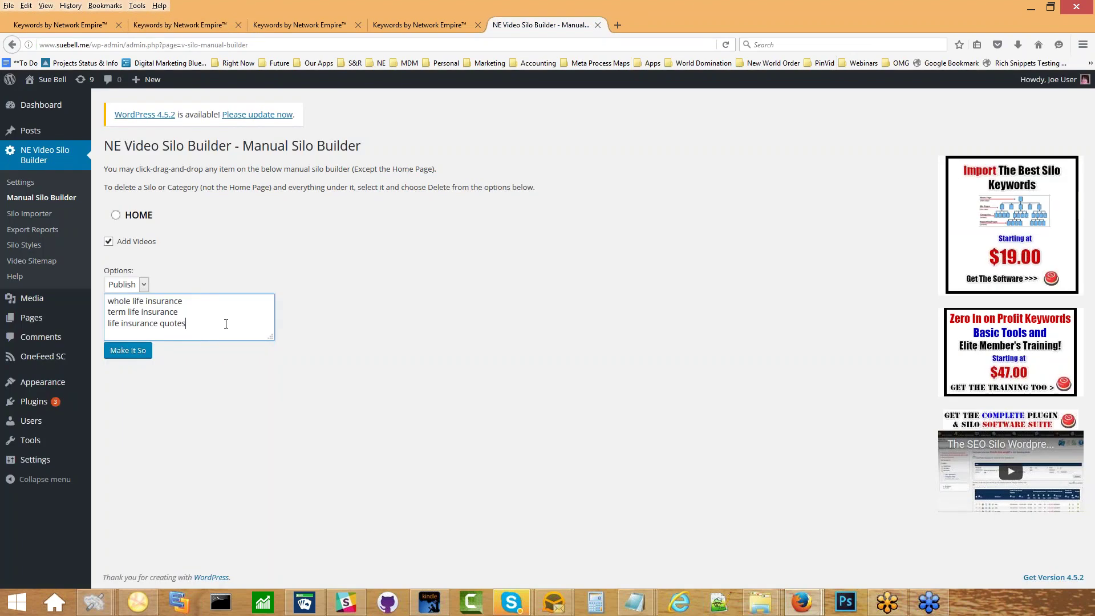
pyautogui.press('Return')
pyautogui.write('life insurance policy')
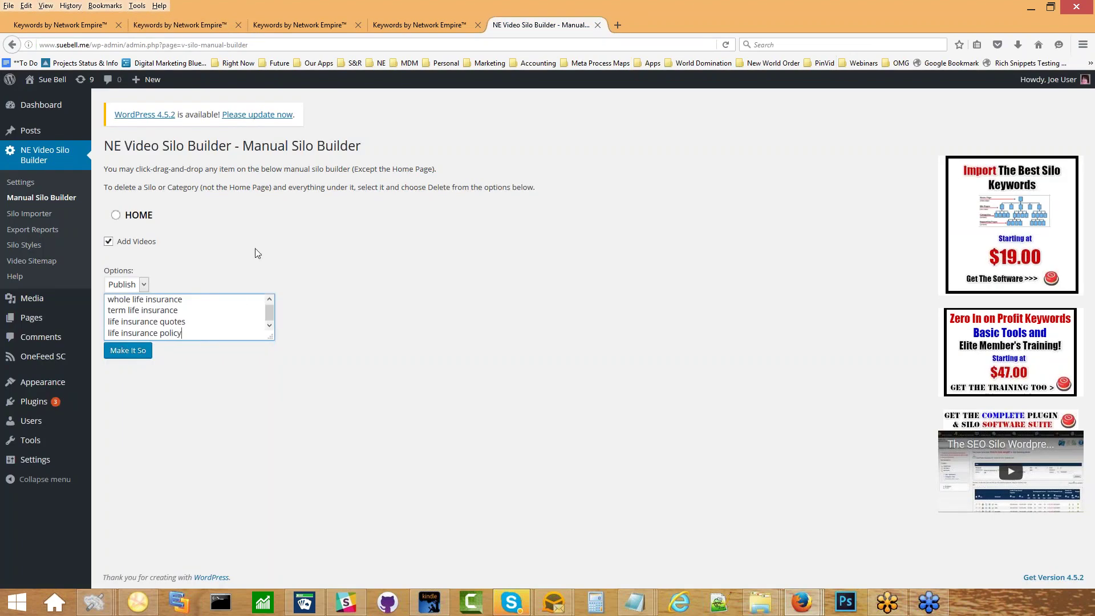
pyautogui.click(215, 23)
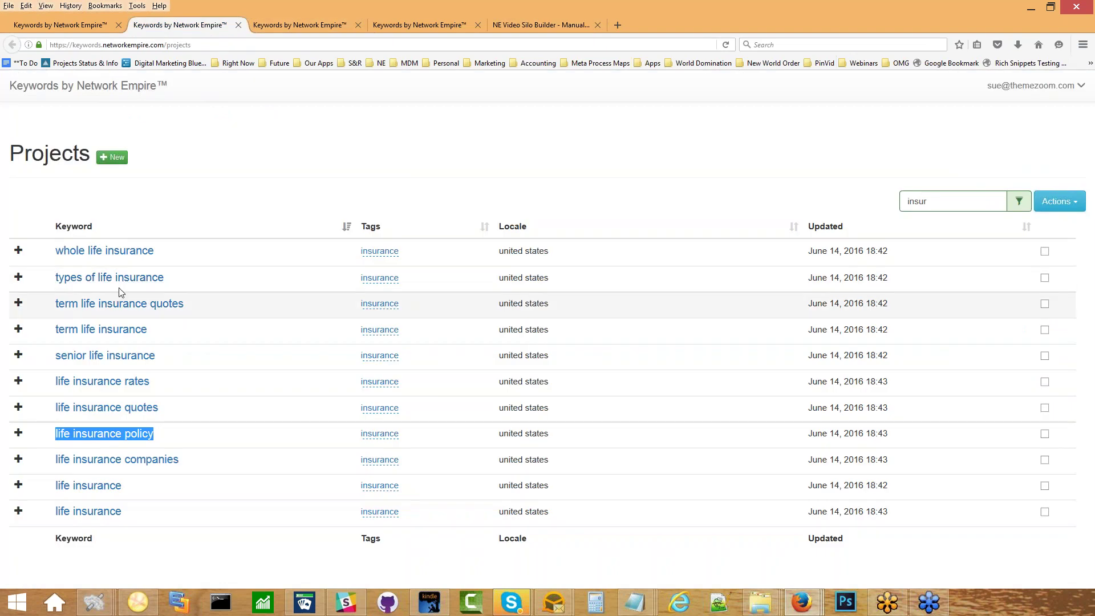
pyautogui.click(534, 25)
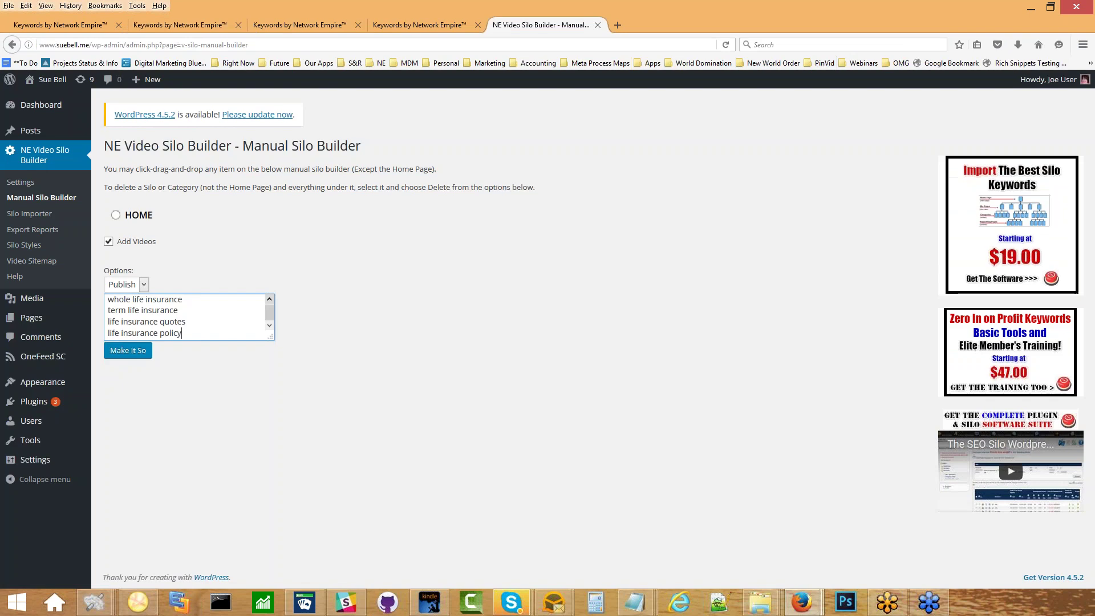
pyautogui.click(132, 354)
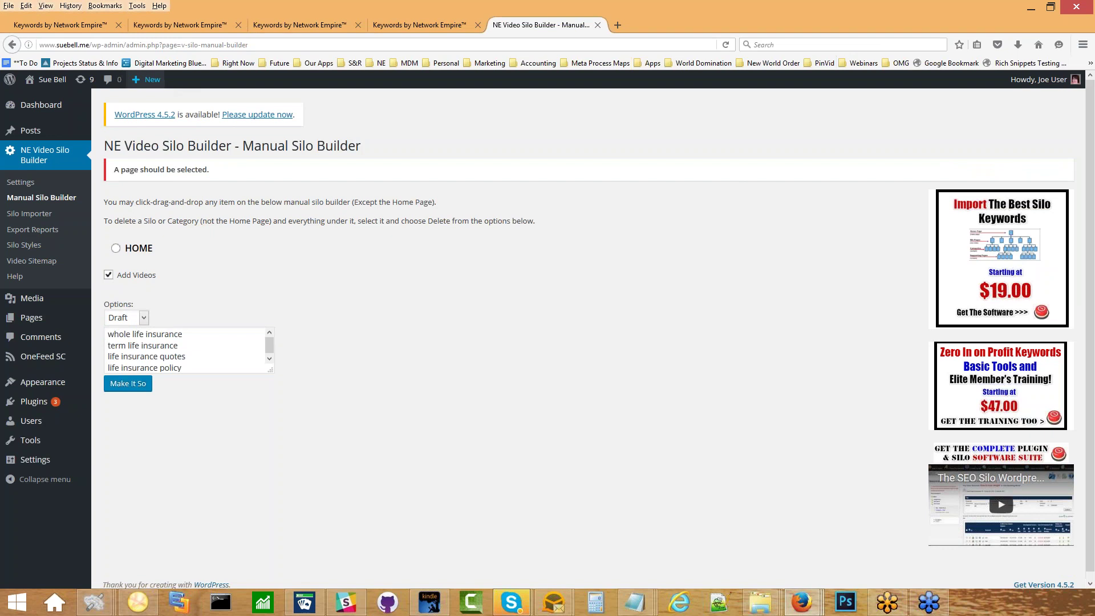
# Open the site home in a new tab, reload it showing Nothing Found, and return to the silo builder.
pyautogui.rightClick(153, 80)
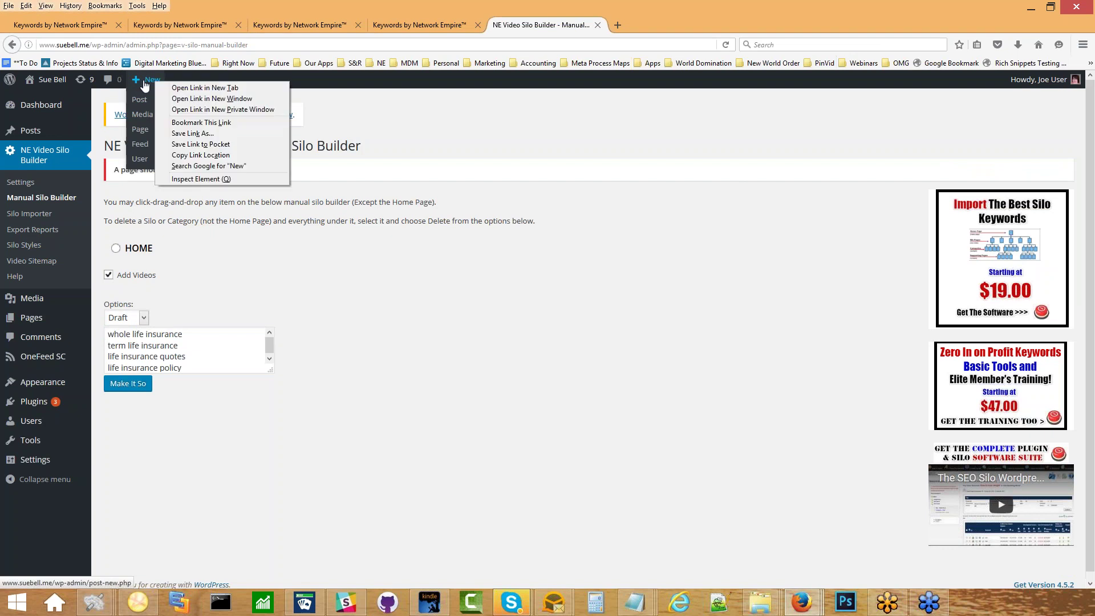
pyautogui.rightClick(39, 81)
pyautogui.click(74, 86)
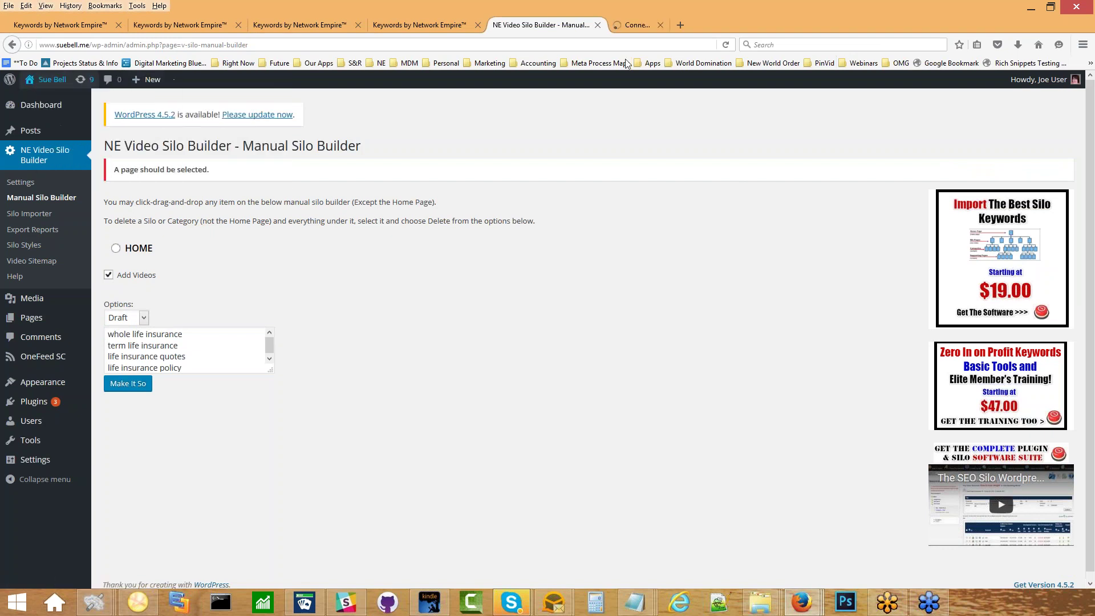
pyautogui.click(648, 27)
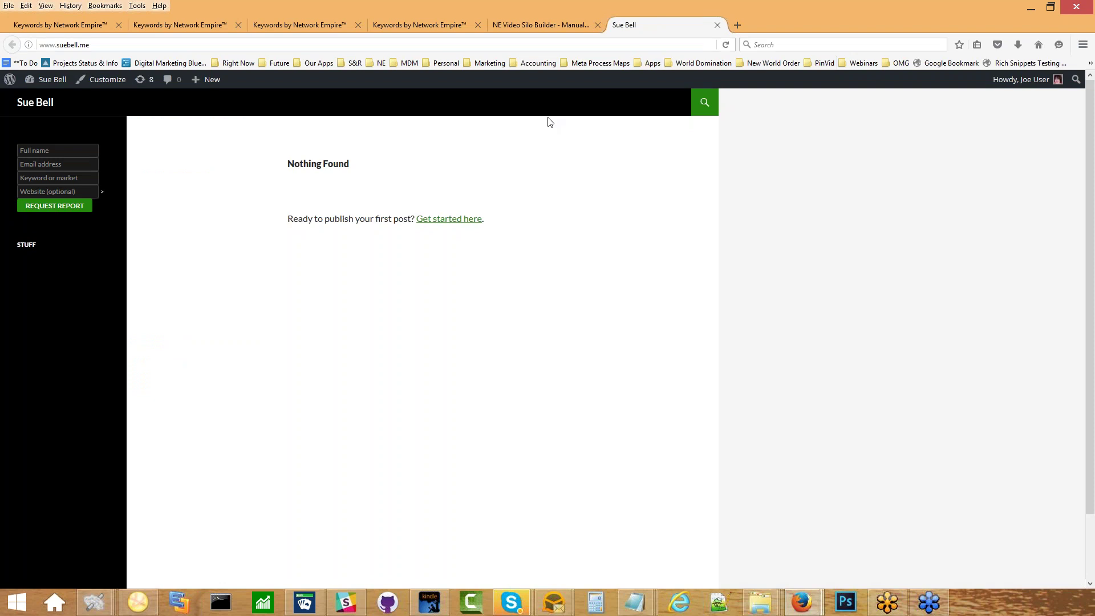
pyautogui.click(726, 45)
pyautogui.click(546, 17)
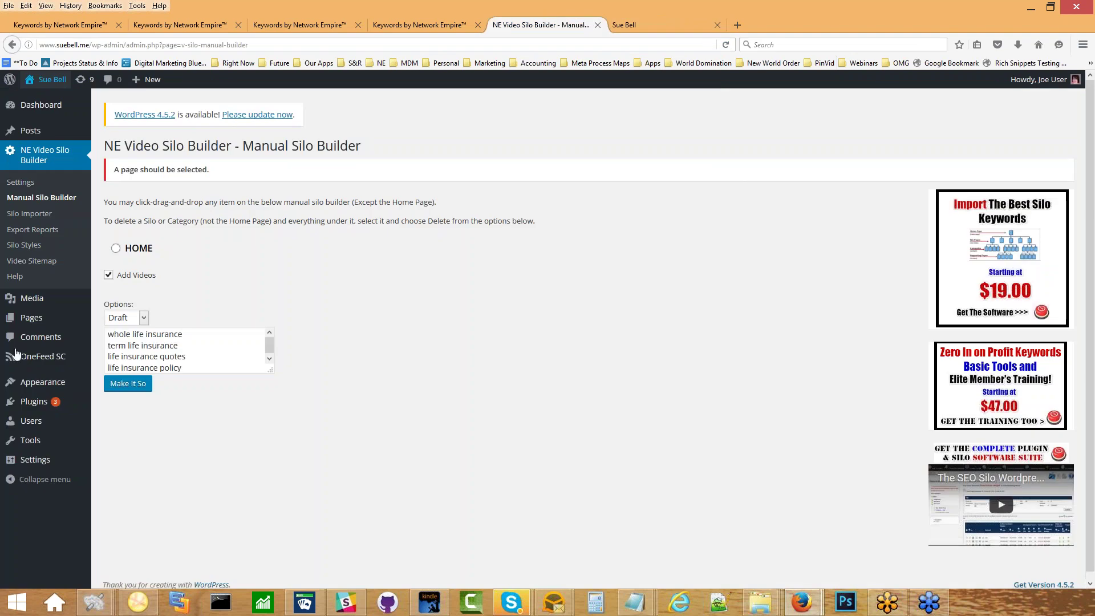
pyautogui.moveTo(45, 383)
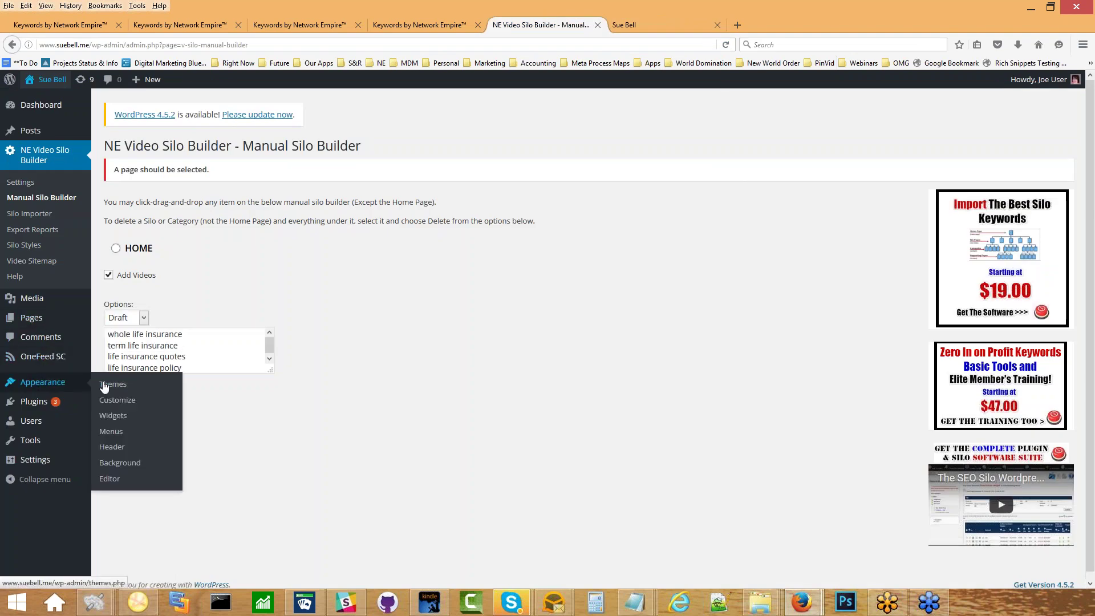
# Inspect the NE Video Silo Menu and Text widget settings, then preview the live site.
pyautogui.click(134, 416)
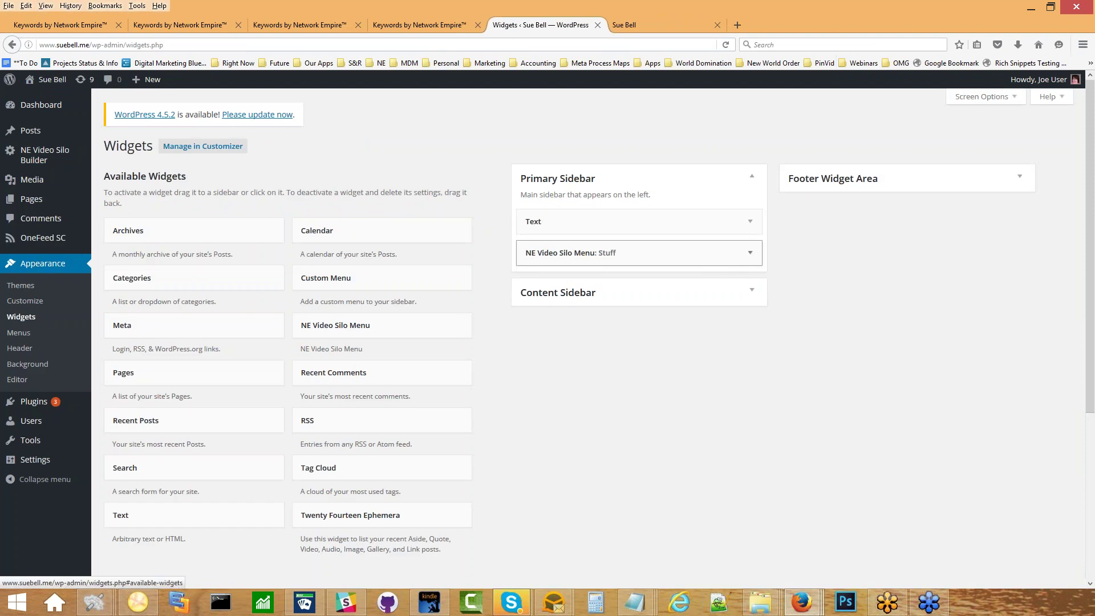
pyautogui.click(750, 252)
pyautogui.click(750, 252)
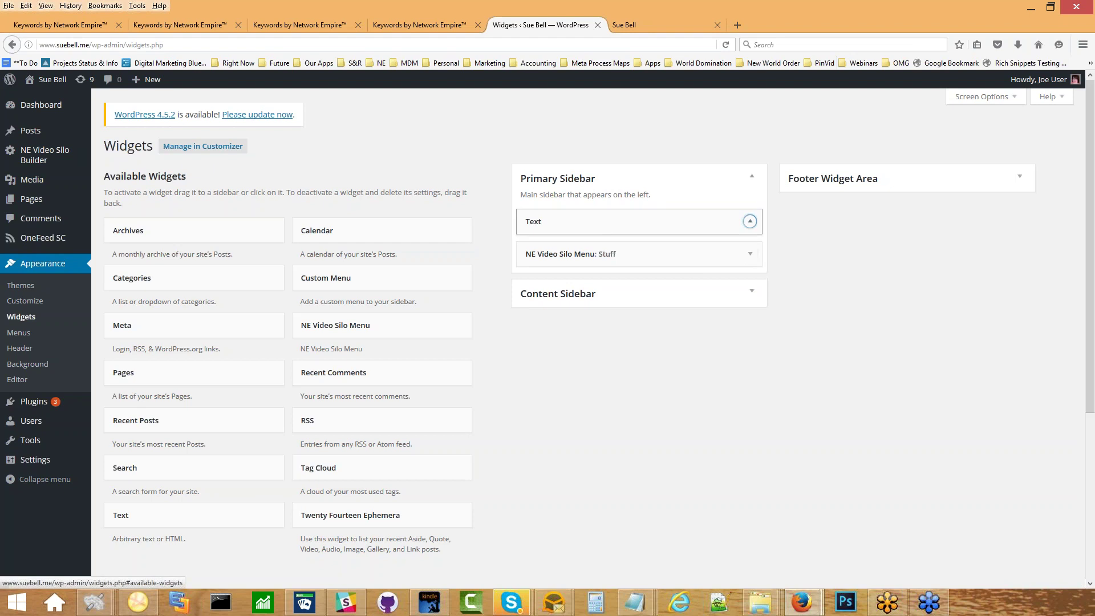
pyautogui.click(750, 221)
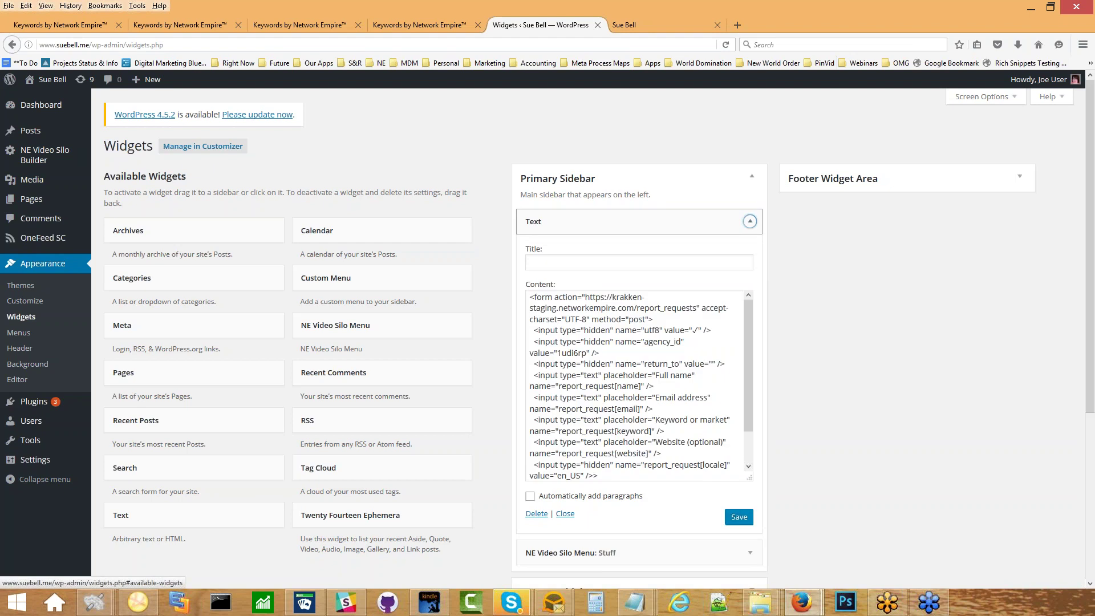
pyautogui.click(750, 221)
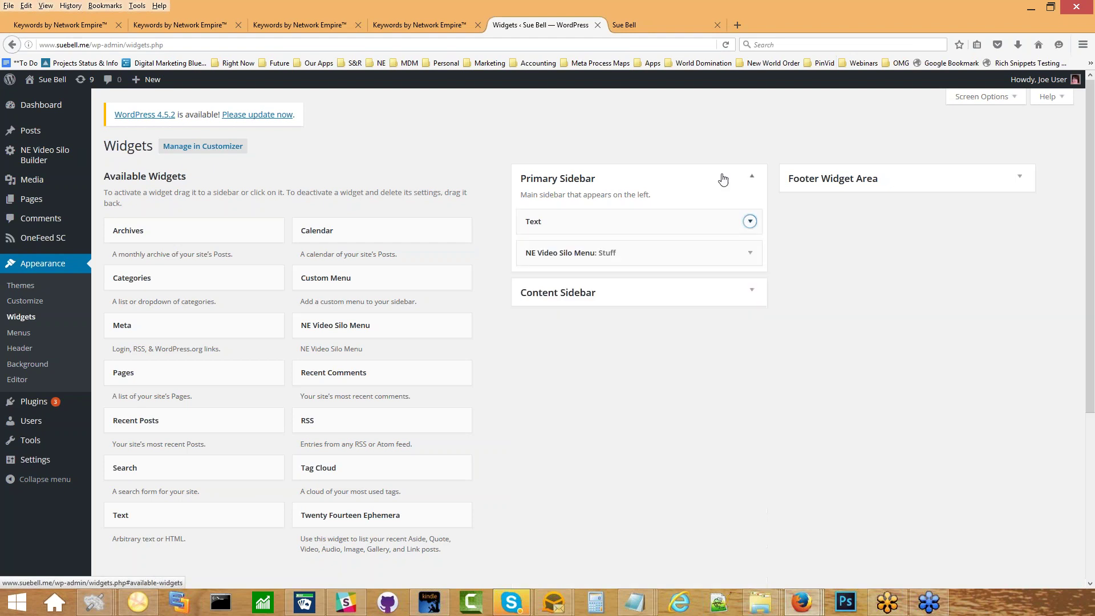
pyautogui.click(653, 23)
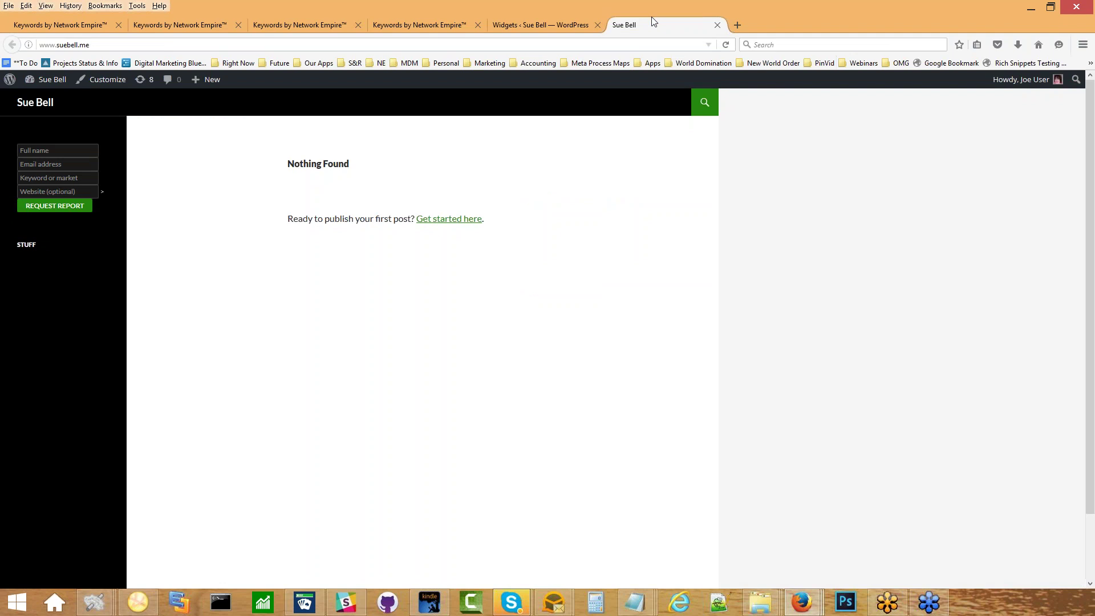
pyautogui.click(540, 19)
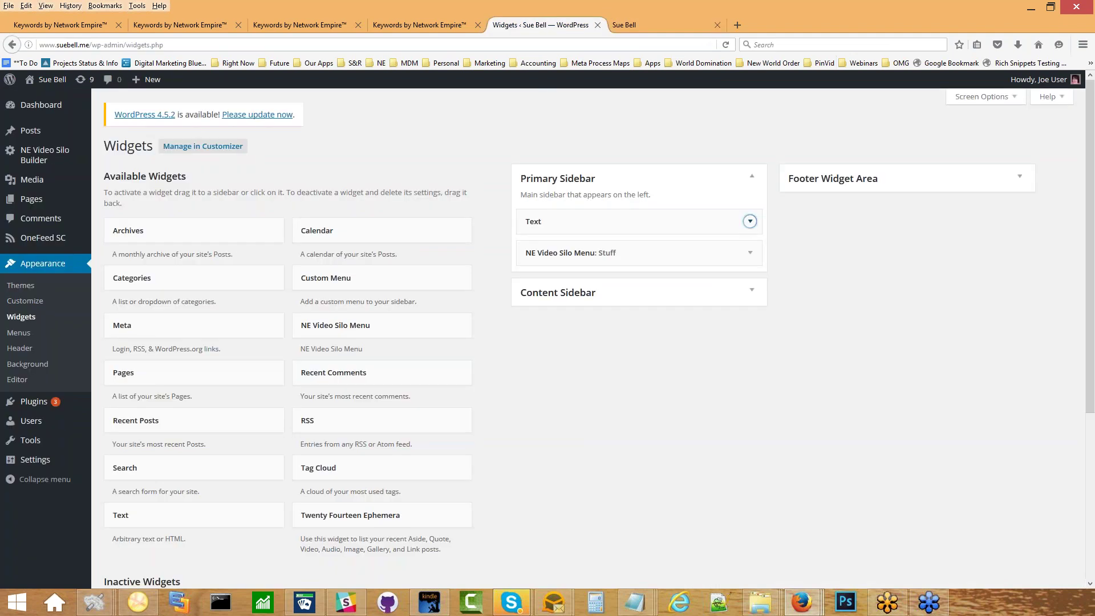
# View Appearance > Menus > Manage Locations, where no menu is assigned to either location.
pyautogui.click(19, 333)
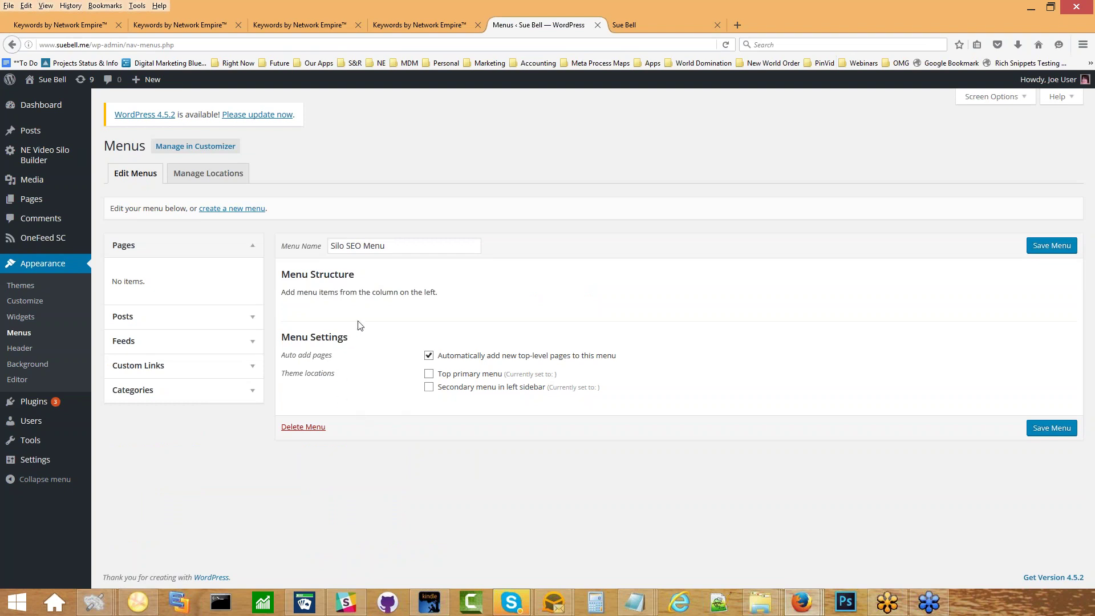
pyautogui.click(224, 179)
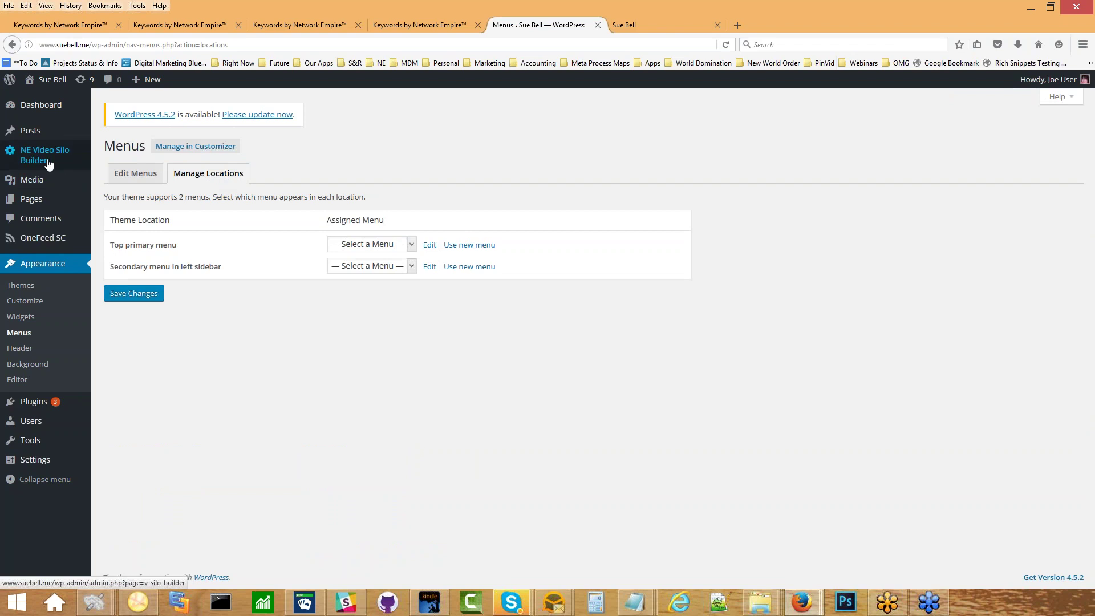
pyautogui.moveTo(53, 164)
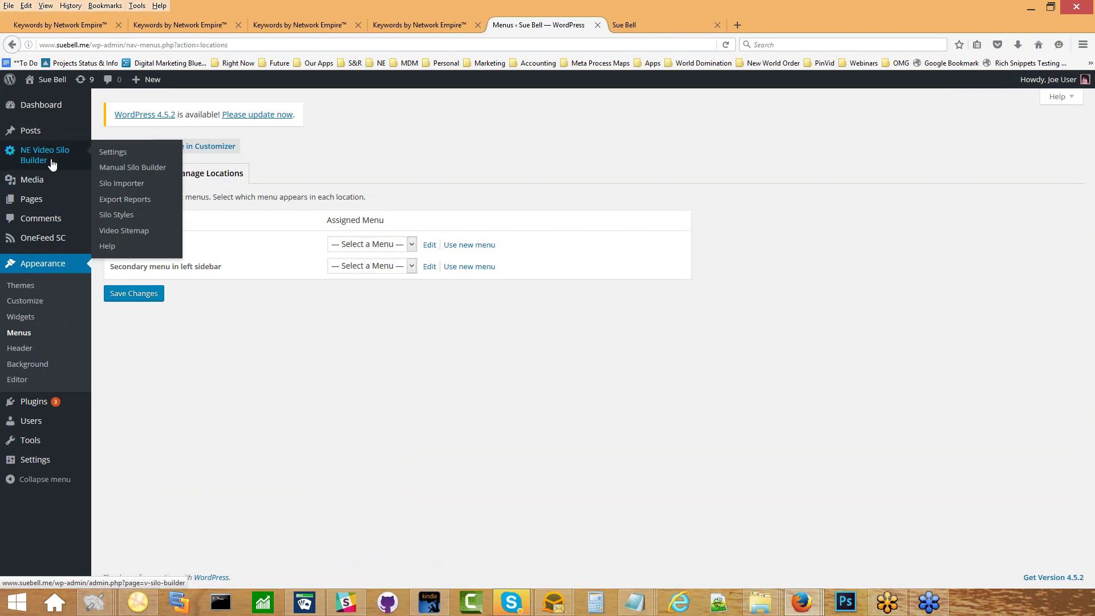
# In the Manual Silo Builder set Options to Publish and paste 'life insurance policy' as the first keyword.
pyautogui.click(142, 172)
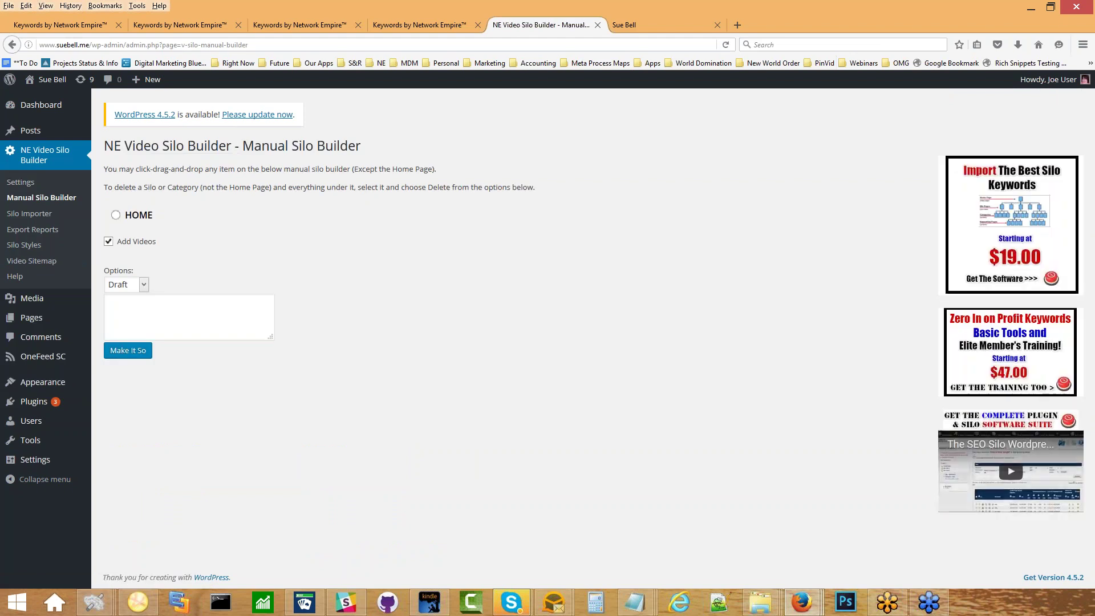
pyautogui.click(129, 283)
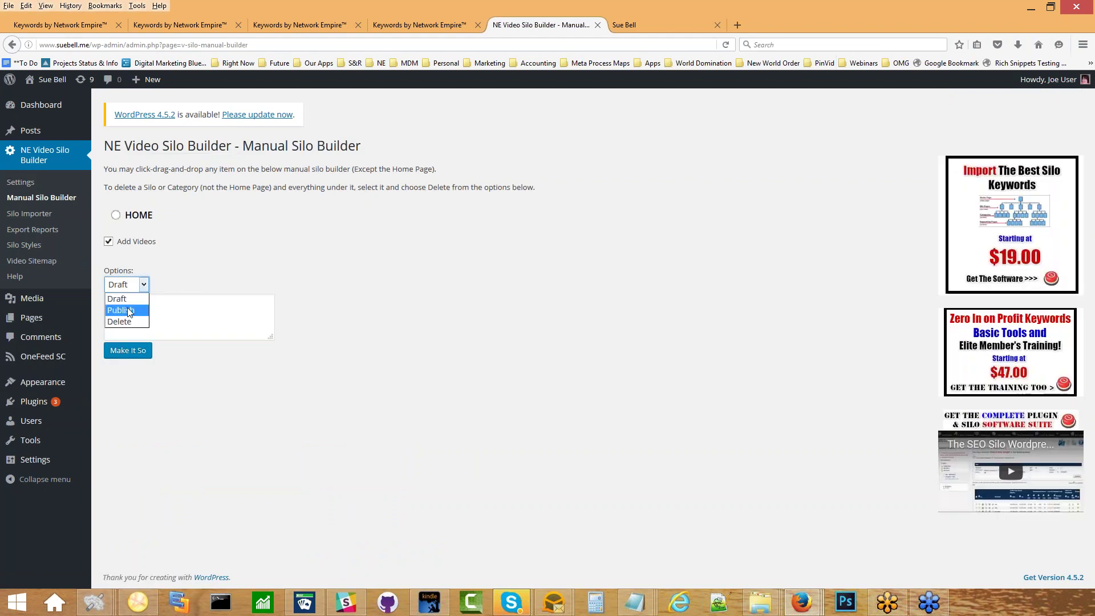
pyautogui.click(130, 310)
pyautogui.click(182, 25)
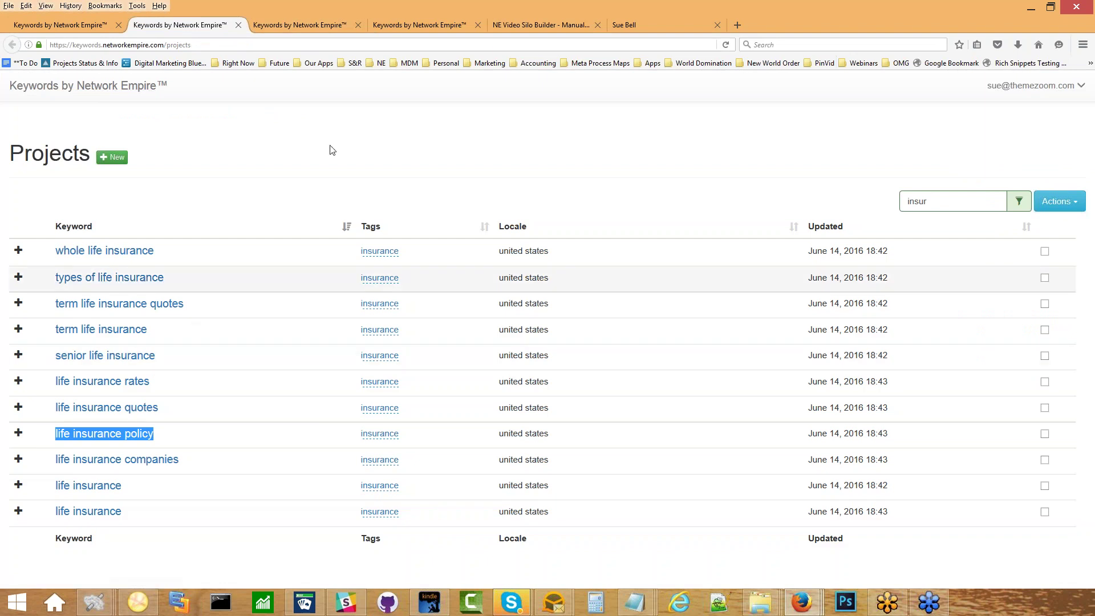
pyautogui.click(517, 23)
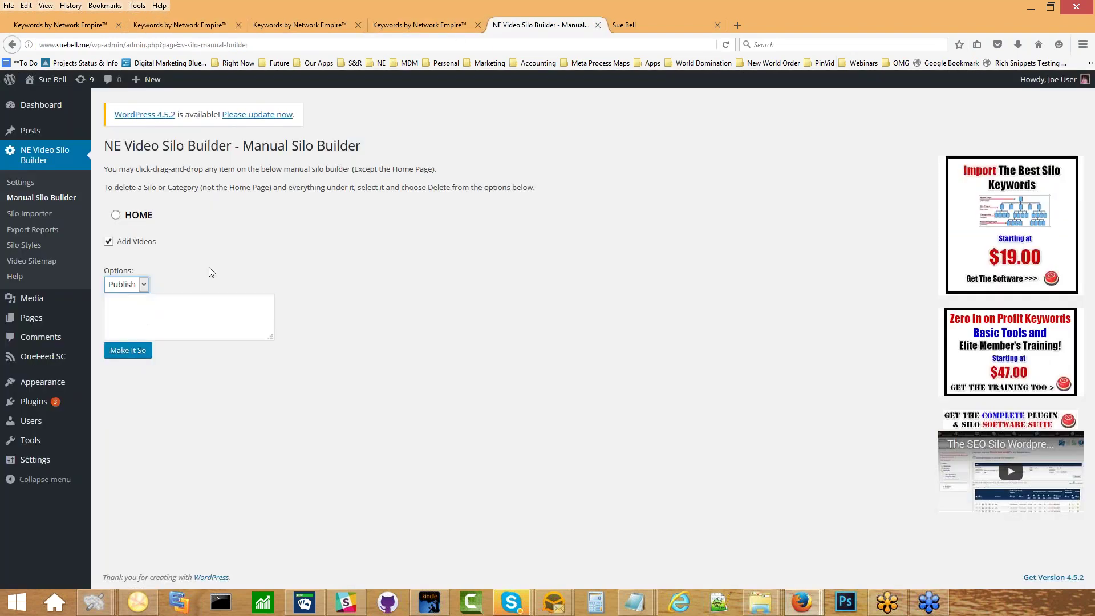
pyautogui.click(149, 317)
pyautogui.write('life insurance policy')
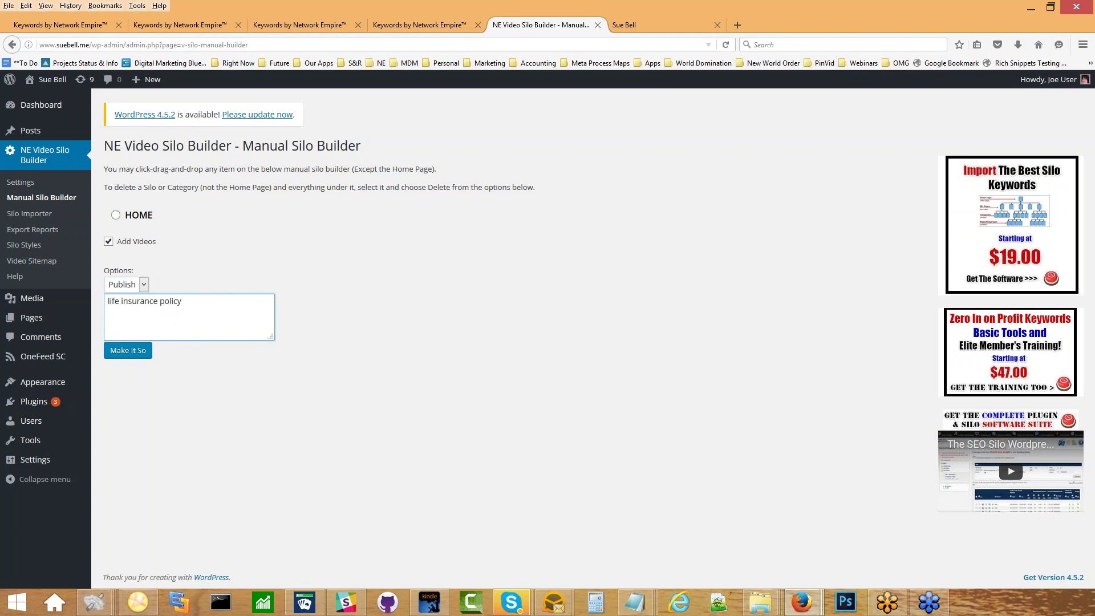
# Add 'life insurance quotes' and 'life insurance rates' on new lines in the keyword box.
pyautogui.click(180, 24)
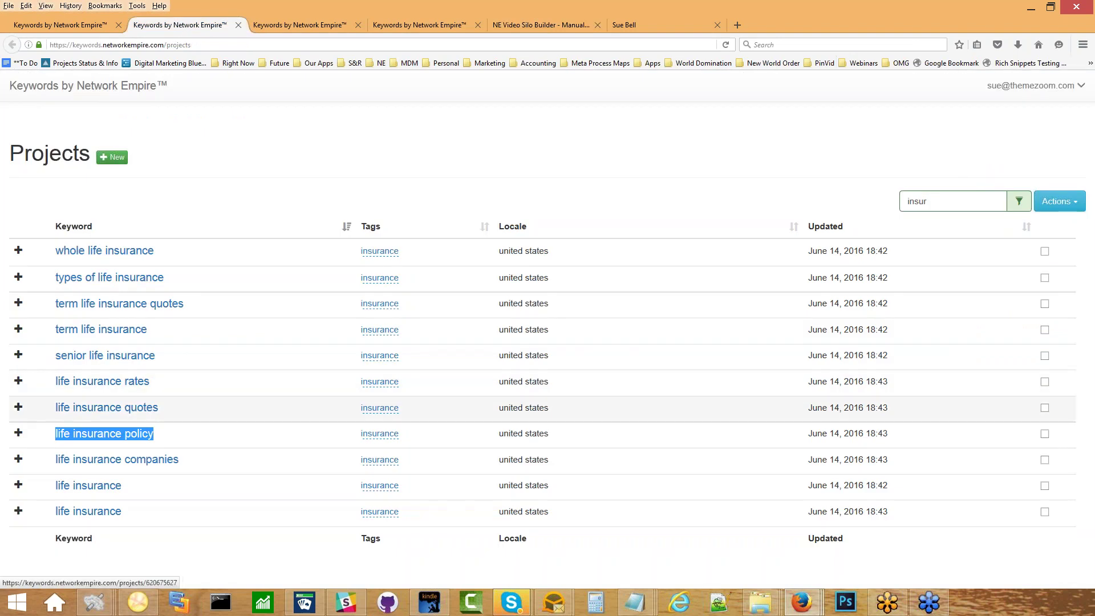
pyautogui.moveTo(163, 407); pyautogui.dragTo(50, 414)
pyautogui.hotkey('ctrl', 'c')
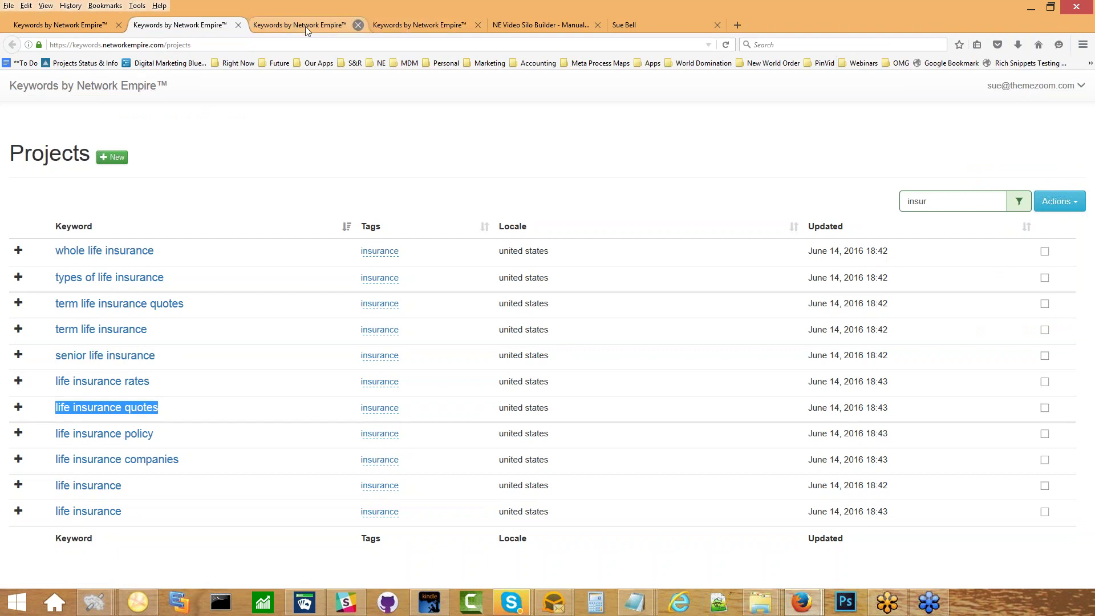
pyautogui.click(525, 24)
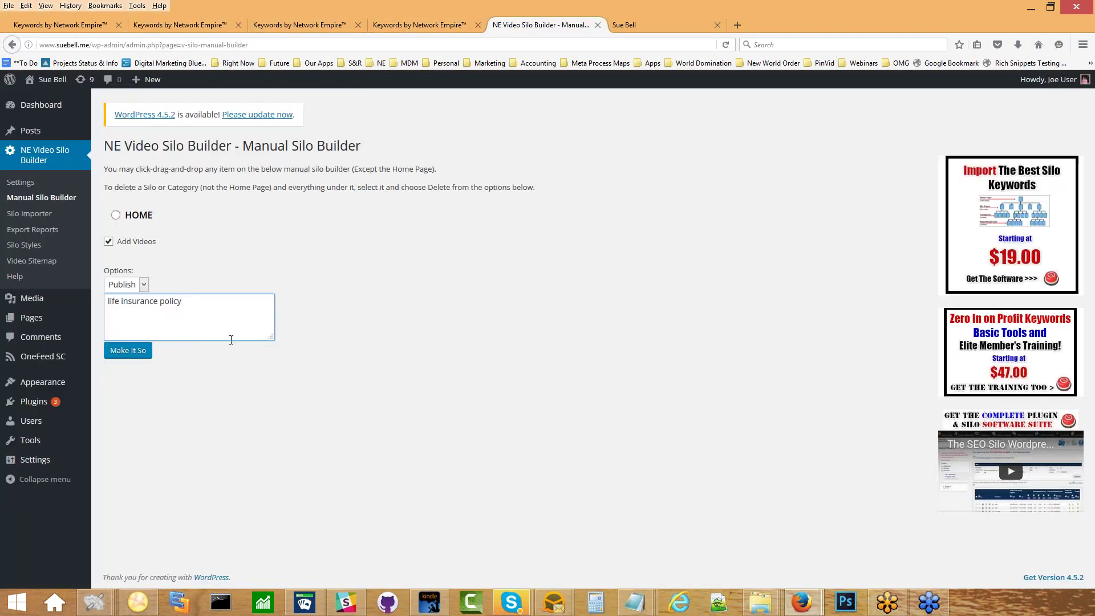
pyautogui.press('Return')
pyautogui.hotkey('ctrl', 'v')
pyautogui.click(194, 23)
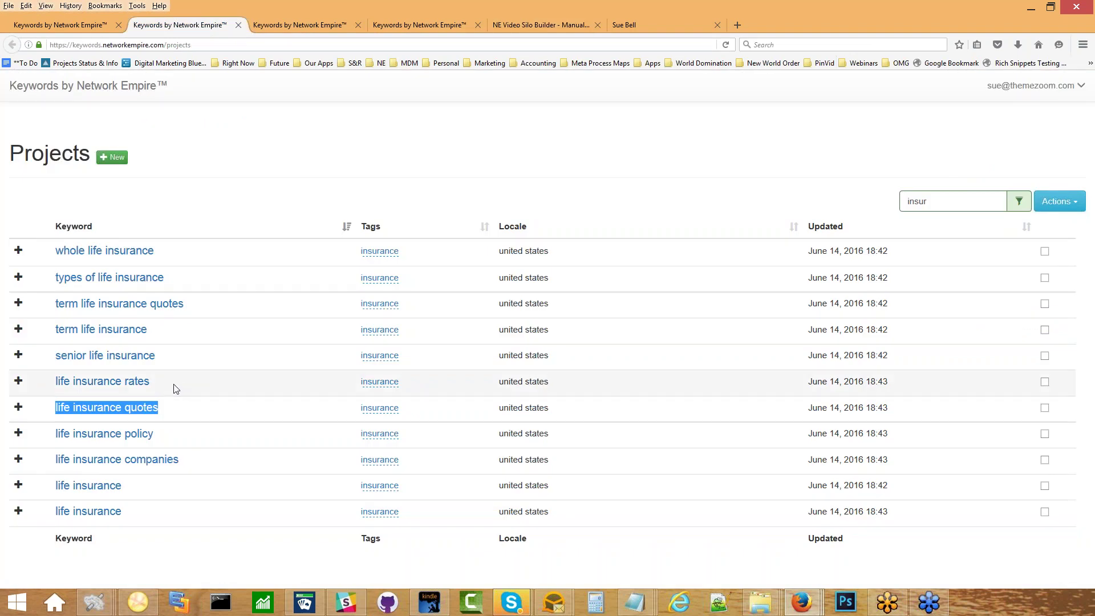
pyautogui.moveTo(176, 389); pyautogui.dragTo(57, 381)
pyautogui.hotkey('ctrl', 'c')
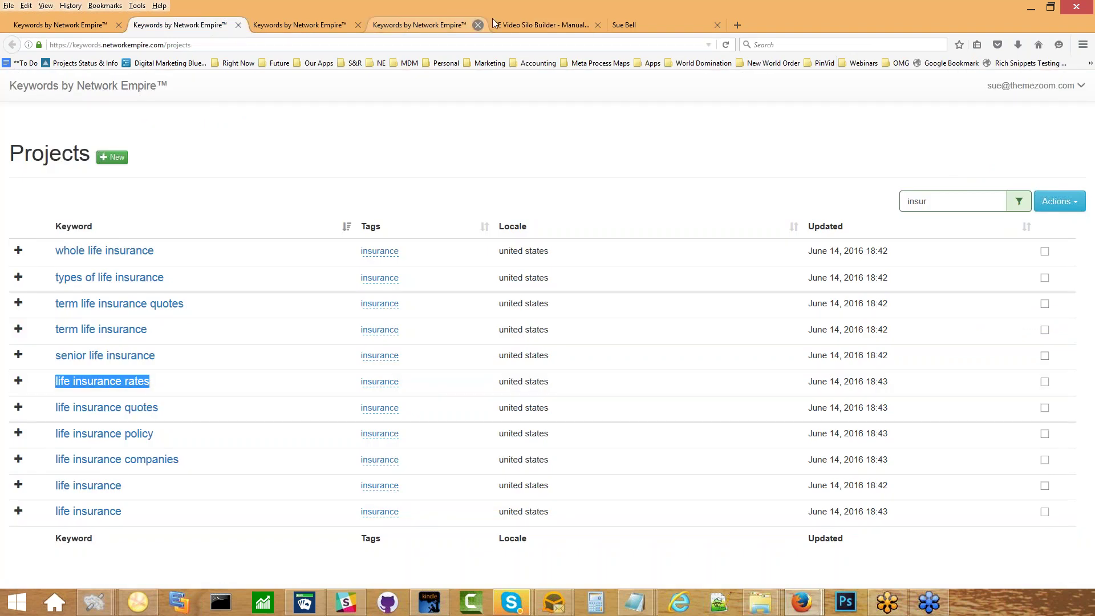
pyautogui.click(495, 19)
pyautogui.press('Return')
pyautogui.hotkey('ctrl', 'v')
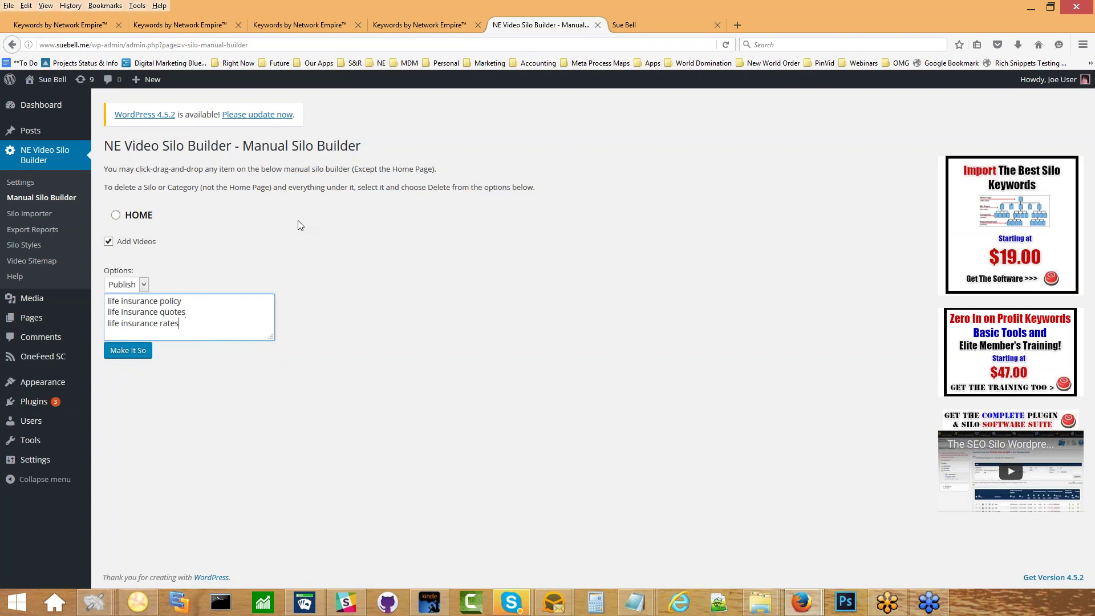
# Add 'term life insurance' as the fourth keyword and submit with Make It So.
pyautogui.click(207, 29)
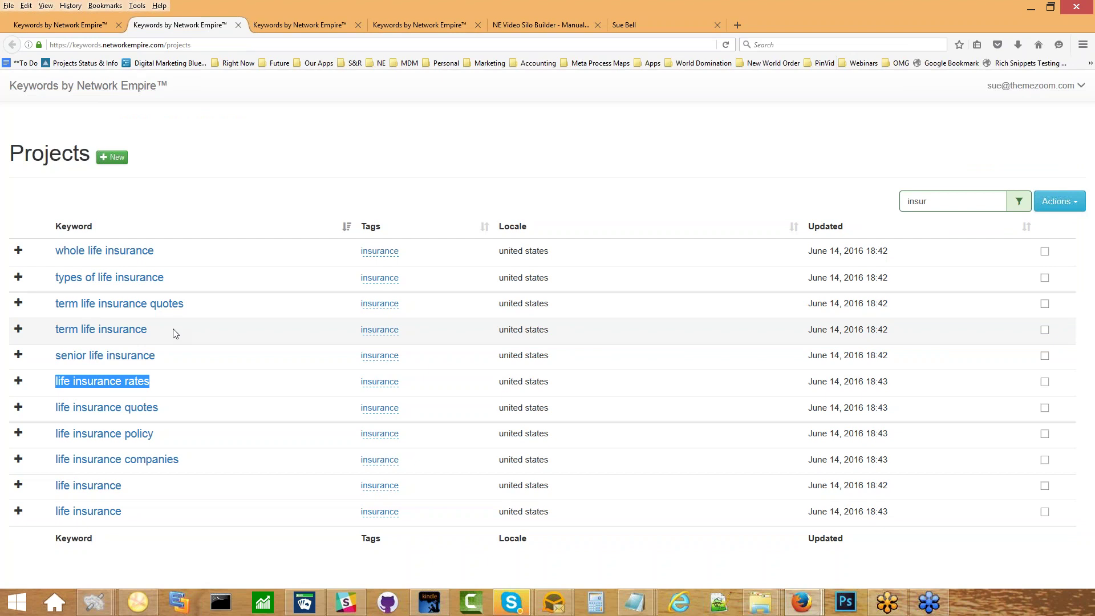
pyautogui.moveTo(175, 334); pyautogui.dragTo(53, 330)
pyautogui.hotkey('ctrl', 'c')
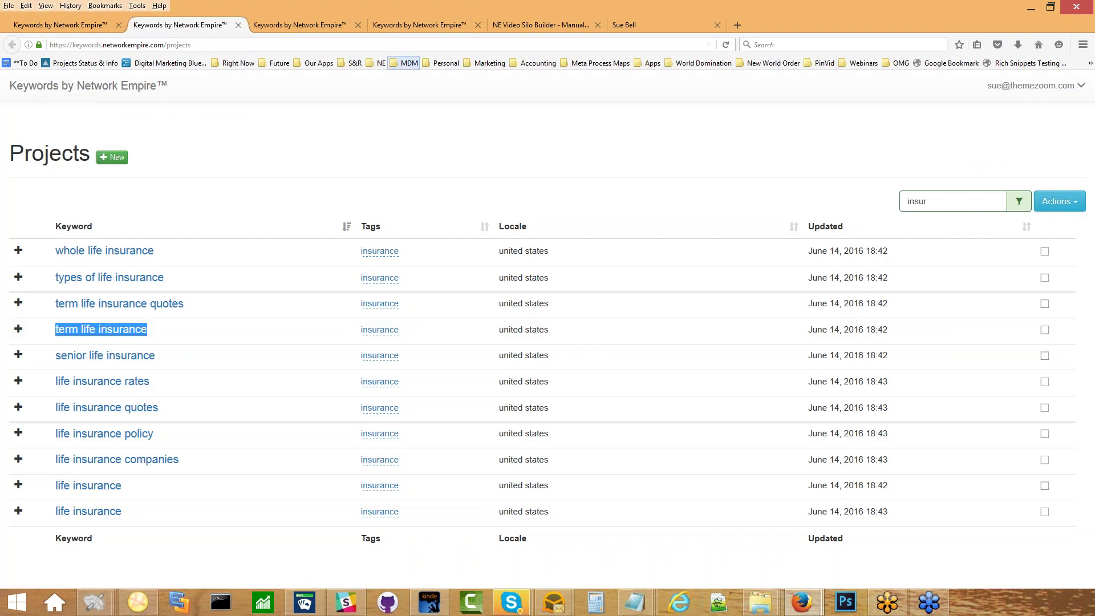
pyautogui.click(567, 25)
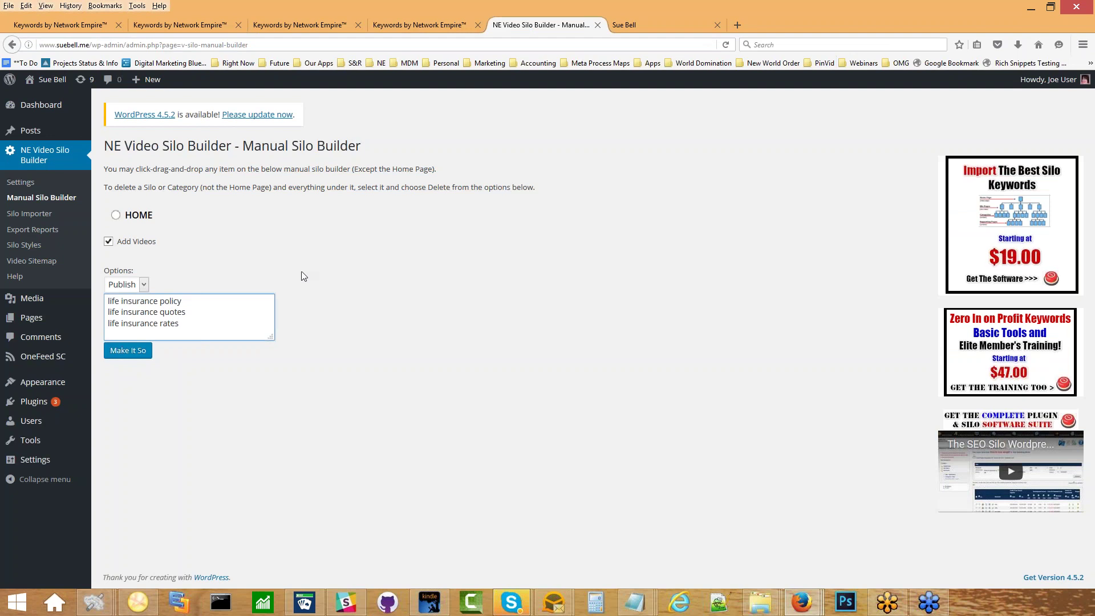
pyautogui.press('Return')
pyautogui.hotkey('ctrl', 'v')
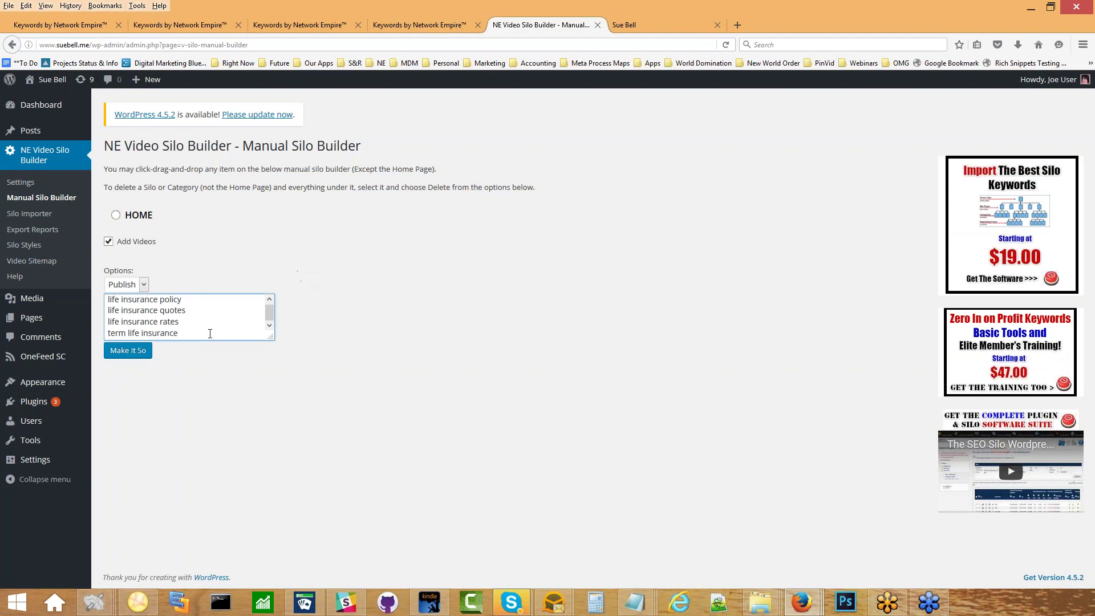
pyautogui.click(137, 352)
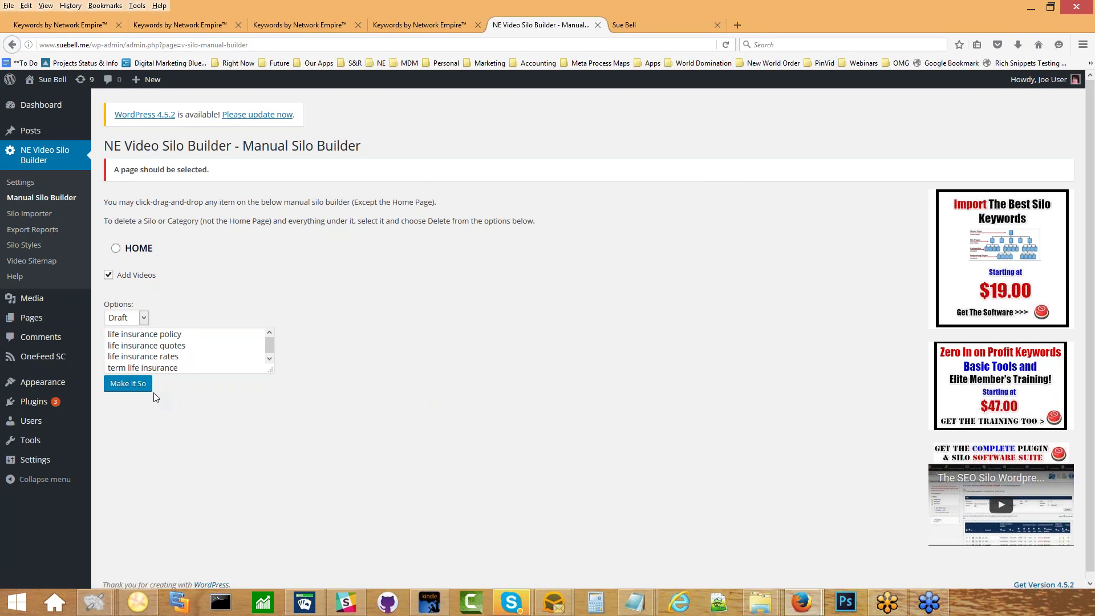
# Select HOME as the parent page, set Options to Publish, and build the silos.
pyautogui.click(115, 250)
pyautogui.click(127, 318)
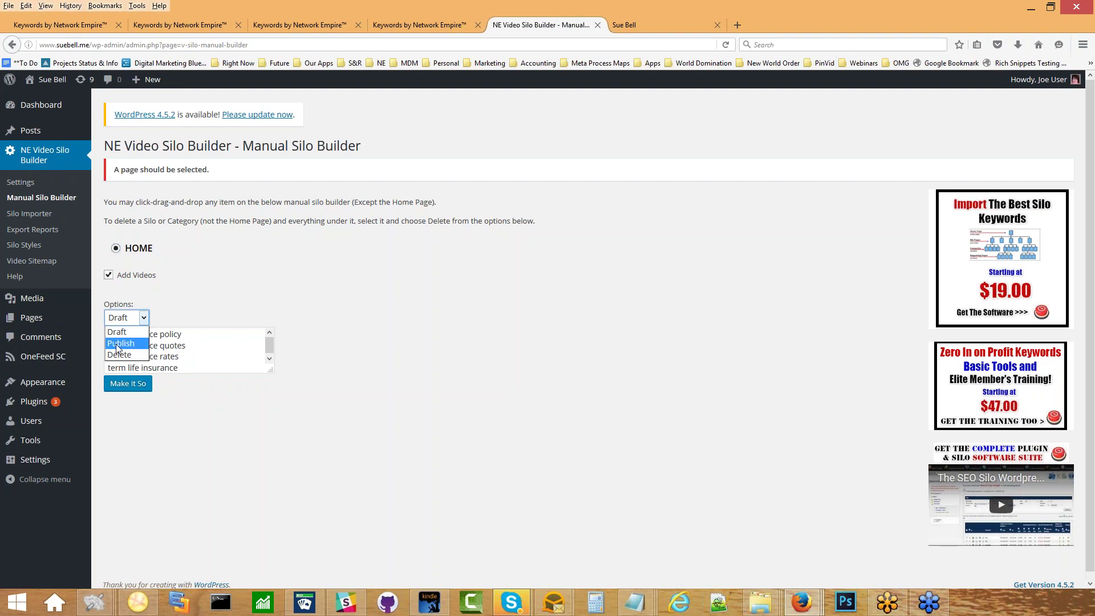
pyautogui.click(115, 343)
pyautogui.click(116, 390)
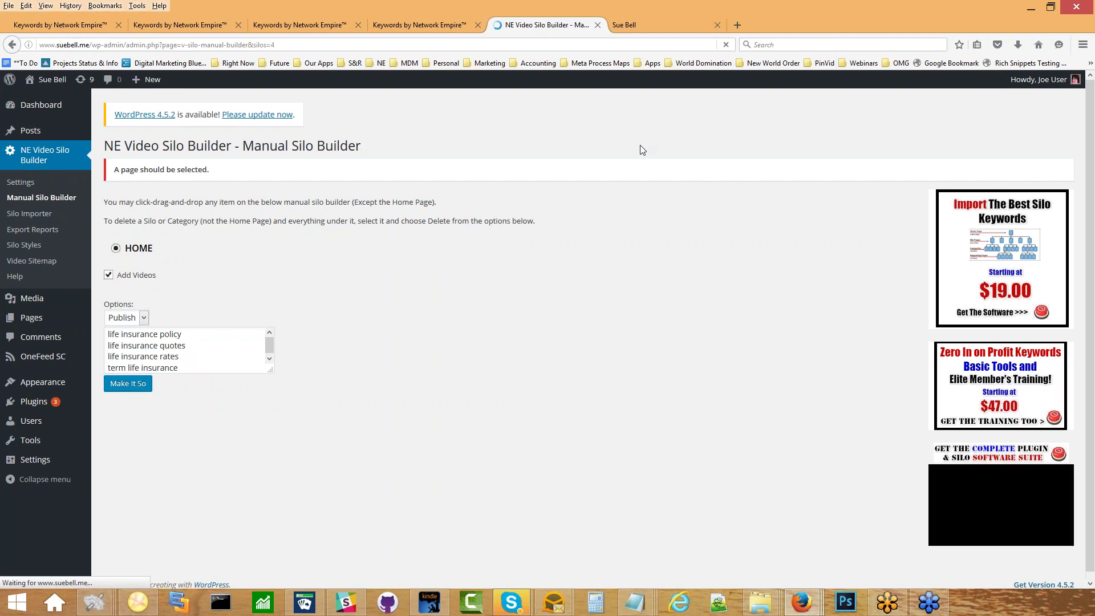
# Reload the live site to check the four new life insurance silos in its menus.
pyautogui.click(664, 25)
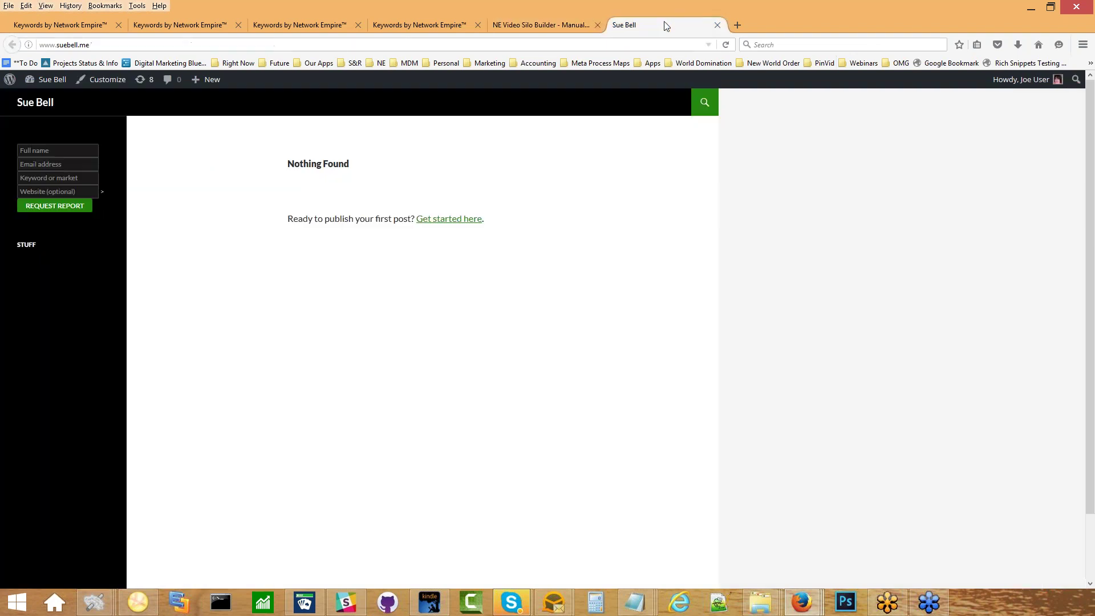
pyautogui.click(730, 44)
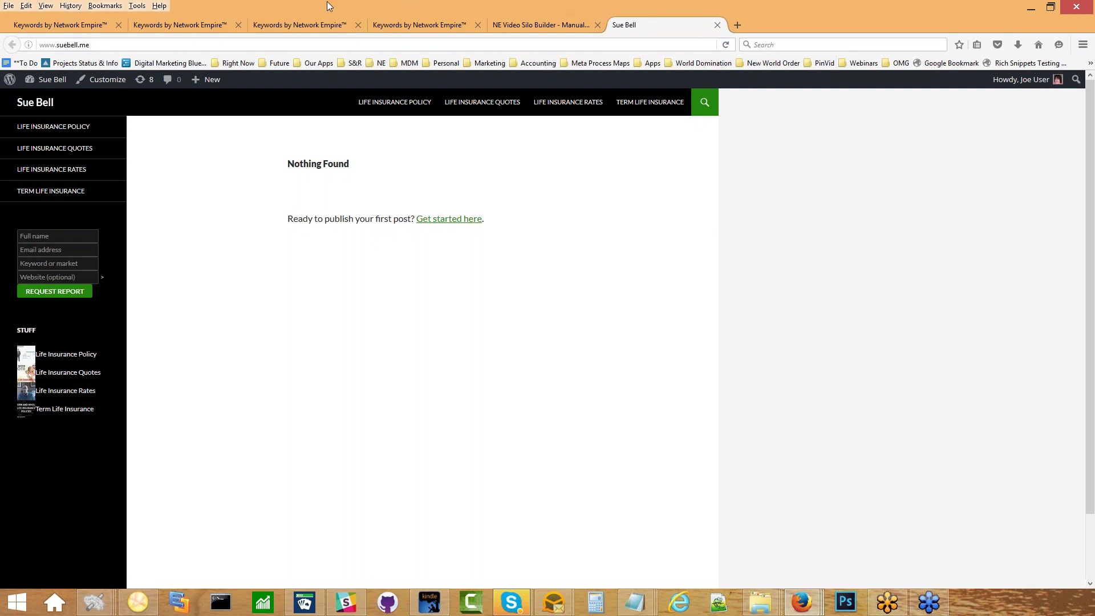
pyautogui.click(186, 23)
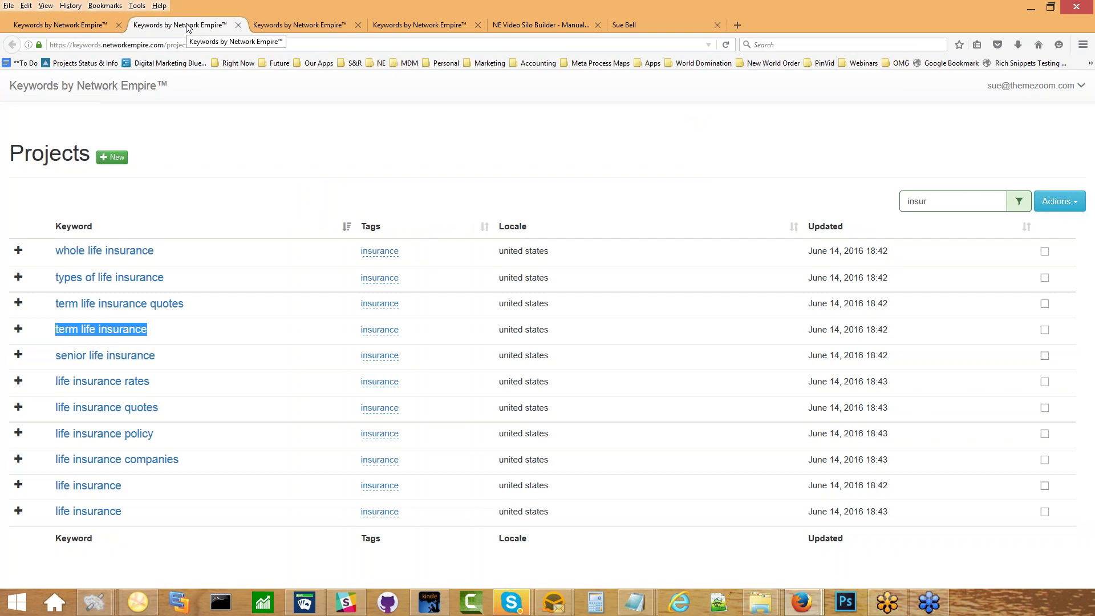
pyautogui.click(618, 26)
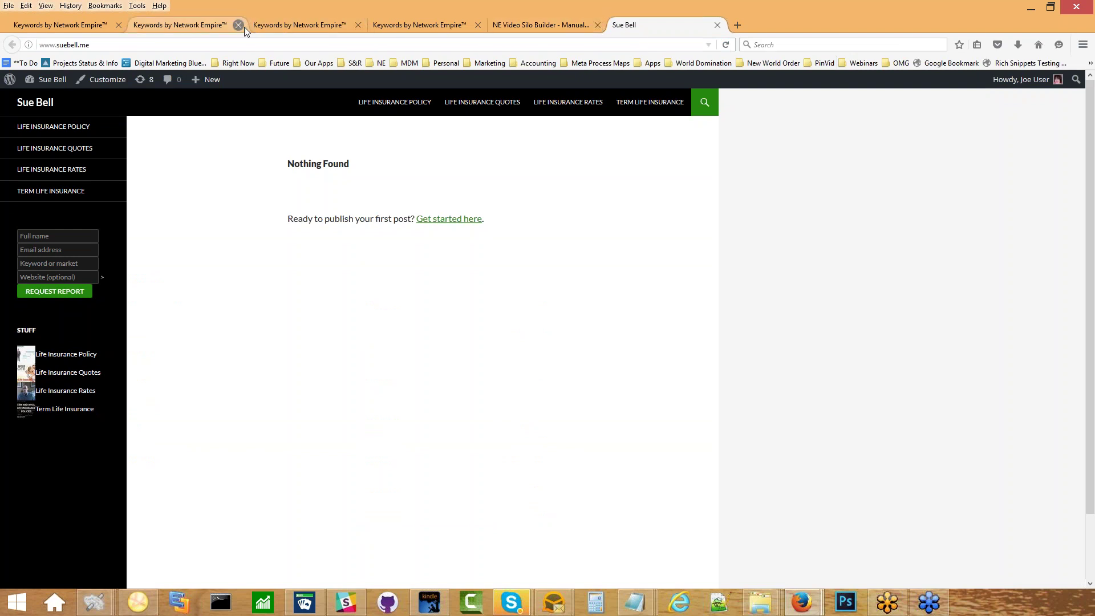
pyautogui.click(199, 27)
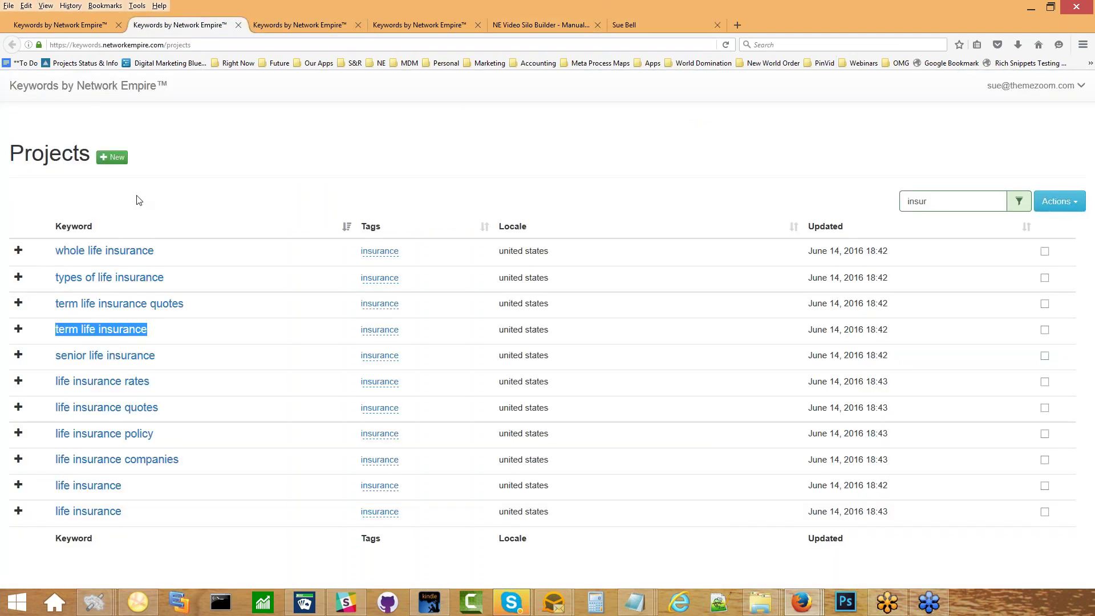
# Open the life insurance policy project and apply the Golden Niches filter preset.
pyautogui.click(98, 436)
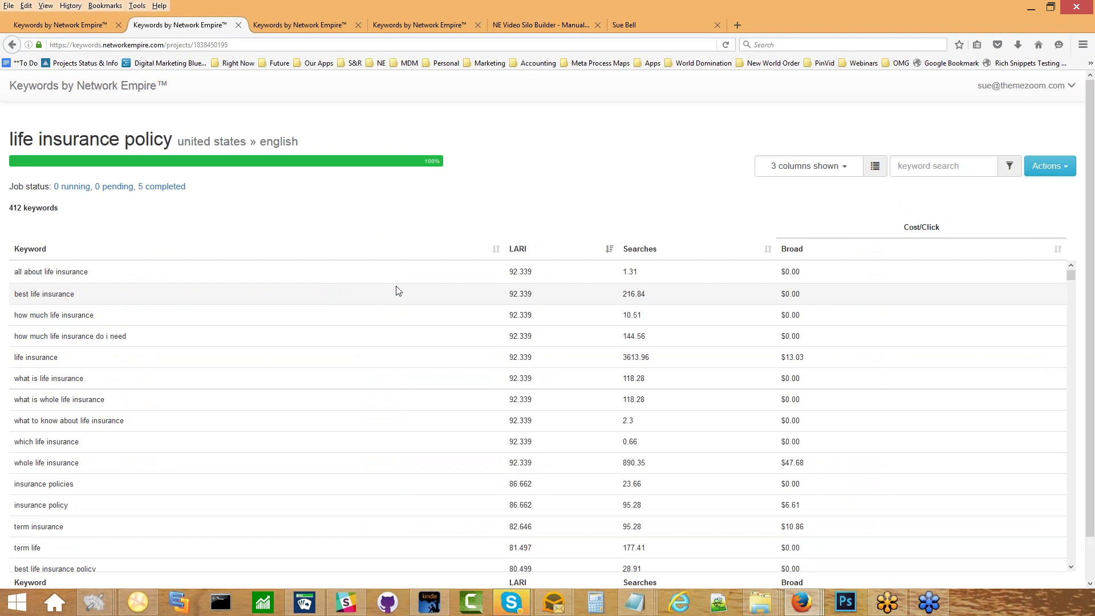
pyautogui.click(1055, 165)
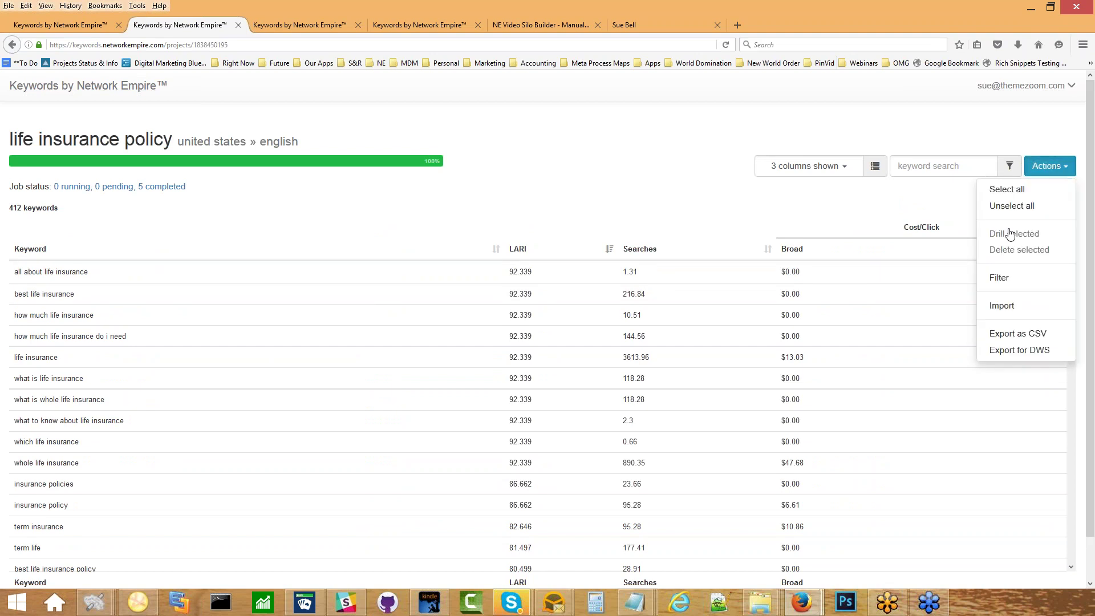
pyautogui.click(999, 277)
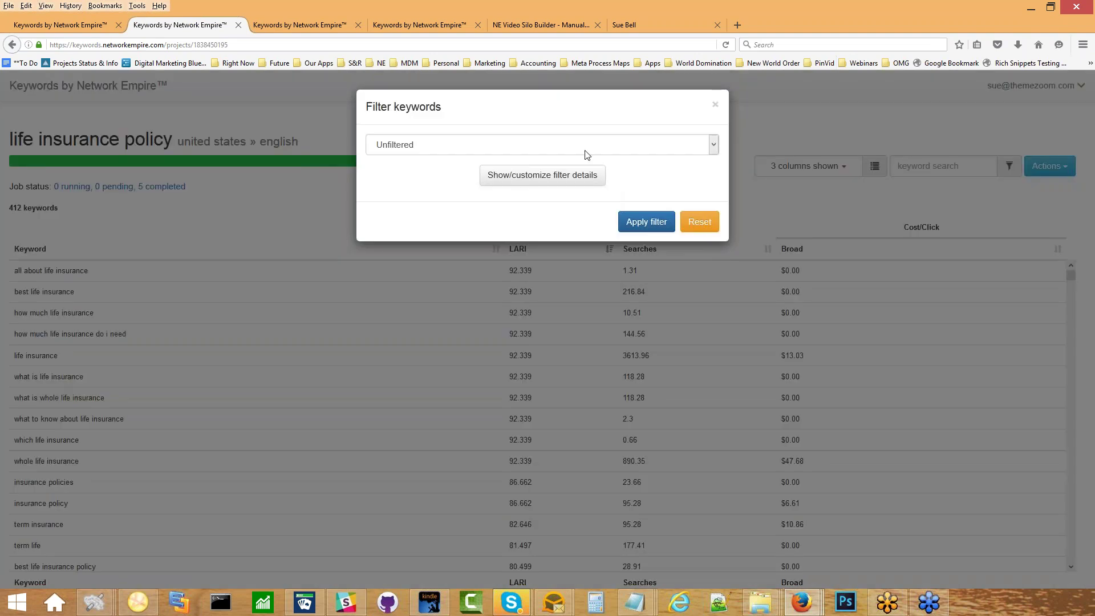
pyautogui.click(587, 148)
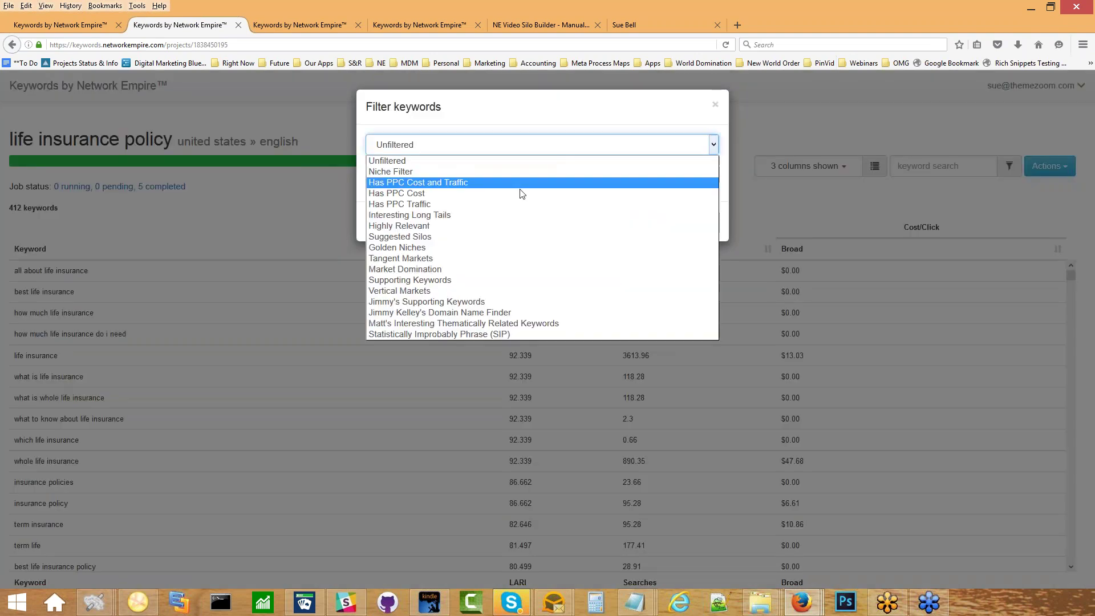
pyautogui.click(441, 246)
pyautogui.click(631, 224)
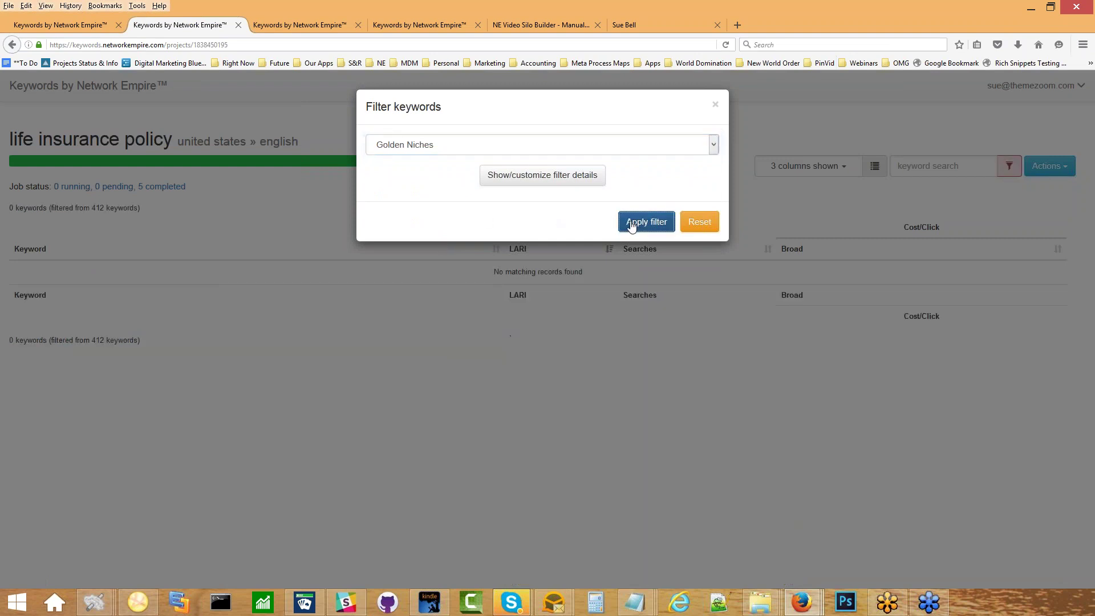
# Try Matt's Interesting Thematically Related Keywords, then apply the Supporting Keywords preset and close the dialog.
pyautogui.click(545, 145)
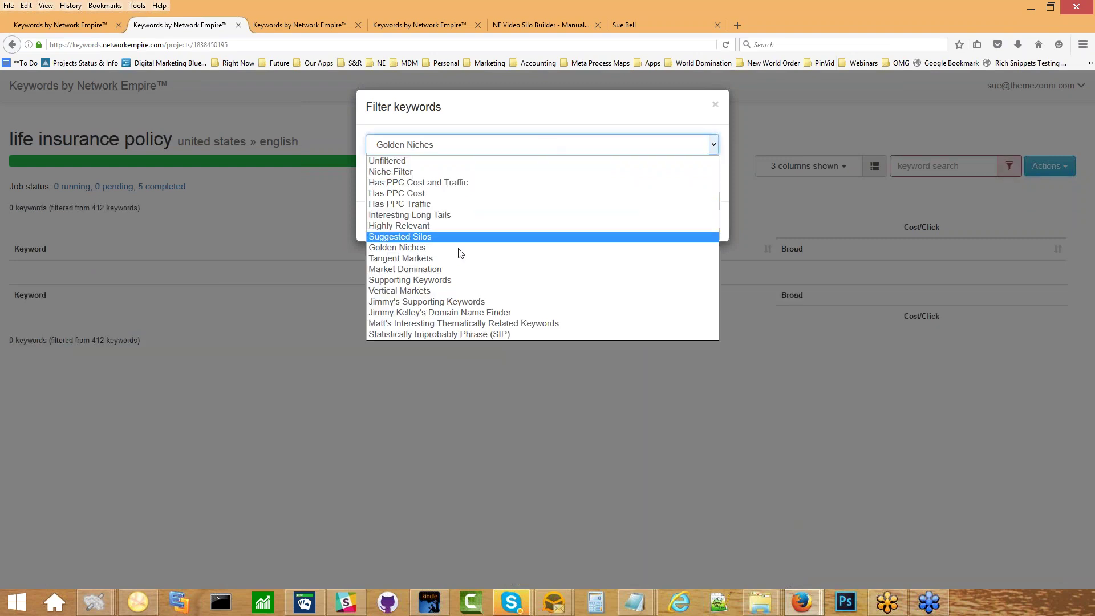
pyautogui.click(438, 324)
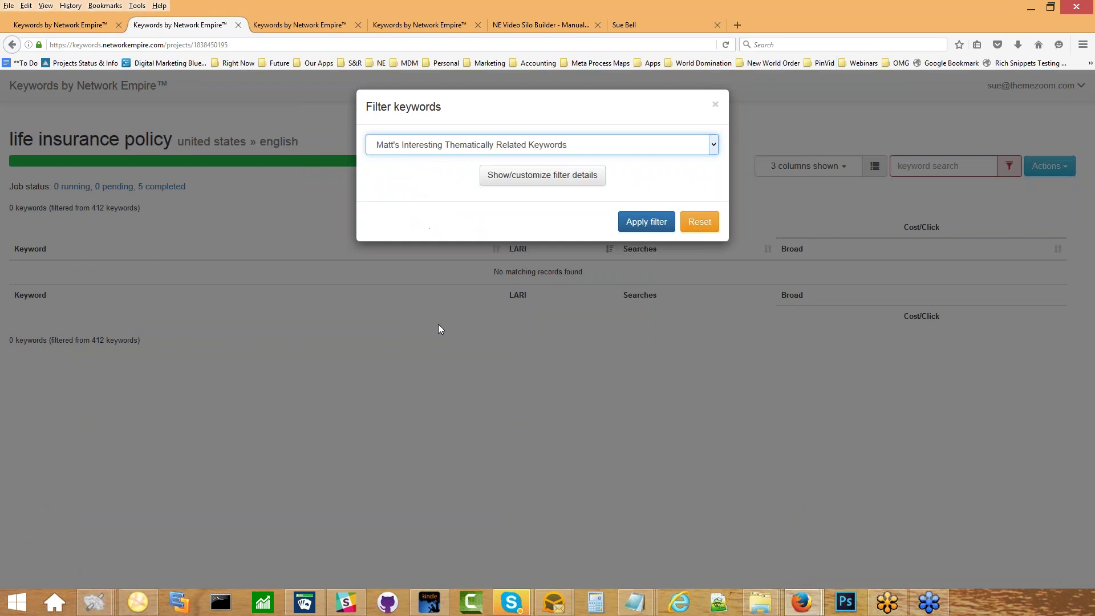
pyautogui.click(649, 225)
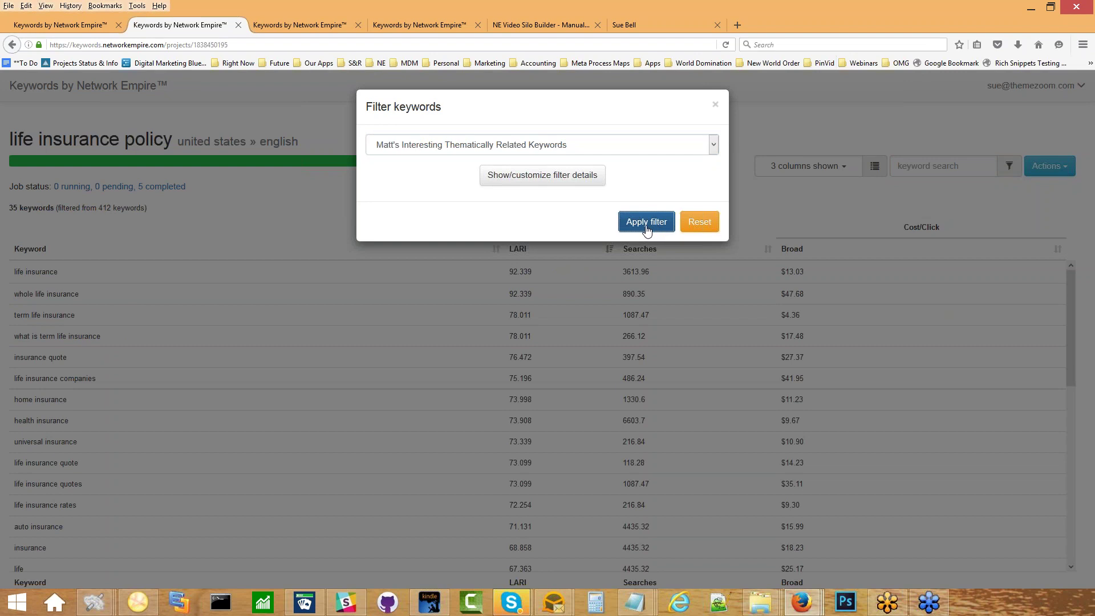
pyautogui.click(593, 146)
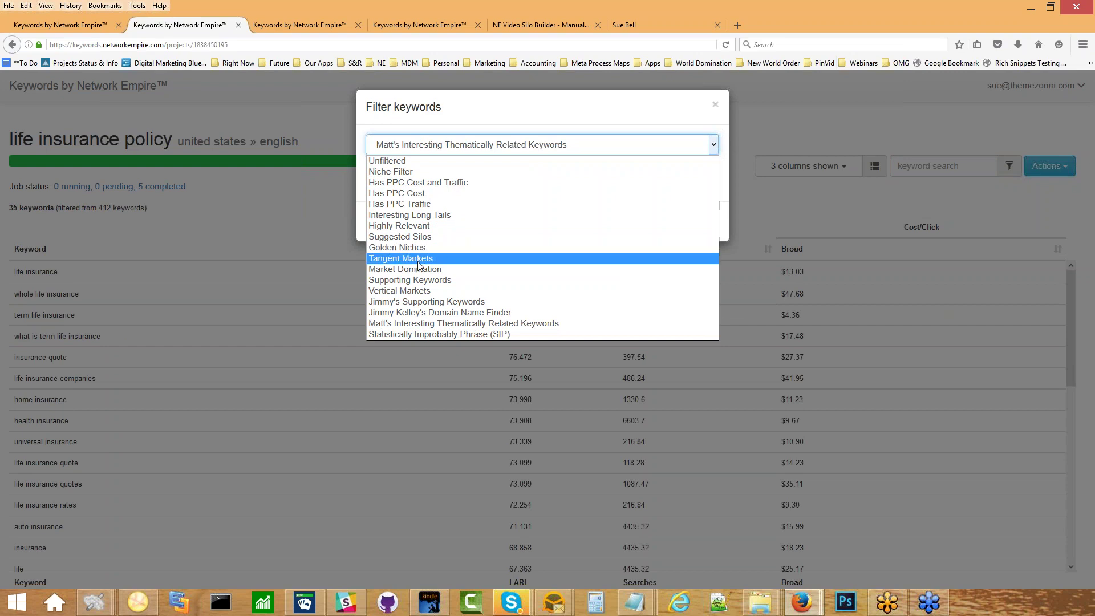
pyautogui.click(419, 282)
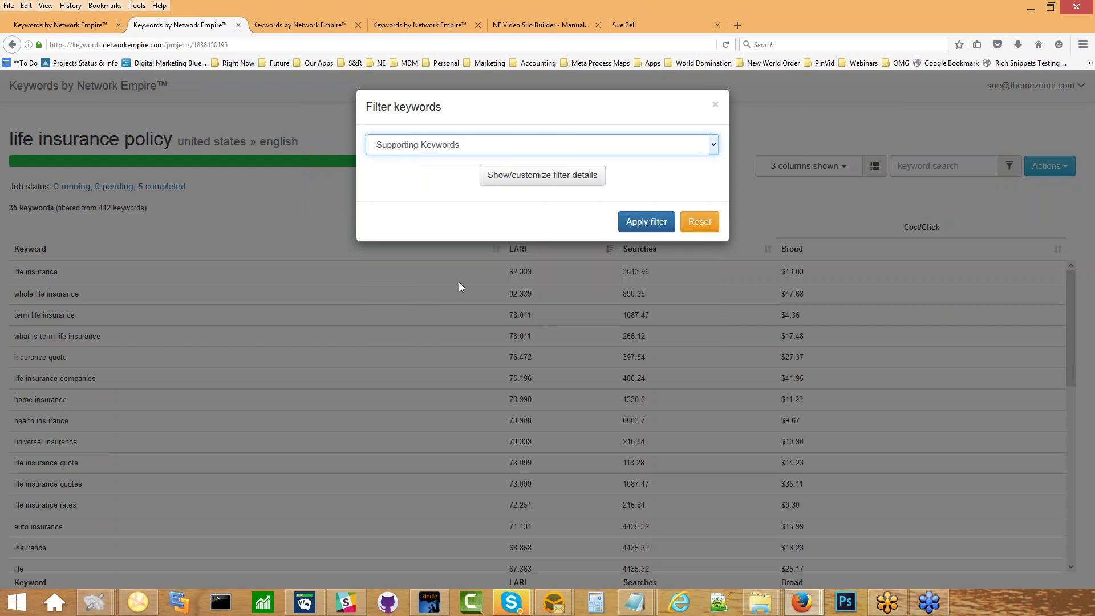
pyautogui.click(643, 224)
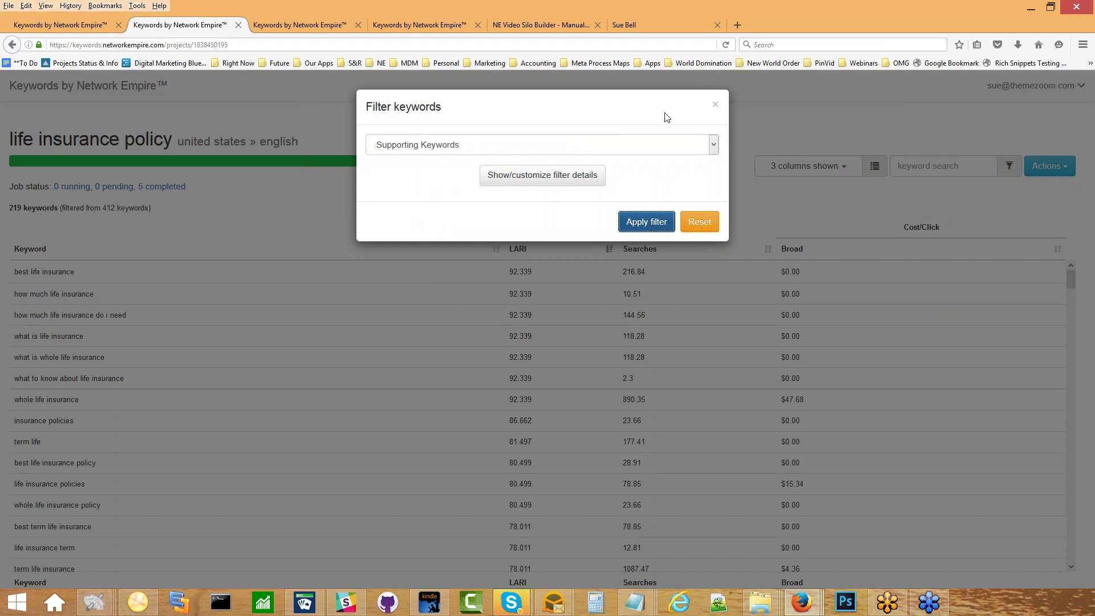
pyautogui.click(715, 105)
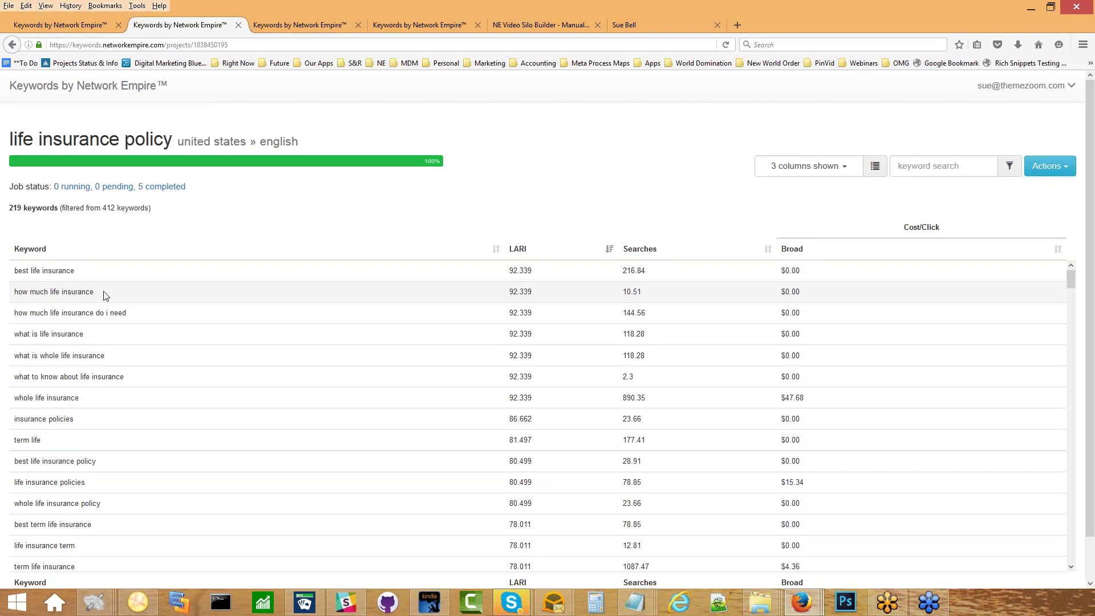
# Choose Life Insurance Policy as parent, set Publish, and paste 'how much life insurance' as the first keyword.
pyautogui.moveTo(105, 295); pyautogui.dragTo(9, 294)
pyautogui.hotkey('ctrl', 'c')
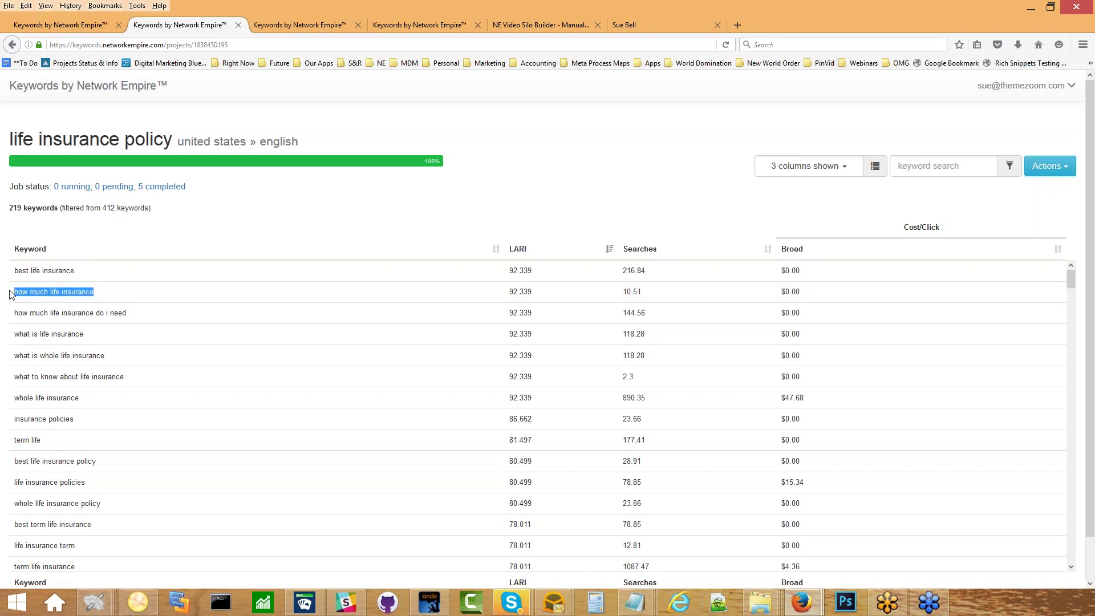
pyautogui.click(665, 24)
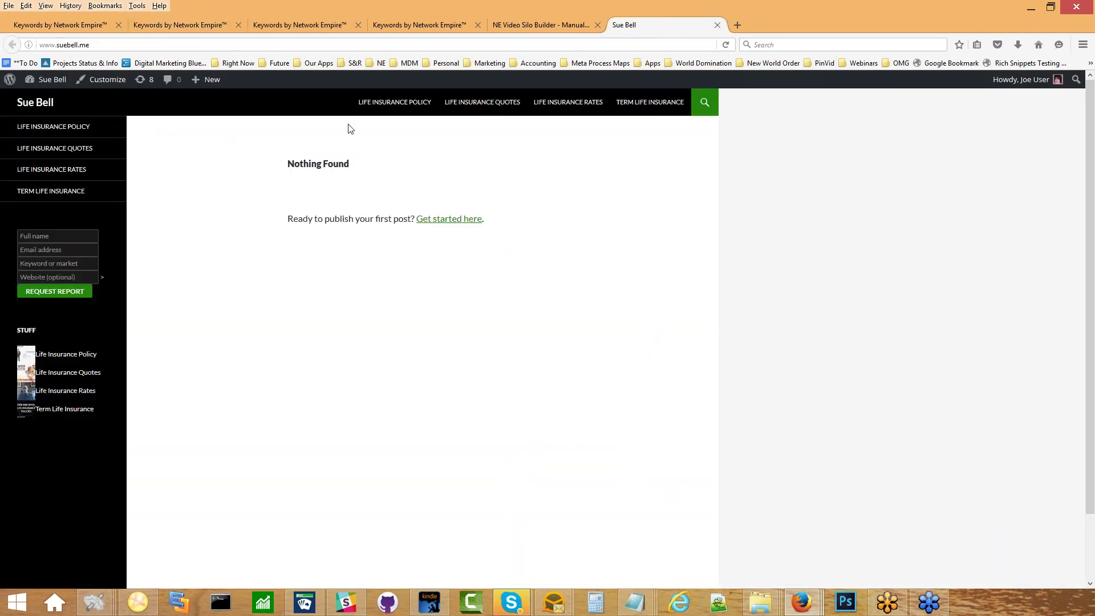
pyautogui.click(522, 19)
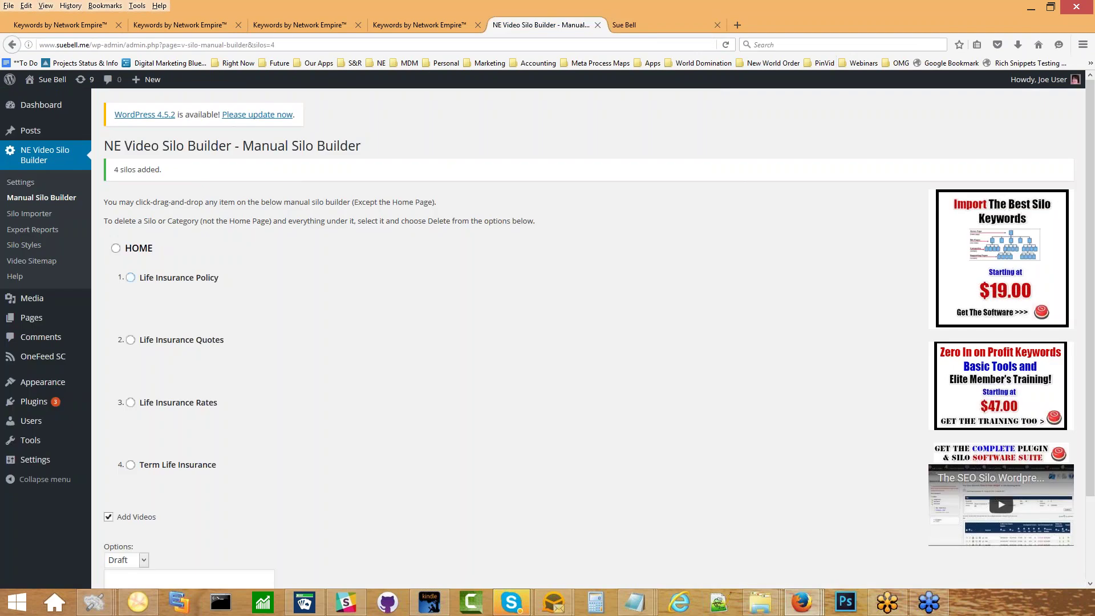
pyautogui.click(132, 278)
pyautogui.scroll(-3, 177, 402)
pyautogui.click(127, 465)
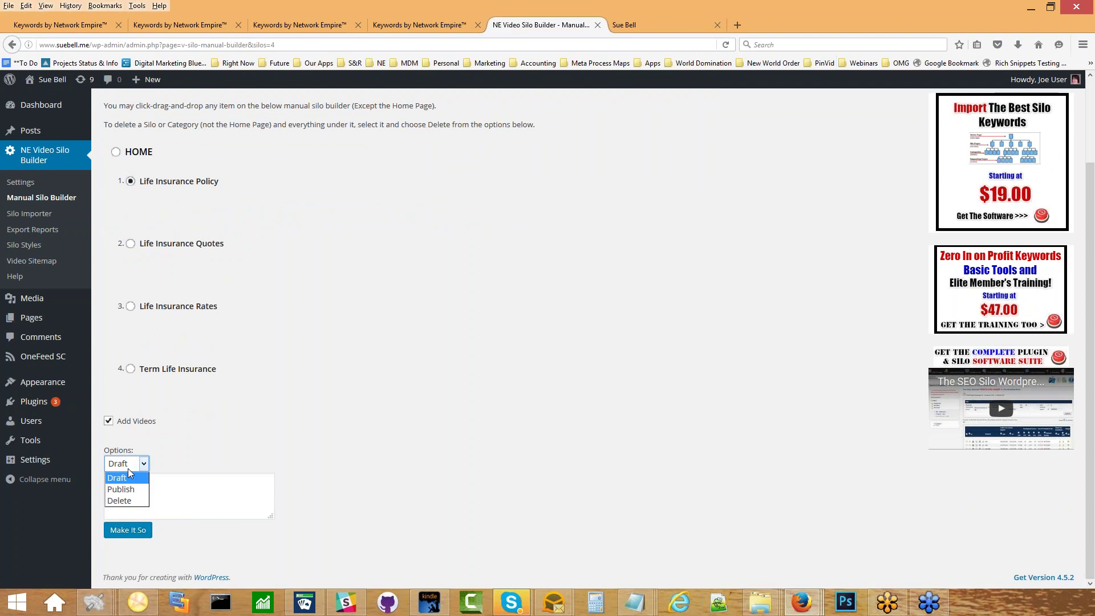
pyautogui.click(135, 485)
pyautogui.click(132, 487)
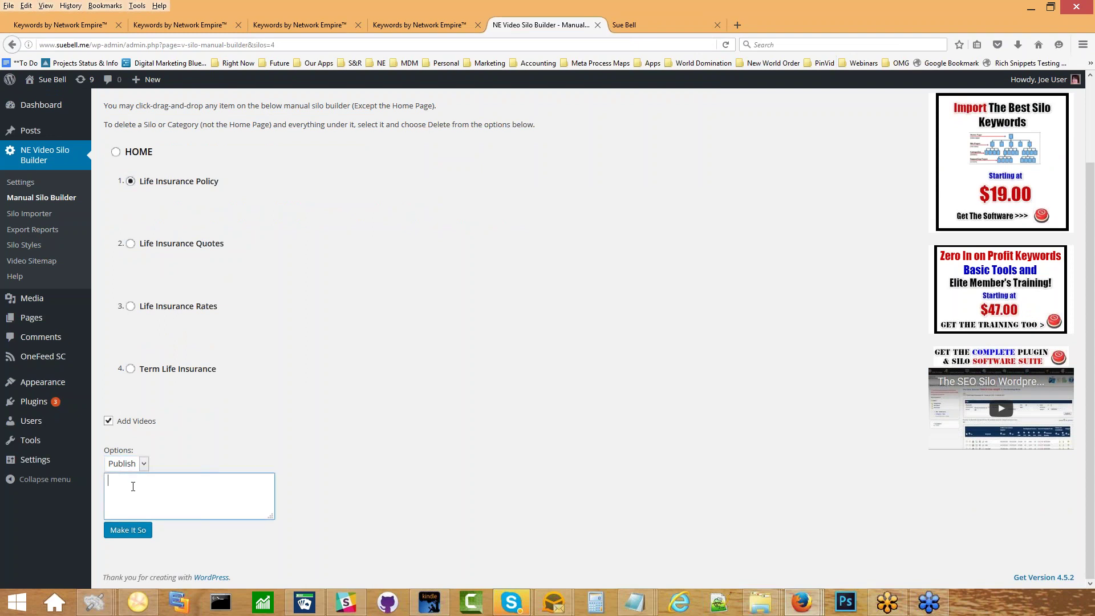
pyautogui.hotkey('ctrl', 'v')
# Add 'what is life insurance' as the second keyword.
pyautogui.click(176, 24)
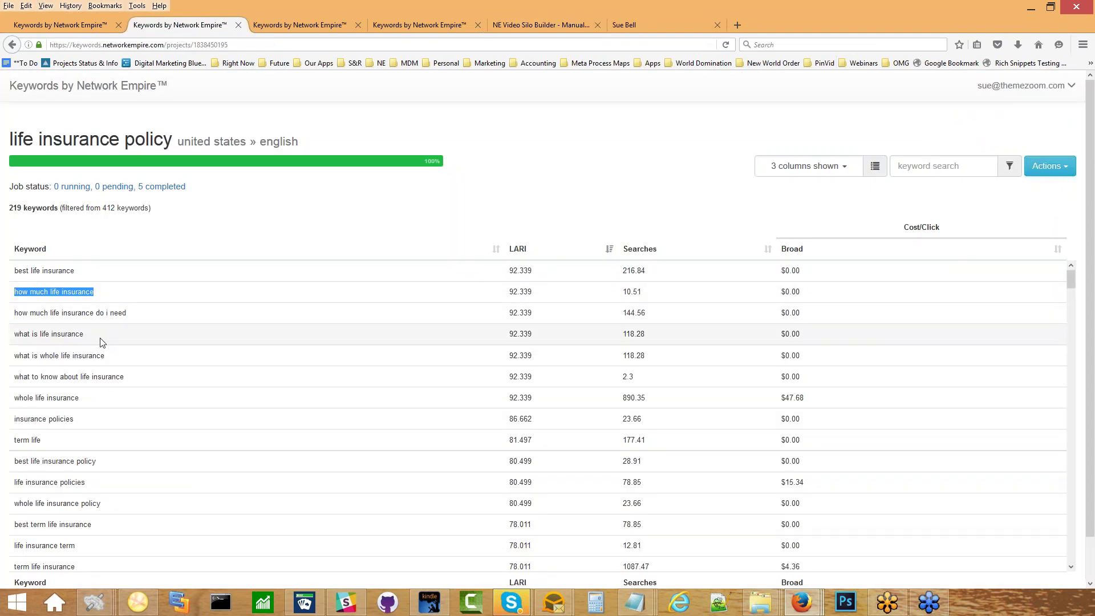
pyautogui.moveTo(93, 336); pyautogui.dragTo(19, 333)
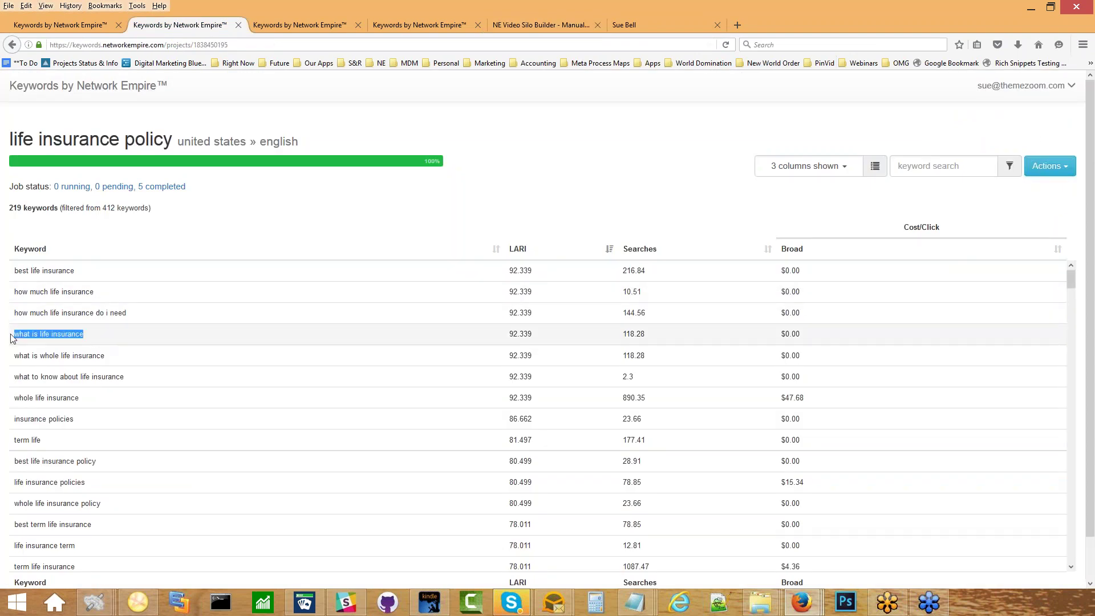
pyautogui.click(556, 23)
pyautogui.write('what is life insurance')
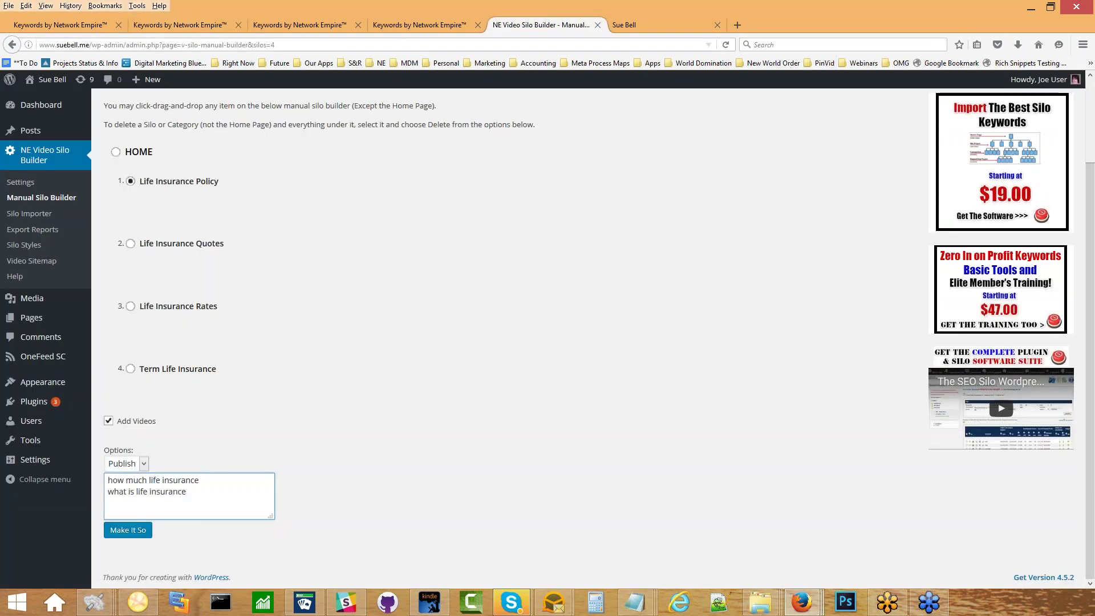
# Add 'life insurance benefits' from further down the filtered table as the third keyword.
pyautogui.click(180, 25)
pyautogui.moveTo(92, 271); pyautogui.dragTo(13, 271)
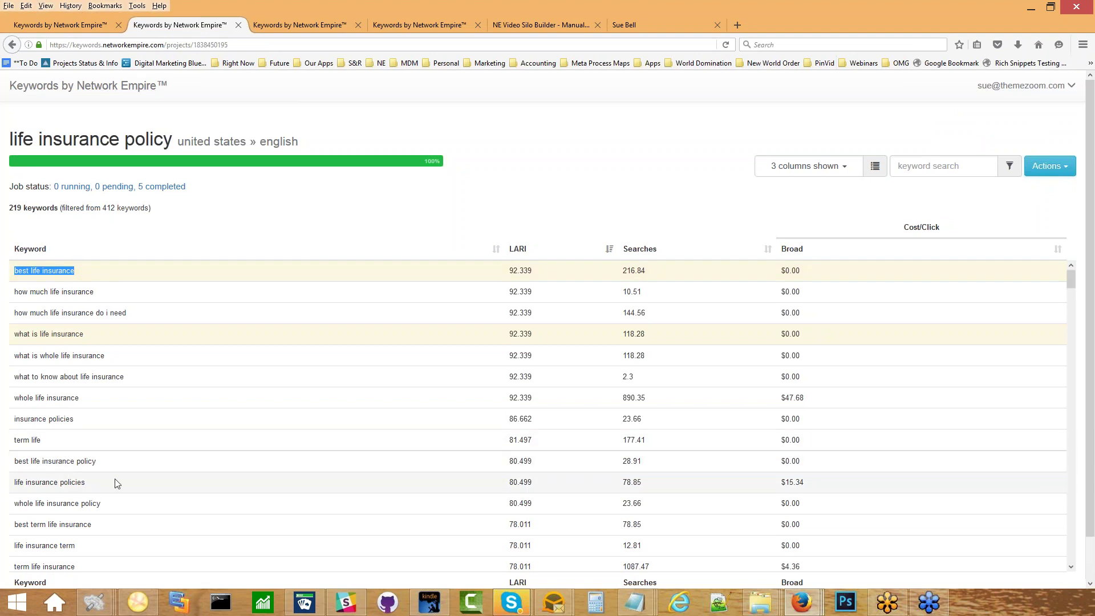
pyautogui.scroll(-3, 118, 484)
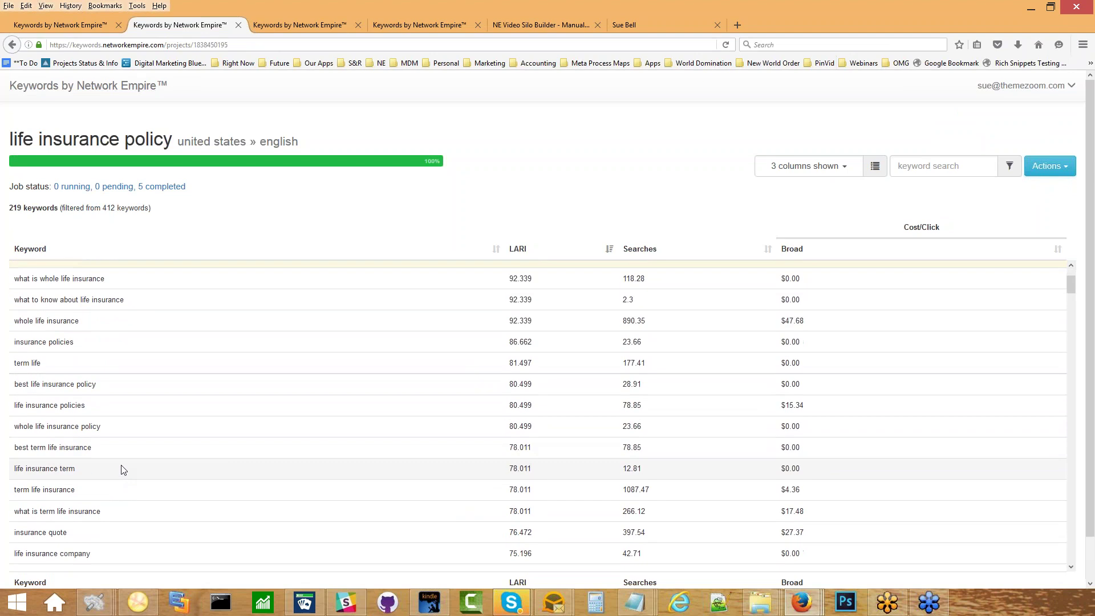
pyautogui.scroll(-1, 119, 469)
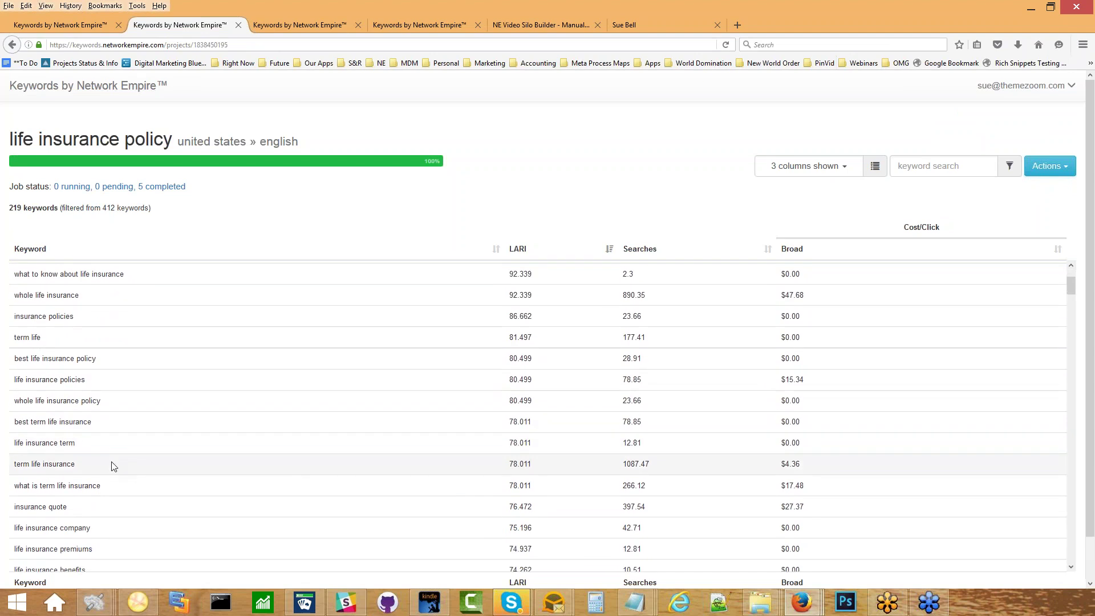
pyautogui.scroll(-2, 111, 464)
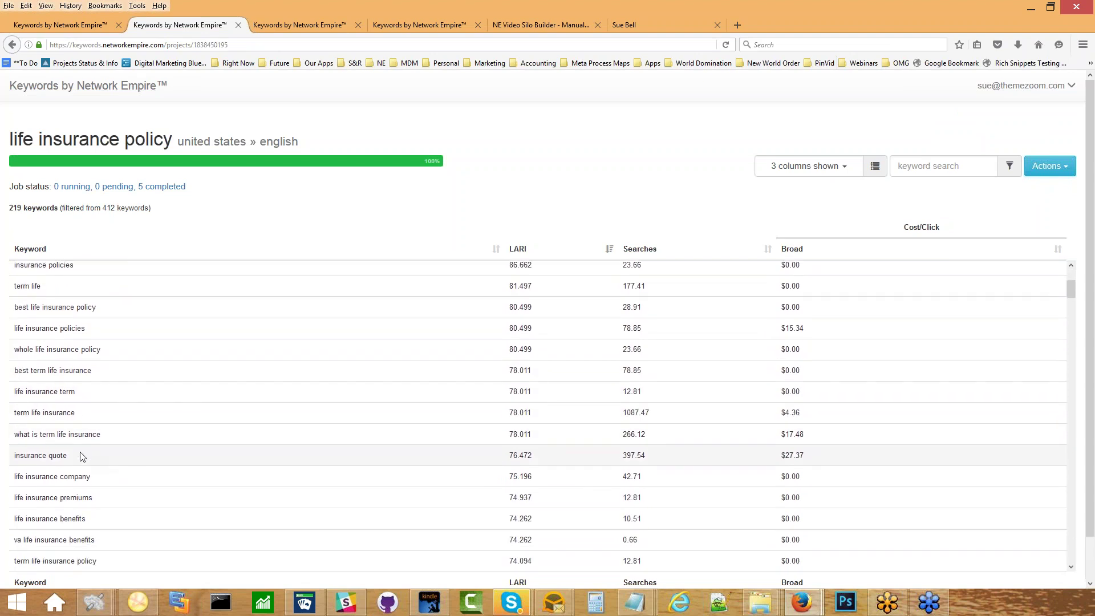
pyautogui.scroll(-1, 80, 464)
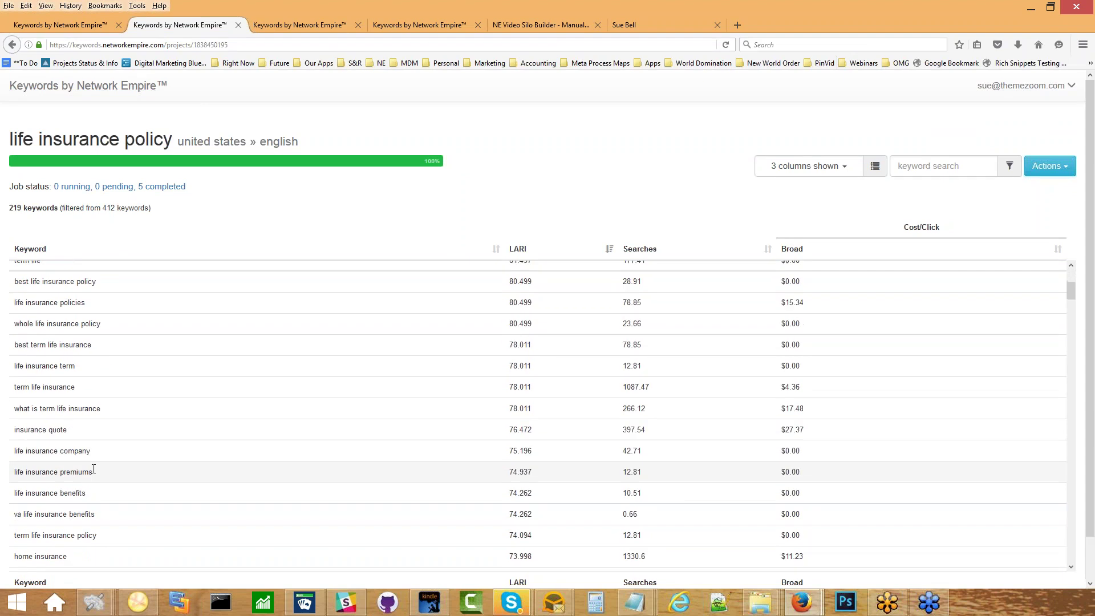
pyautogui.scroll(-1, 94, 469)
pyautogui.scroll(-1, 95, 471)
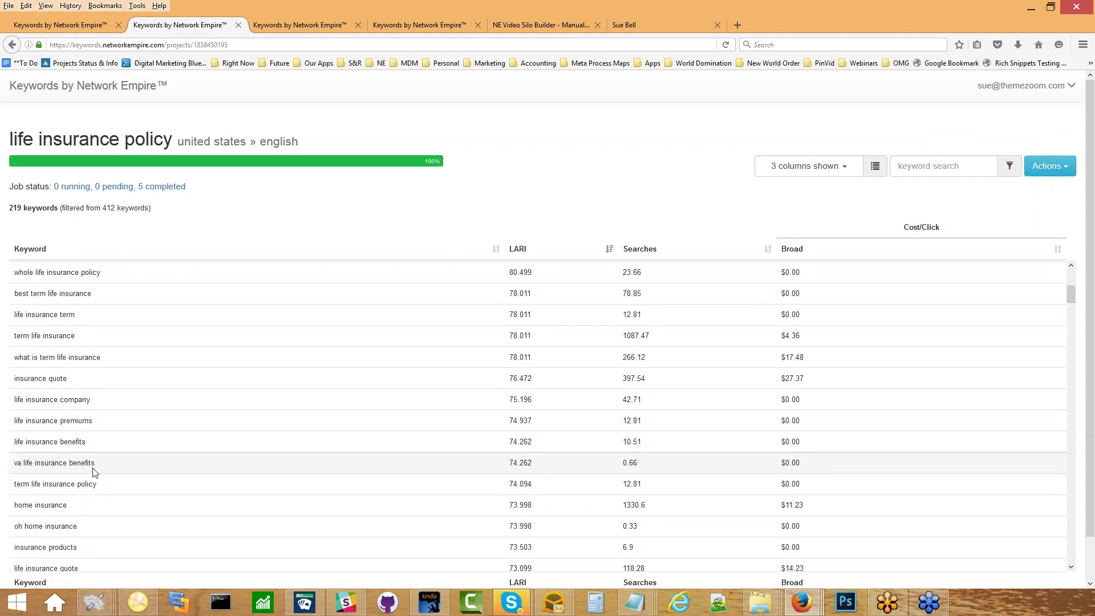
pyautogui.tripleClick(87, 440)
pyautogui.hotkey('ctrl', 'c')
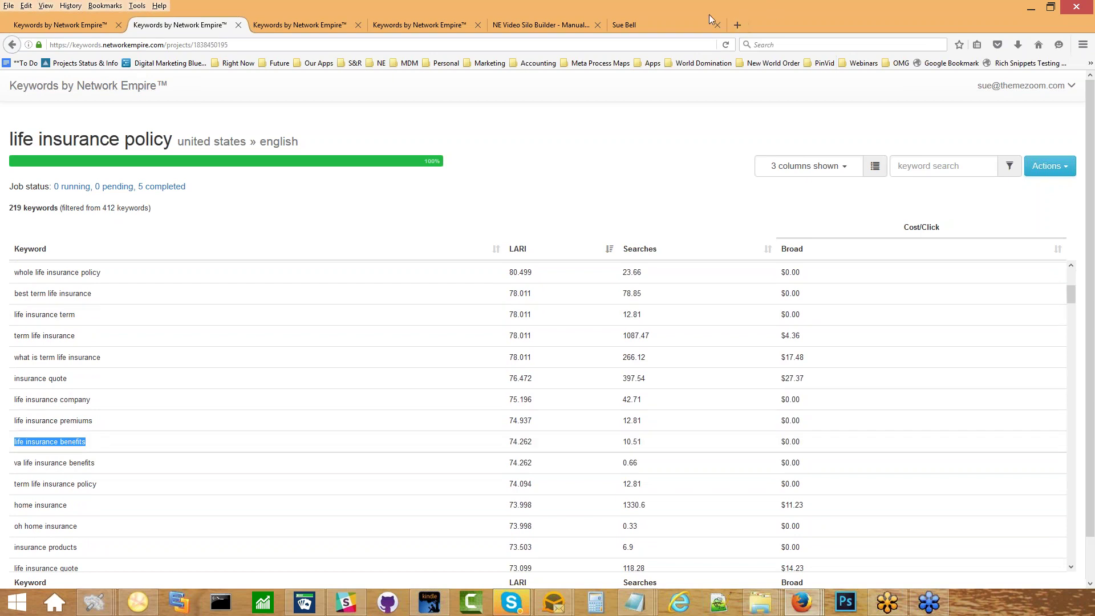
pyautogui.click(645, 23)
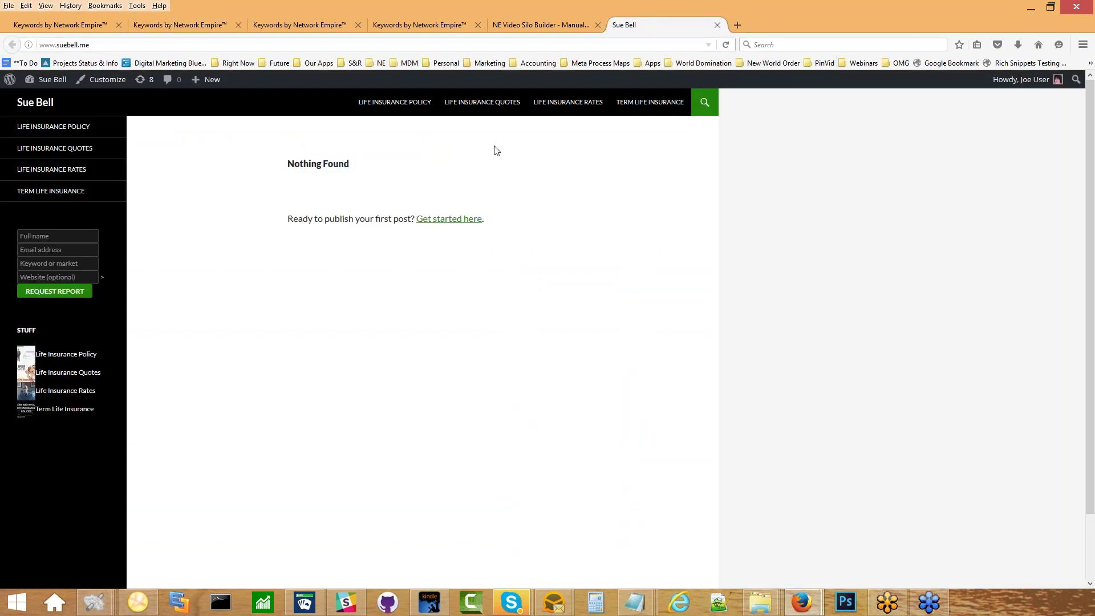
pyautogui.click(509, 25)
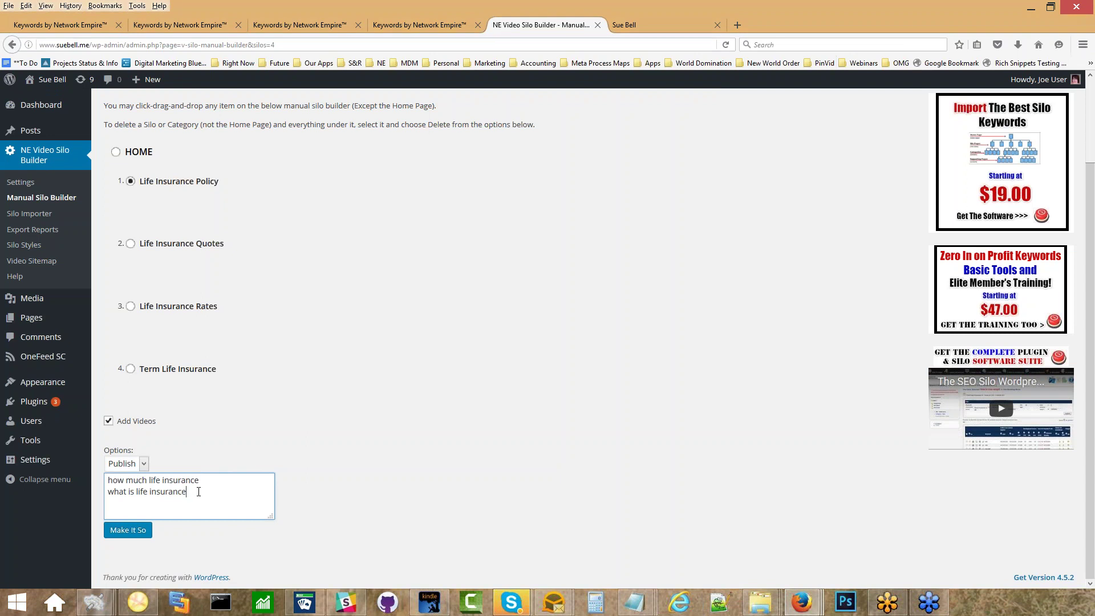
pyautogui.hotkey('ctrl', 'v')
# Add 'best life insurance' on a new line in the keyword list.
pyautogui.click(196, 30)
pyautogui.scroll(5, 114, 317)
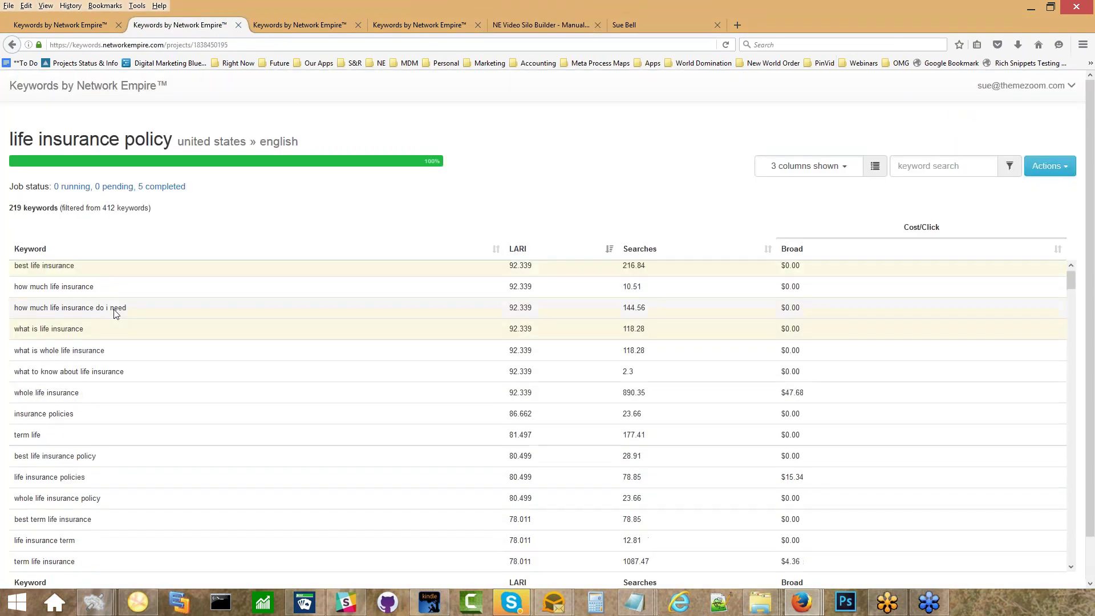
pyautogui.moveTo(42, 274); pyautogui.dragTo(12, 278)
pyautogui.hotkey('ctrl', 'c')
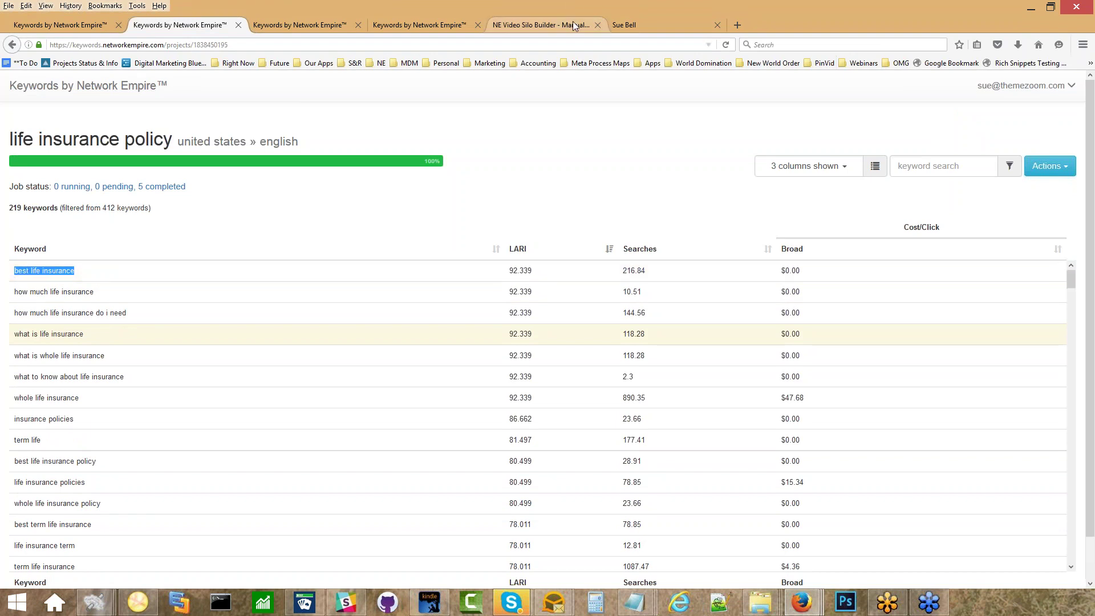
pyautogui.click(625, 17)
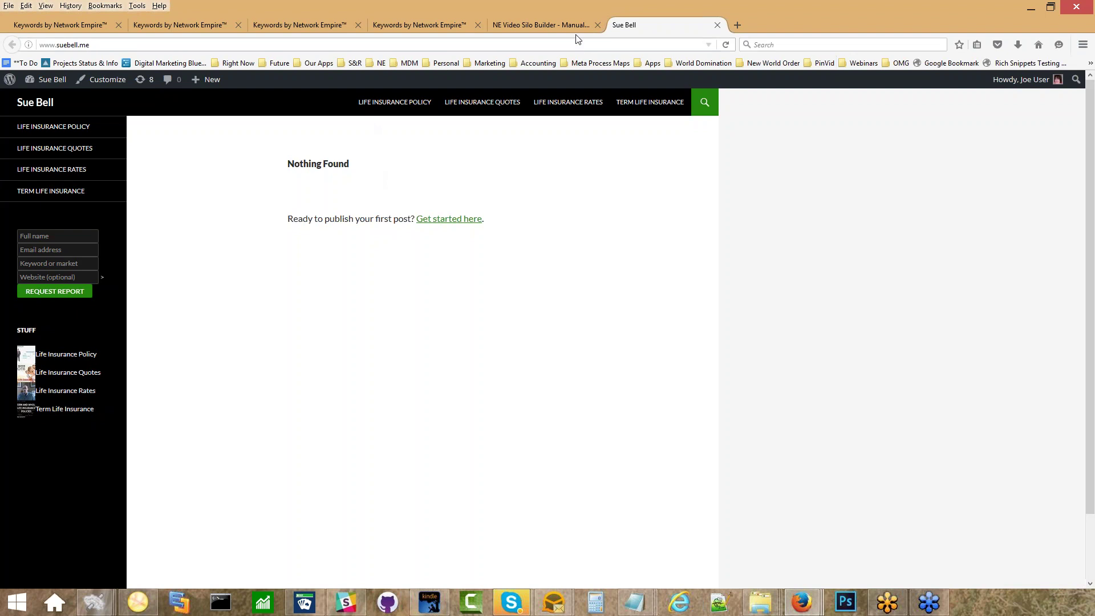
pyautogui.click(558, 24)
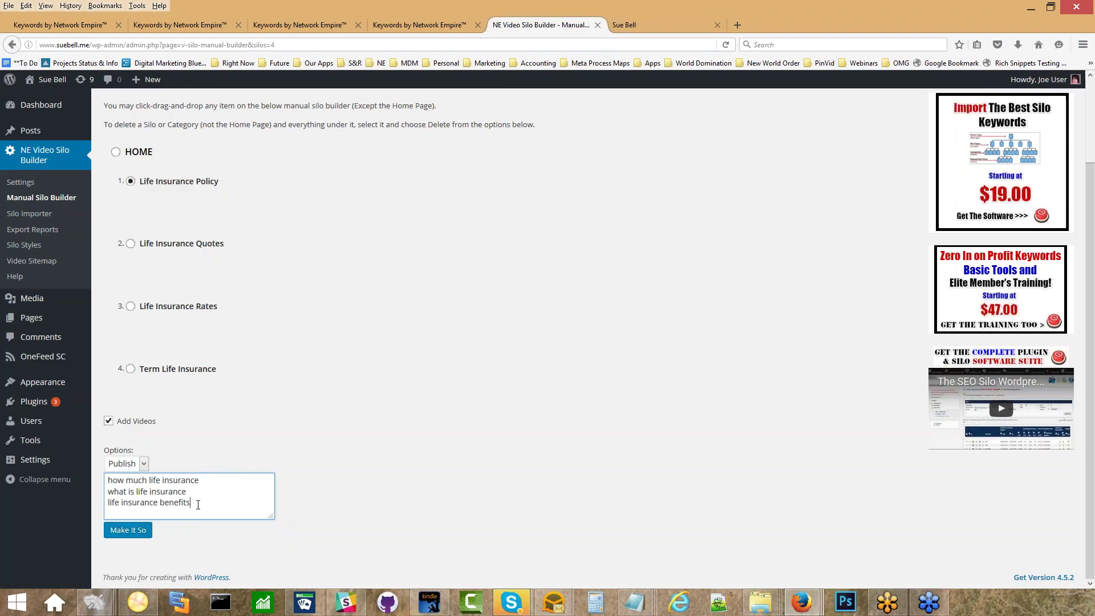
pyautogui.press('Return')
pyautogui.hotkey('ctrl', 'v')
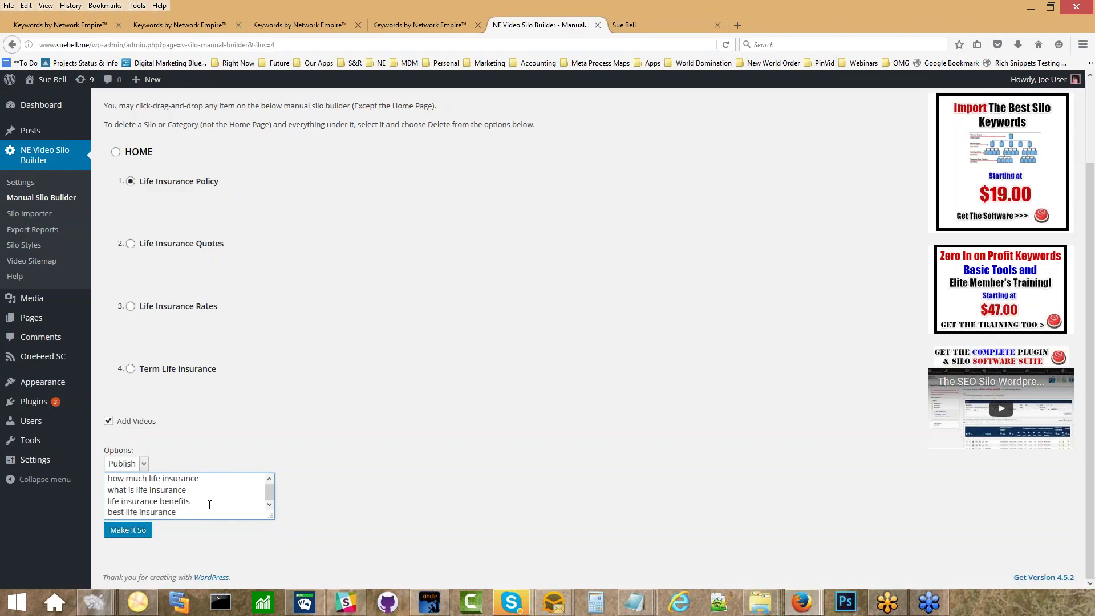
# Add 'insurance quote' as the final keyword in the list.
pyautogui.click(188, 23)
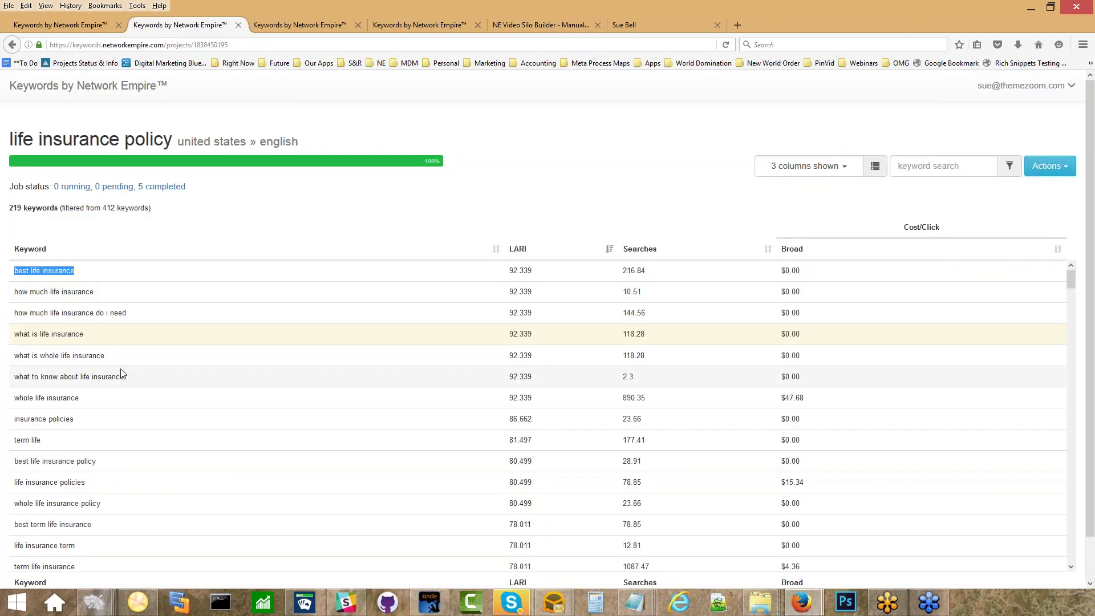
pyautogui.scroll(-3, 122, 366)
pyautogui.scroll(-3, 122, 363)
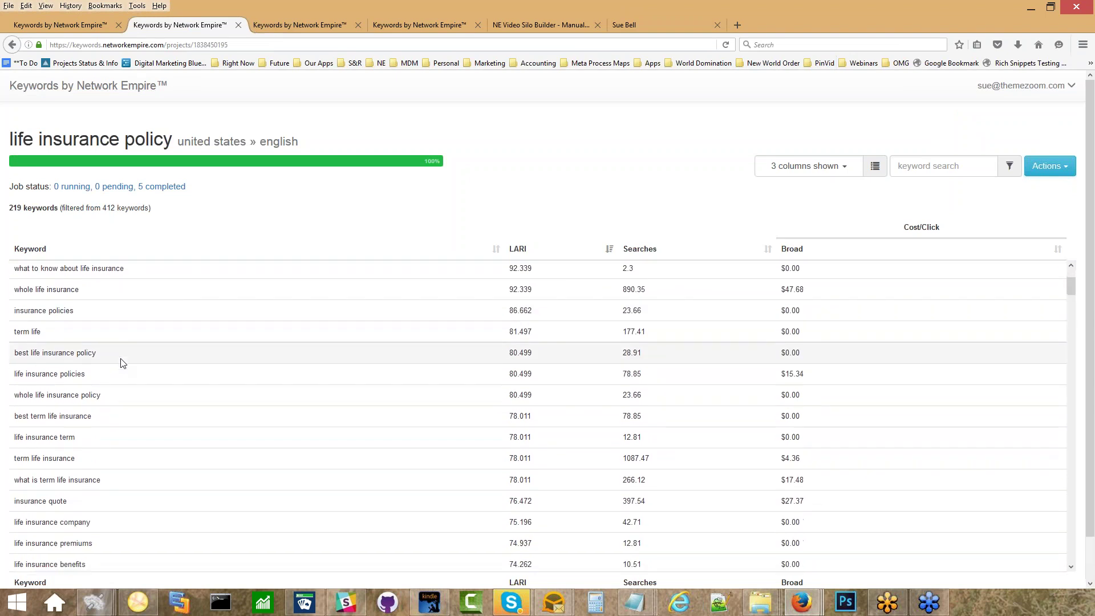
pyautogui.scroll(-1, 122, 364)
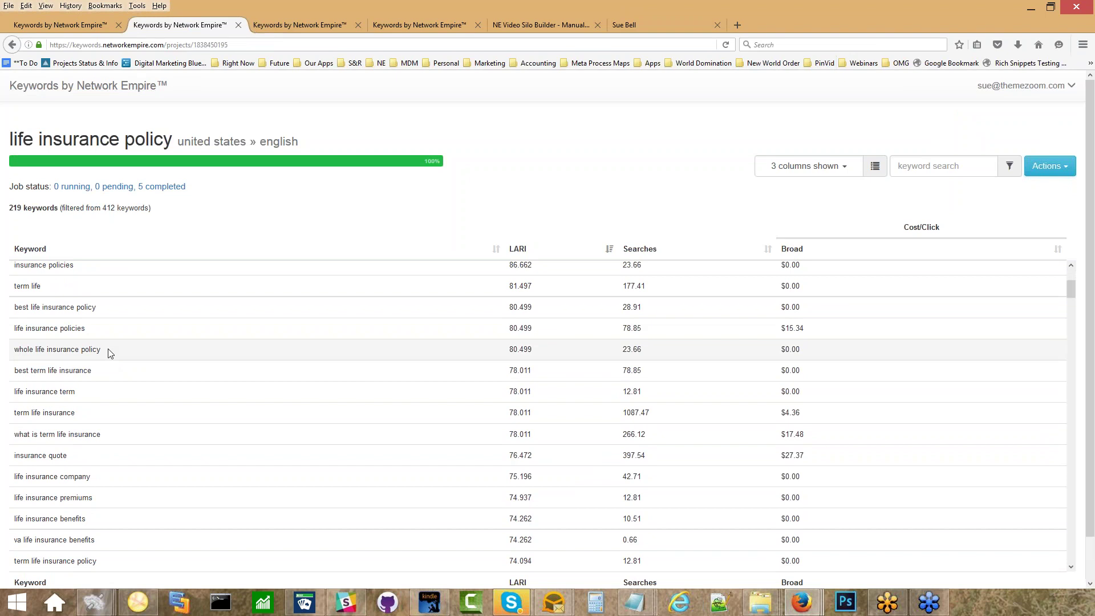
pyautogui.scroll(-1, 109, 382)
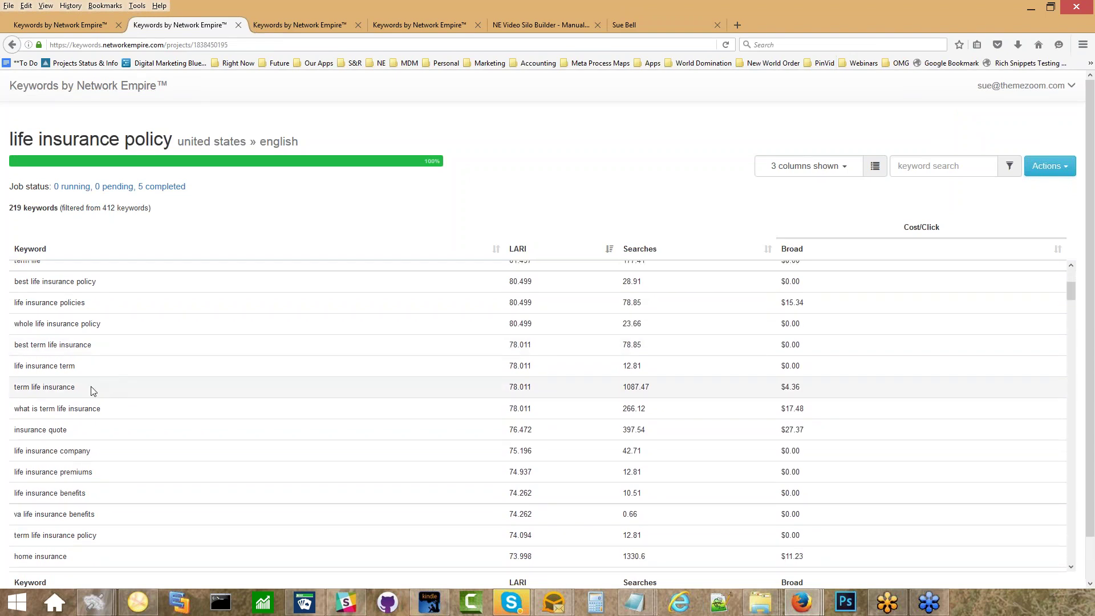
pyautogui.click(94, 390)
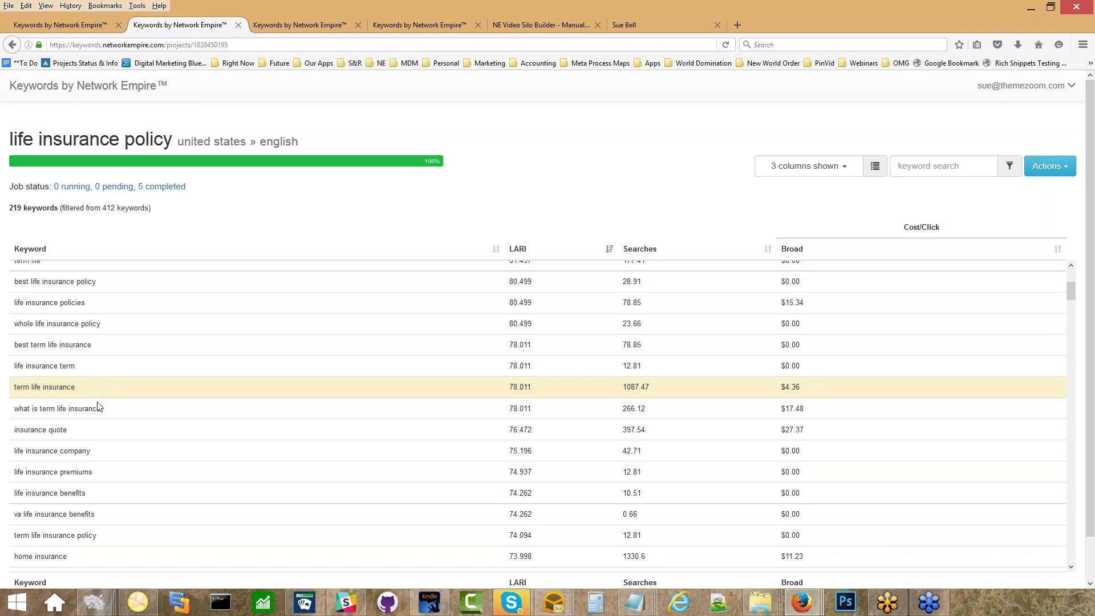
pyautogui.click(80, 436)
pyautogui.click(532, 25)
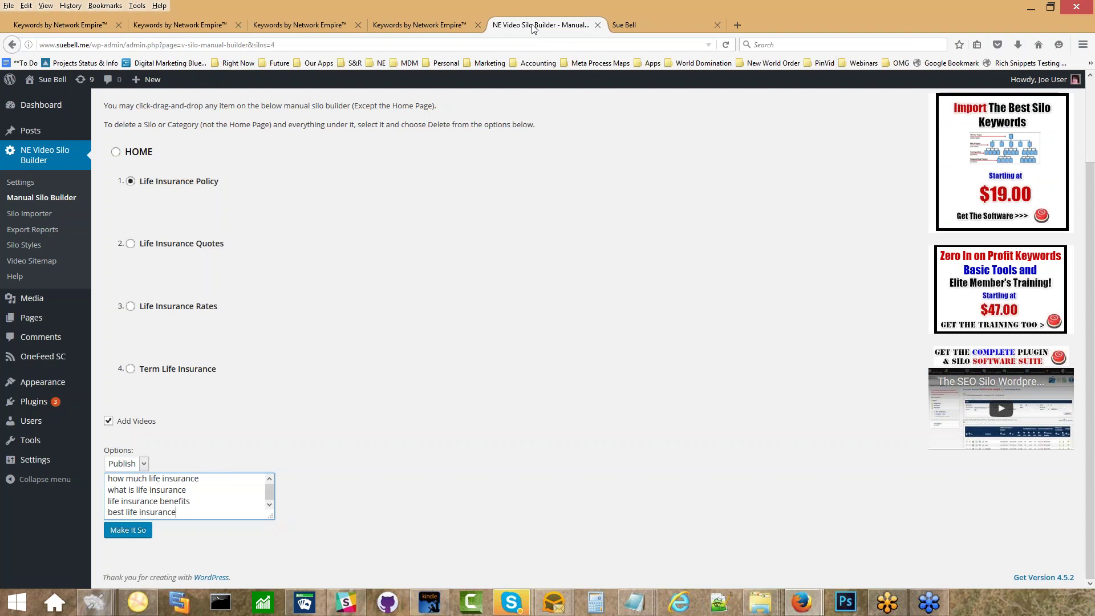
pyautogui.click(184, 25)
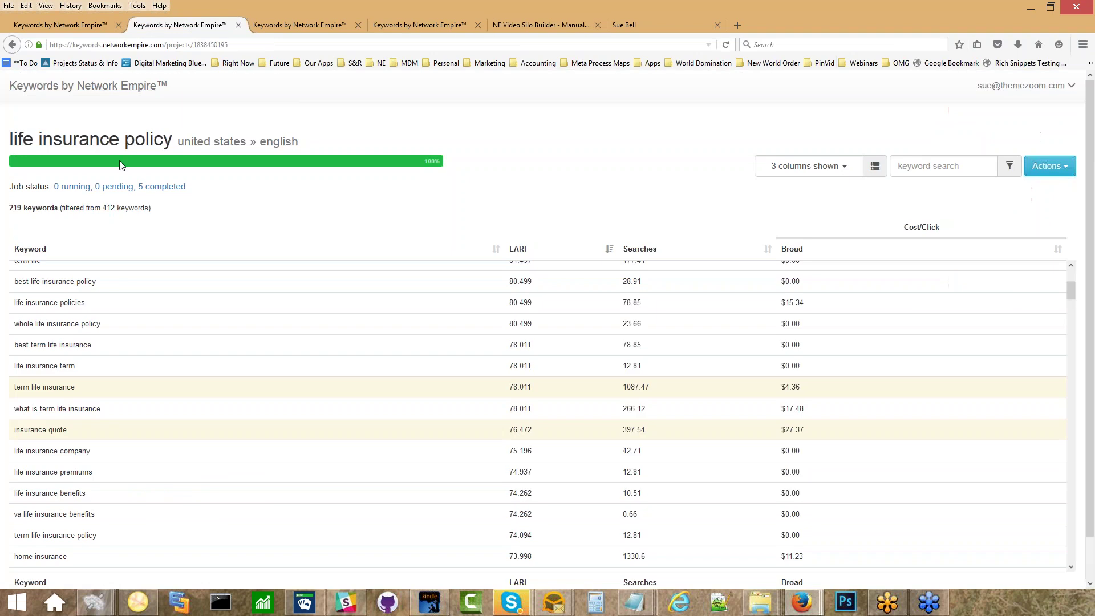
pyautogui.moveTo(69, 432); pyautogui.dragTo(12, 434)
pyautogui.hotkey('ctrl', 'c')
pyautogui.click(507, 17)
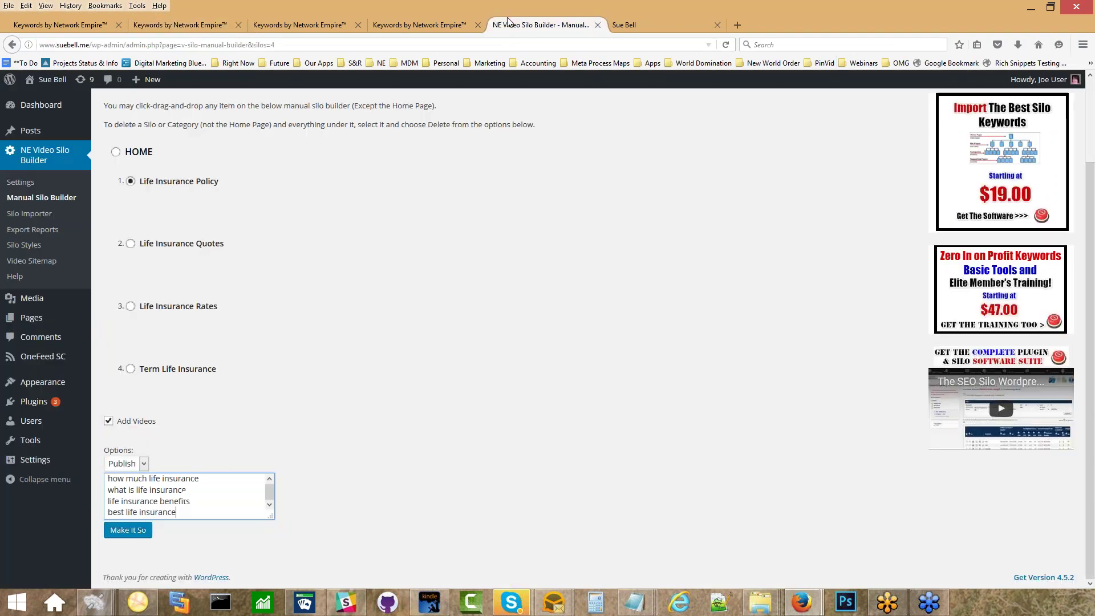
pyautogui.press('Return')
pyautogui.hotkey('ctrl', 'v')
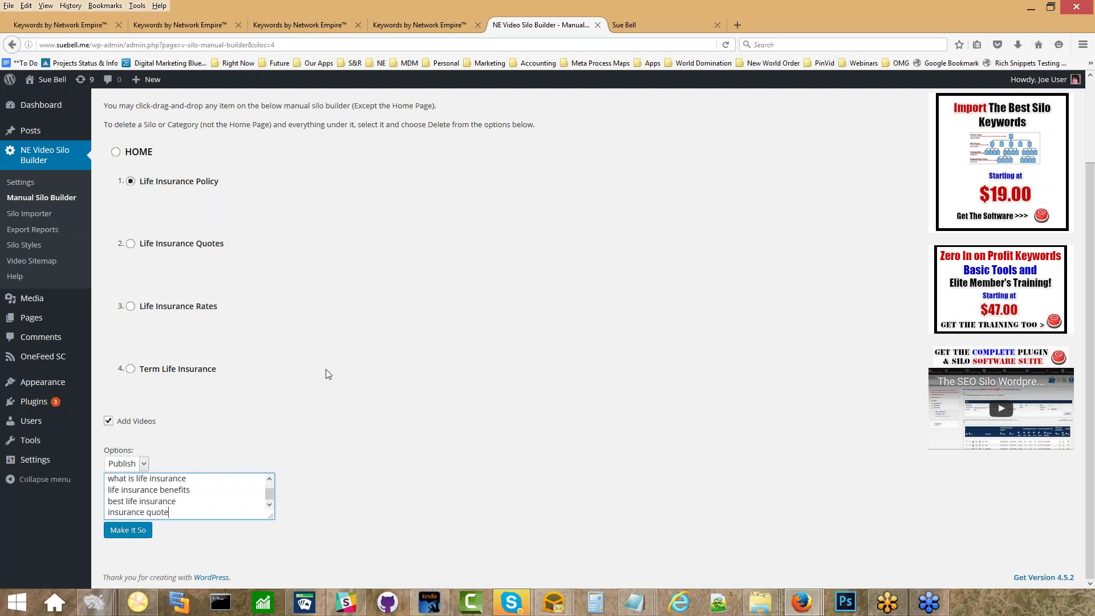
# Build the five supporting categories under Life Insurance Policy, then view the site's front page.
pyautogui.click(139, 531)
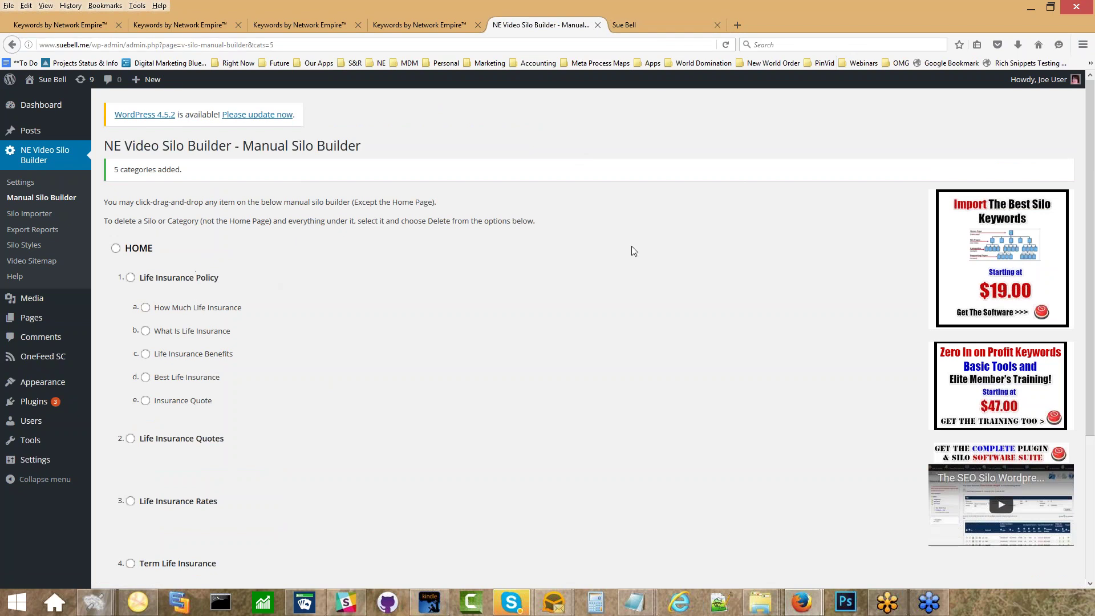
pyautogui.click(665, 17)
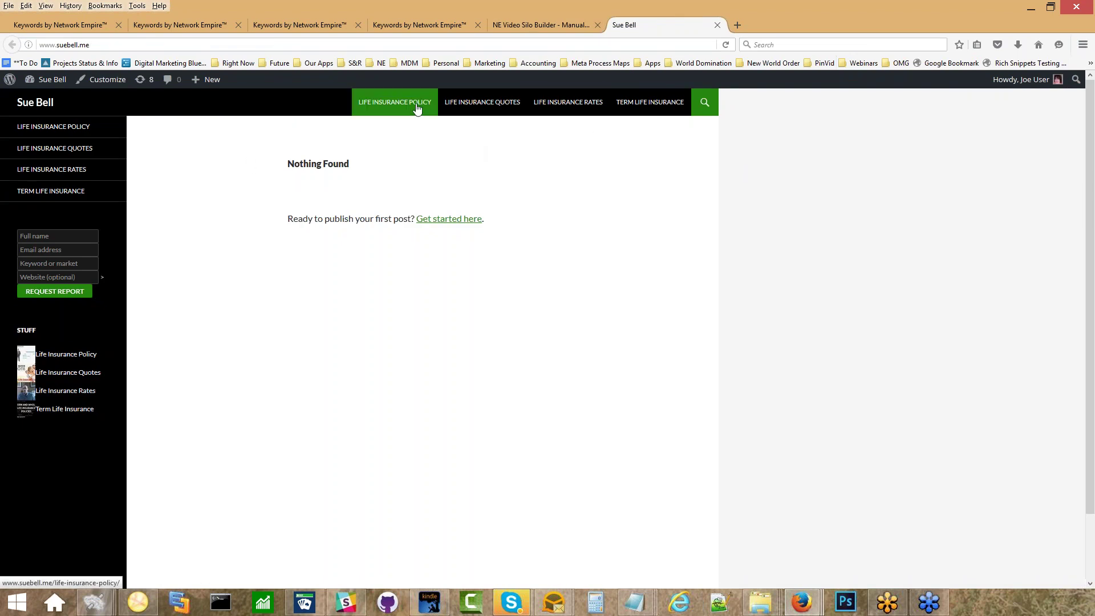
# Open the Life Insurance Policy page on the live site and scroll through it.
pyautogui.click(553, 26)
pyautogui.click(665, 26)
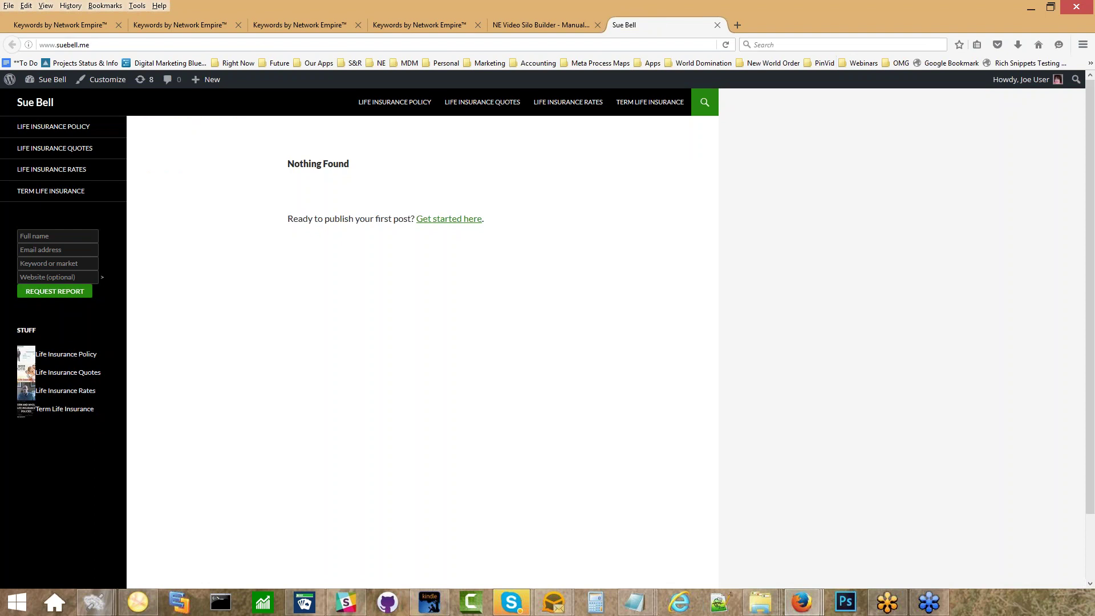
pyautogui.click(410, 101)
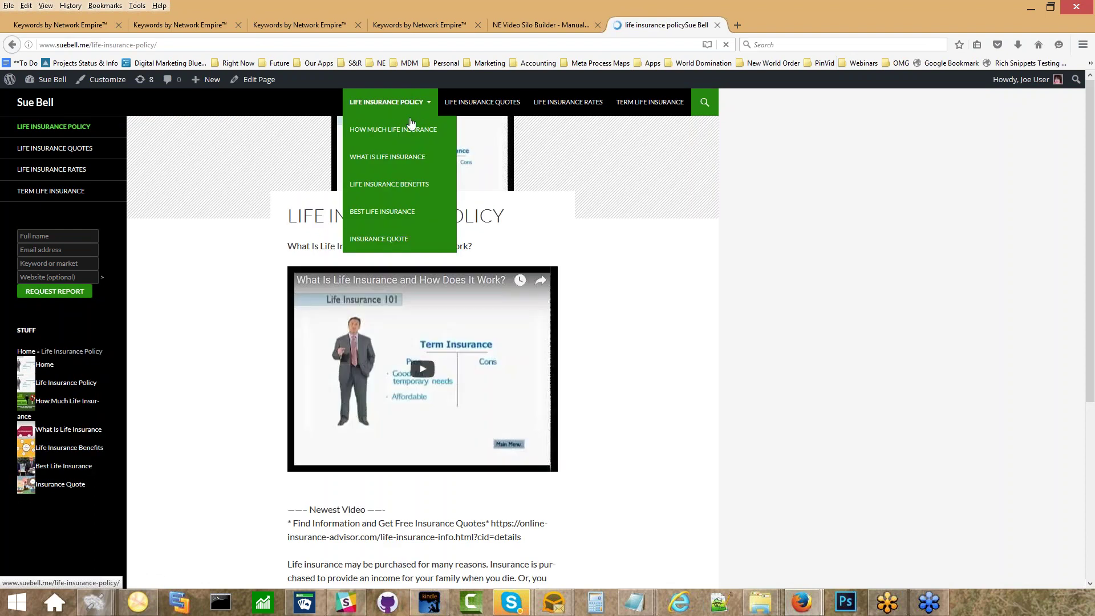
pyautogui.scroll(-3, 662, 411)
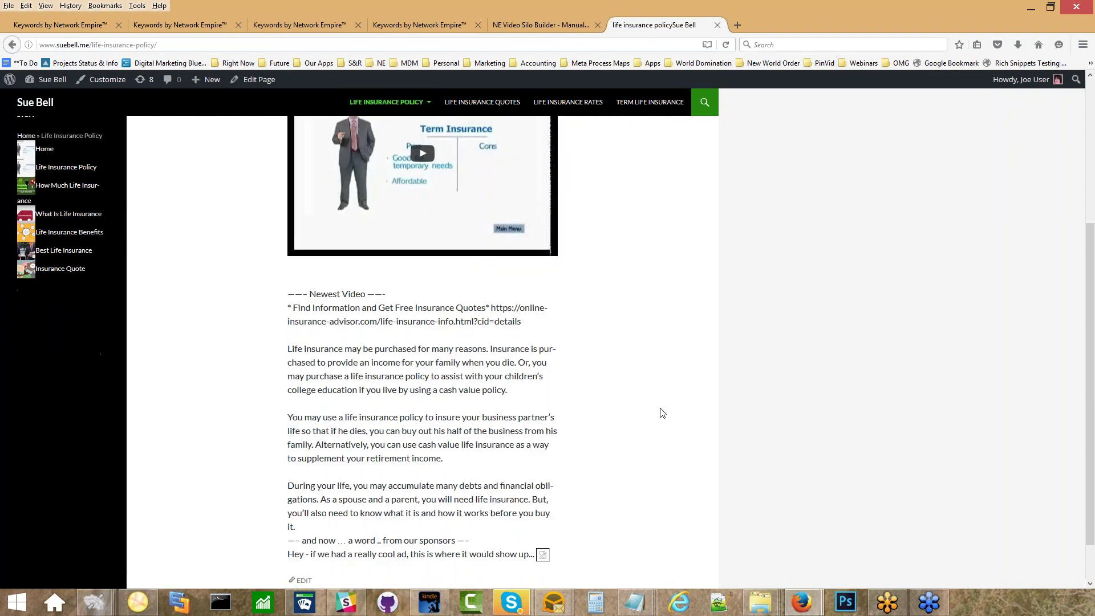
pyautogui.scroll(3, 662, 411)
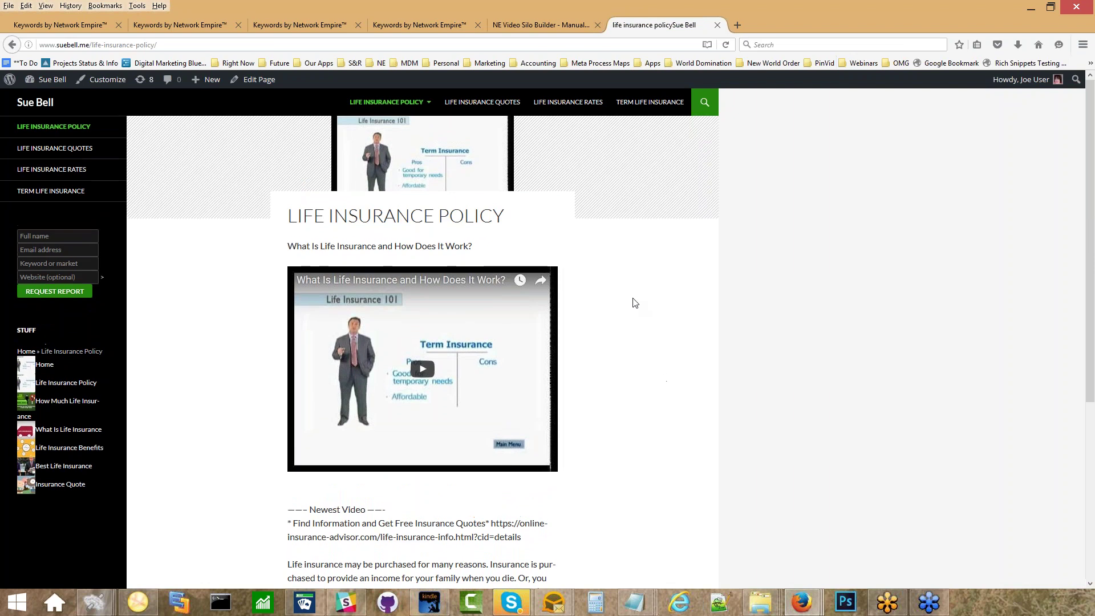
pyautogui.scroll(-2, 631, 316)
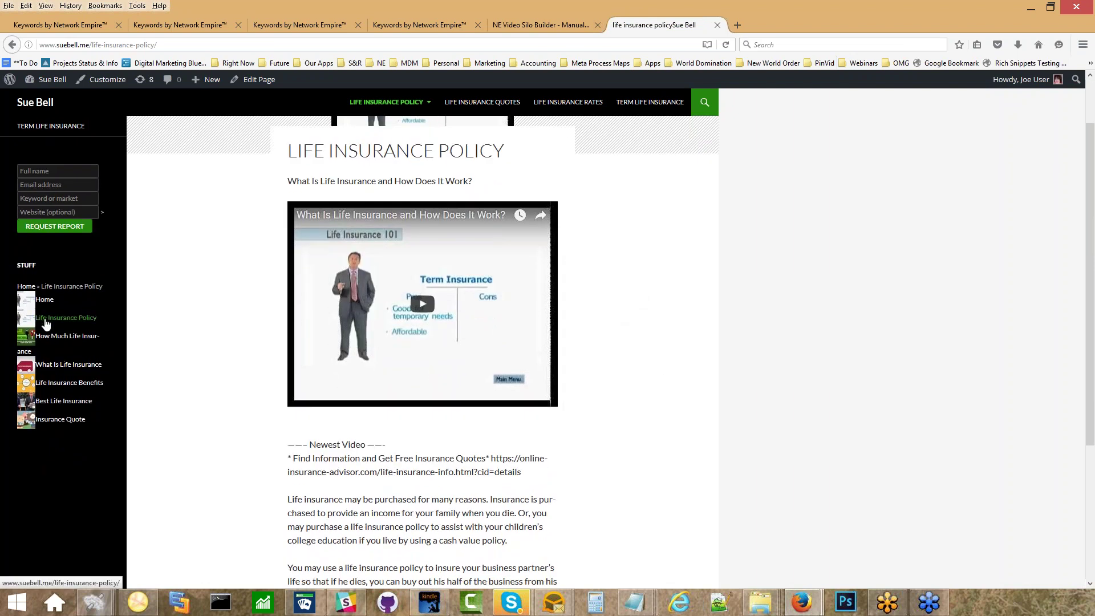
# Review the How Much Life Insurance child page and its video.
pyautogui.click(43, 342)
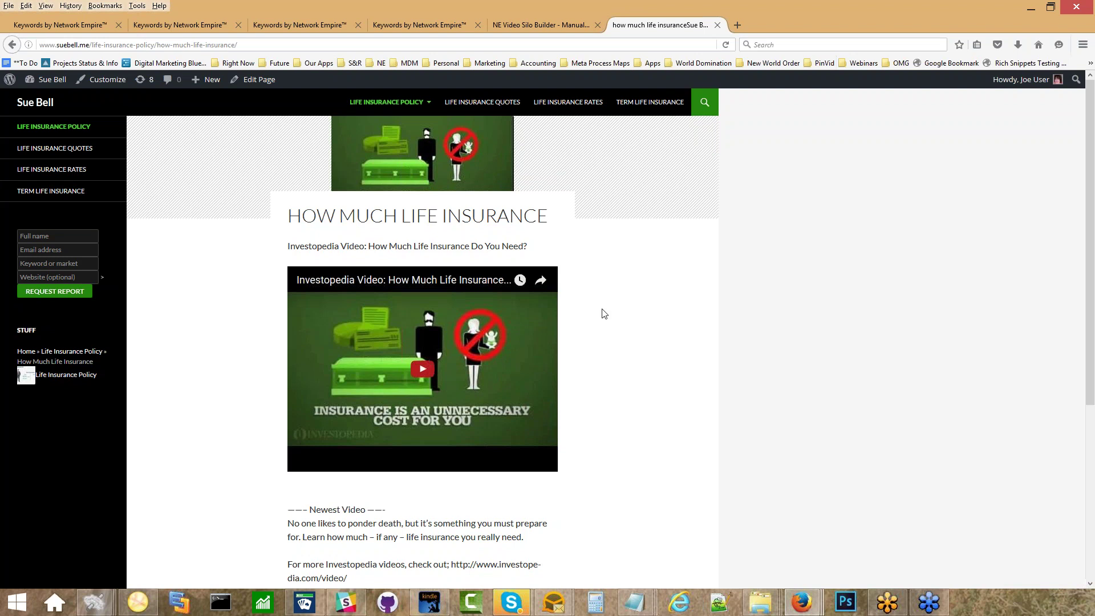
pyautogui.scroll(-4, 606, 314)
pyautogui.scroll(4, 605, 315)
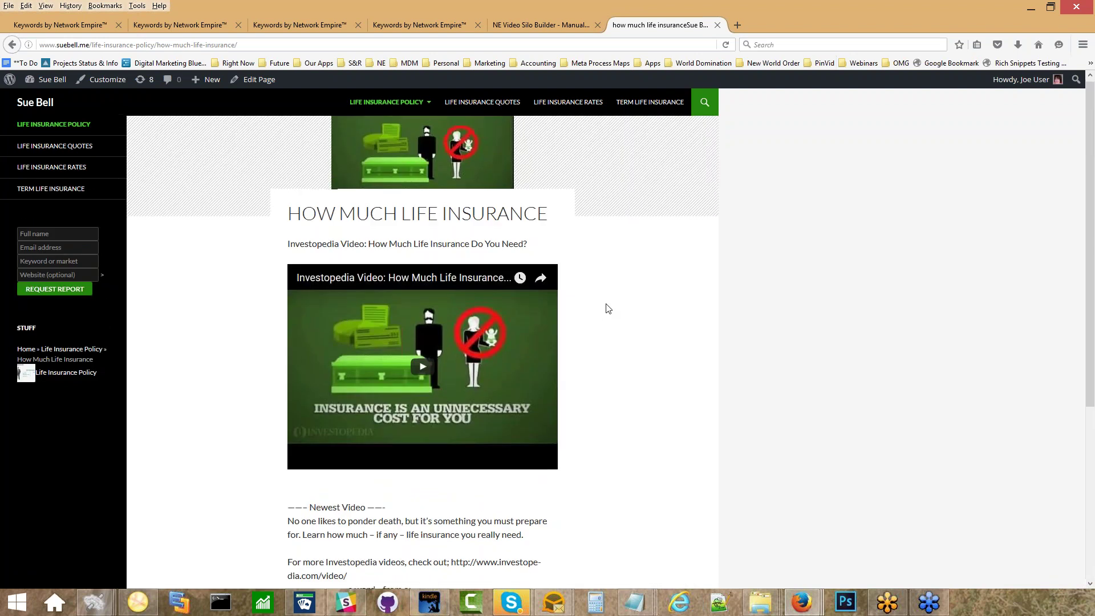
pyautogui.scroll(-4, 609, 309)
pyautogui.scroll(4, 608, 309)
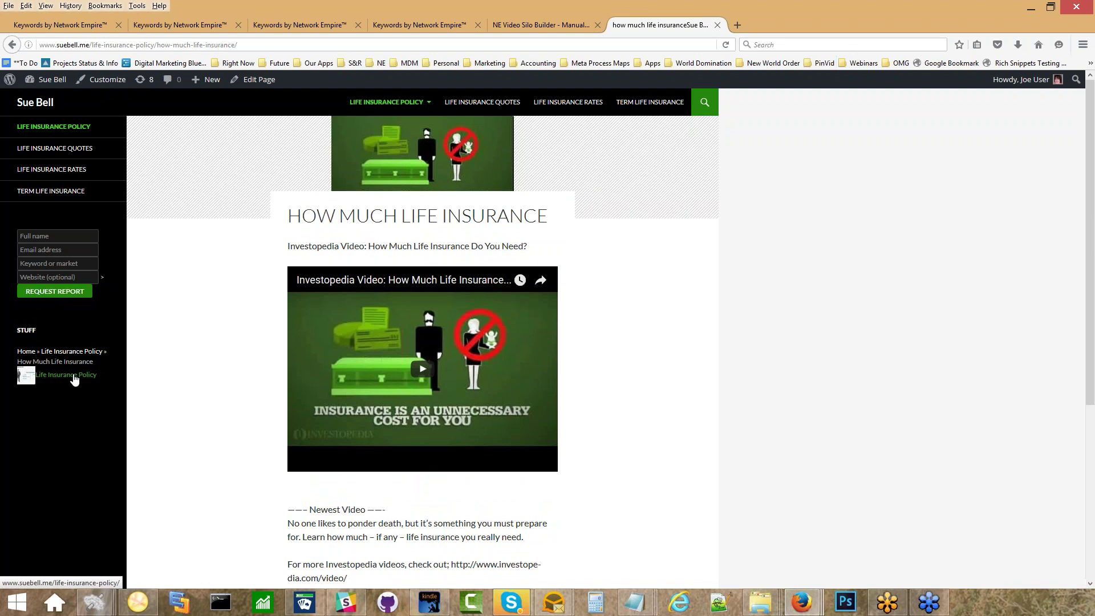
# Review the What Is Life Insurance child page, then return to the silo builder admin.
pyautogui.click(27, 380)
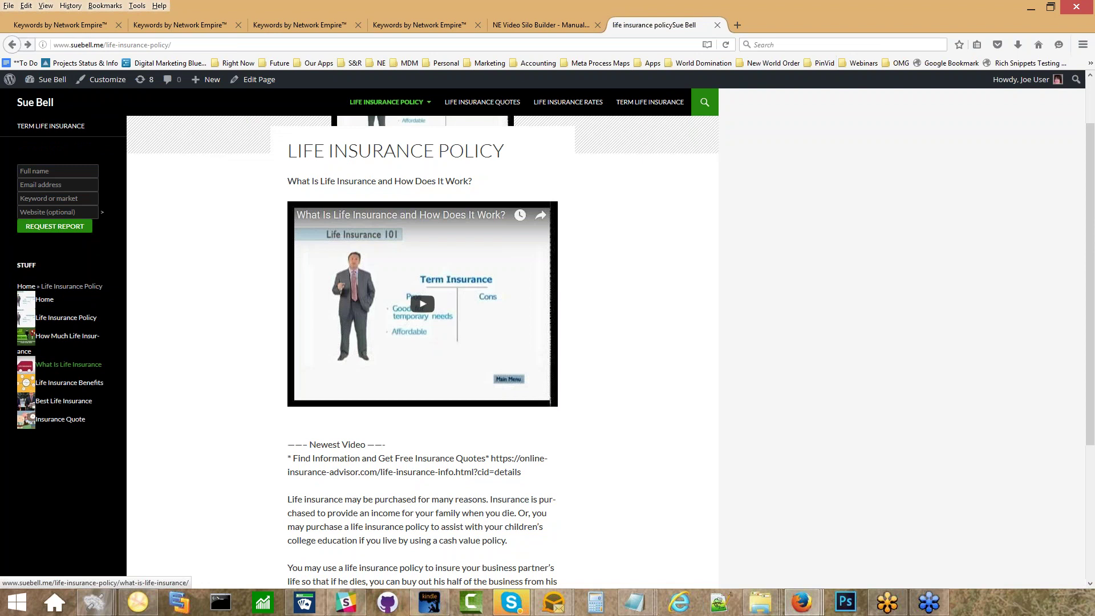
pyautogui.click(69, 364)
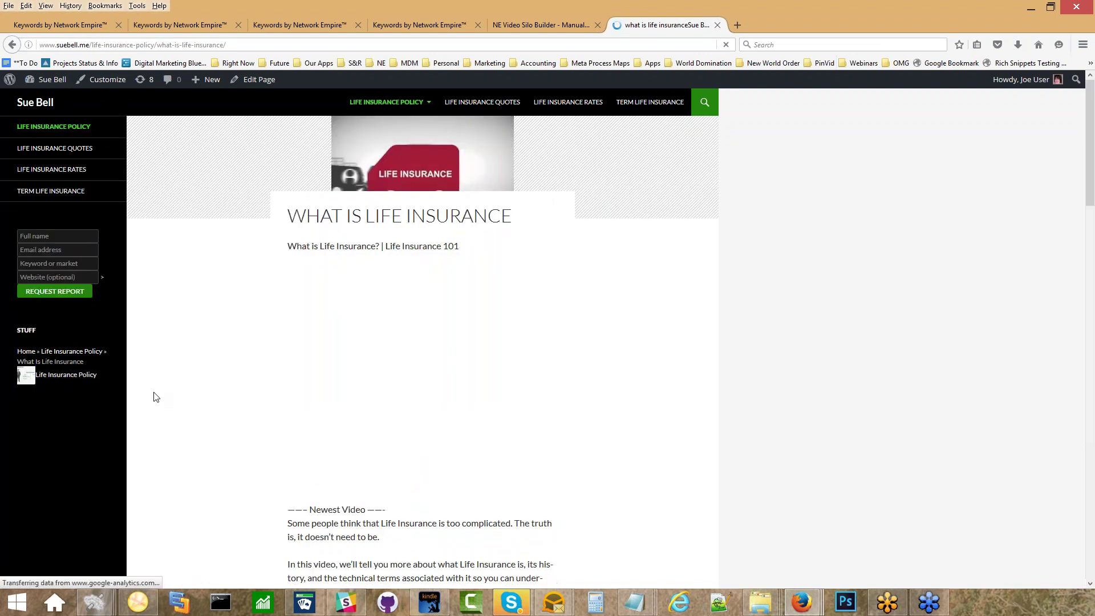
pyautogui.scroll(-8, 171, 382)
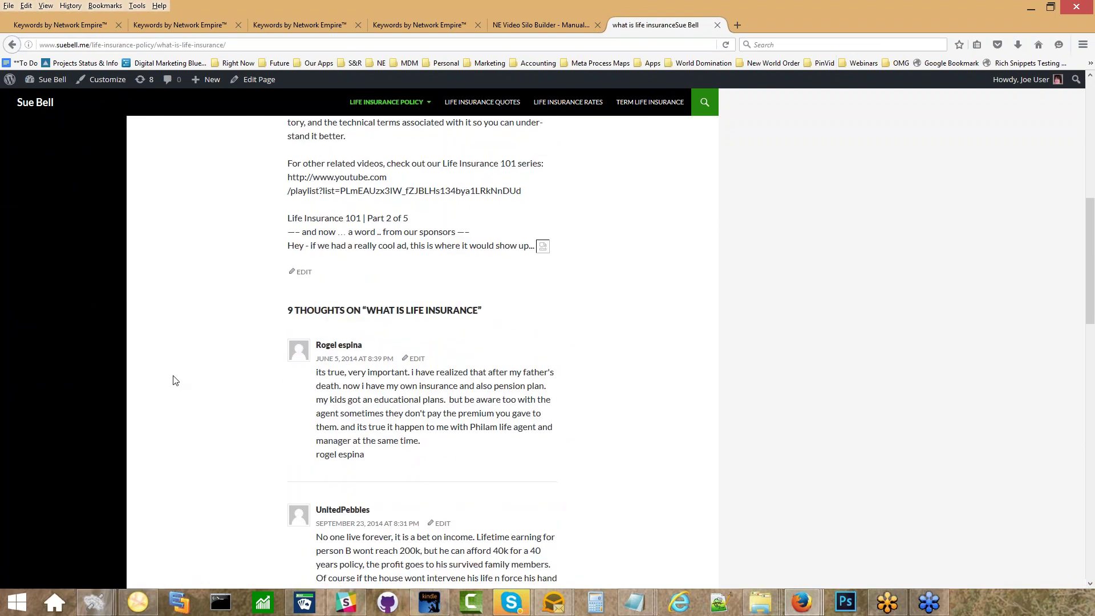
pyautogui.scroll(-9, 175, 381)
pyautogui.scroll(15, 171, 379)
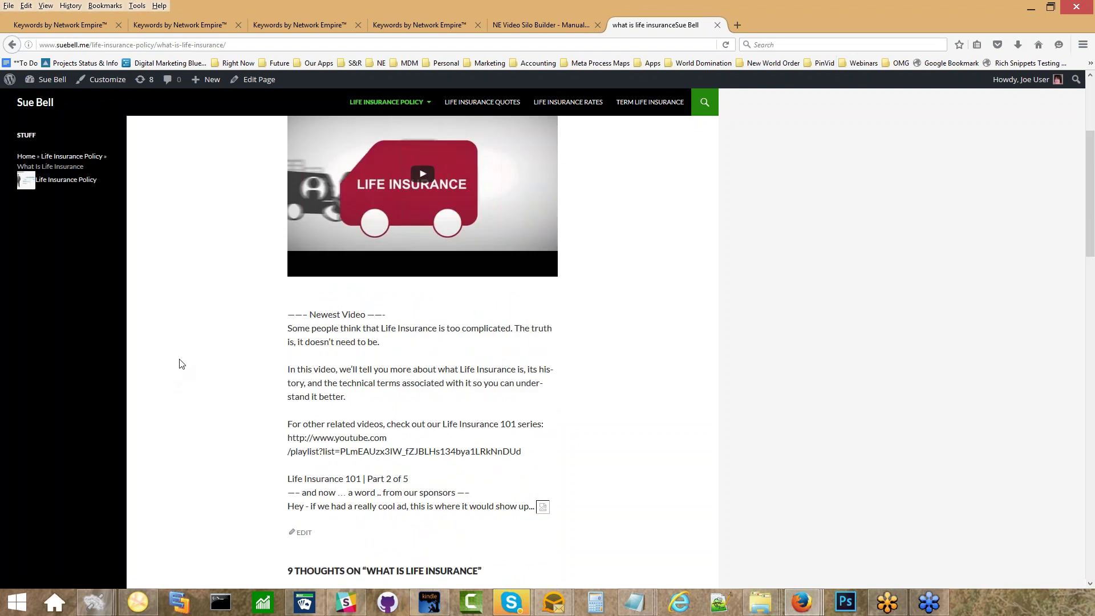
pyautogui.scroll(3, 182, 364)
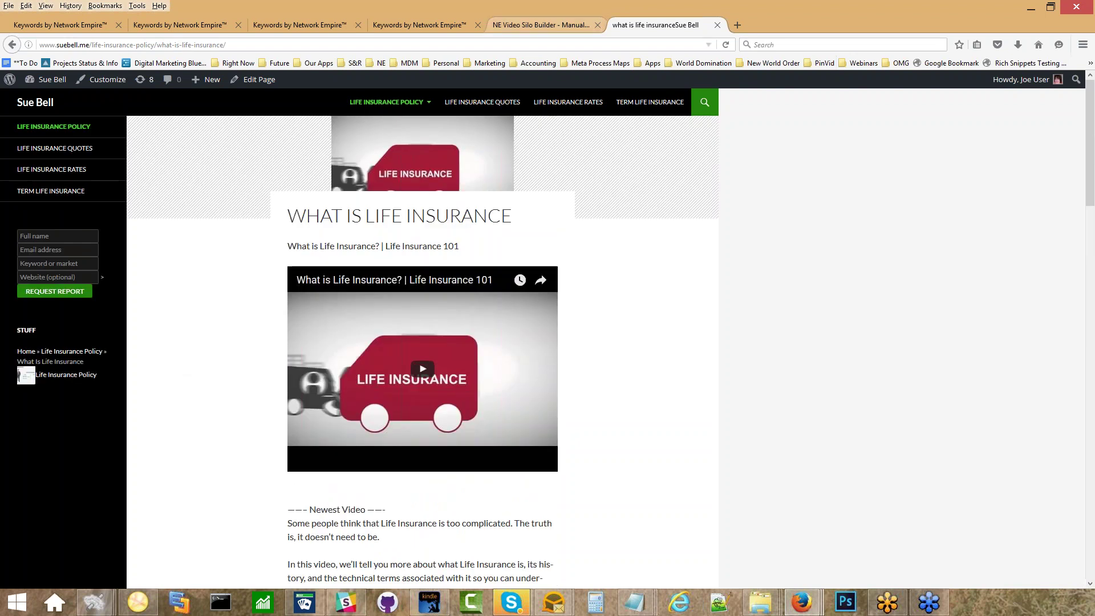
pyautogui.click(521, 25)
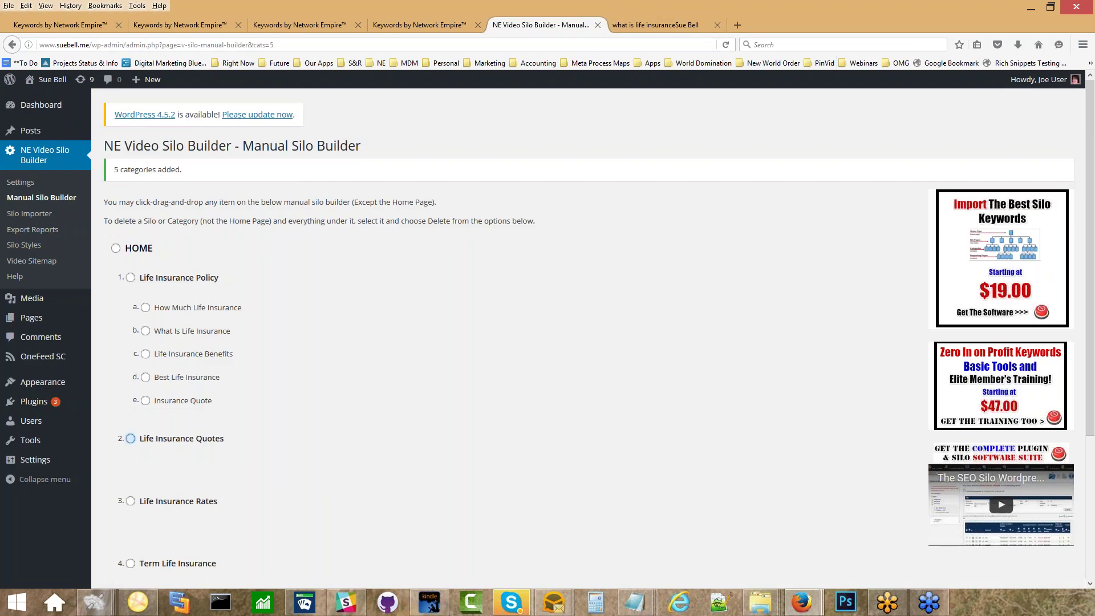
# Select the Life Insurance Quotes silo and compare it with the life insurance policy keyword table.
pyautogui.click(130, 438)
pyautogui.click(250, 23)
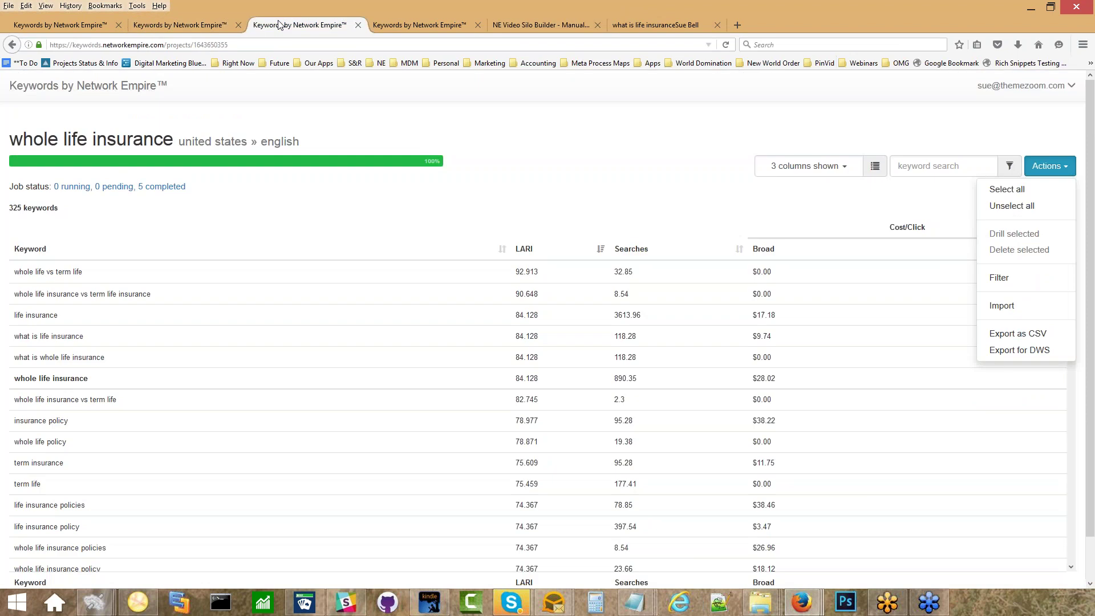
pyautogui.click(395, 26)
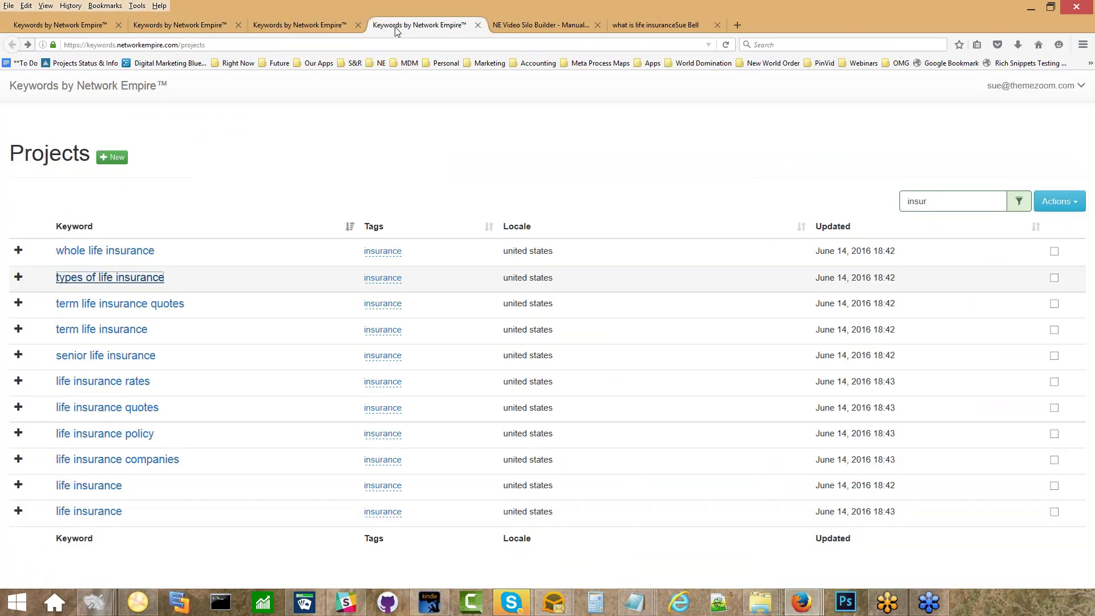
pyautogui.click(209, 24)
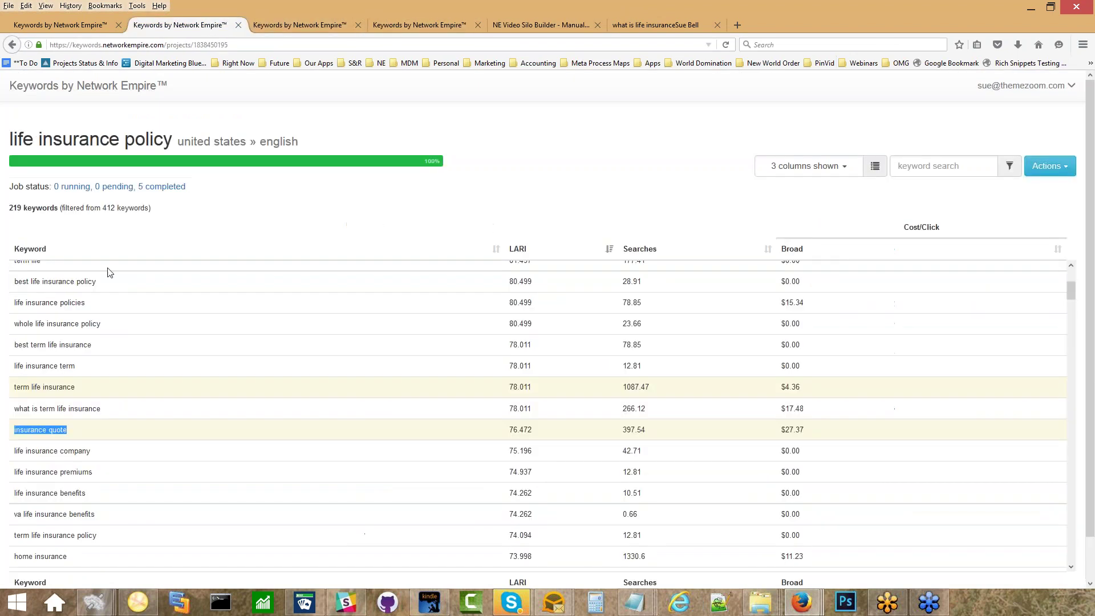
pyautogui.scroll(-2, 97, 313)
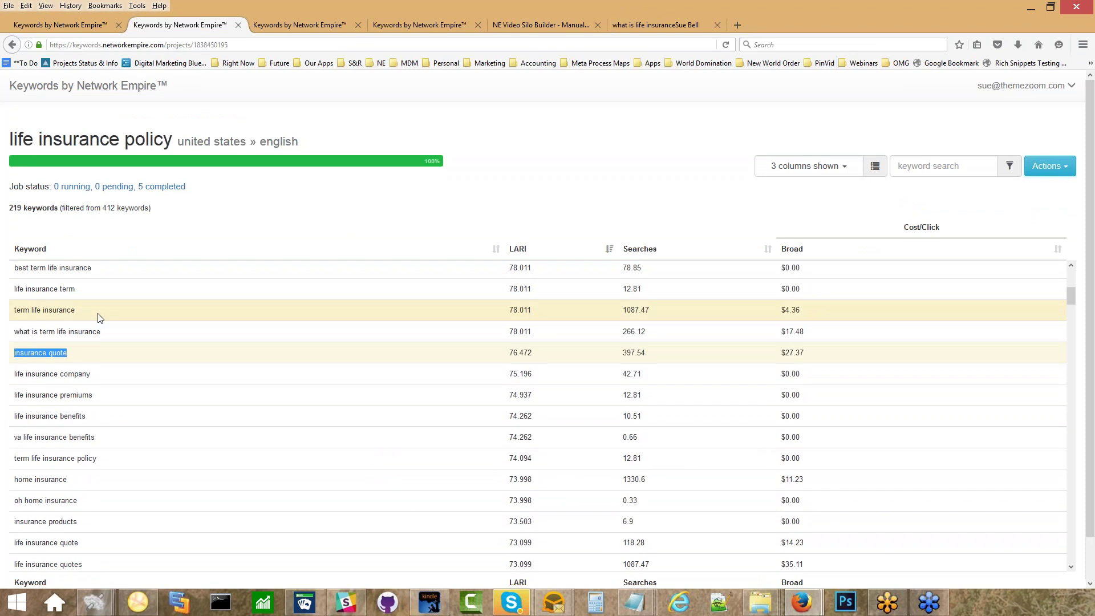
pyautogui.scroll(-1, 98, 318)
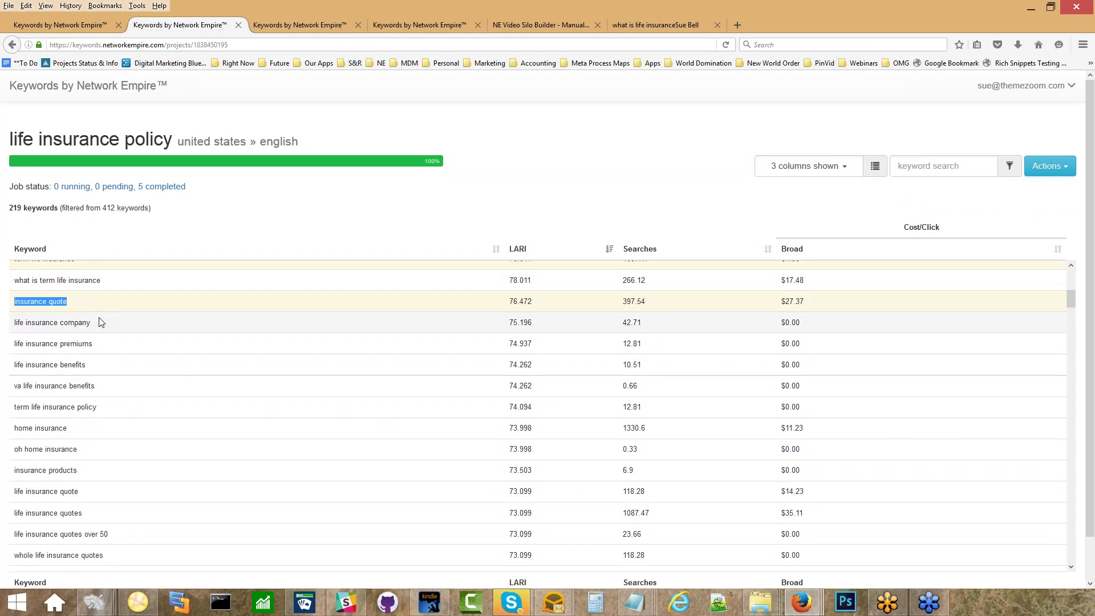
pyautogui.scroll(-3, 99, 322)
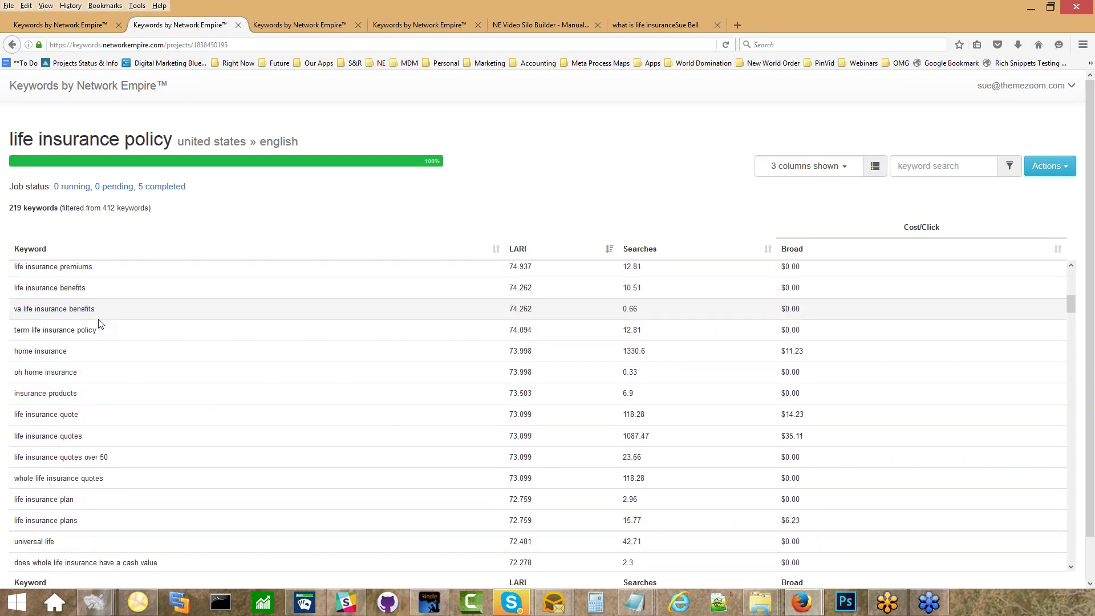
pyautogui.scroll(-1, 98, 324)
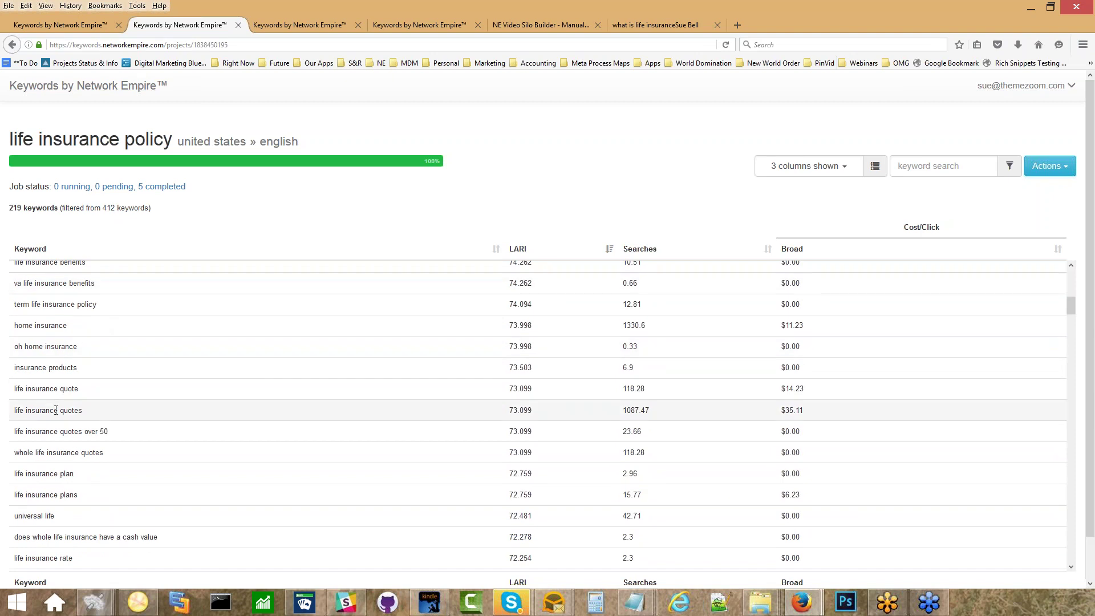
# Search the Projects list by the tag 'quote', then clear the search.
pyautogui.click(74, 86)
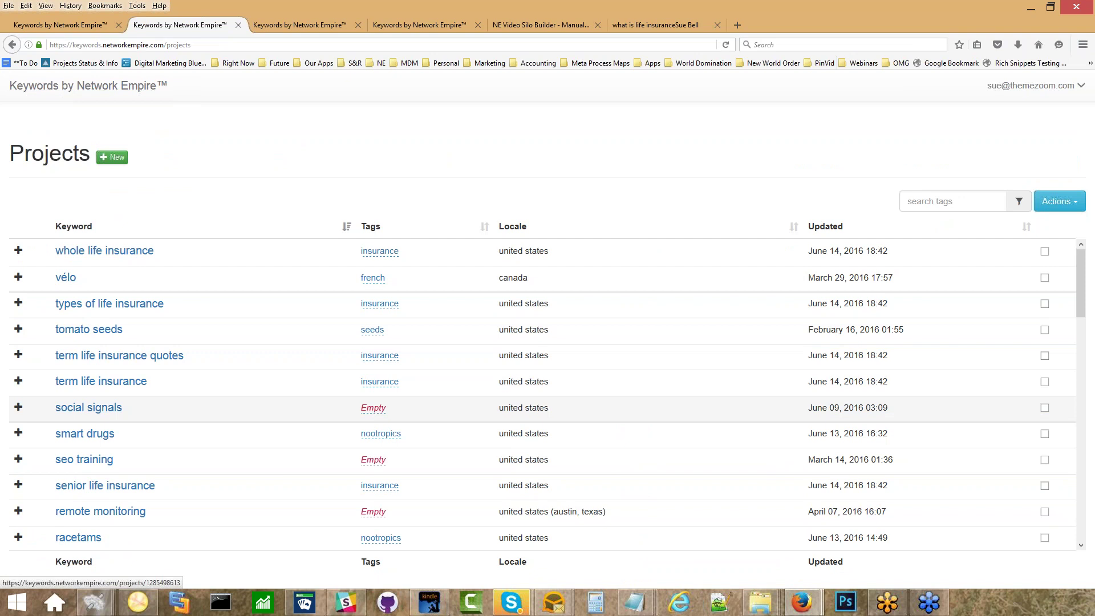
pyautogui.scroll(-7, 90, 445)
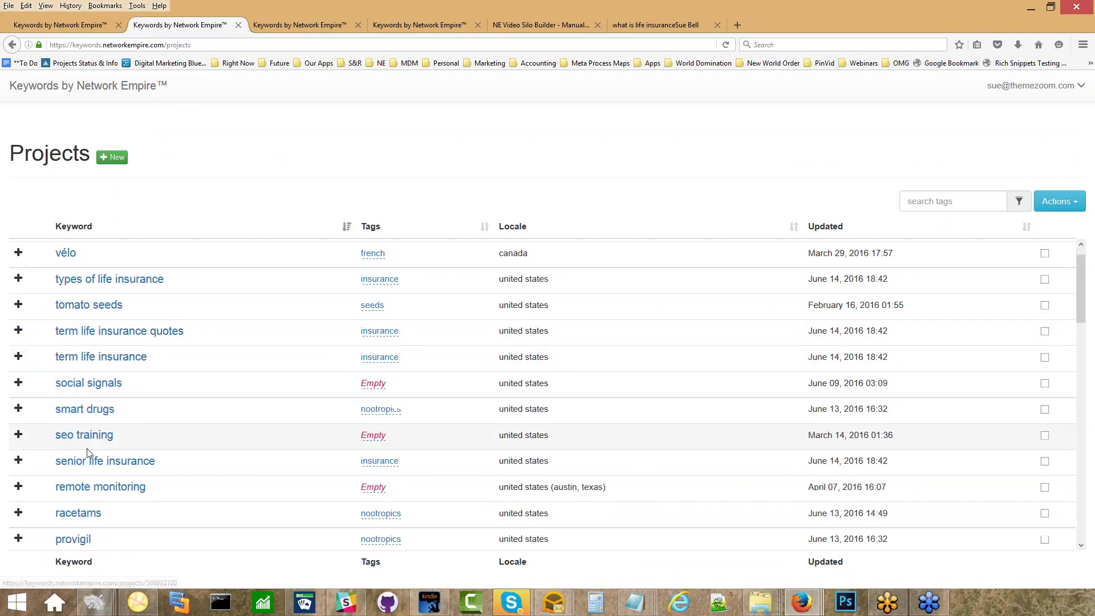
pyautogui.scroll(5, 89, 444)
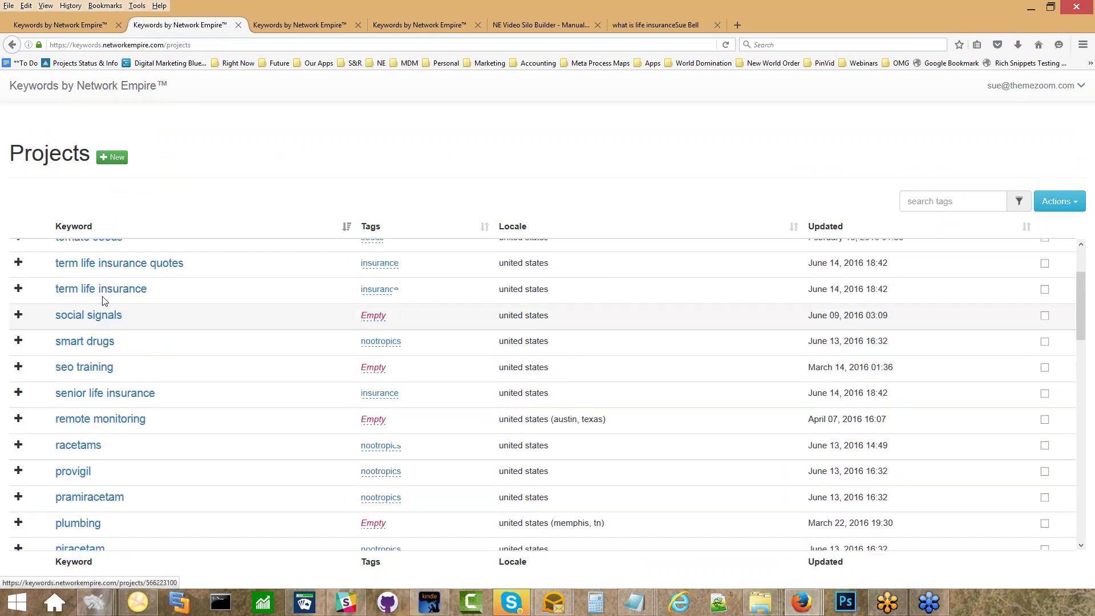
pyautogui.click(952, 201)
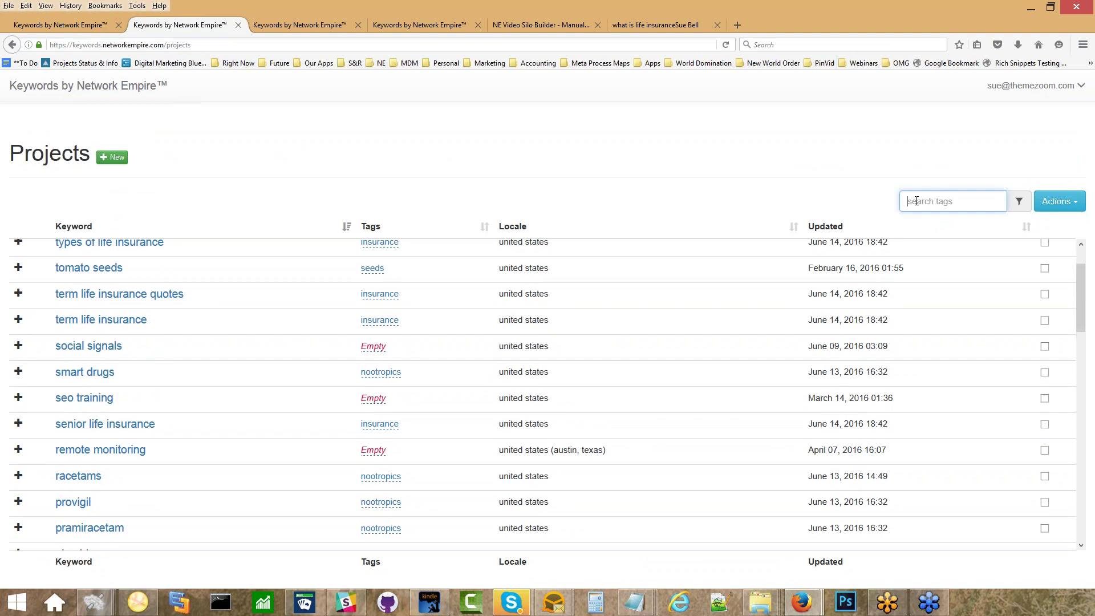
pyautogui.click(525, 22)
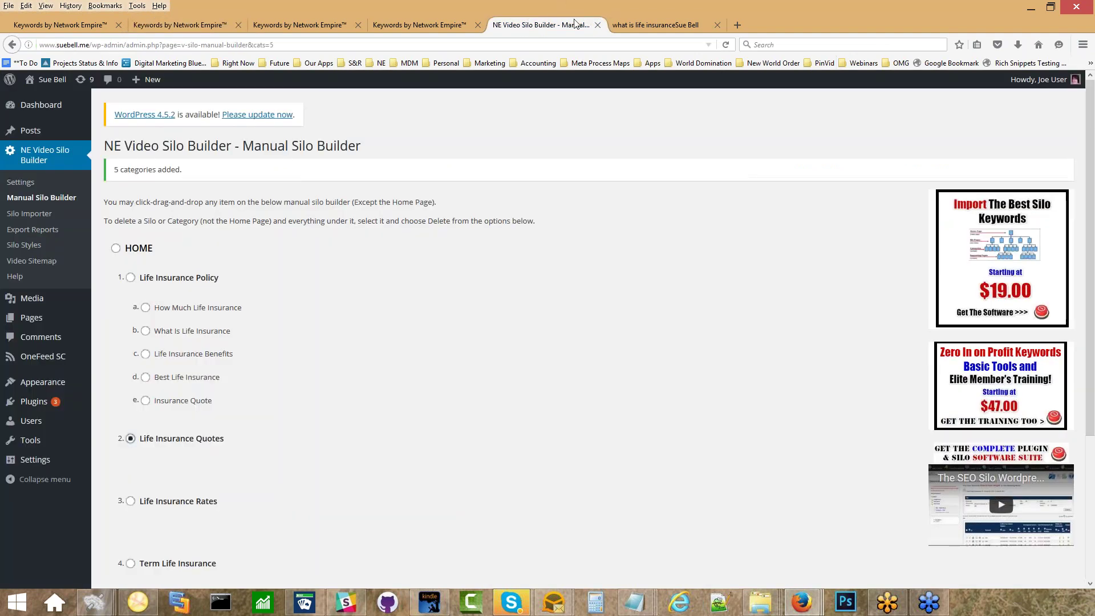
pyautogui.click(206, 20)
pyautogui.click(924, 194)
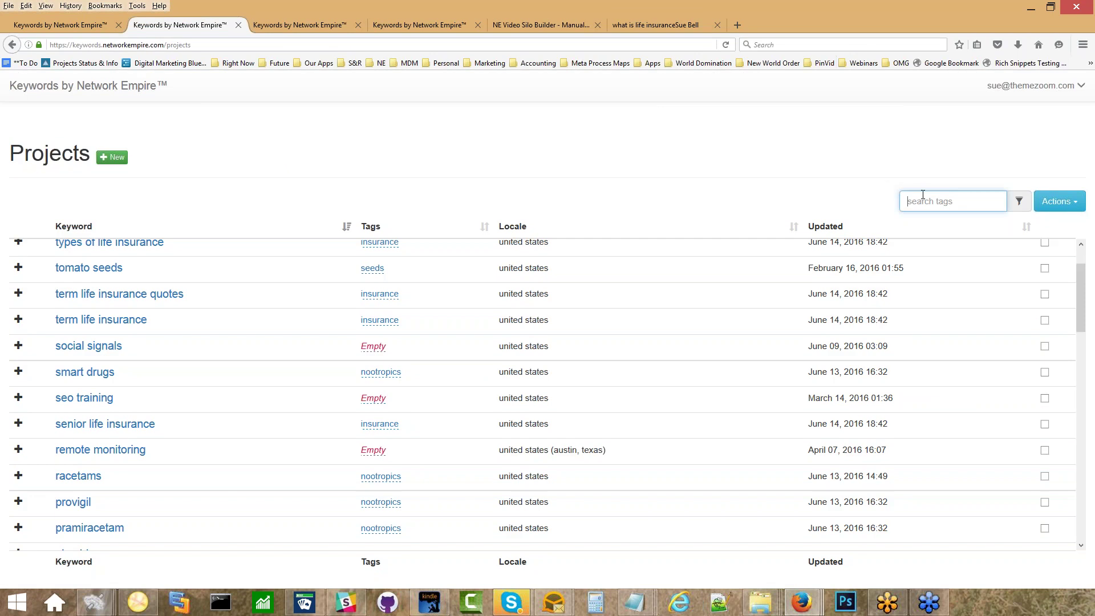
pyautogui.write('quote')
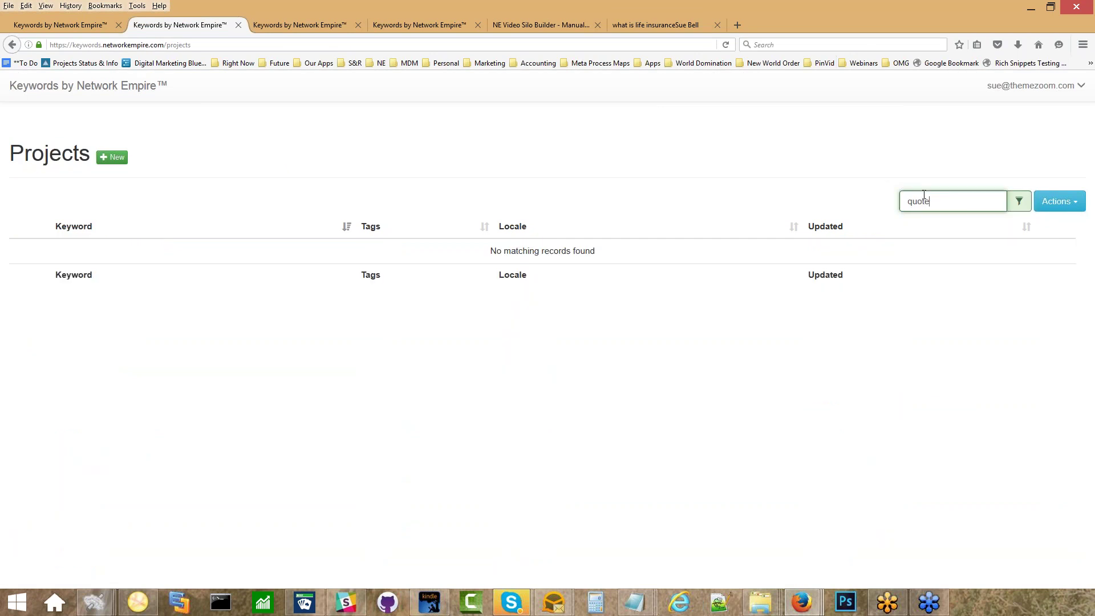
pyautogui.press('BackSpace')
pyautogui.press('BackSpace')
pyautogui.press('BackSpace')
pyautogui.press('BackSpace')
pyautogui.press('BackSpace')
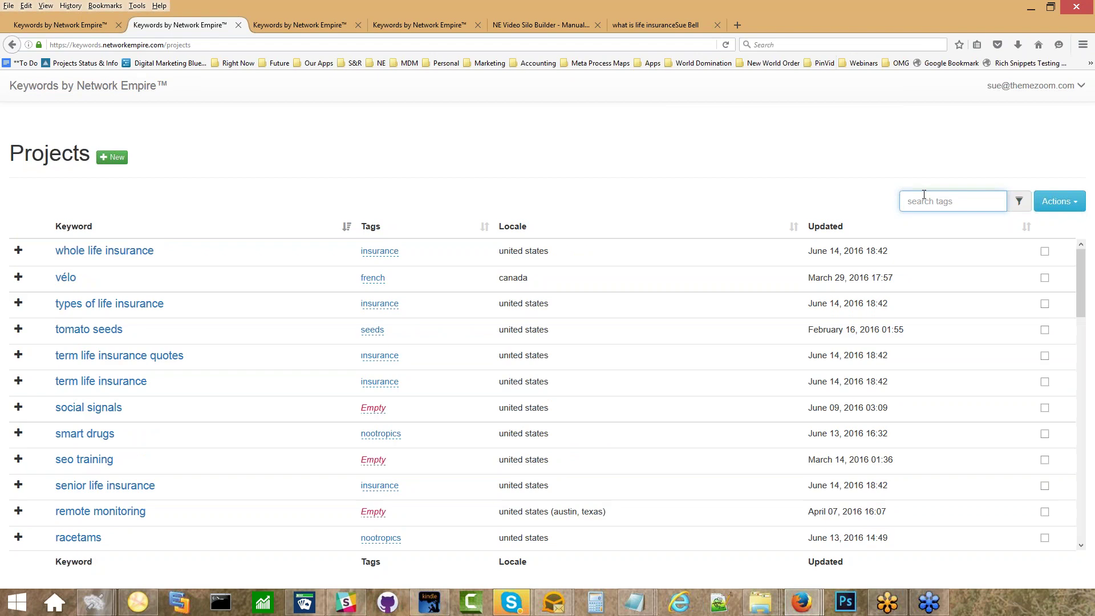
# Search project tags for 'rate', clear it, then search 'ter' with no matches.
pyautogui.click(553, 27)
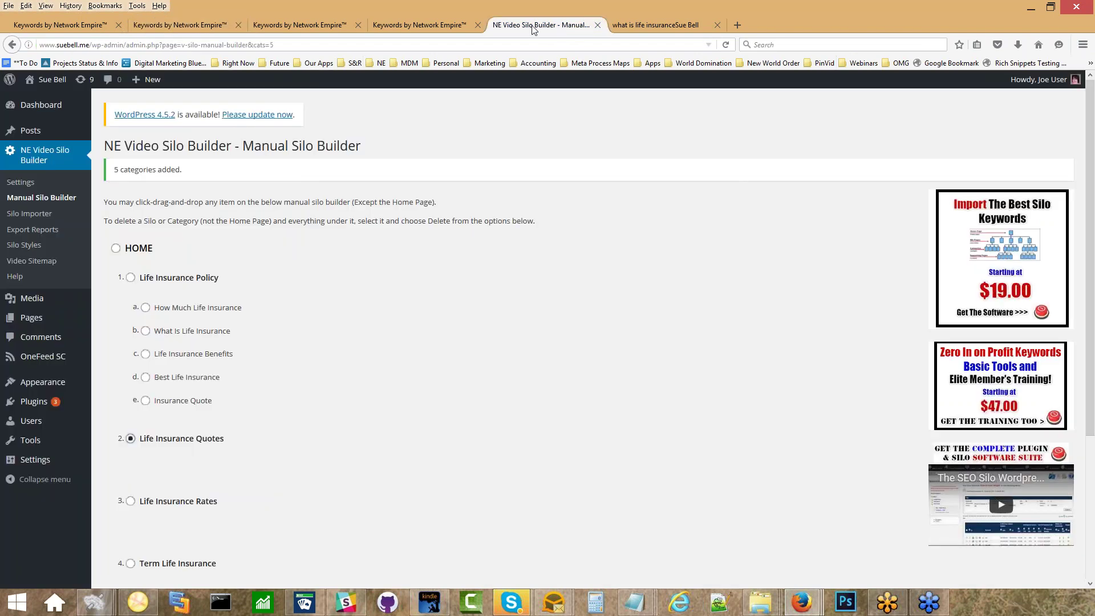
pyautogui.click(169, 24)
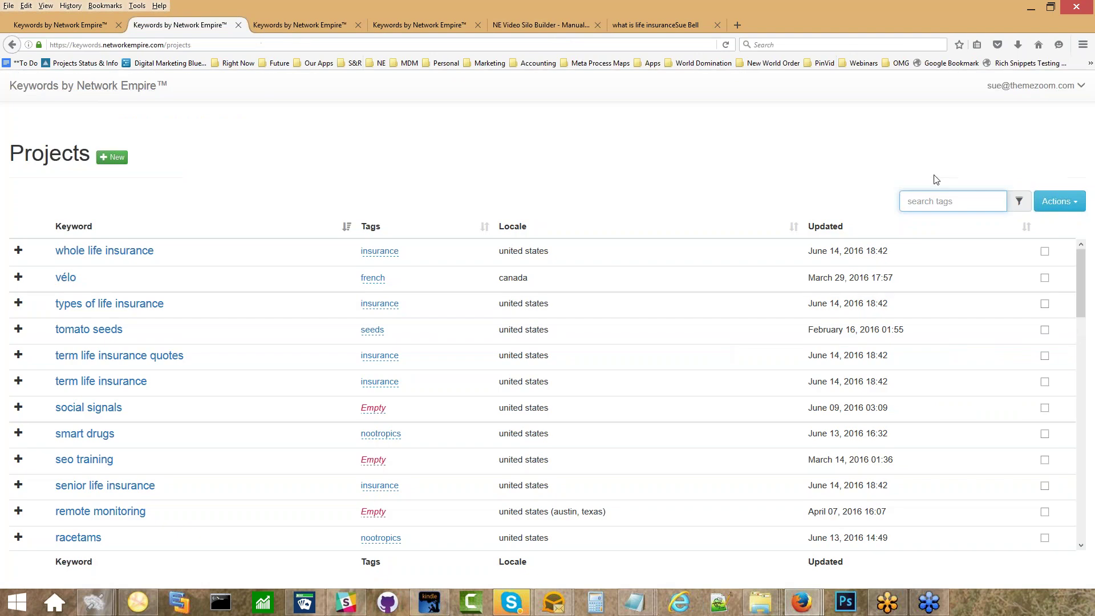
pyautogui.write('rate')
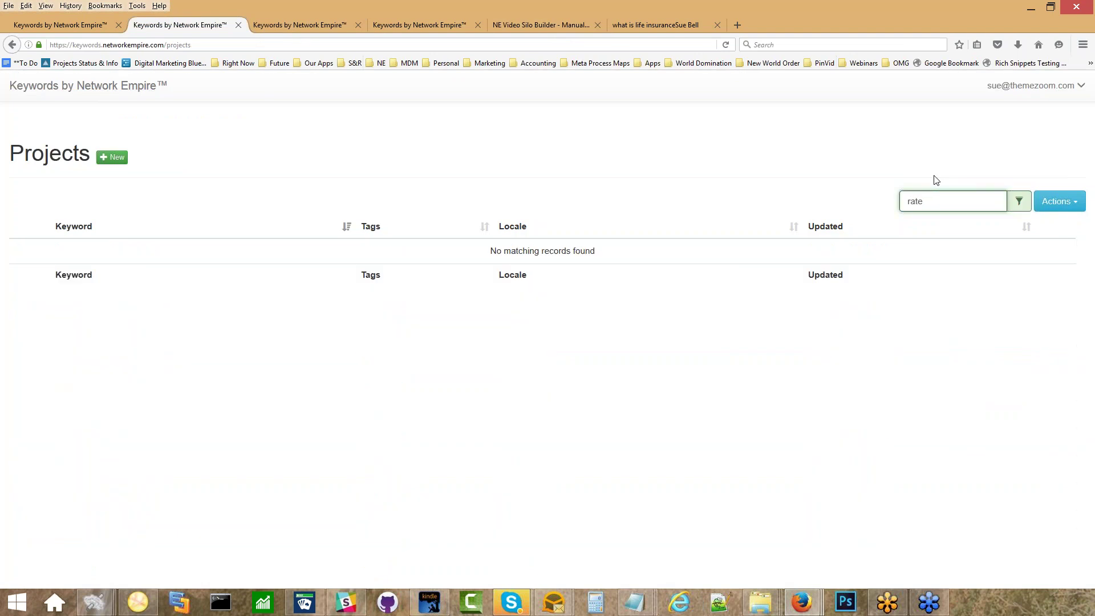
pyautogui.press('BackSpace')
pyautogui.press('BackSpace')
pyautogui.press('BackSpace')
pyautogui.press('BackSpace')
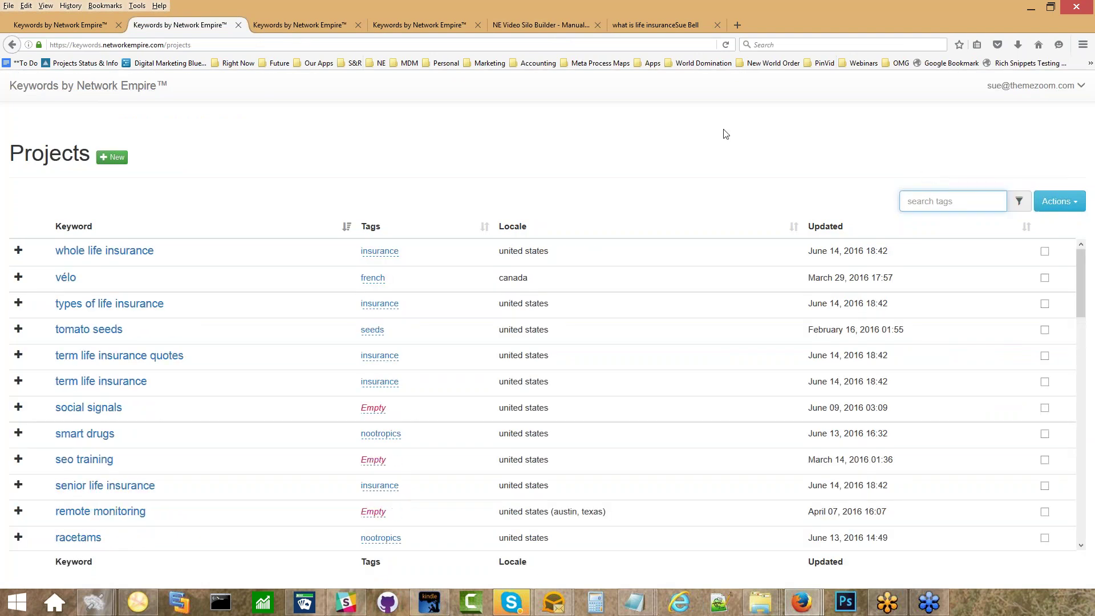
pyautogui.click(526, 19)
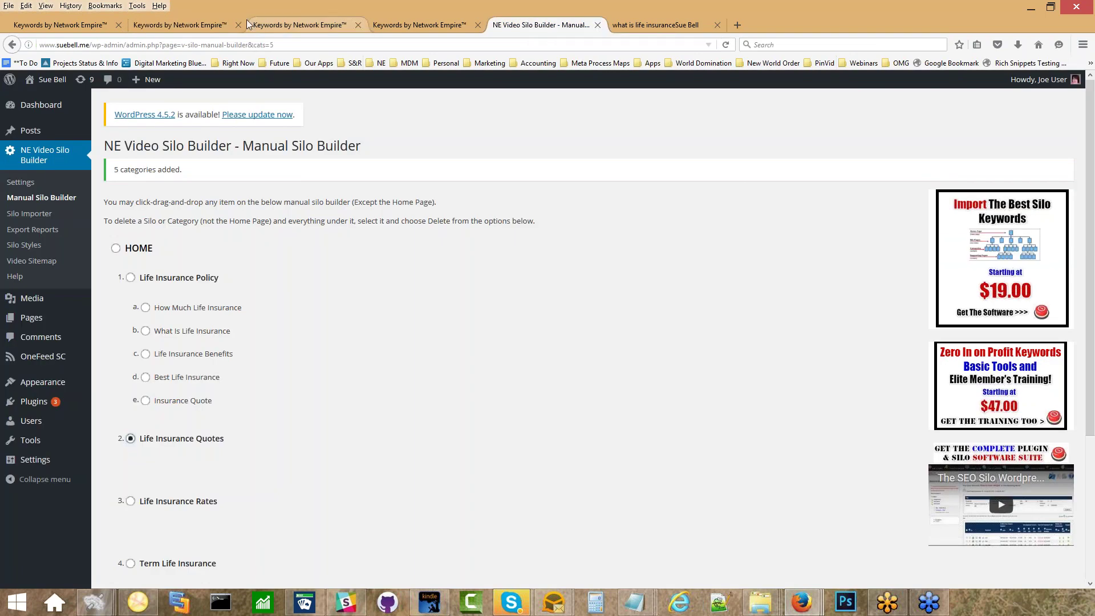
pyautogui.click(176, 23)
pyautogui.write('ter')
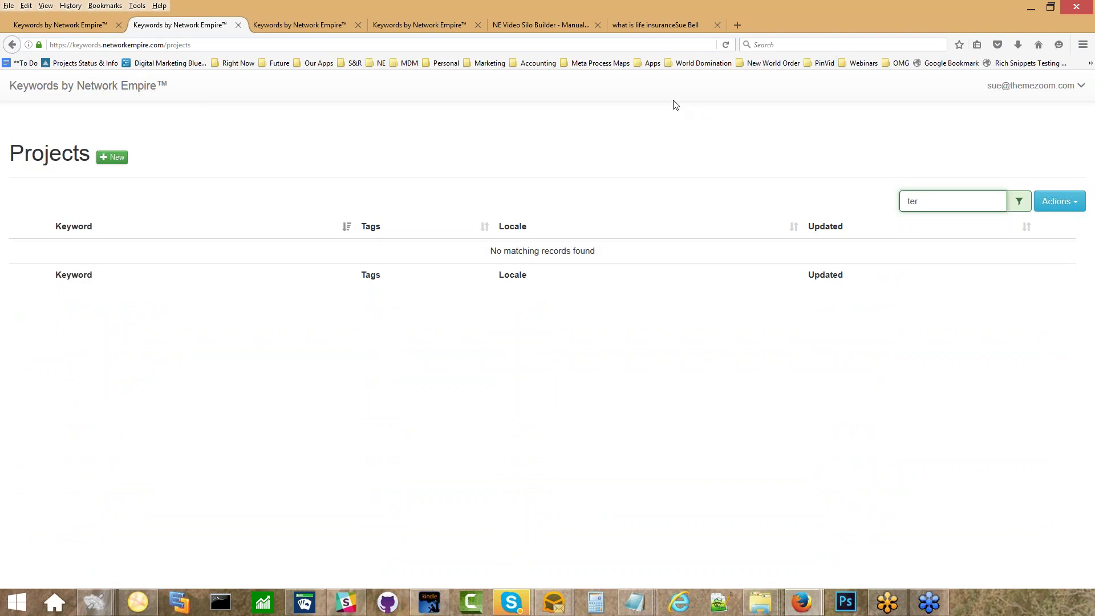
pyautogui.click(650, 27)
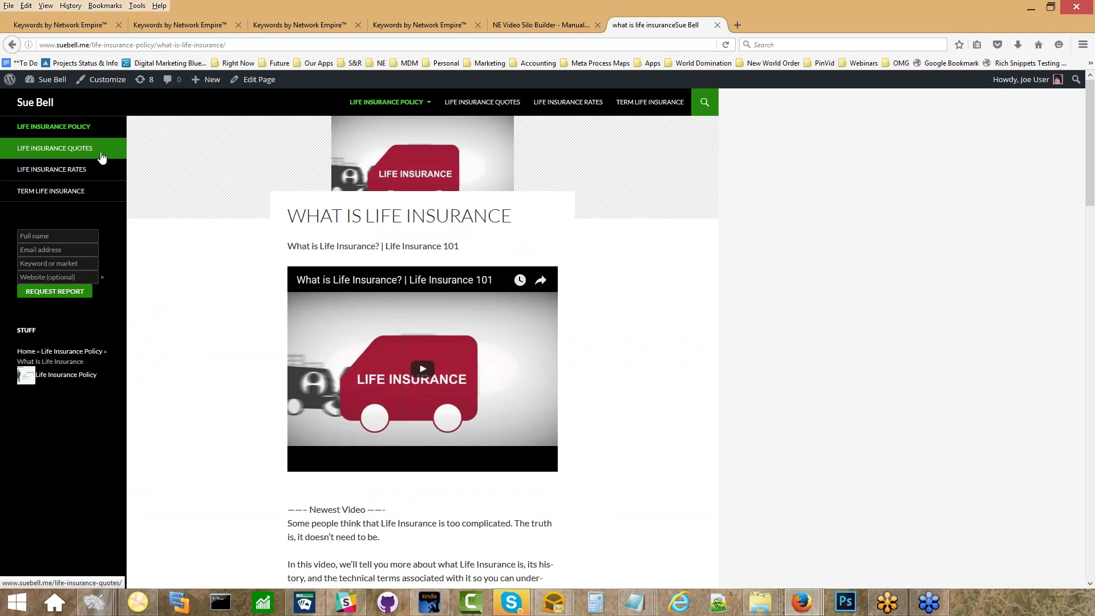
pyautogui.click(289, 22)
# Open the whole life insurance keyword filter settings and reveal the custom query box.
pyautogui.click(233, 22)
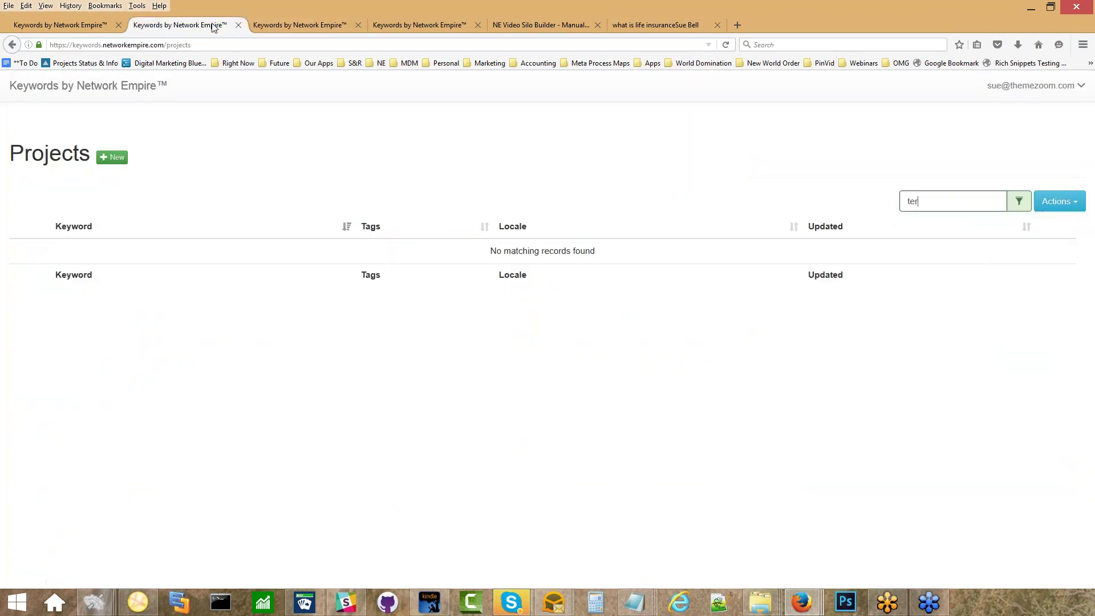
pyautogui.click(284, 25)
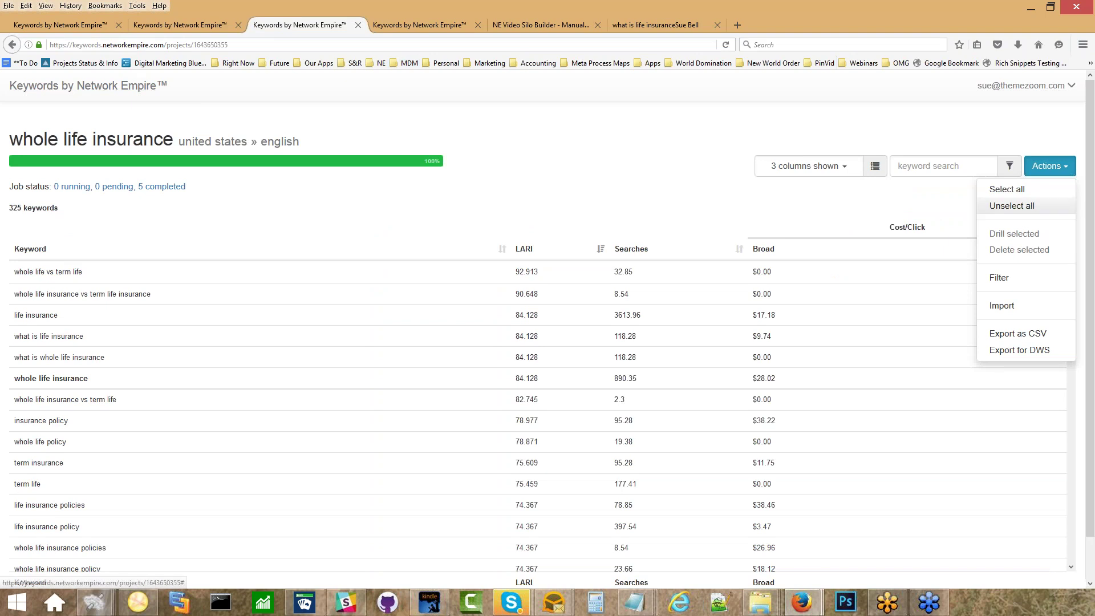
pyautogui.click(1000, 278)
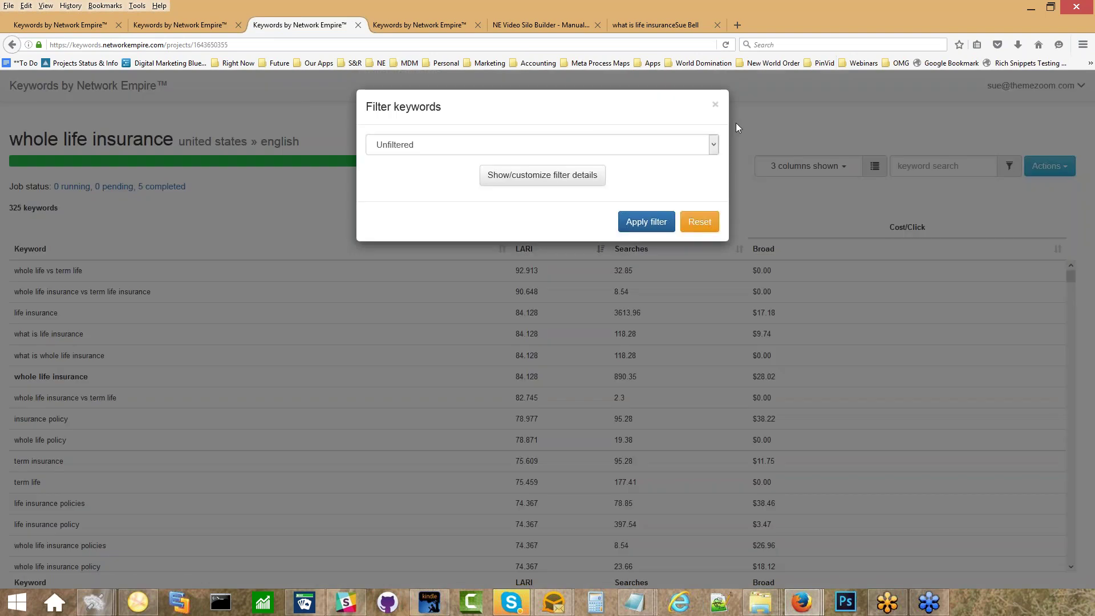
pyautogui.click(542, 175)
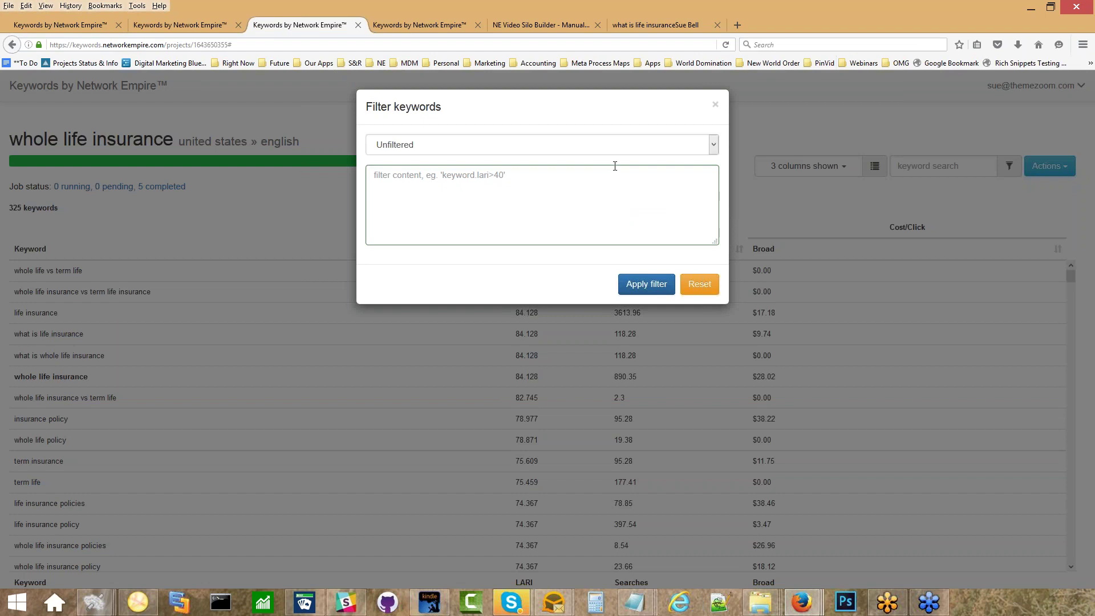
pyautogui.click(436, 27)
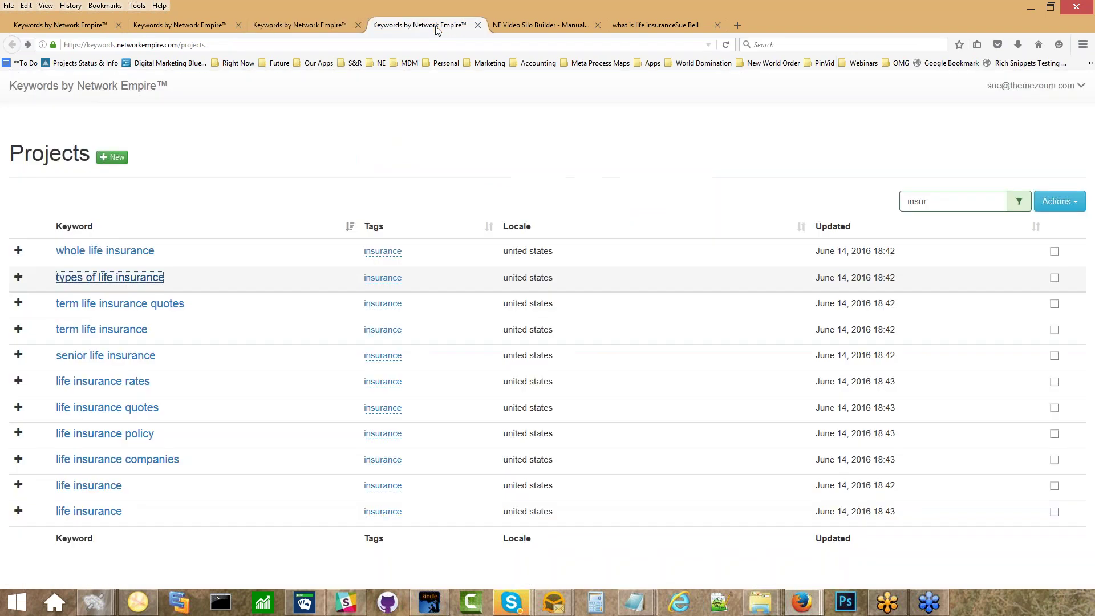
pyautogui.click(526, 27)
pyautogui.click(306, 28)
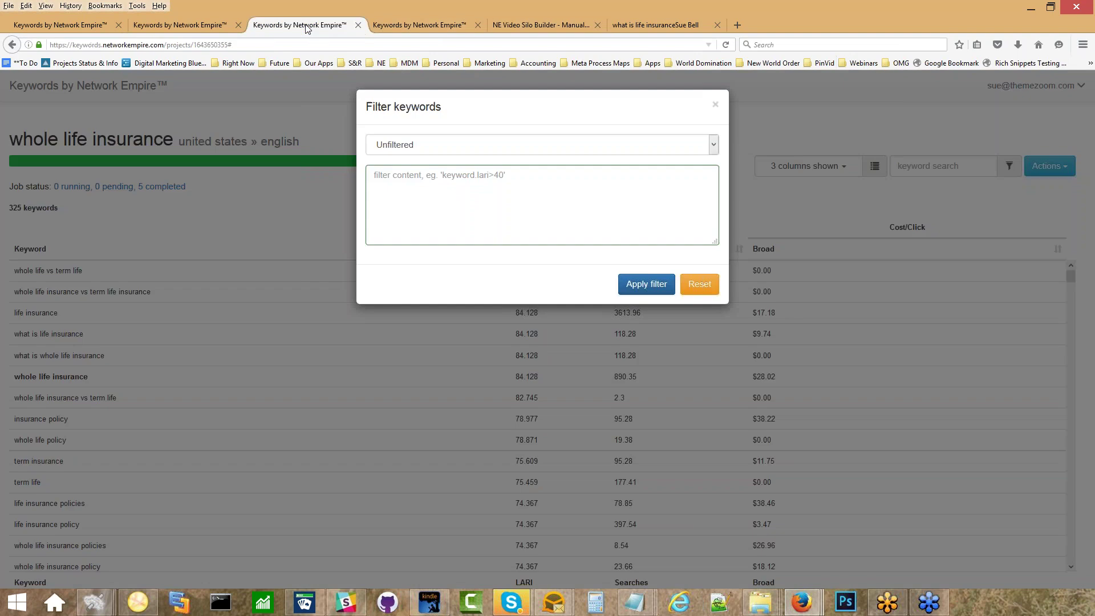
# Load the Golden Niches preset filter and select its keyword.lari > 39 condition.
pyautogui.click(198, 25)
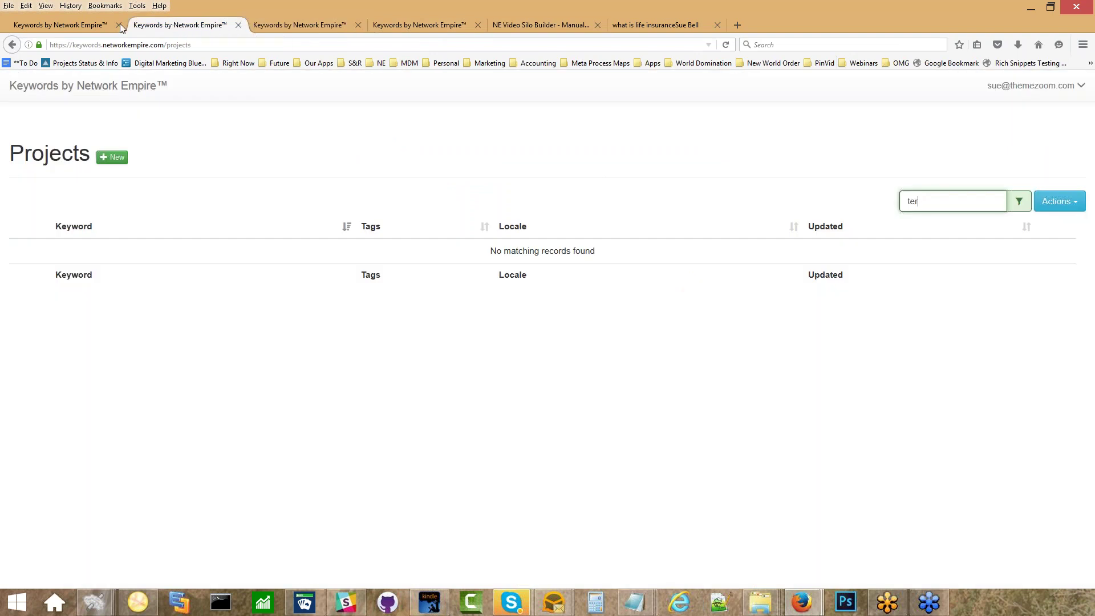
pyautogui.click(284, 32)
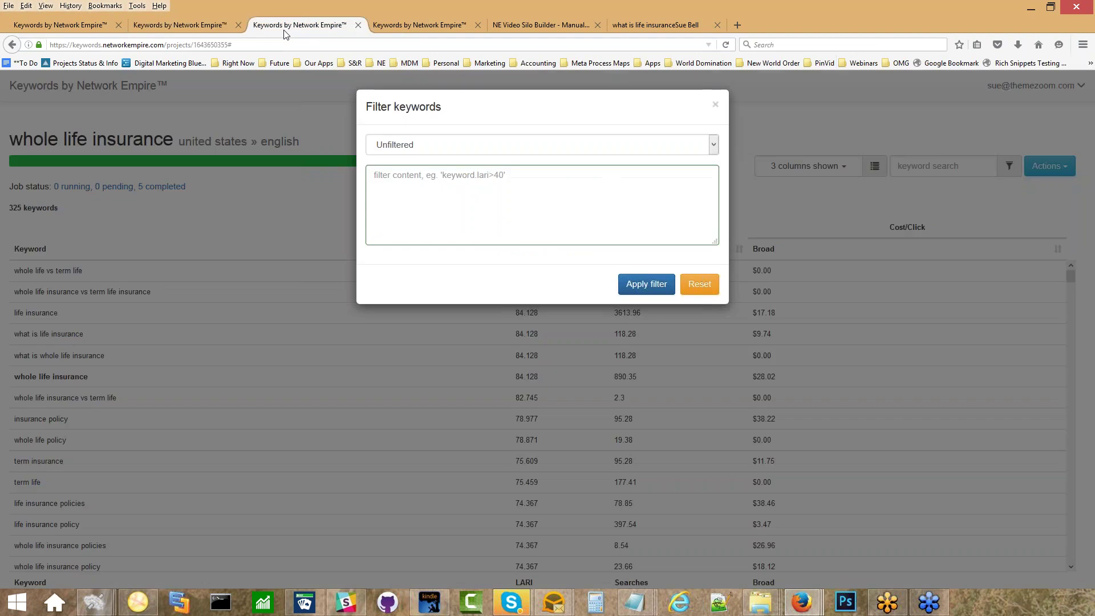
pyautogui.click(475, 145)
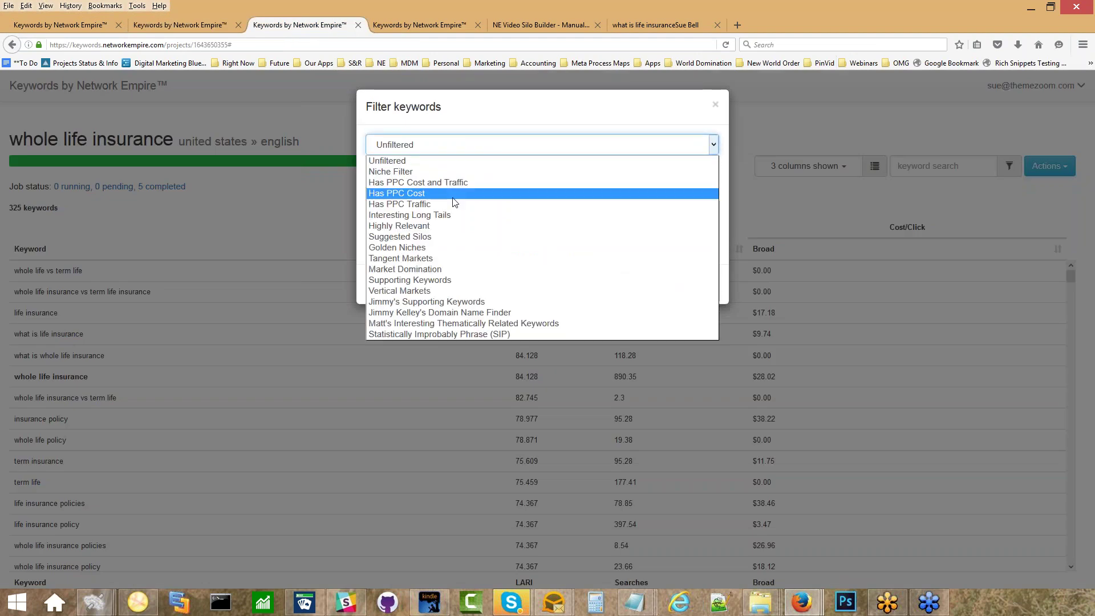
pyautogui.click(453, 247)
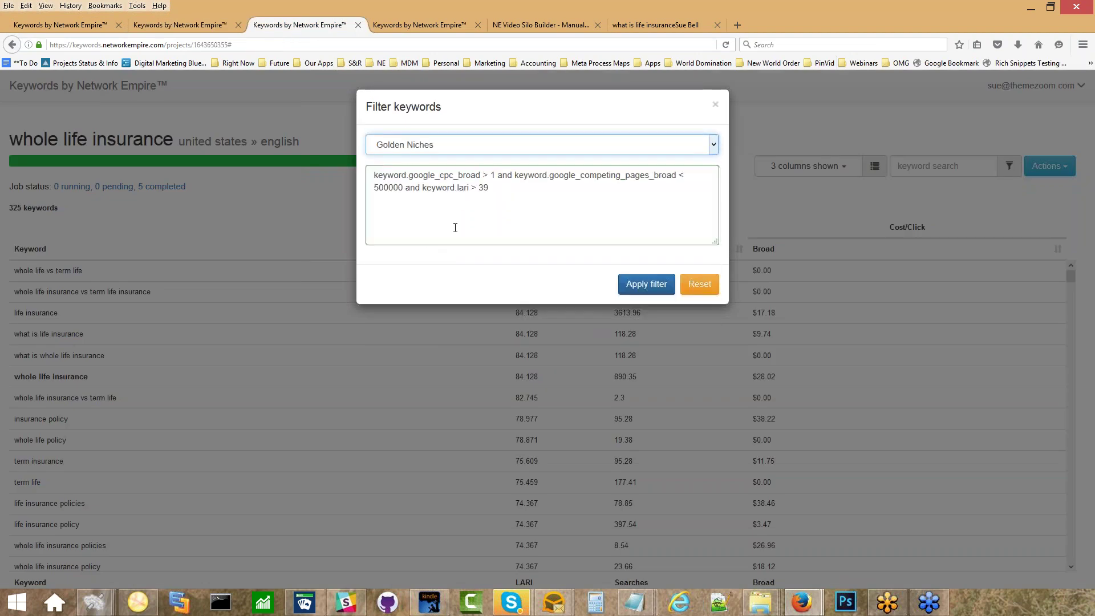
pyautogui.moveTo(490, 189); pyautogui.dragTo(424, 188)
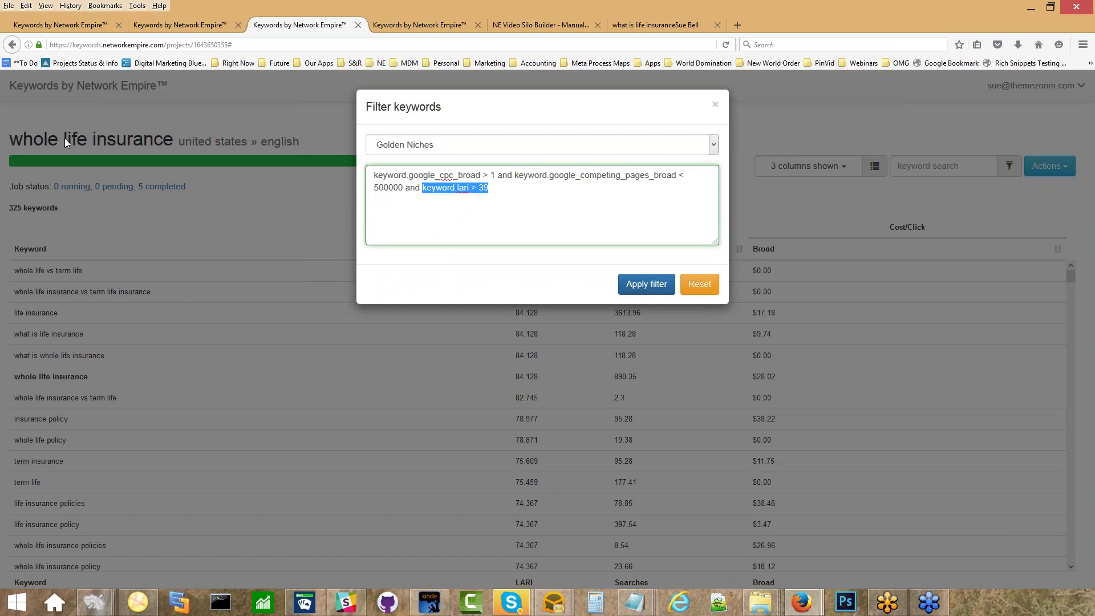
pyautogui.click(431, 143)
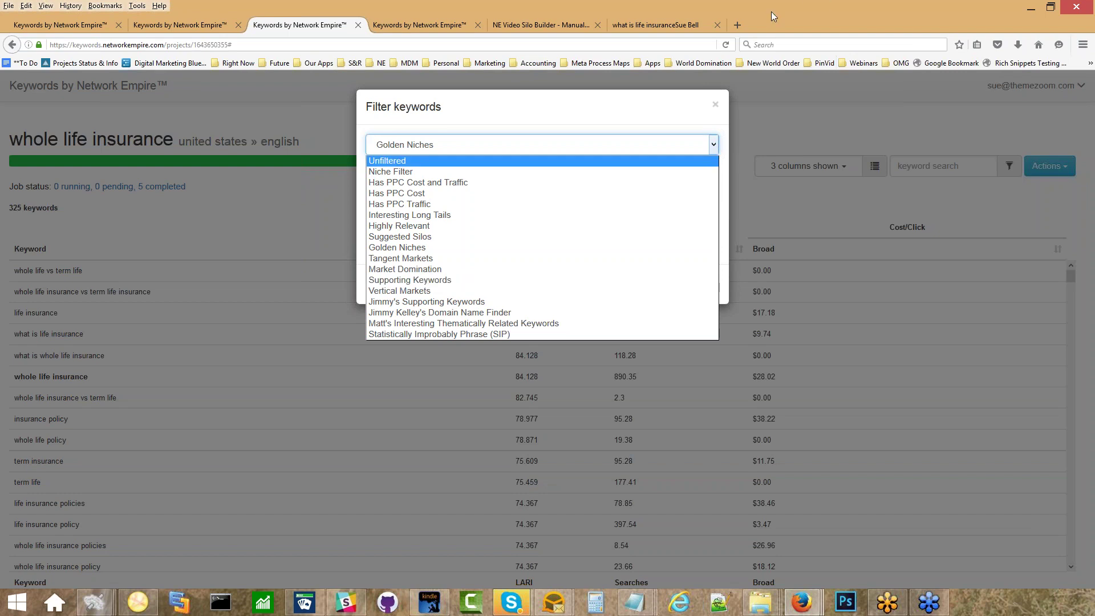
# In a new tab, open the wiki's Keywords by Network Empire guide from the 'neuro' suggestions and browse it.
pyautogui.click(736, 29)
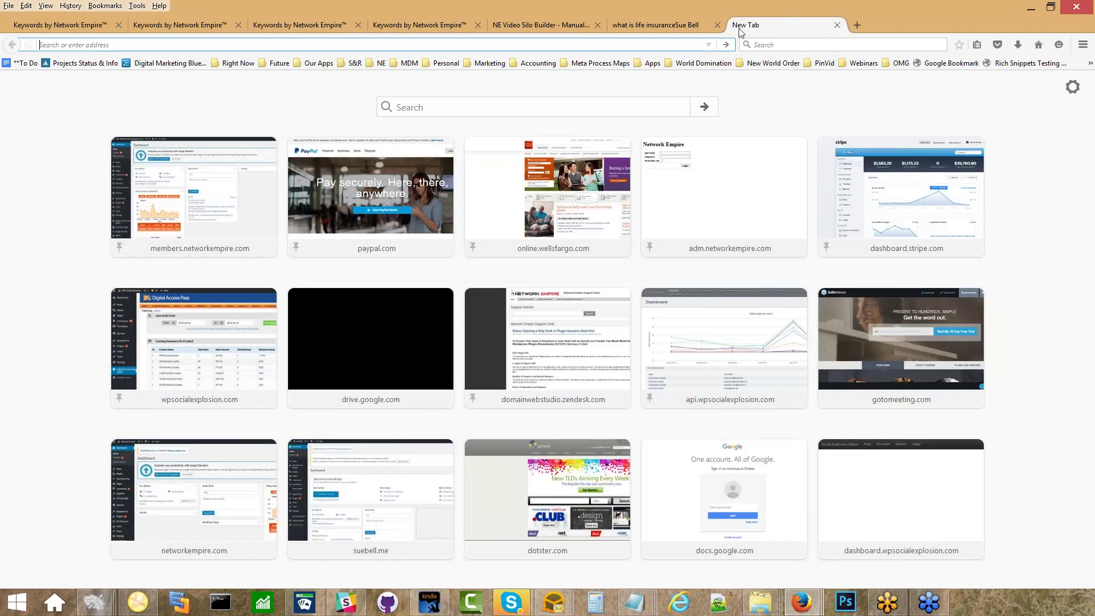
pyautogui.write('neuro')
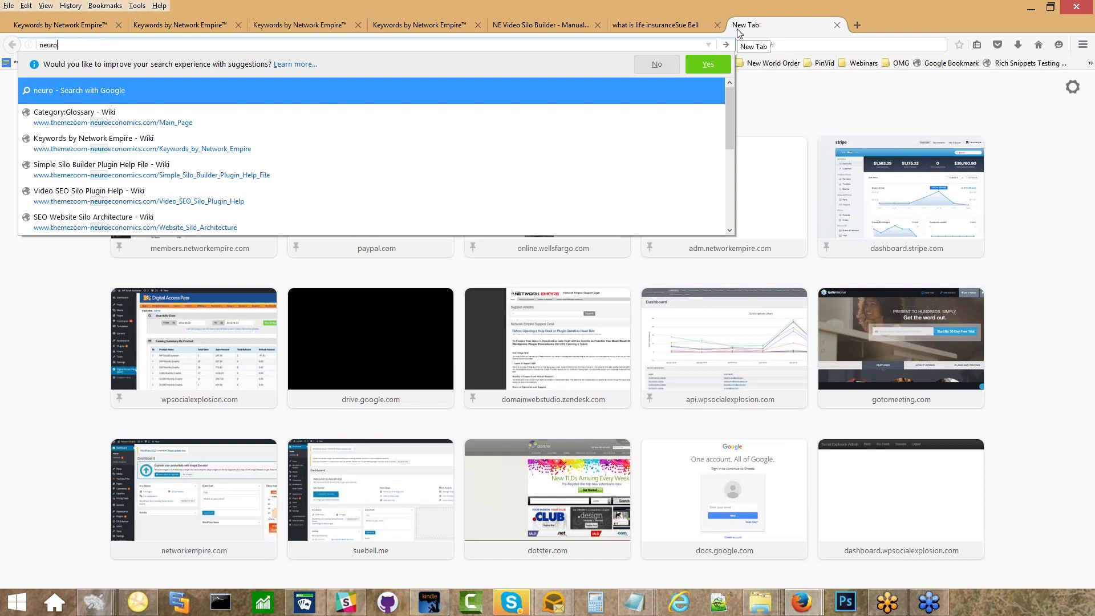
pyautogui.press('Down')
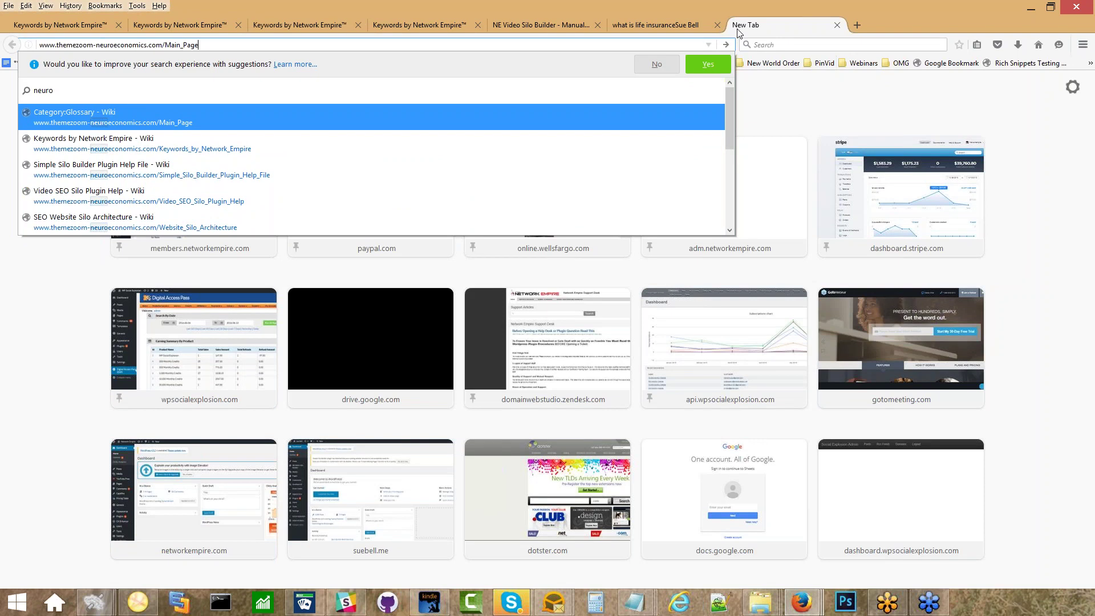
pyautogui.press('Down')
pyautogui.press('Down')
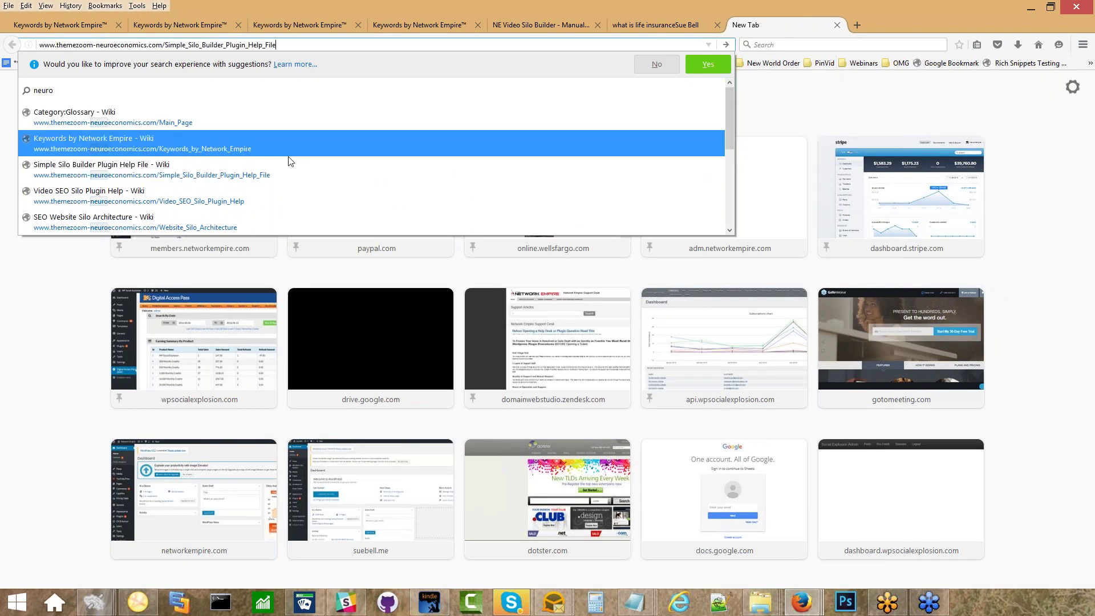
pyautogui.click(261, 138)
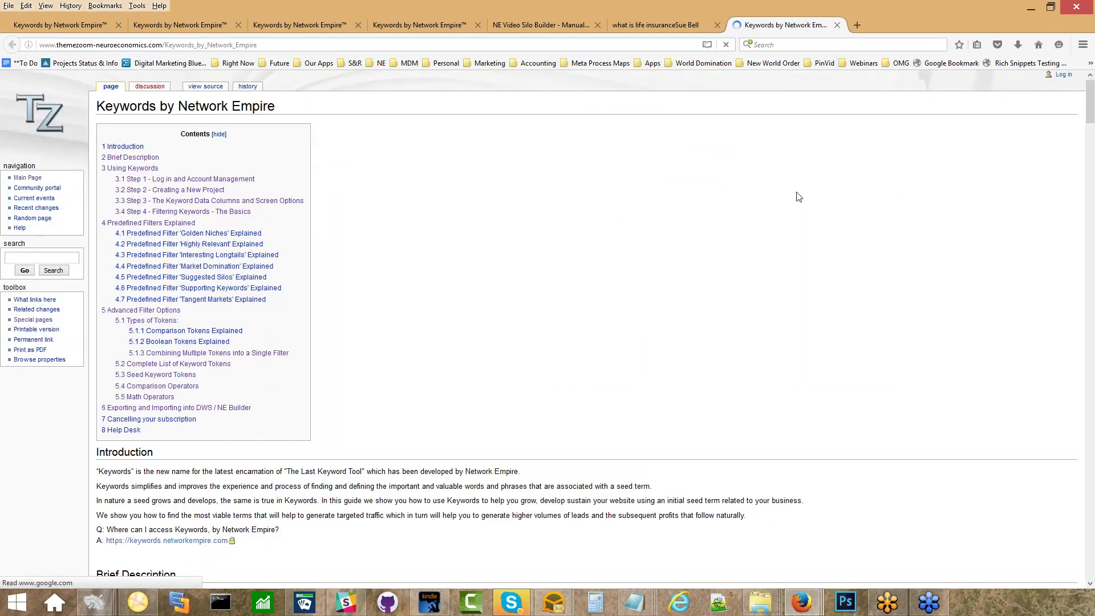
pyautogui.moveTo(1091, 100); pyautogui.dragTo(1092, 343)
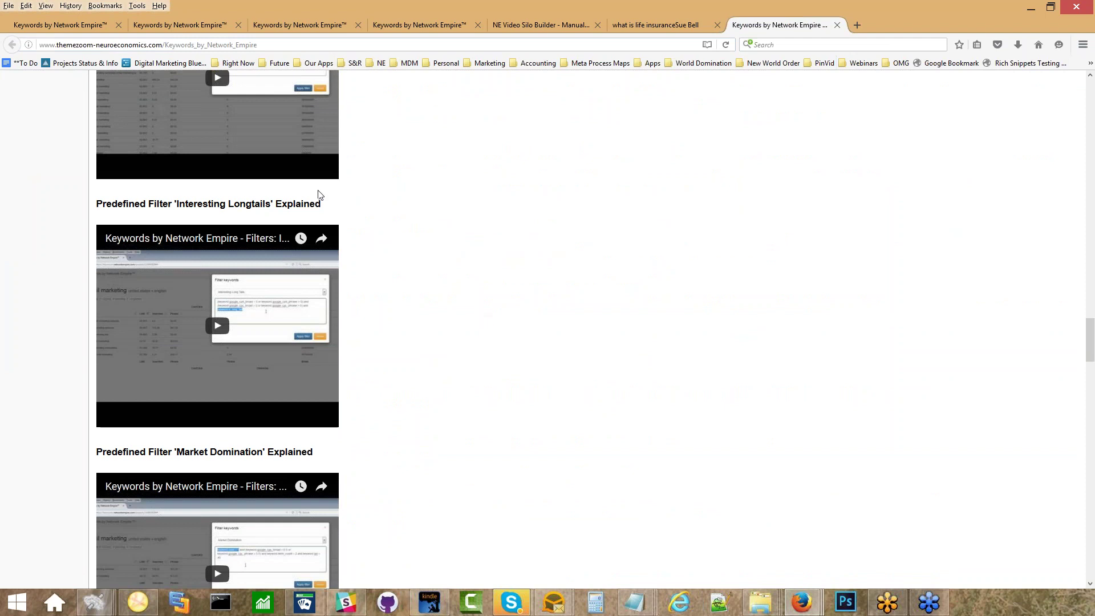
pyautogui.moveTo(331, 209); pyautogui.dragTo(93, 209)
pyautogui.scroll(5, 496, 203)
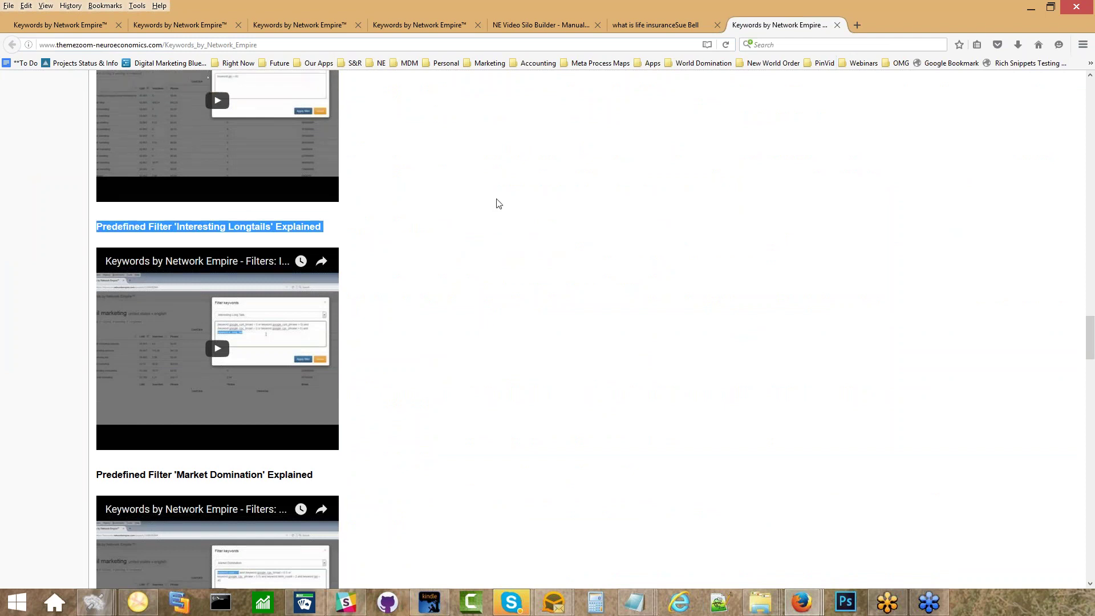
pyautogui.scroll(15, 415, 199)
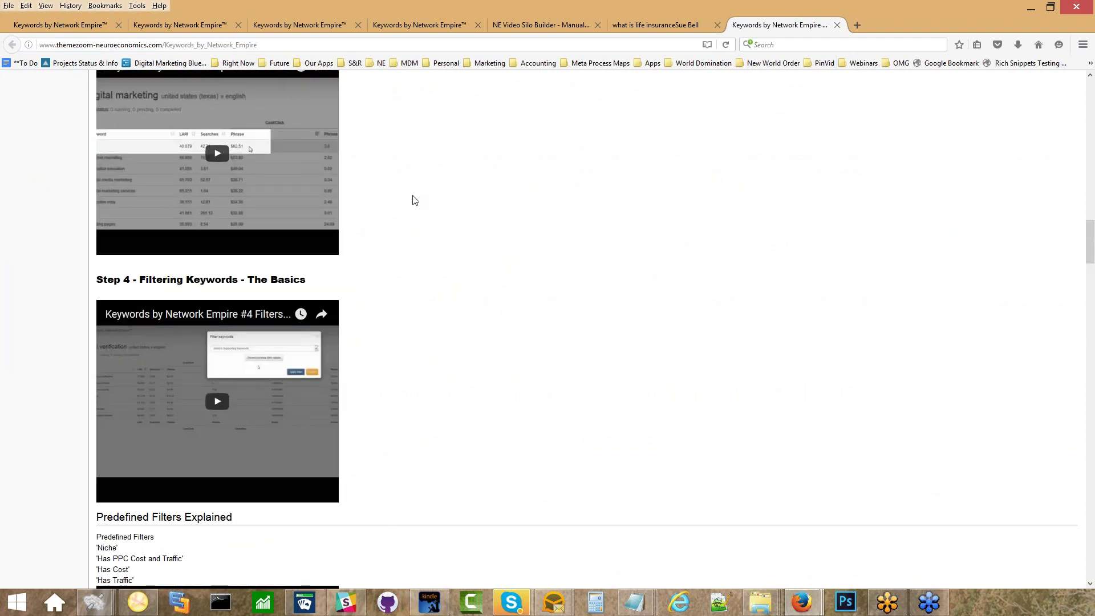
pyautogui.scroll(7, 414, 200)
pyautogui.scroll(-2, 414, 200)
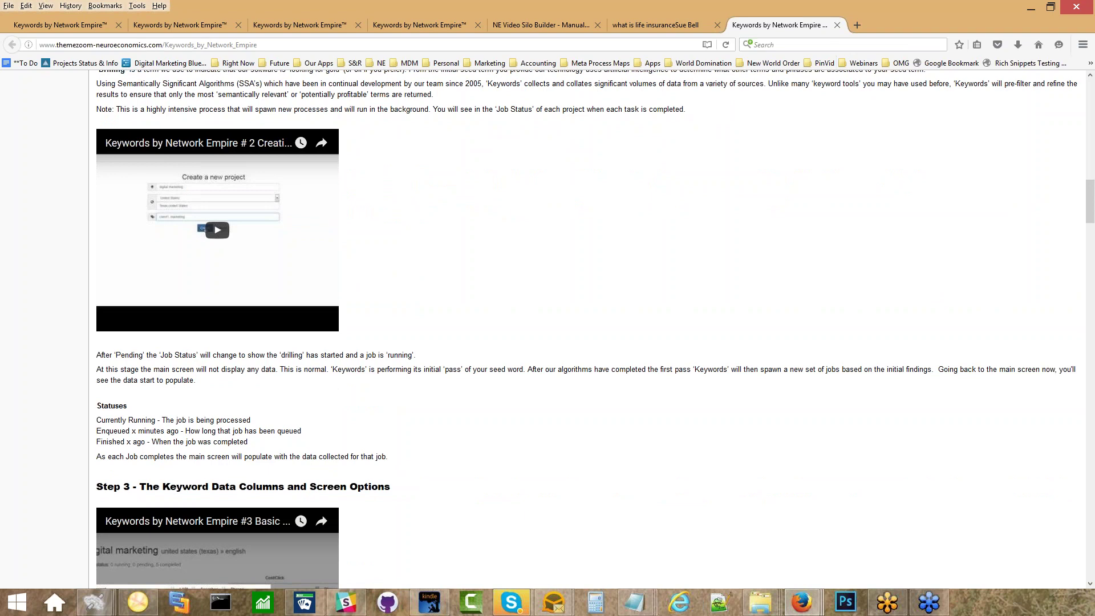
# Change the Golden Niches LARI threshold from 39 to 60 and apply the filter.
pyautogui.click(186, 25)
pyautogui.click(285, 27)
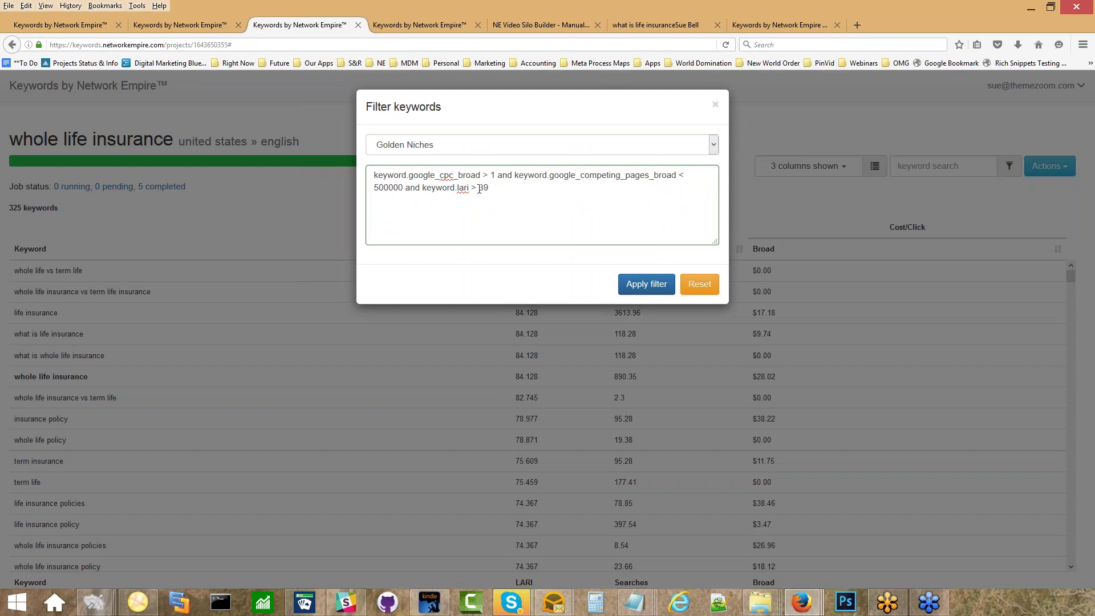
pyautogui.moveTo(489, 188); pyautogui.dragTo(421, 188)
pyautogui.click(493, 190)
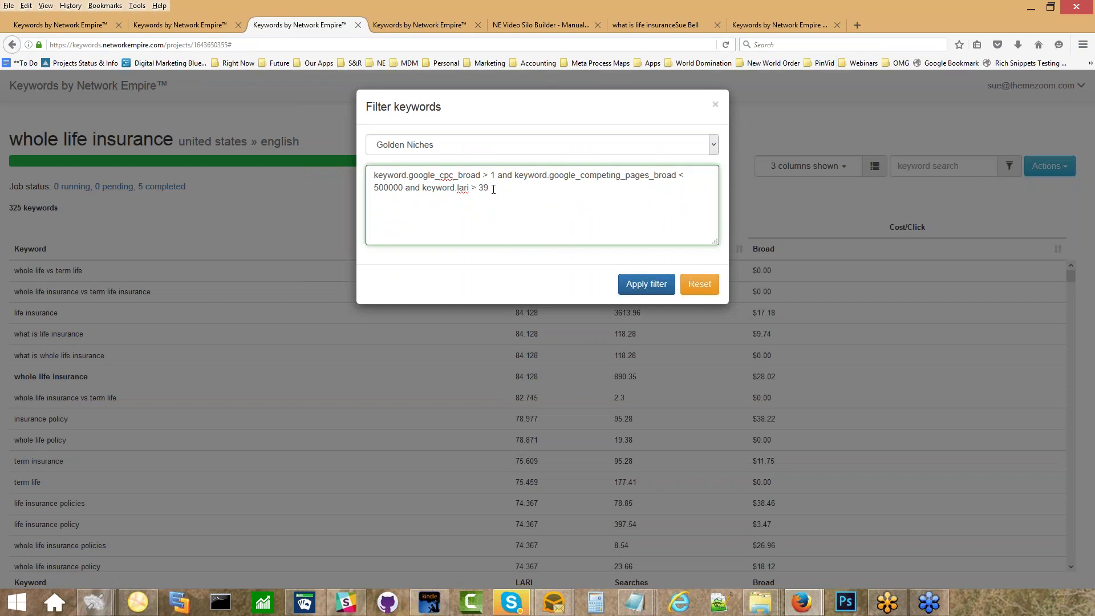
pyautogui.press('BackSpace')
pyautogui.press('BackSpace')
pyautogui.write('60')
pyautogui.click(626, 282)
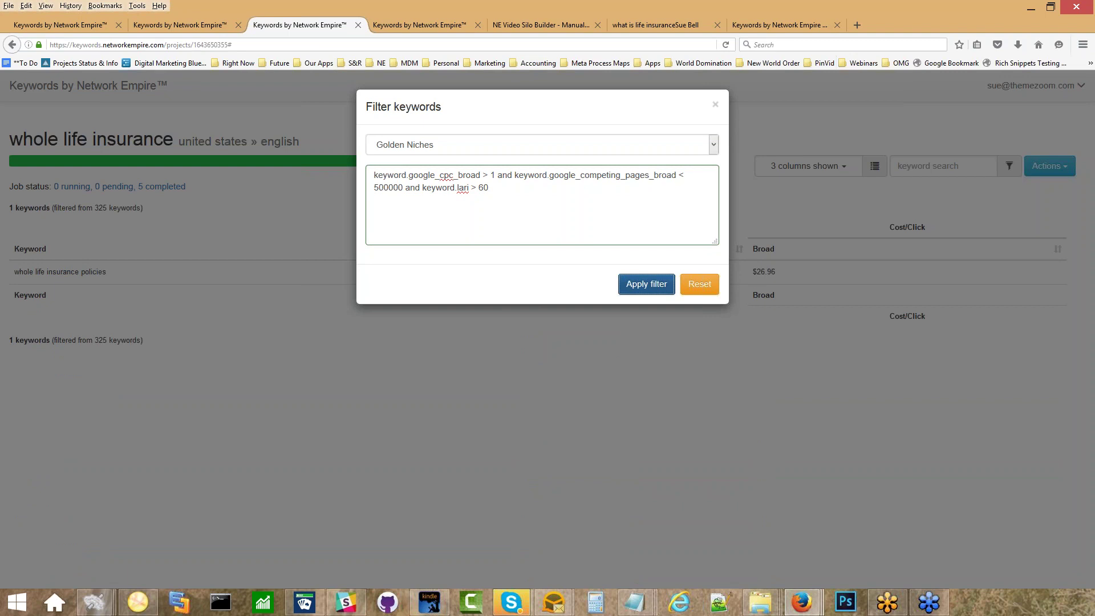
# Revise the thresholds to cpc > 2 and lari > 30, apply, and close the filter.
pyautogui.doubleClick(493, 176)
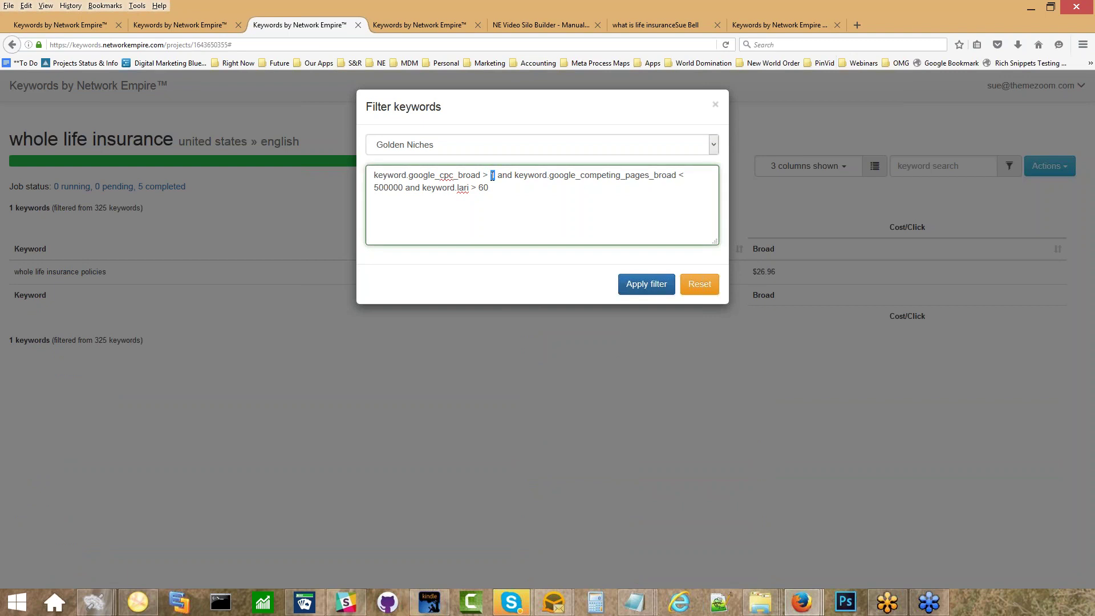
pyautogui.write('2')
pyautogui.moveTo(479, 187); pyautogui.dragTo(493, 187)
pyautogui.write('30')
pyautogui.click(621, 282)
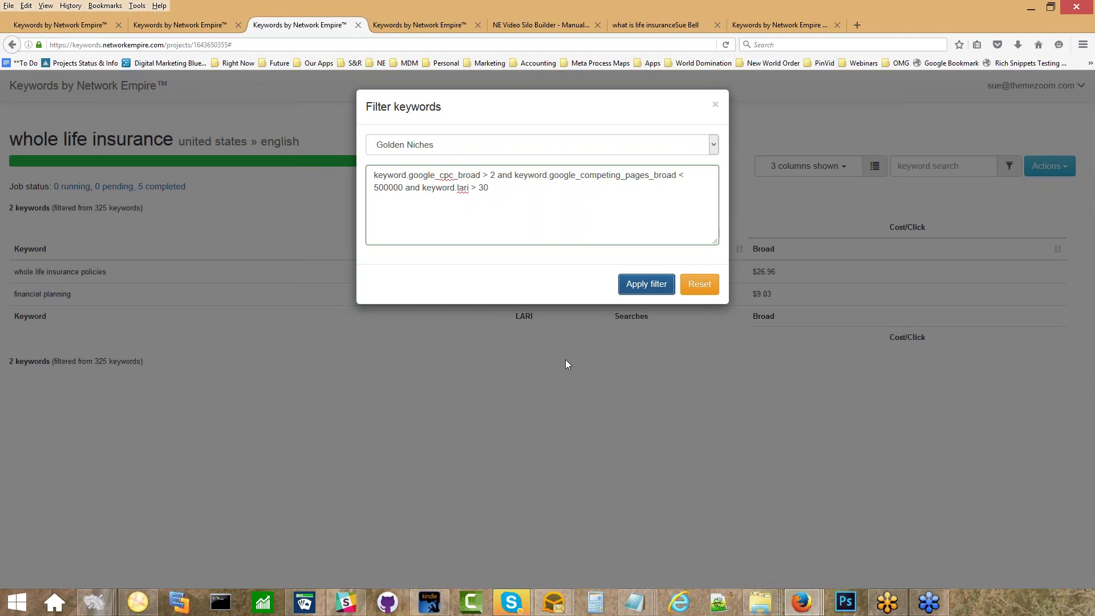
pyautogui.click(715, 104)
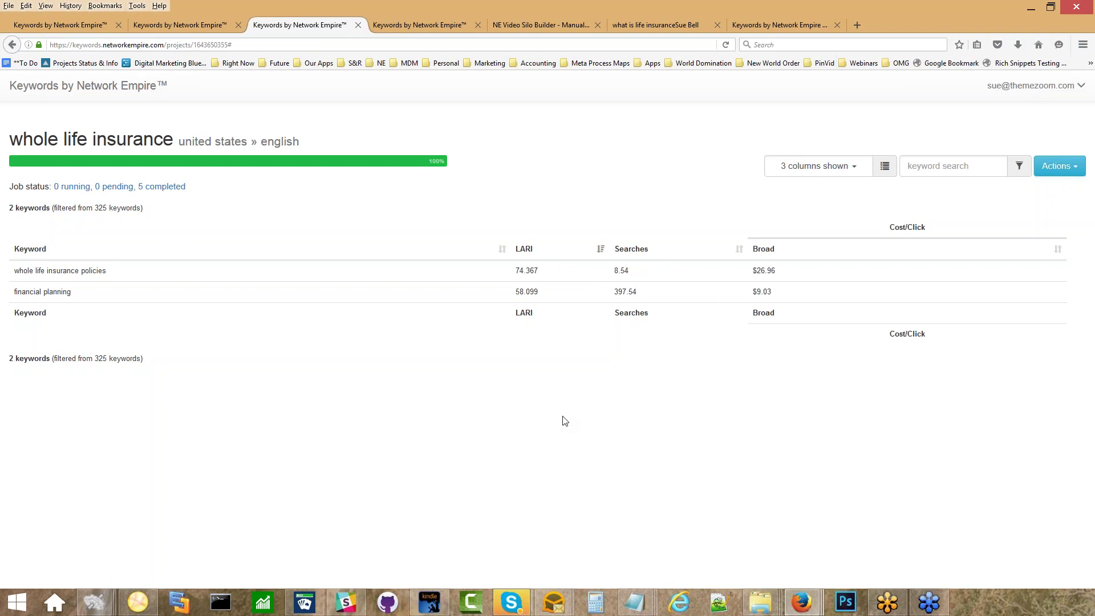
# Reopen the keyword filter from Actions and show the preset filter list.
pyautogui.click(1057, 166)
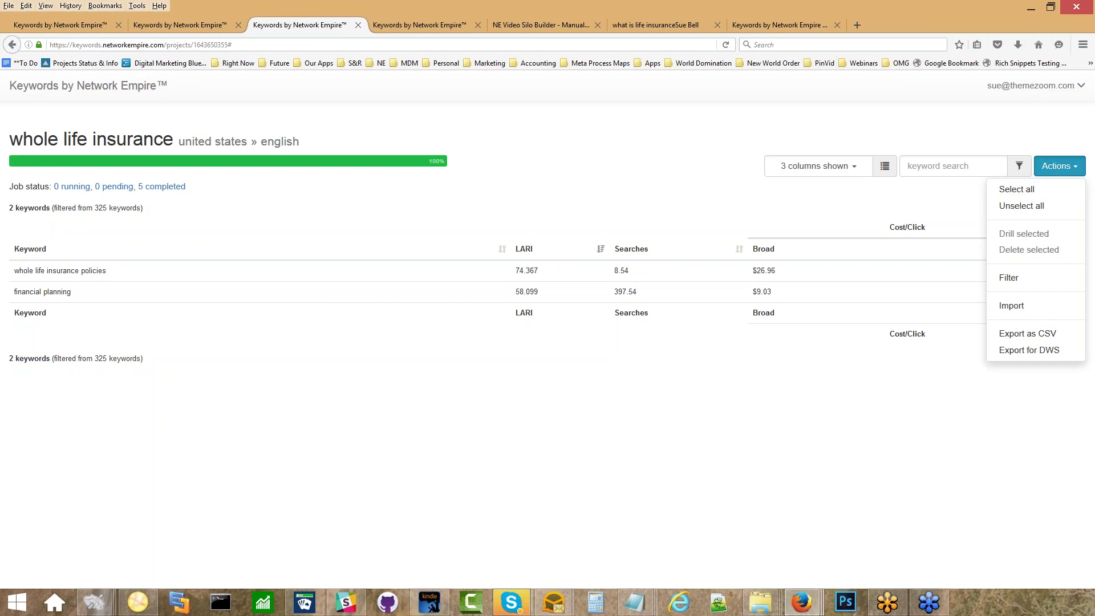
pyautogui.click(1013, 278)
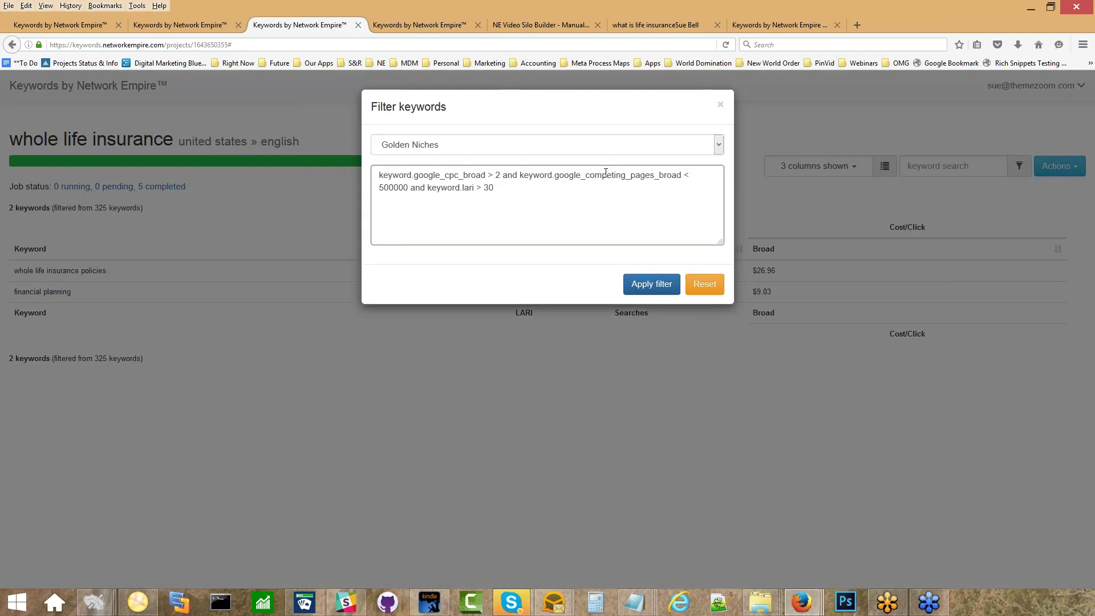
pyautogui.click(608, 147)
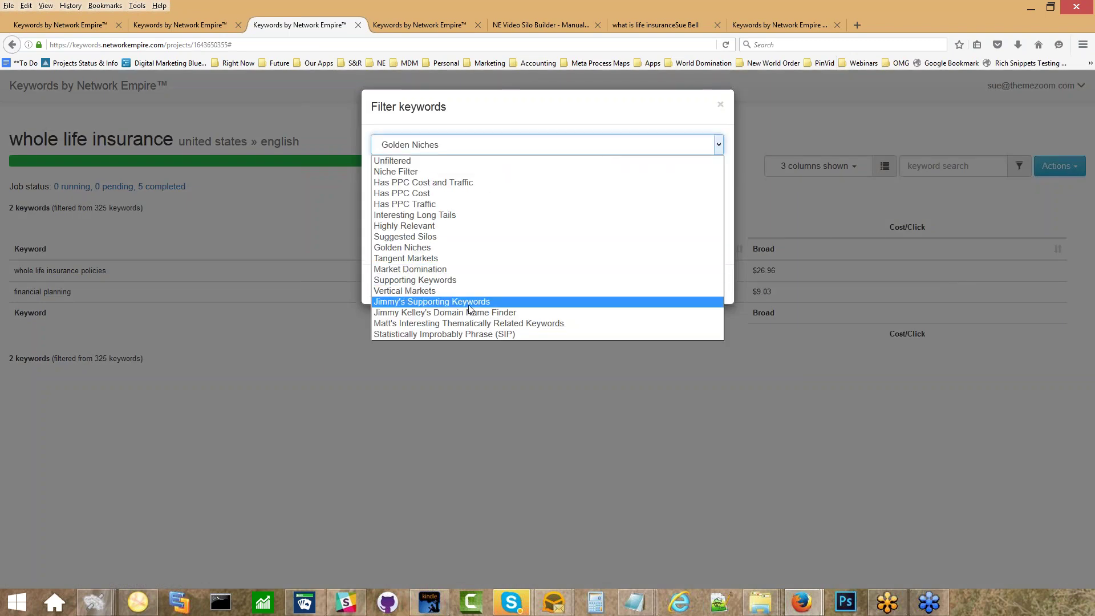
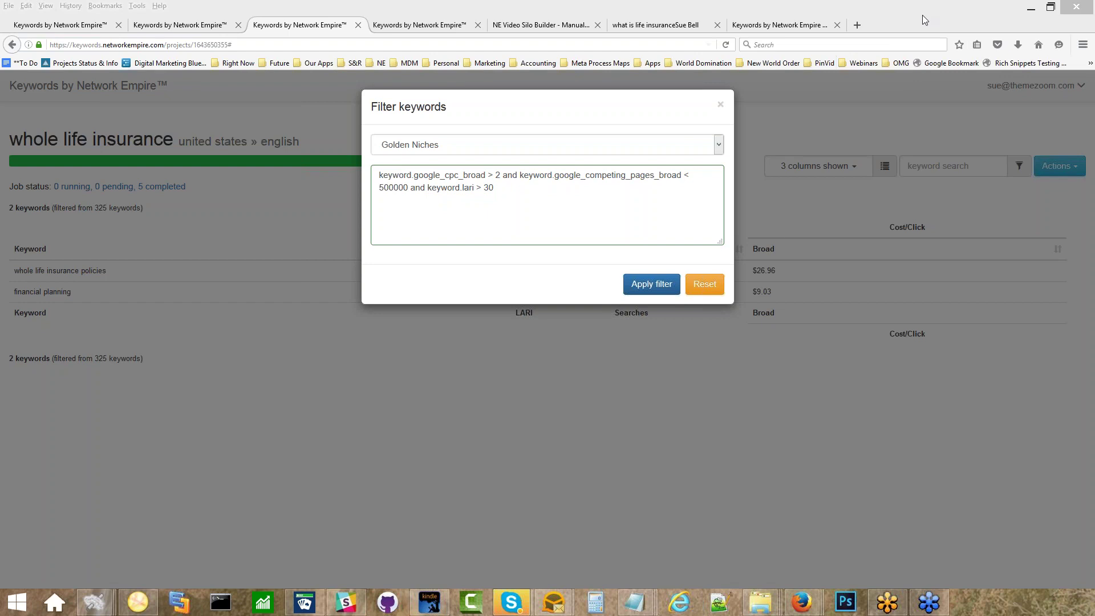
# Open brainhacking.ninja in a new browser tab.
pyautogui.click(860, 23)
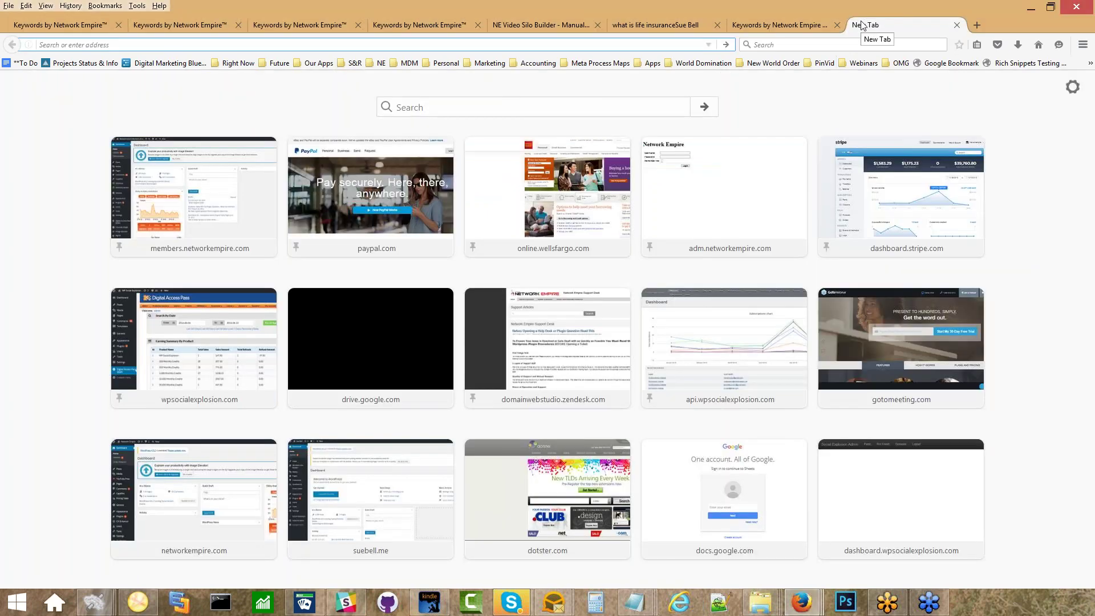
pyautogui.write('brainhacking.ninja/')
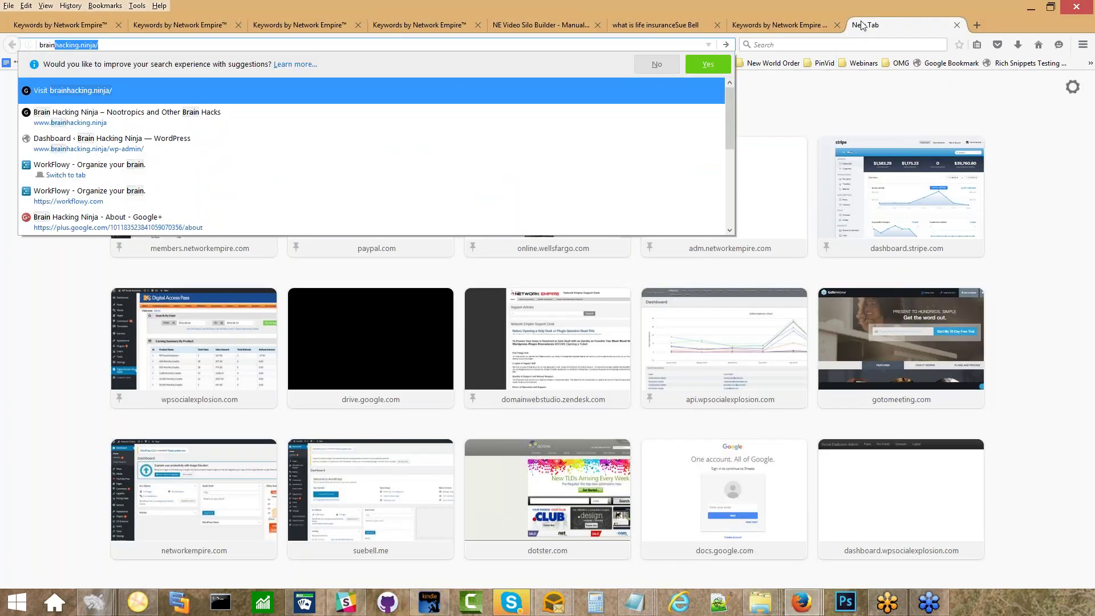
pyautogui.press('Return')
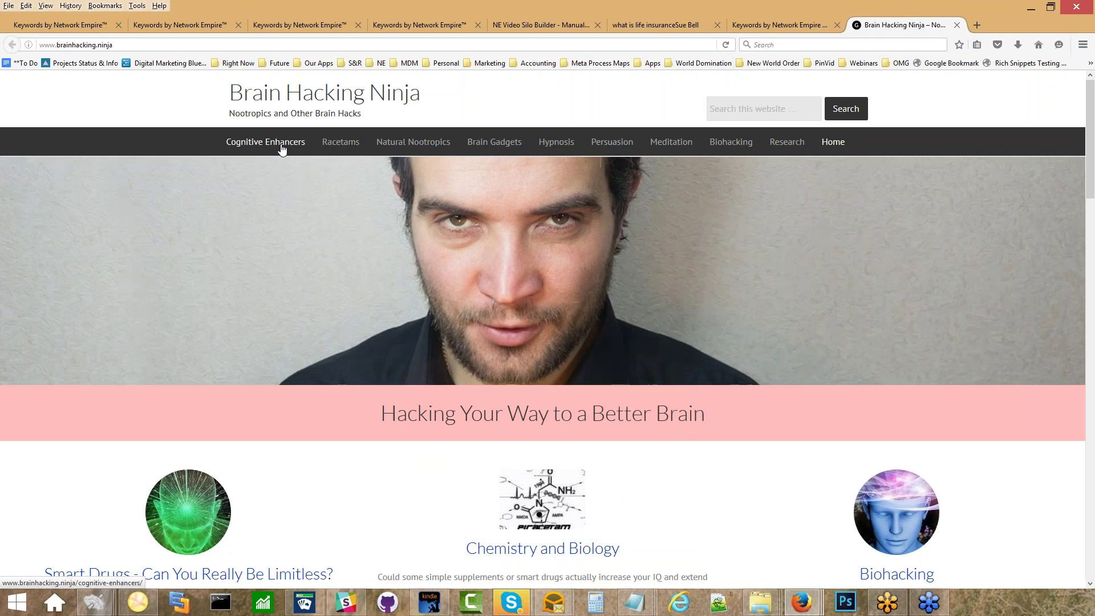
# Open the Cognitive Enhancers page and look over its video and PeakNootropics banner.
pyautogui.click(282, 149)
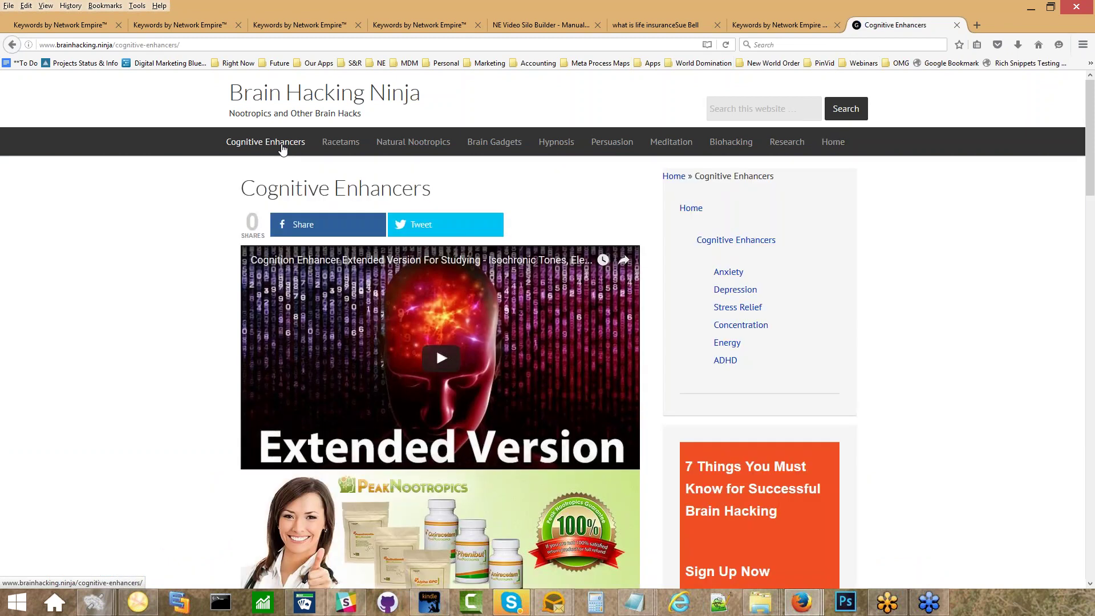
pyautogui.click(282, 148)
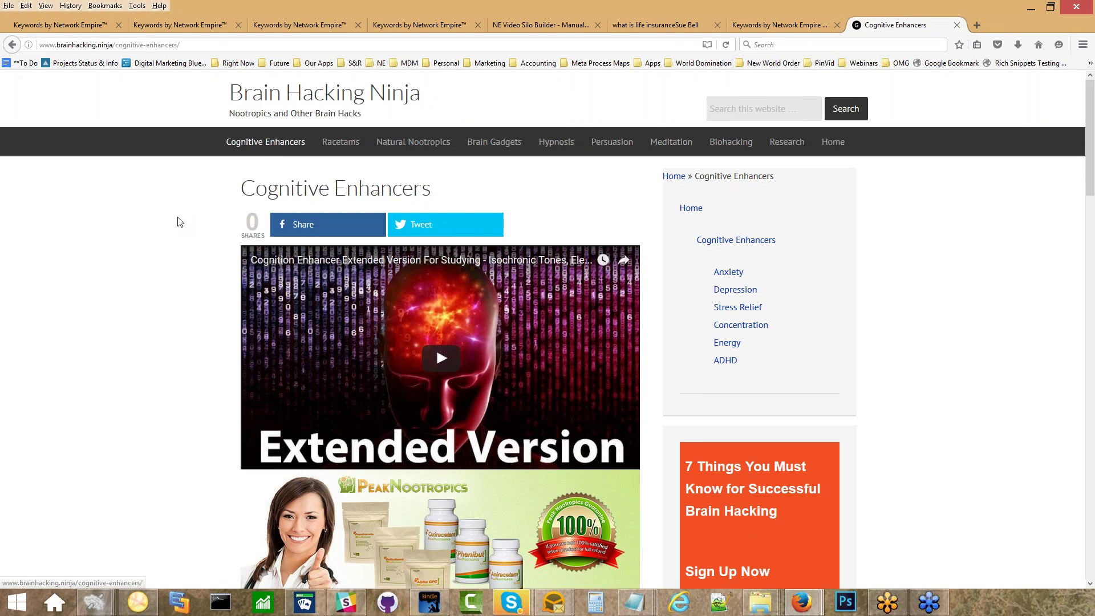
pyautogui.scroll(-20, 161, 229)
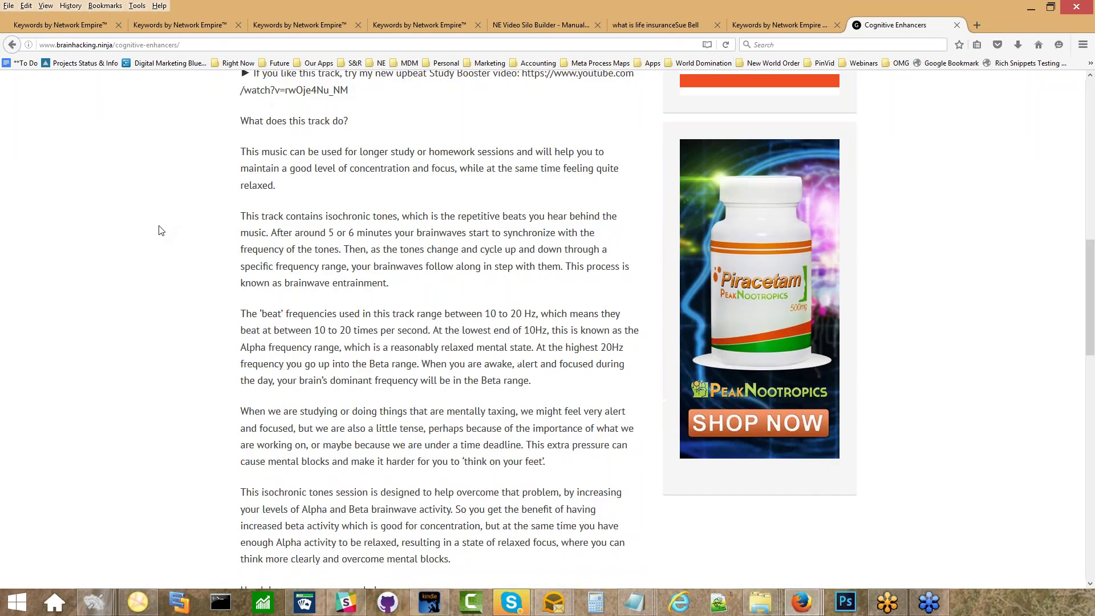
pyautogui.scroll(15, 161, 229)
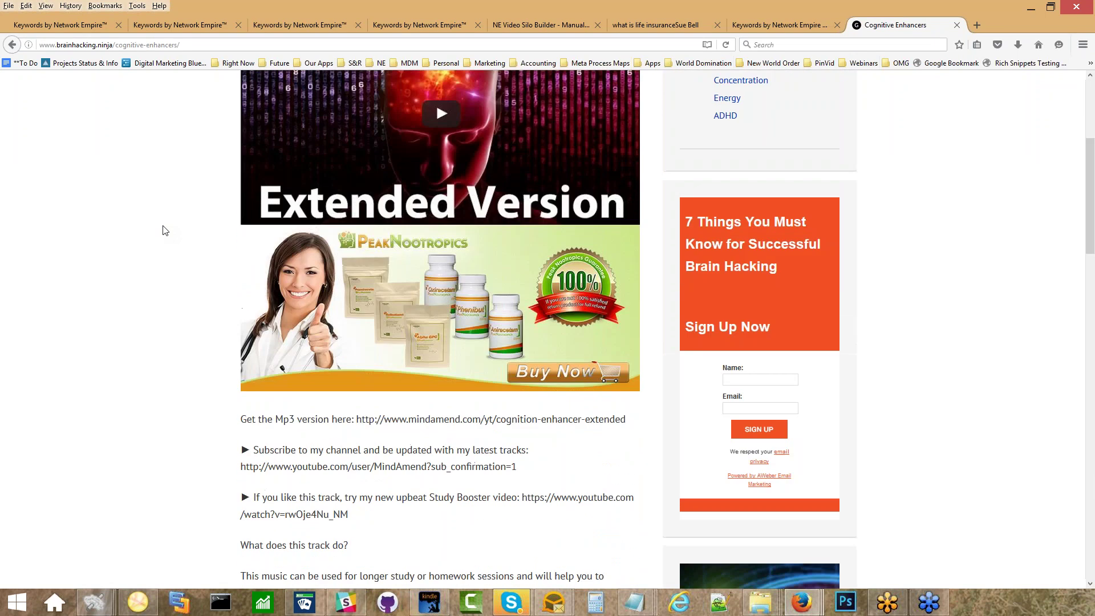
pyautogui.scroll(-3, 978, 440)
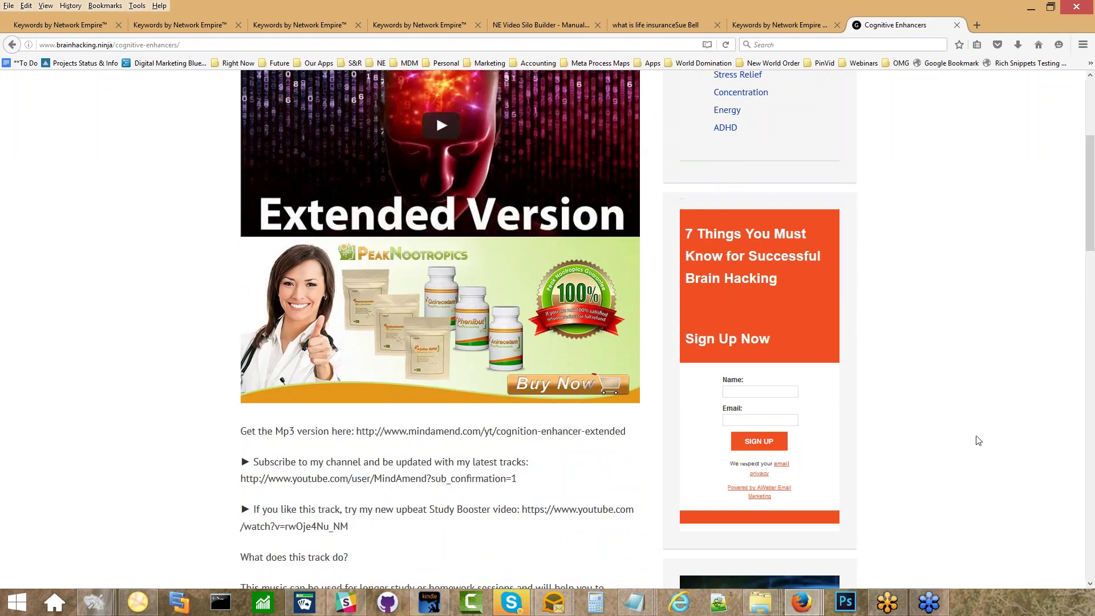
pyautogui.scroll(-10, 893, 395)
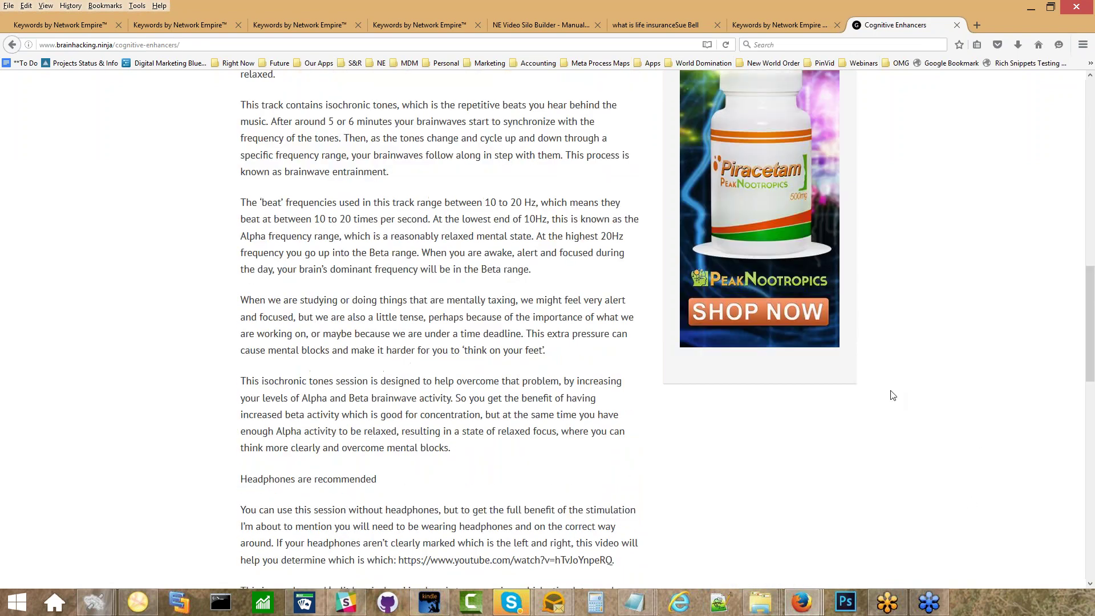
pyautogui.scroll(15, 893, 395)
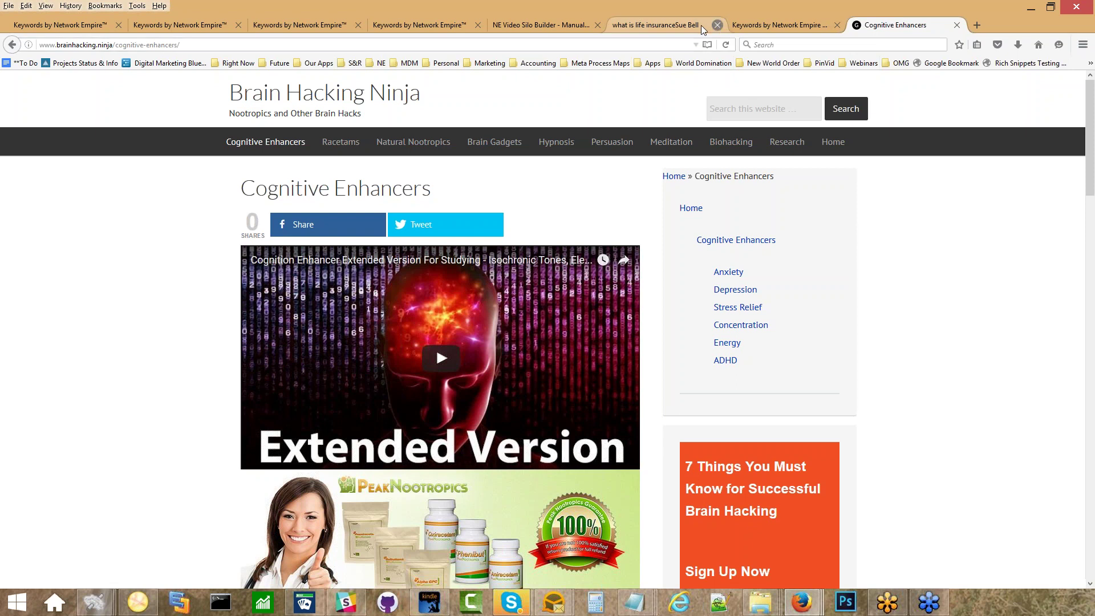
# Open the NE Video Silo Builder settings page in the WordPress admin tab.
pyautogui.click(665, 26)
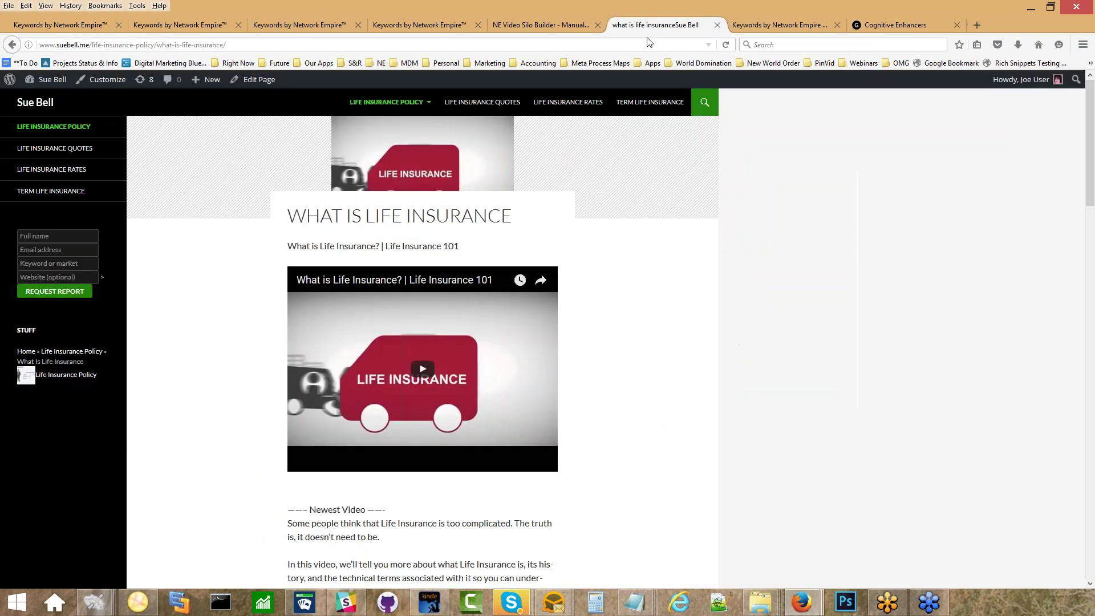
pyautogui.click(767, 30)
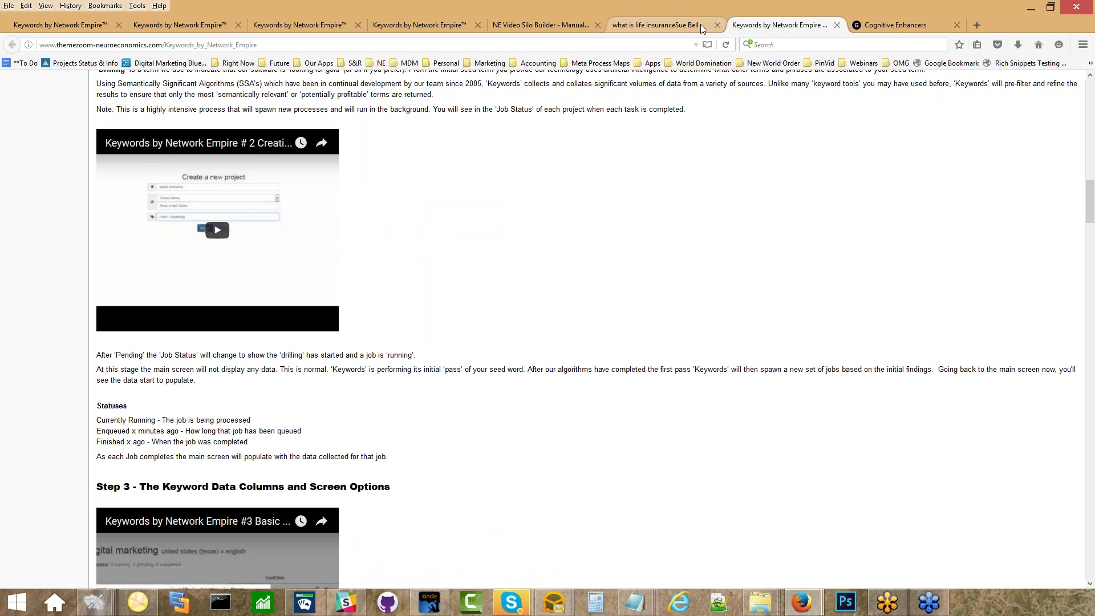
pyautogui.click(516, 25)
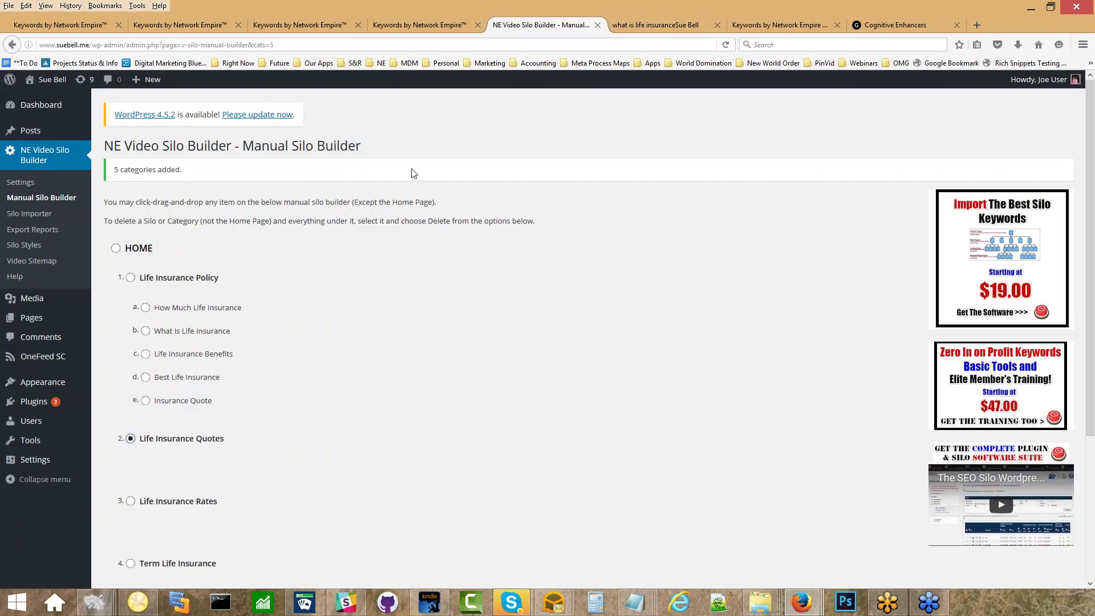
pyautogui.click(30, 183)
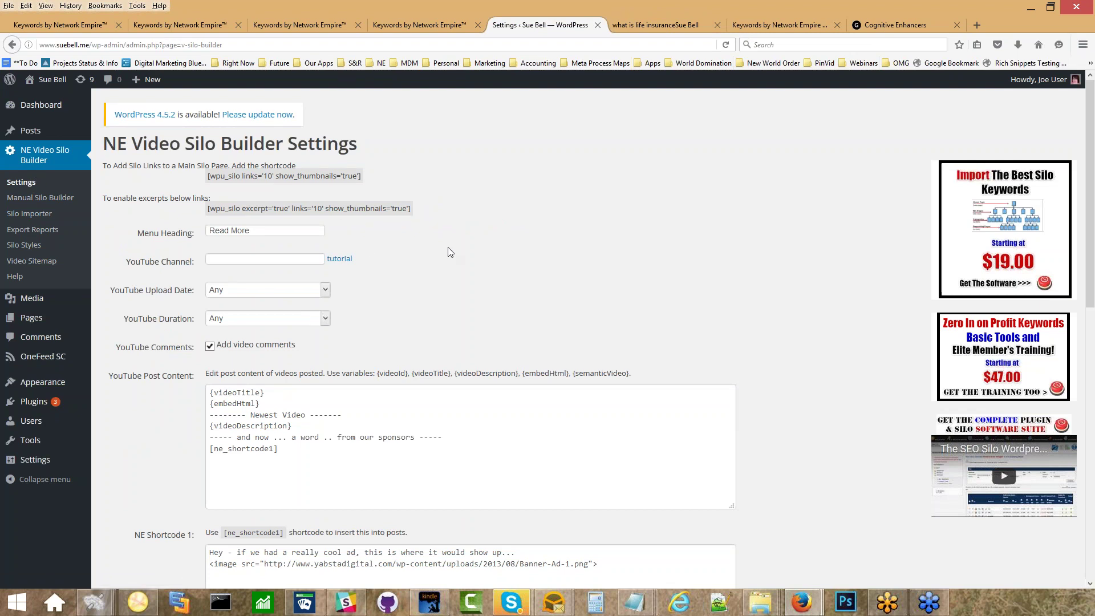
pyautogui.scroll(-2, 450, 252)
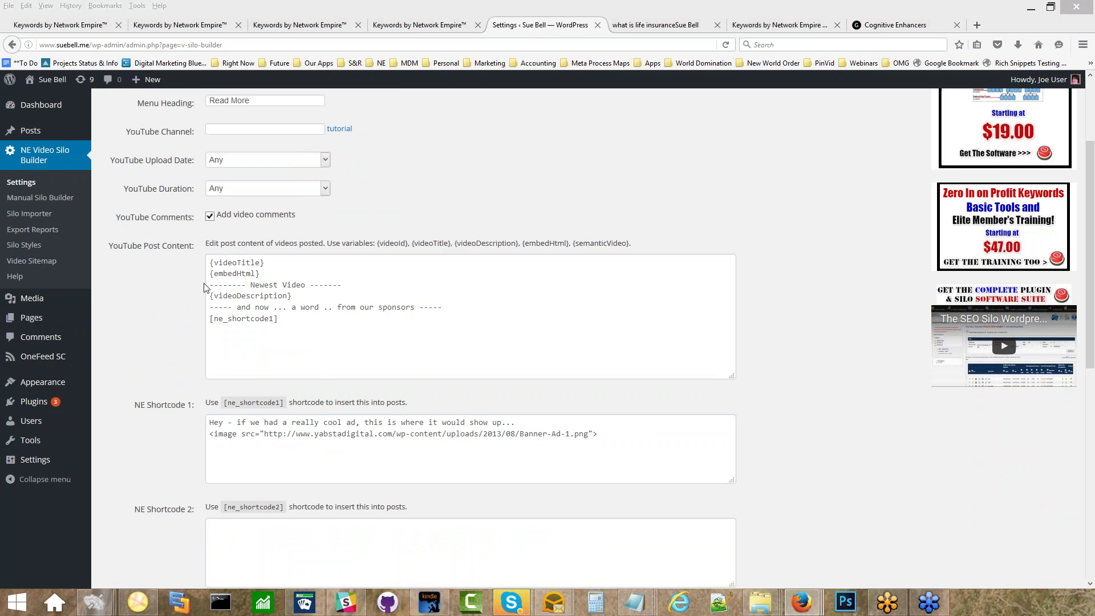
# Review the YouTube Post Content template lines ({videoTitle}, {embedHtml}, {videoDescription}), then return to the life insurance post.
pyautogui.click(209, 263)
pyautogui.moveTo(209, 263); pyautogui.dragTo(384, 333)
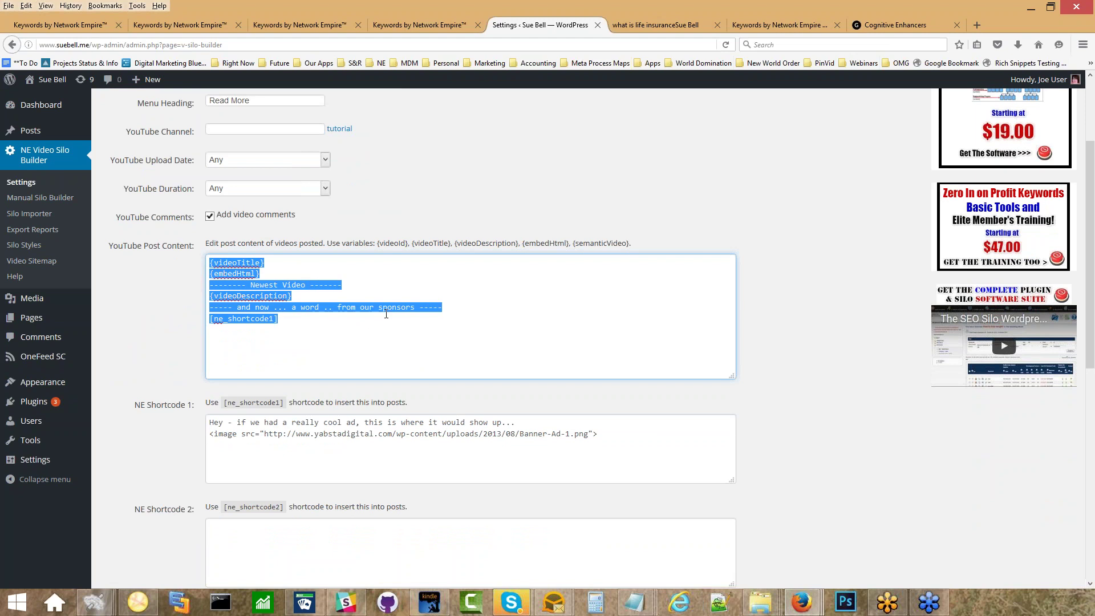
pyautogui.click(323, 286)
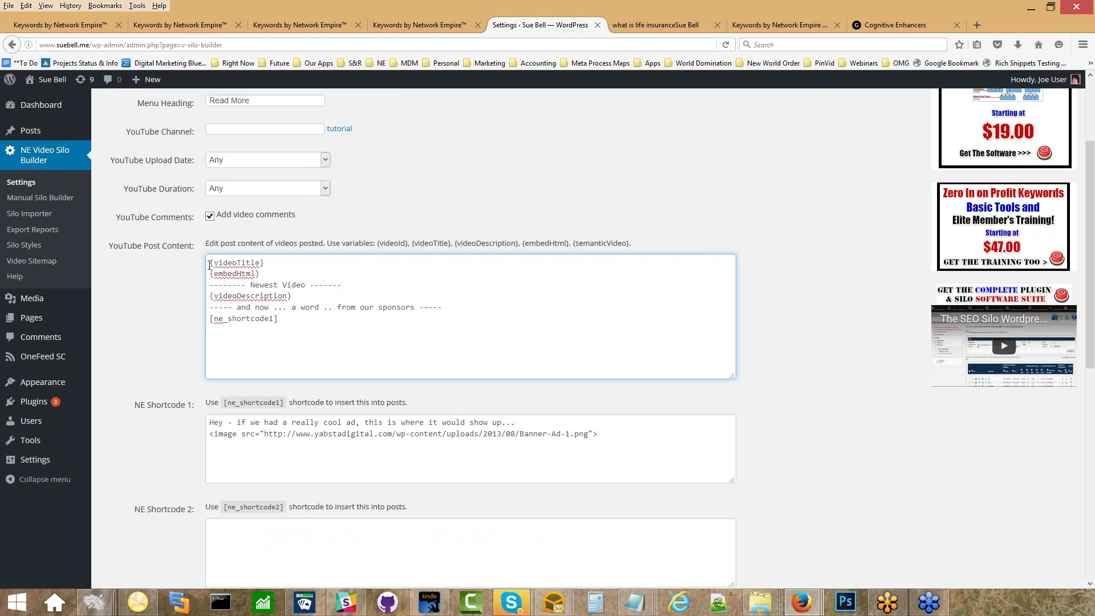
pyautogui.moveTo(210, 263); pyautogui.dragTo(372, 286)
pyautogui.click(211, 276)
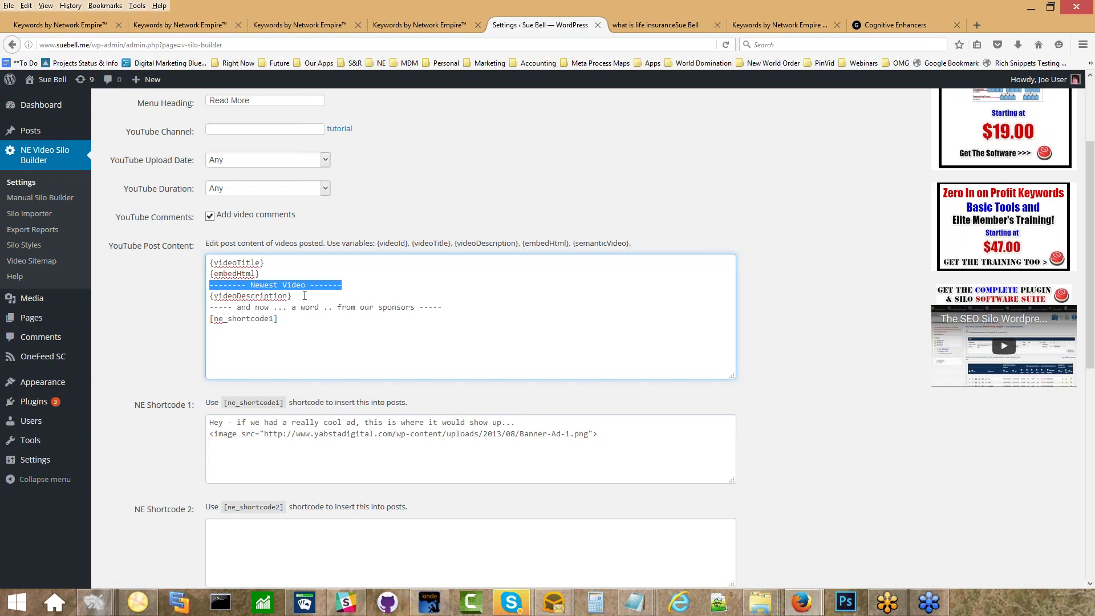
pyautogui.moveTo(305, 295); pyautogui.dragTo(167, 294)
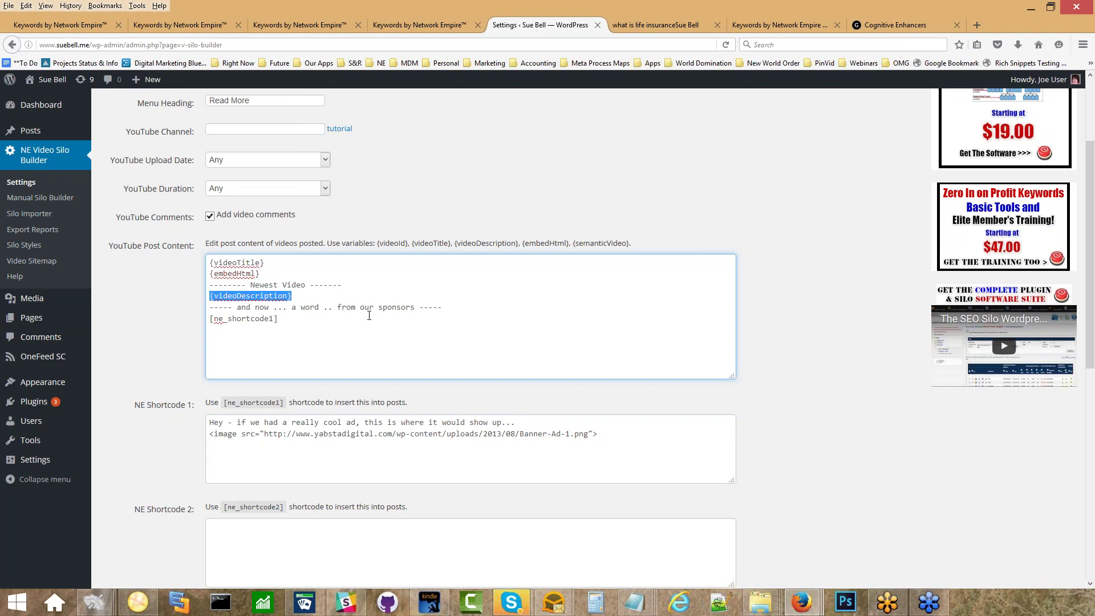
pyautogui.click(638, 25)
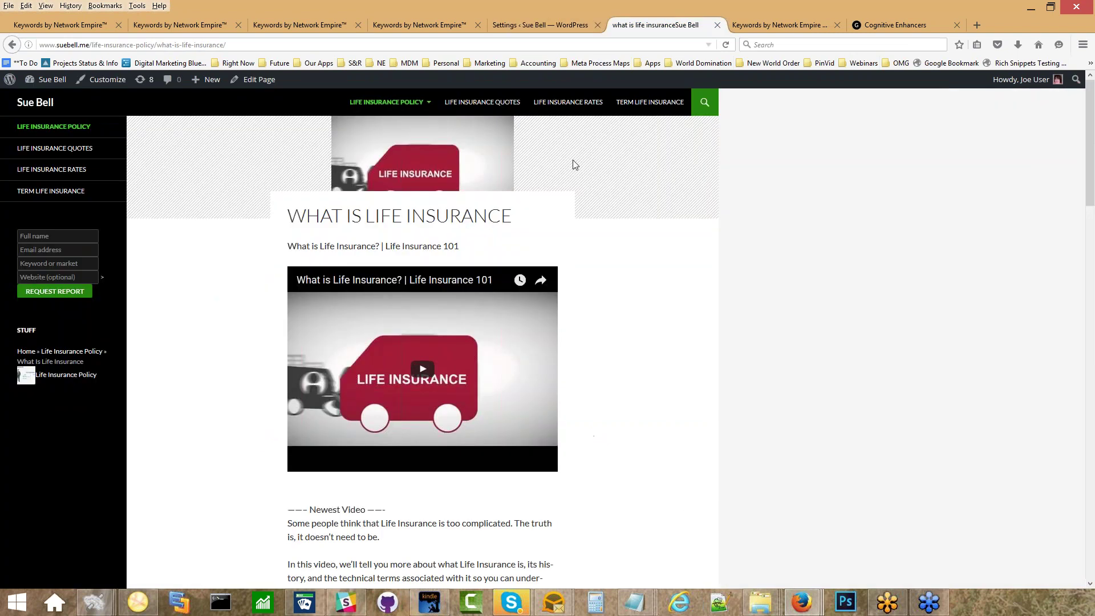
# On the life insurance post, highlight the 'from our sponsors' line and the sample ad below it.
pyautogui.scroll(-3, 600, 291)
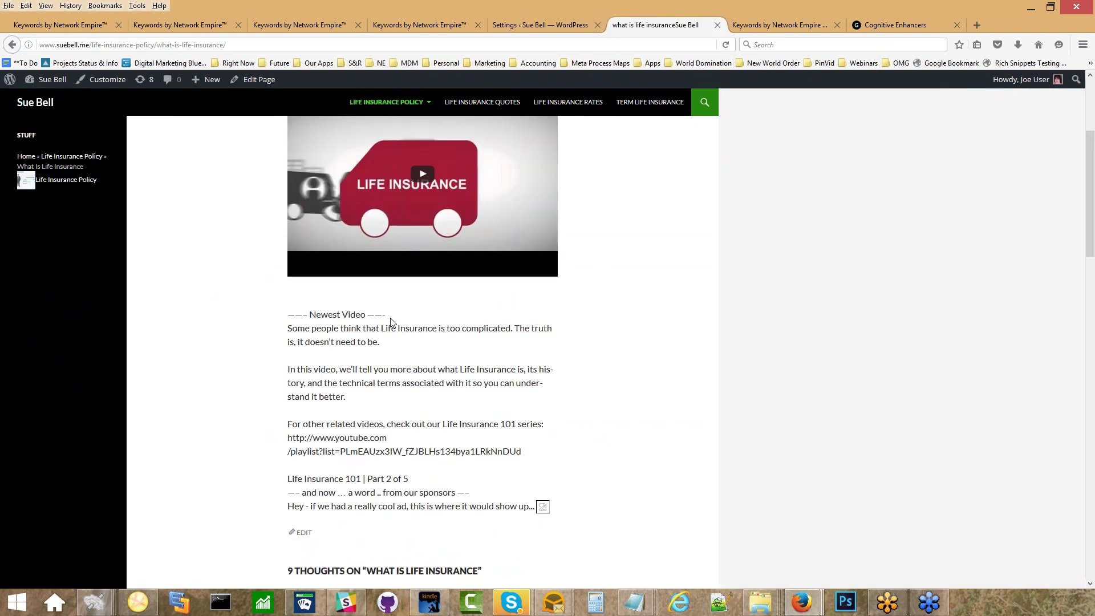
pyautogui.scroll(-3, 232, 306)
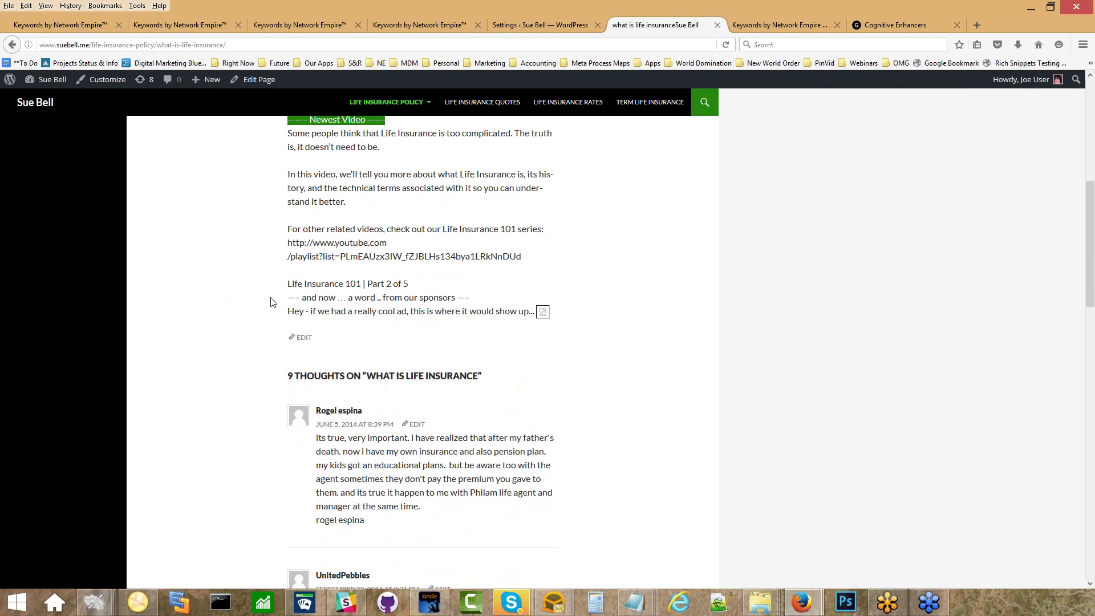
pyautogui.moveTo(288, 297); pyautogui.dragTo(457, 297)
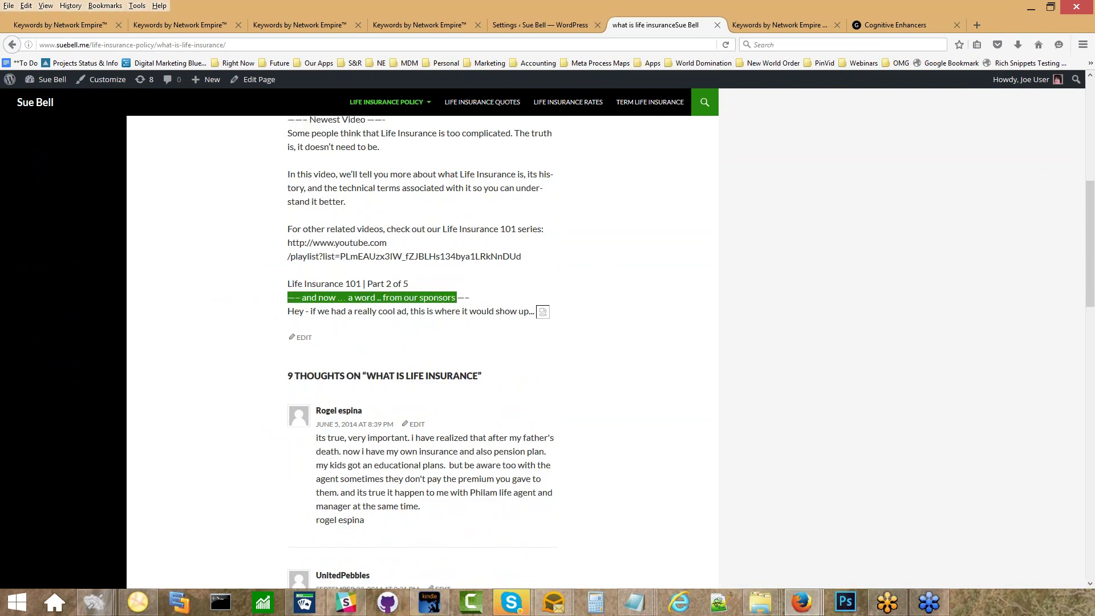
pyautogui.click(286, 312)
pyautogui.moveTo(287, 313); pyautogui.dragTo(500, 313)
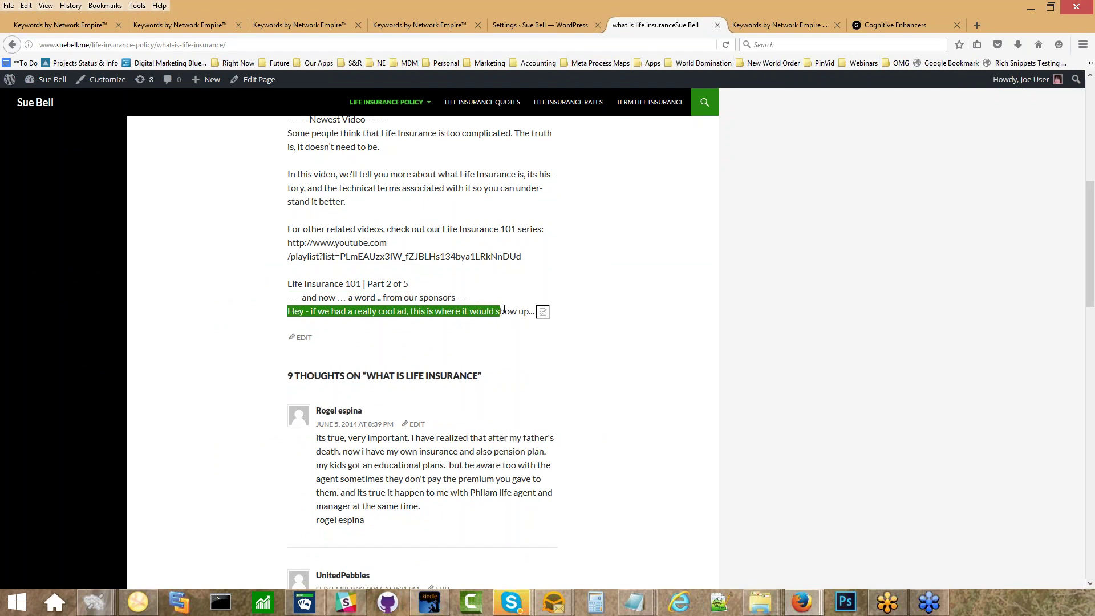
# Review the NE Shortcode 1 ad text in the settings, then return to Cognitive Enhancers.
pyautogui.click(550, 23)
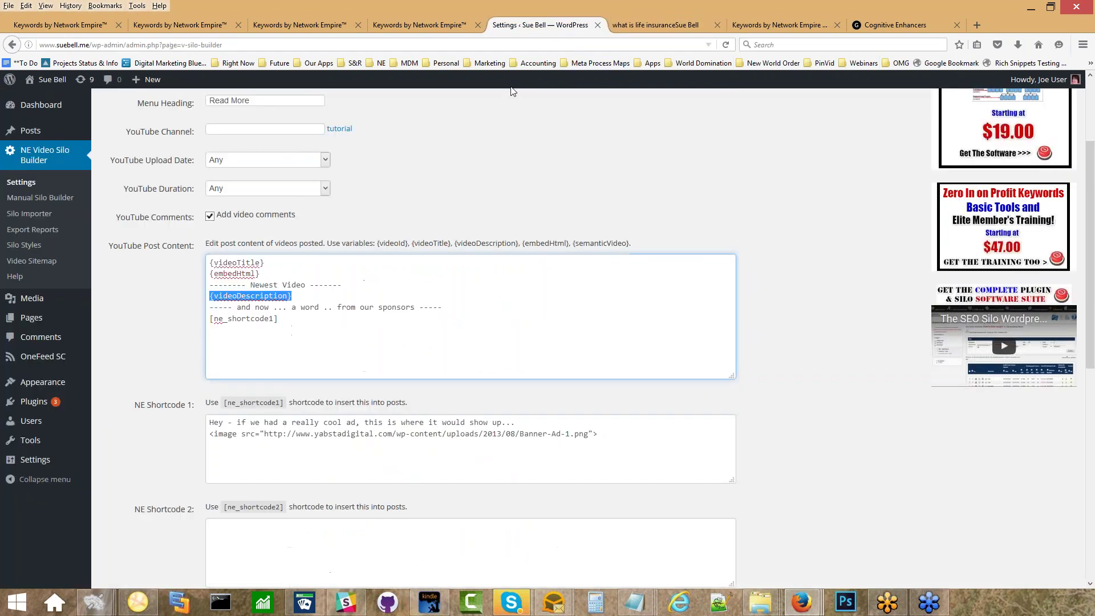
pyautogui.scroll(-2, 384, 300)
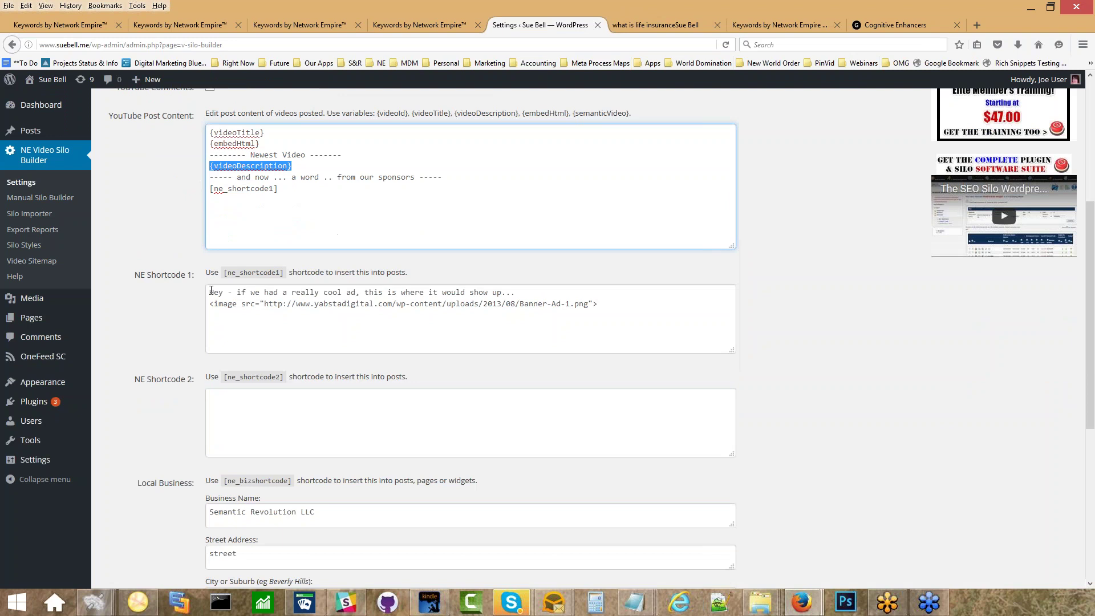
pyautogui.moveTo(211, 291); pyautogui.dragTo(529, 294)
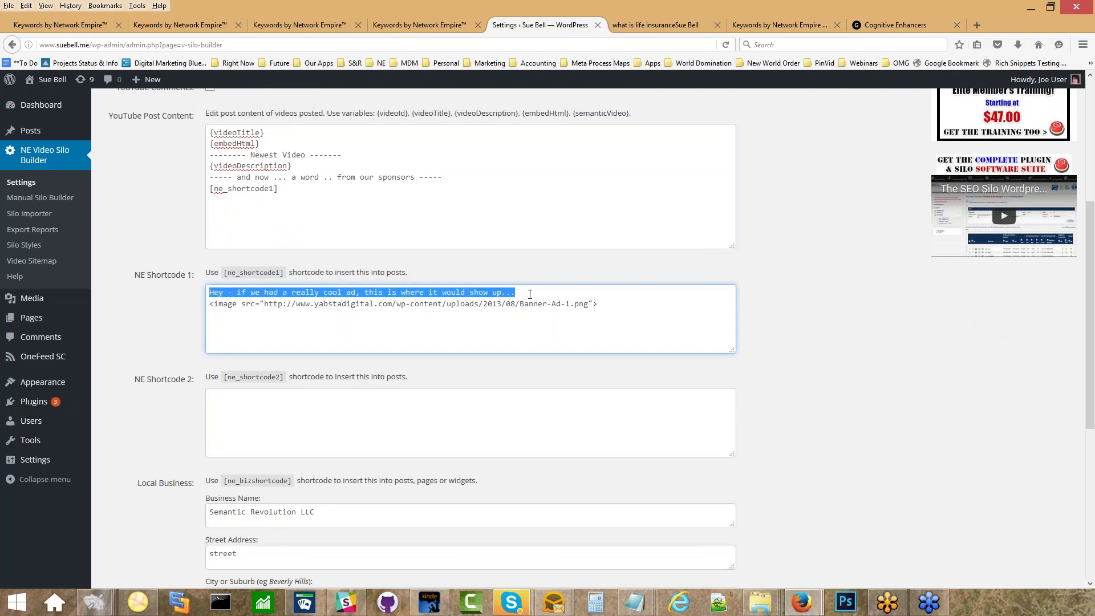
pyautogui.click(591, 305)
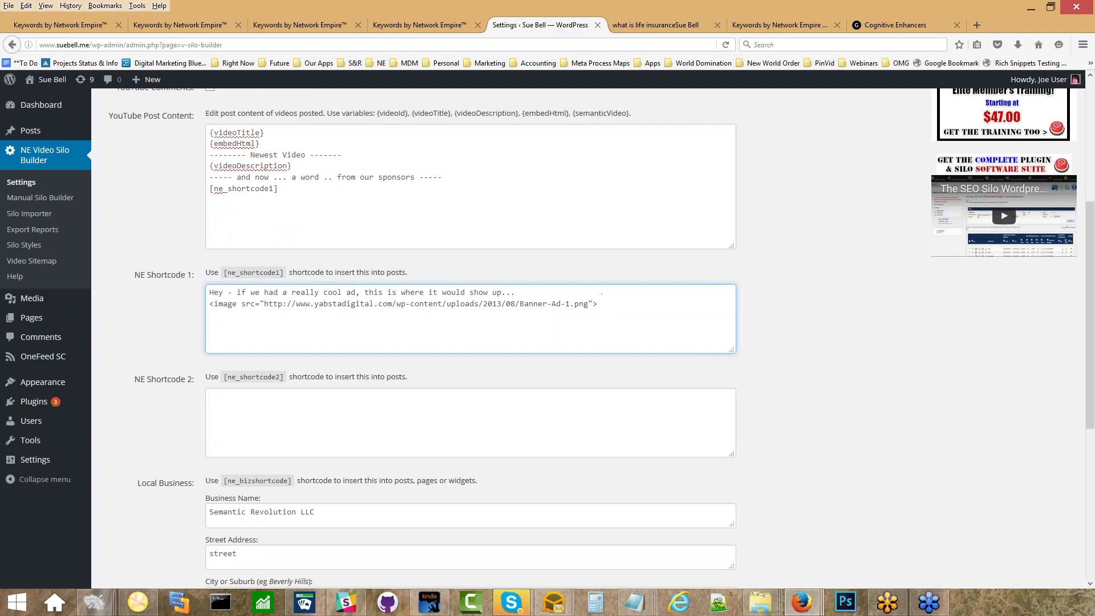
pyautogui.click(884, 25)
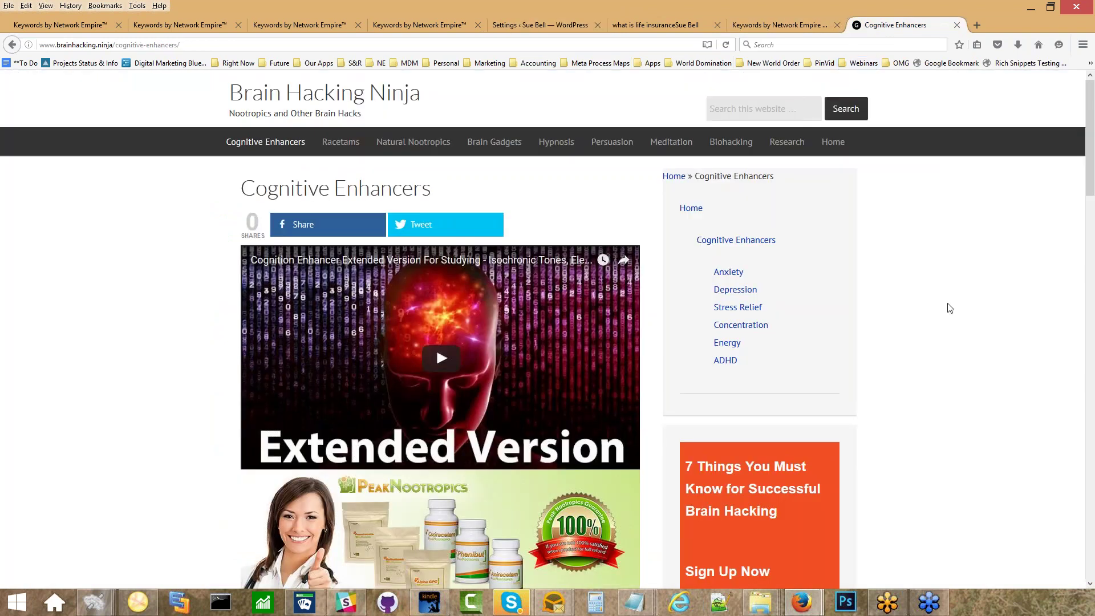
# View the PeakNootropics banner image (ebbadf97.jpg) on its own and select its full URL.
pyautogui.scroll(-3, 950, 308)
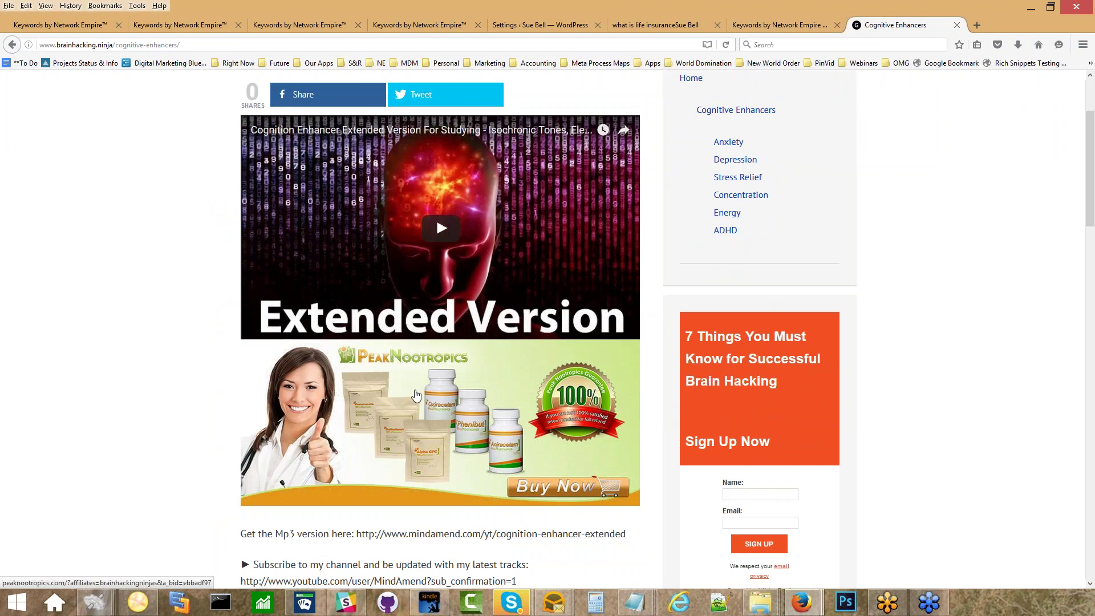
pyautogui.rightClick(418, 394)
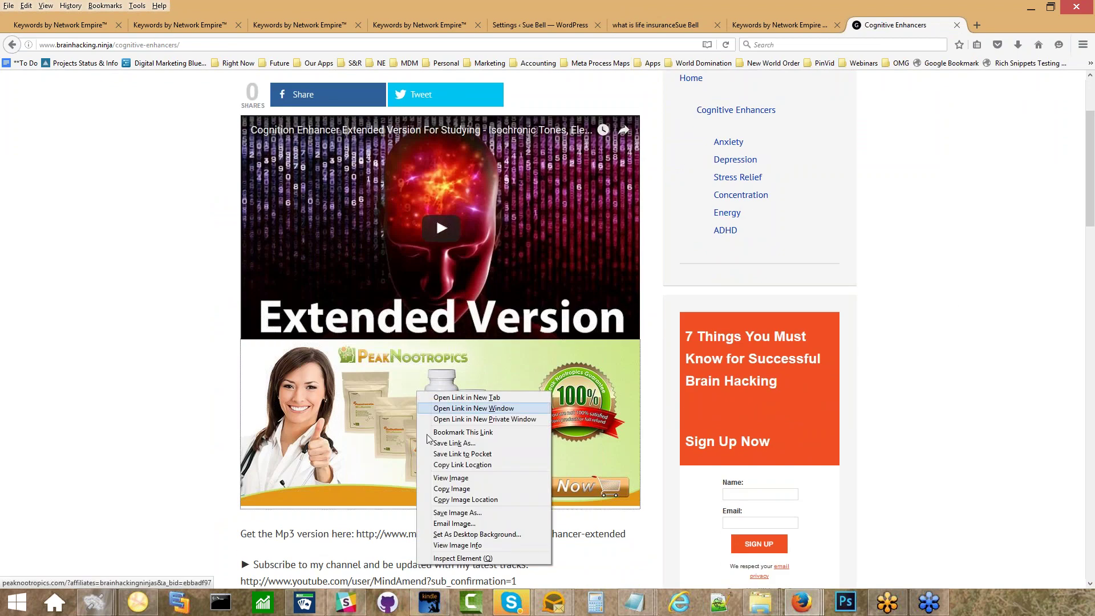
pyautogui.click(451, 478)
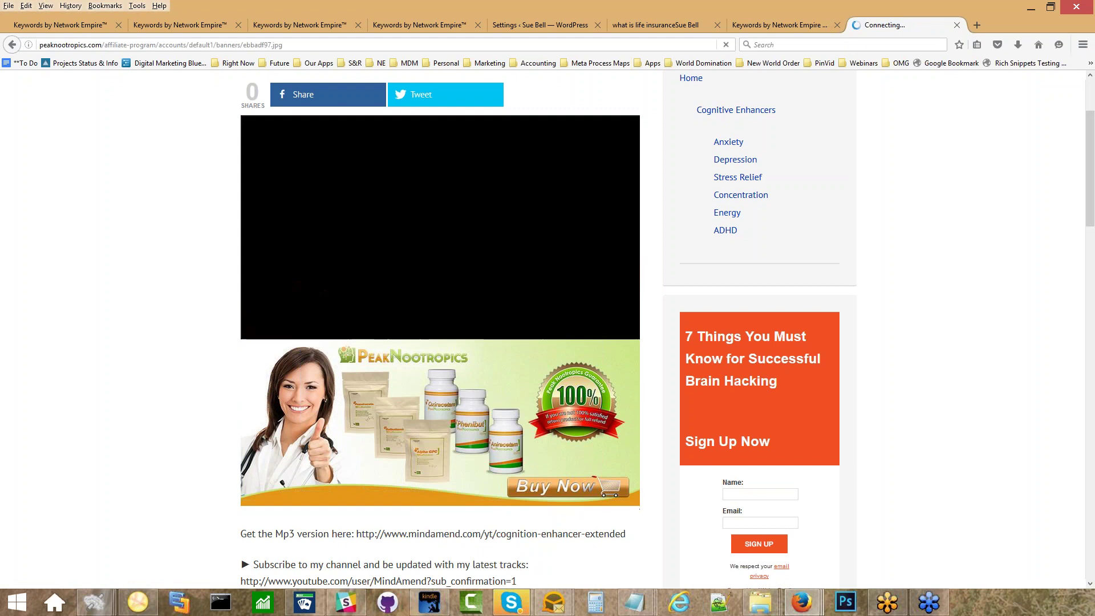
pyautogui.click(306, 43)
pyautogui.hotkey('ctrl', 'c')
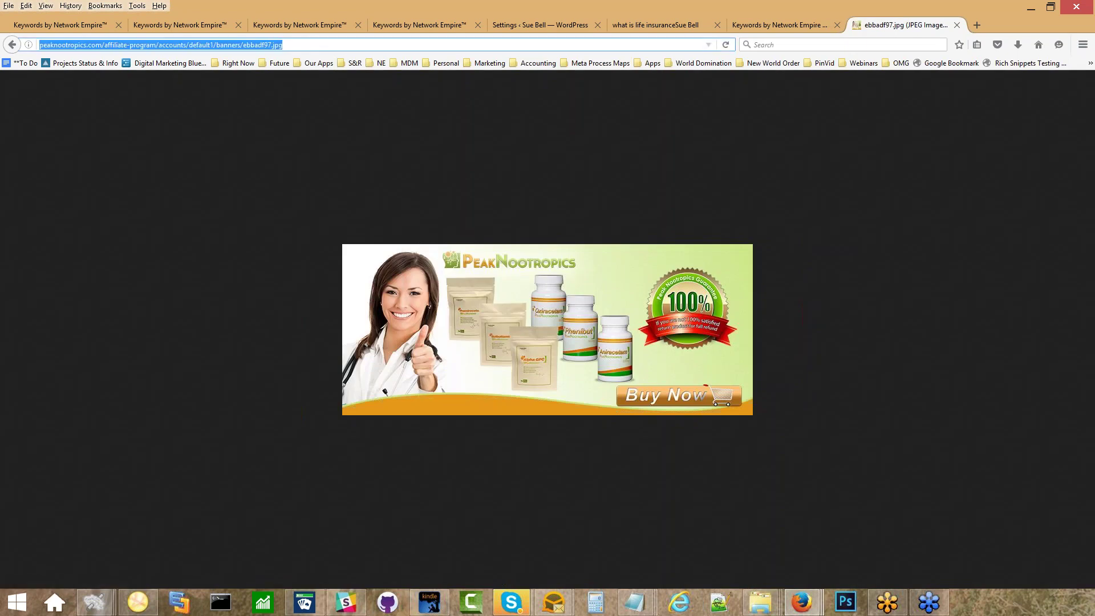
pyautogui.click(611, 25)
pyautogui.click(523, 24)
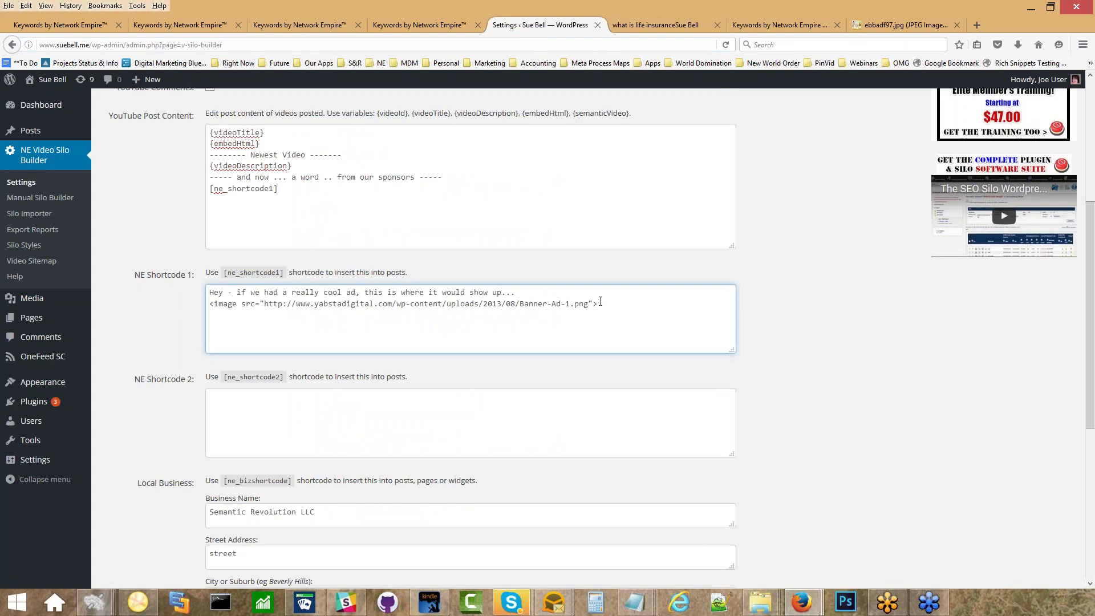
# Replace the NE Shortcode 1 image URL with the ebbadf97.jpg banner URL and save the settings.
pyautogui.moveTo(590, 303); pyautogui.dragTo(267, 303)
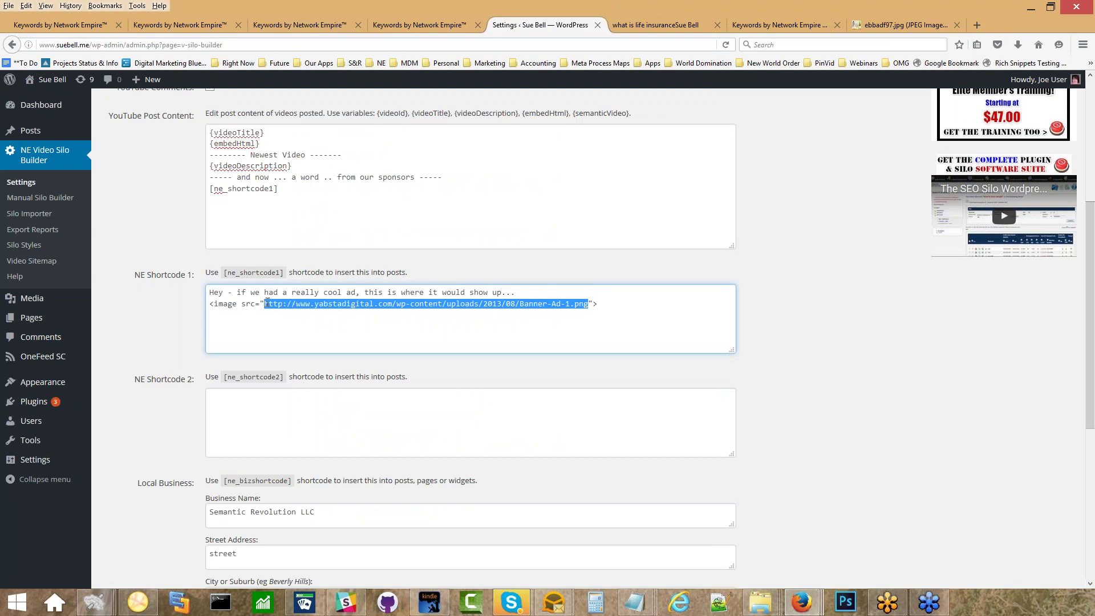
pyautogui.hotkey('ctrl', 'v')
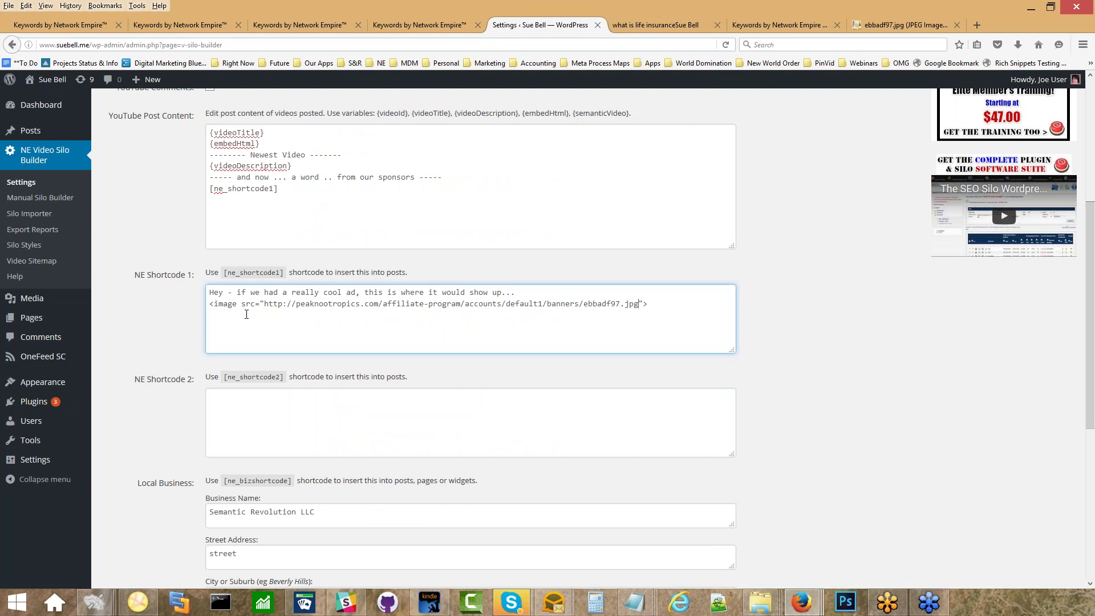
pyautogui.scroll(-8, 176, 348)
pyautogui.click(238, 519)
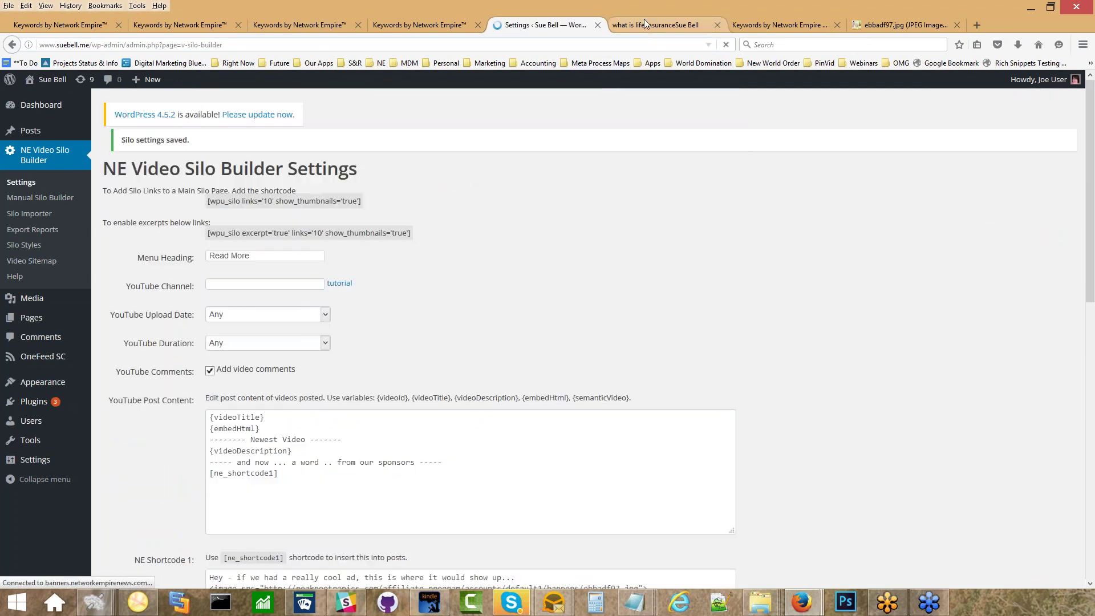
# Reload the life insurance post to confirm the PeakNootropics banner appears under the sponsors line.
pyautogui.click(644, 23)
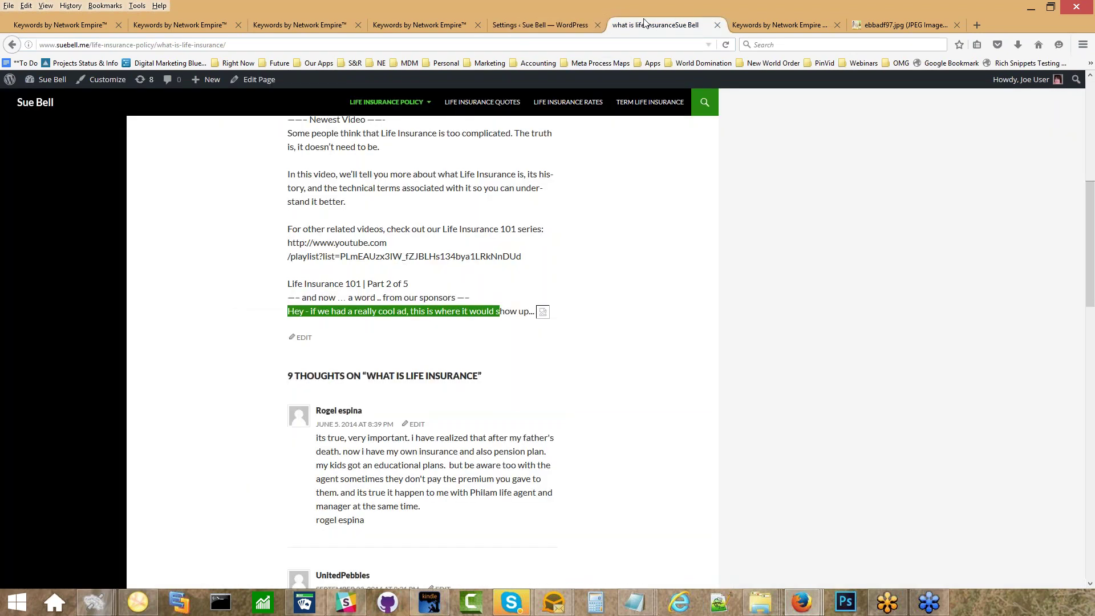
pyautogui.click(726, 45)
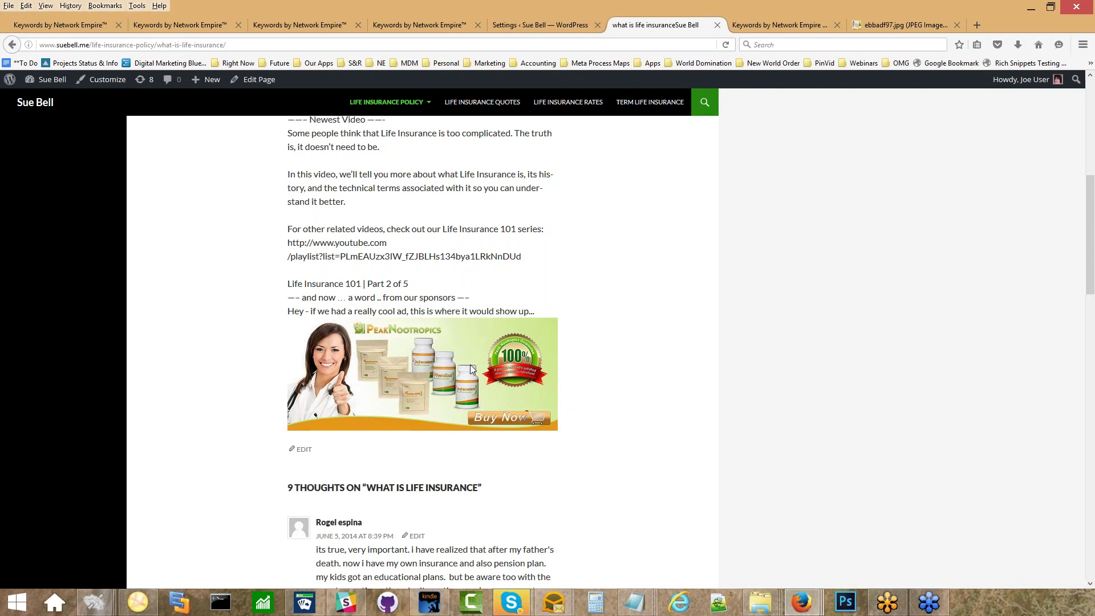
pyautogui.click(553, 28)
pyautogui.scroll(-6, 295, 470)
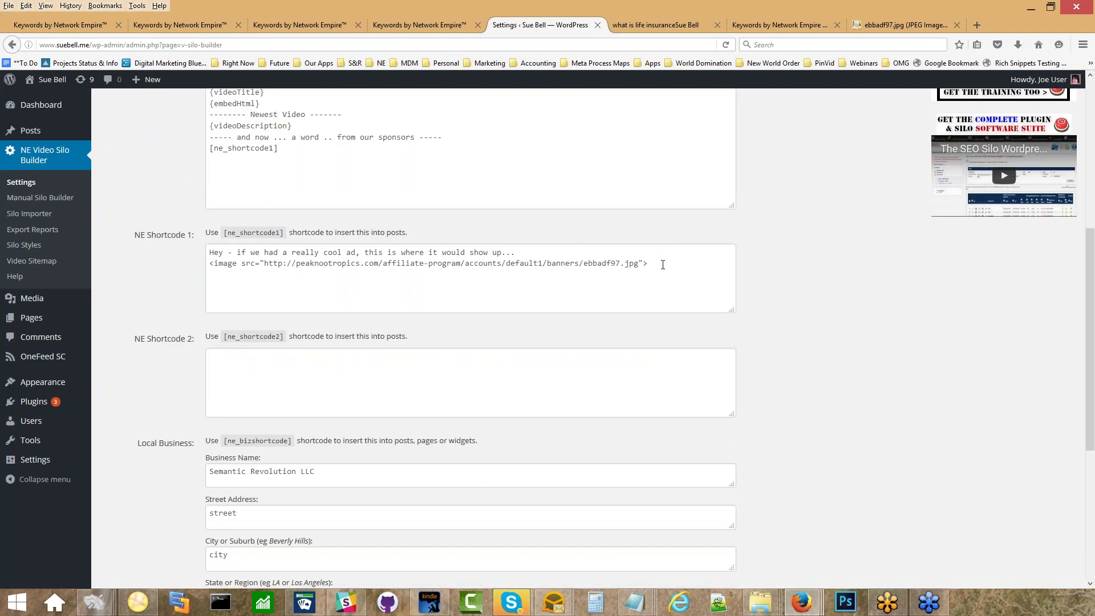
# Empty NE Shortcode 1, save, and reload the life insurance post to confirm the ad is gone.
pyautogui.moveTo(656, 264); pyautogui.dragTo(147, 227)
pyautogui.hotkey('ctrl', 'c')
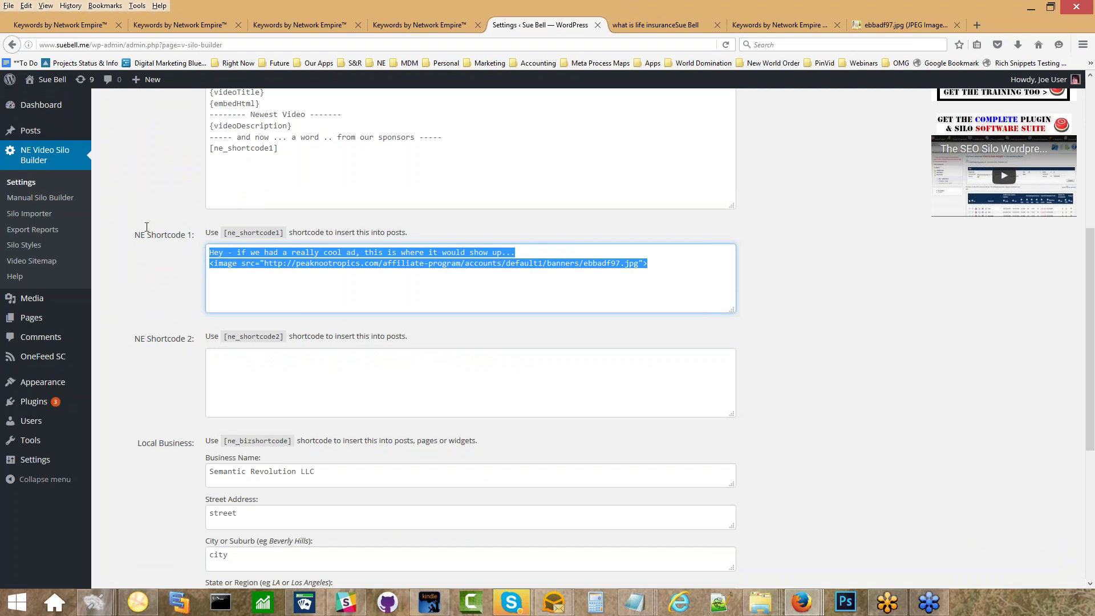
pyautogui.press('Delete')
pyautogui.scroll(-5, 152, 361)
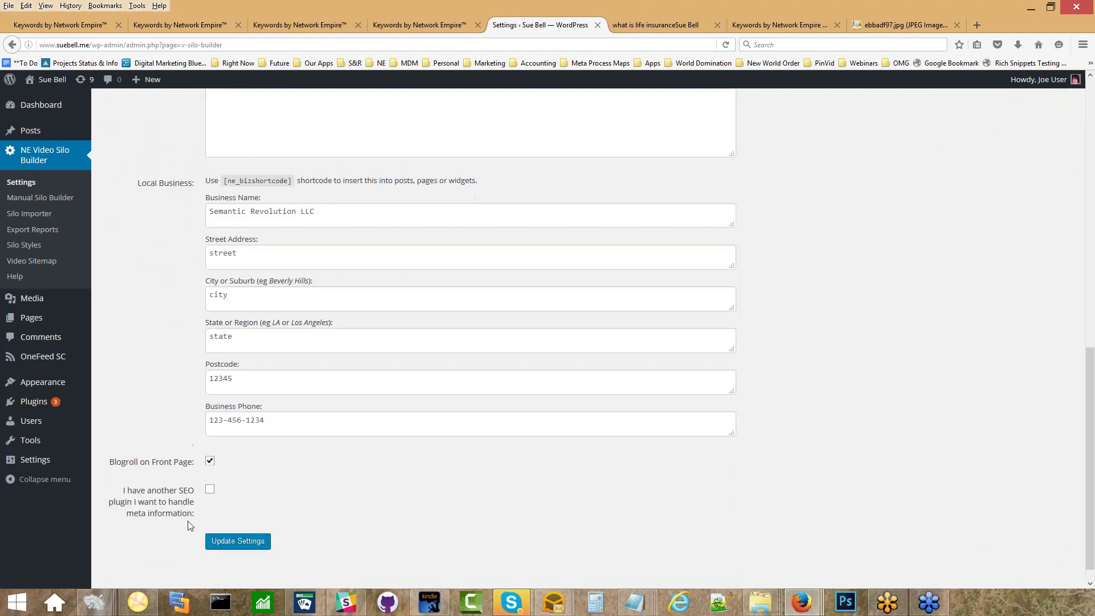
pyautogui.click(227, 544)
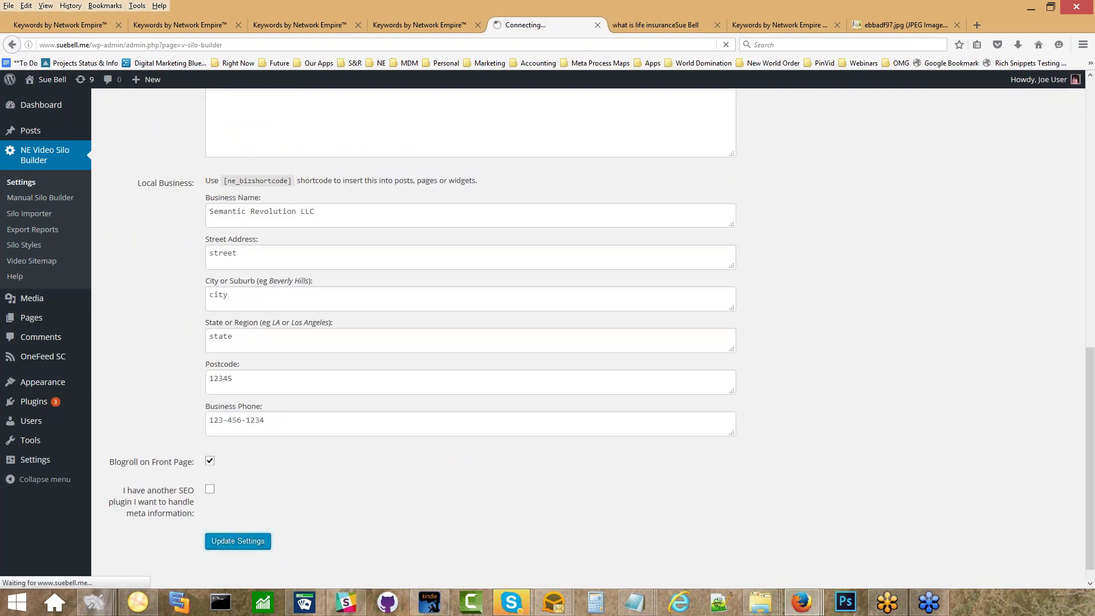
pyautogui.click(652, 22)
pyautogui.click(726, 45)
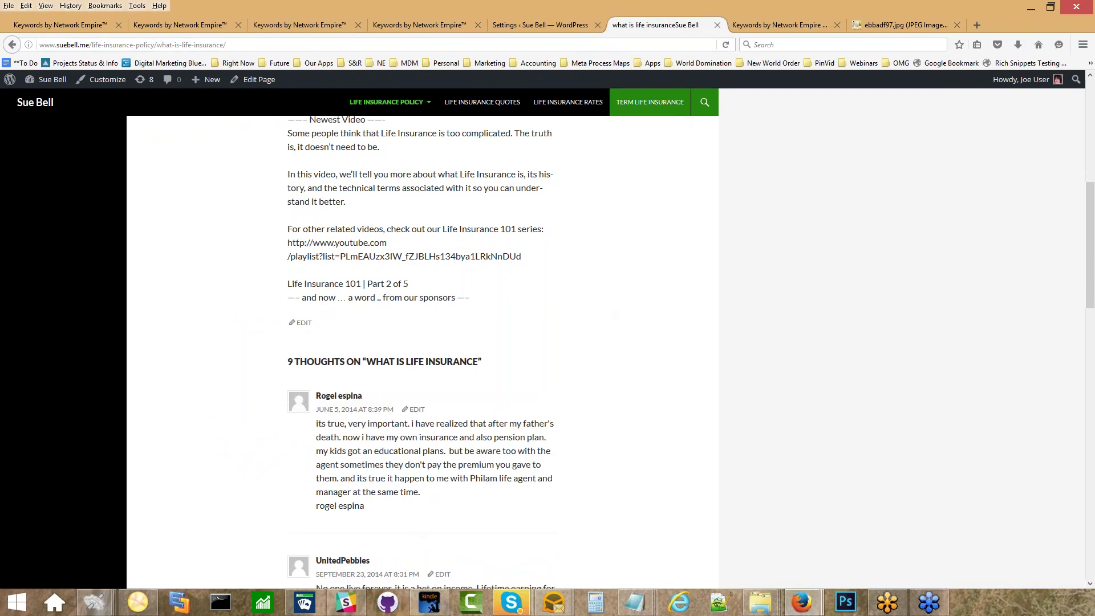
pyautogui.click(529, 26)
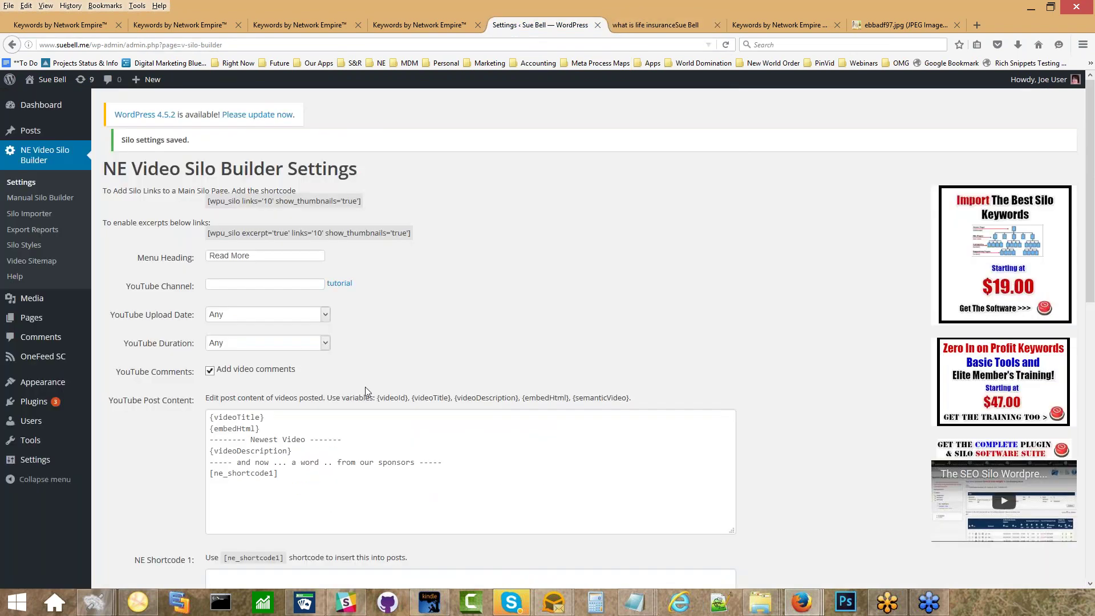
# Select all the YouTube Post Content text, then place the cursor in the empty NE Shortcode 1 box.
pyautogui.click(244, 463)
pyautogui.hotkey('ctrl', 'a')
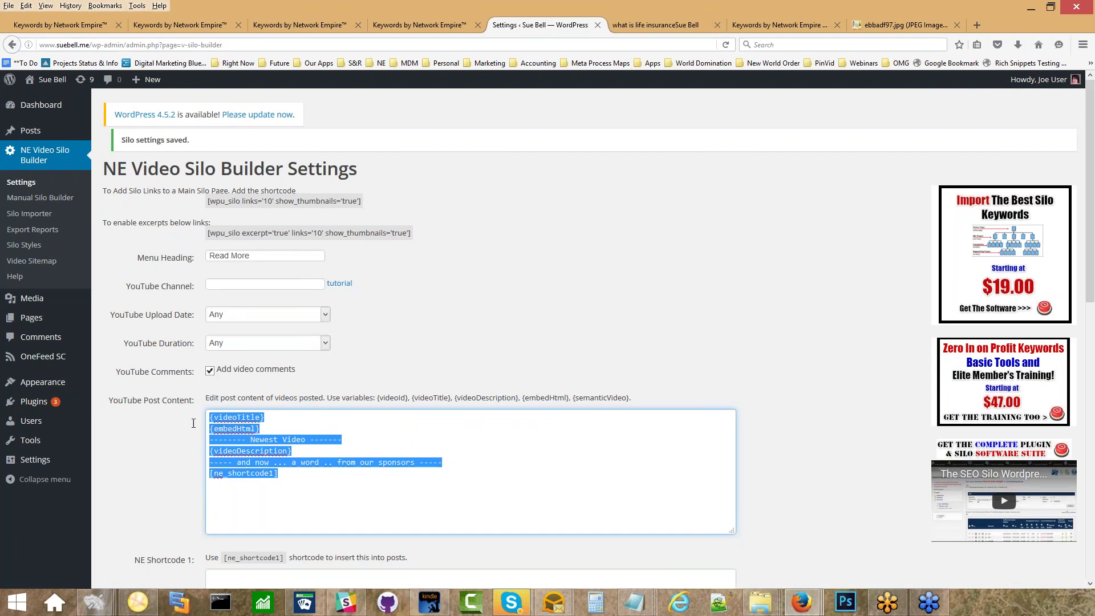
pyautogui.scroll(-5, 171, 441)
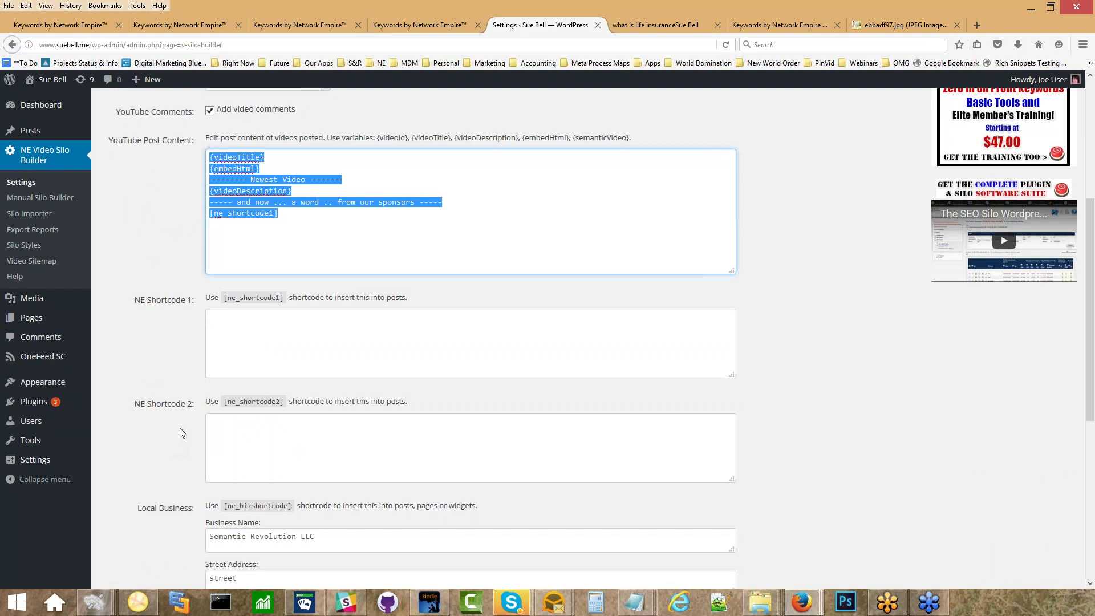
pyautogui.click(234, 348)
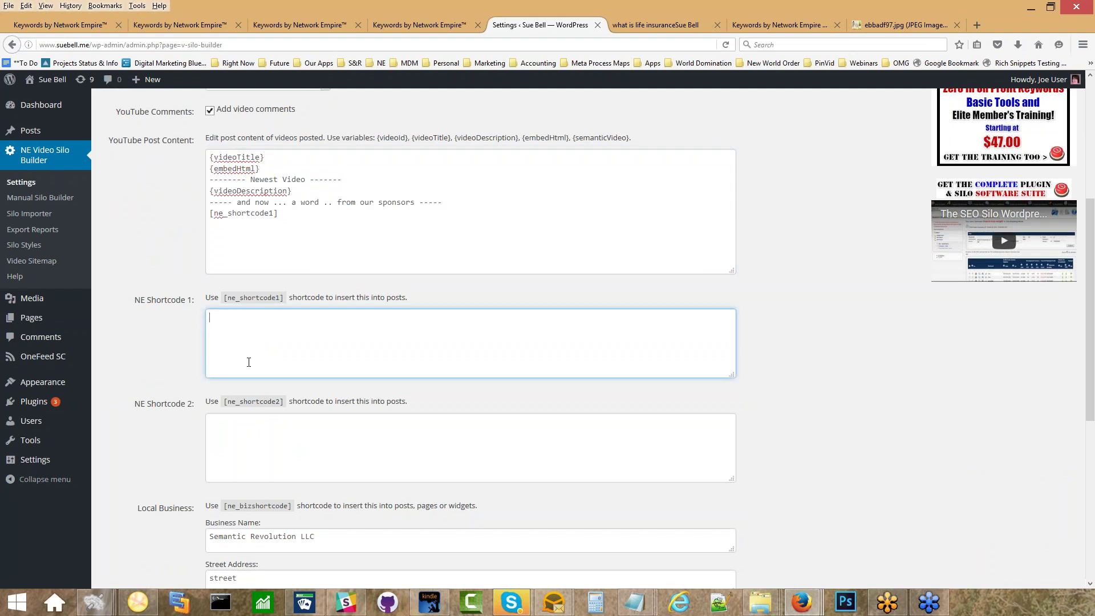
# Paste the ad text back into NE Shortcode 1, save, and scroll the life insurance post to its comments.
pyautogui.hotkey('ctrl', 'v')
pyautogui.scroll(-4, 146, 423)
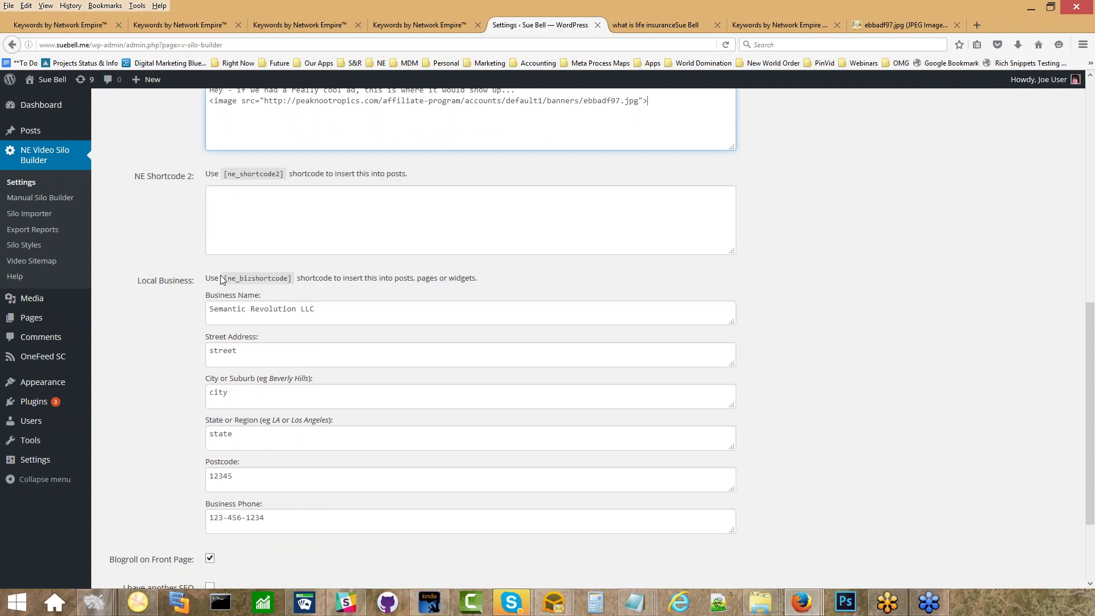
pyautogui.scroll(-4, 221, 280)
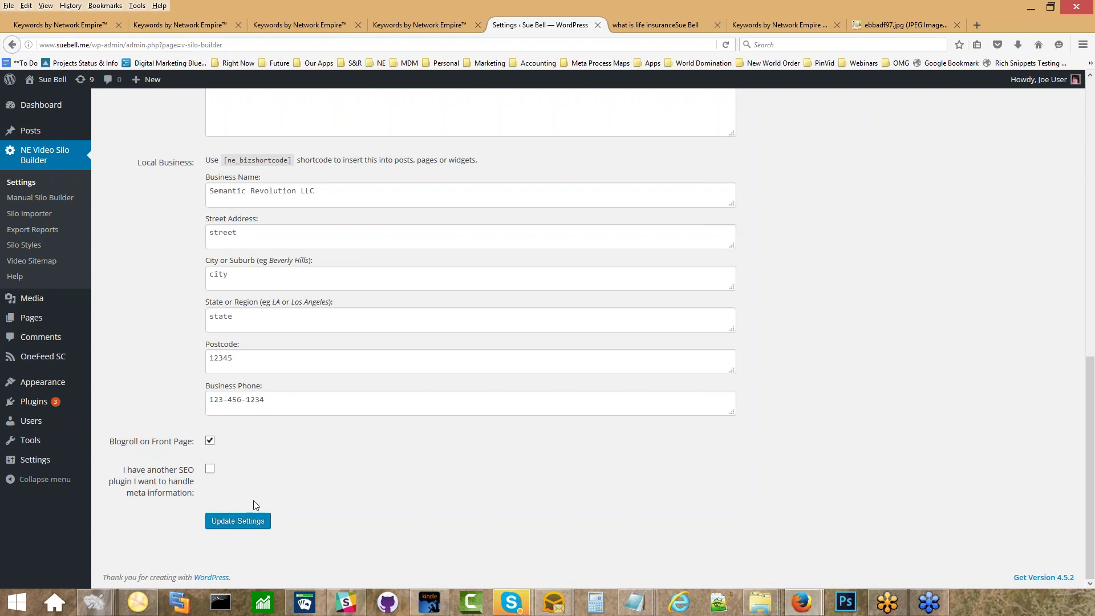
pyautogui.click(223, 522)
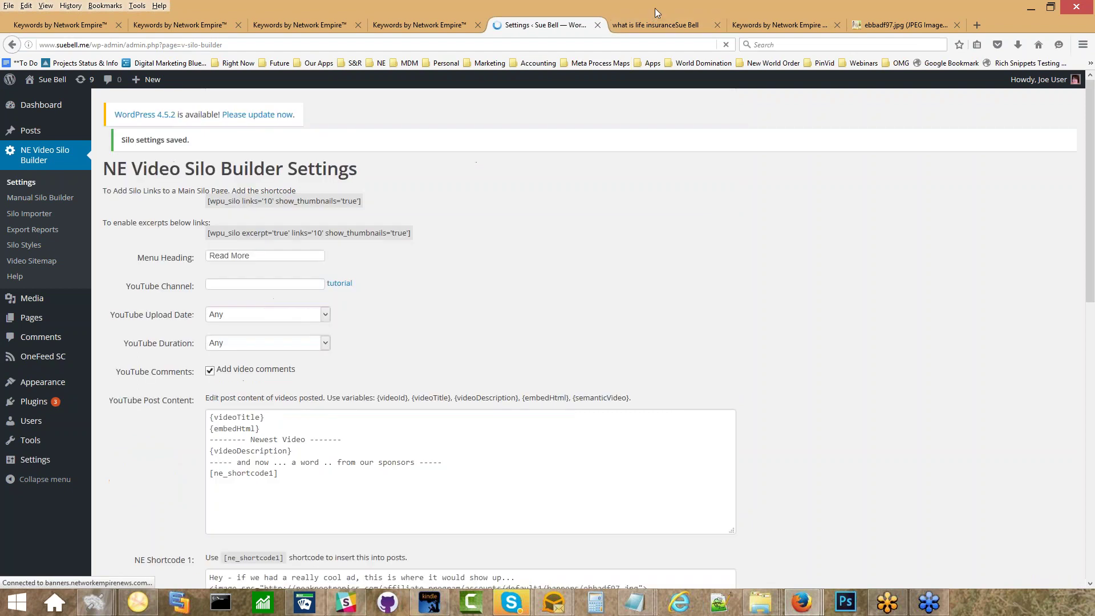
pyautogui.click(656, 24)
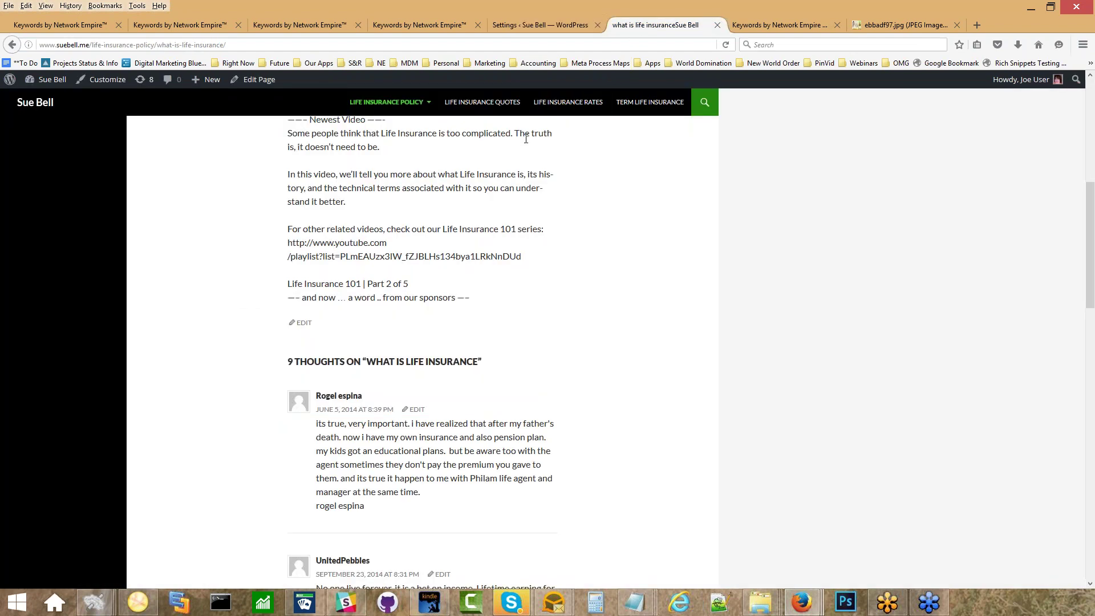
pyautogui.scroll(-2, 535, 277)
pyautogui.scroll(-15, 535, 276)
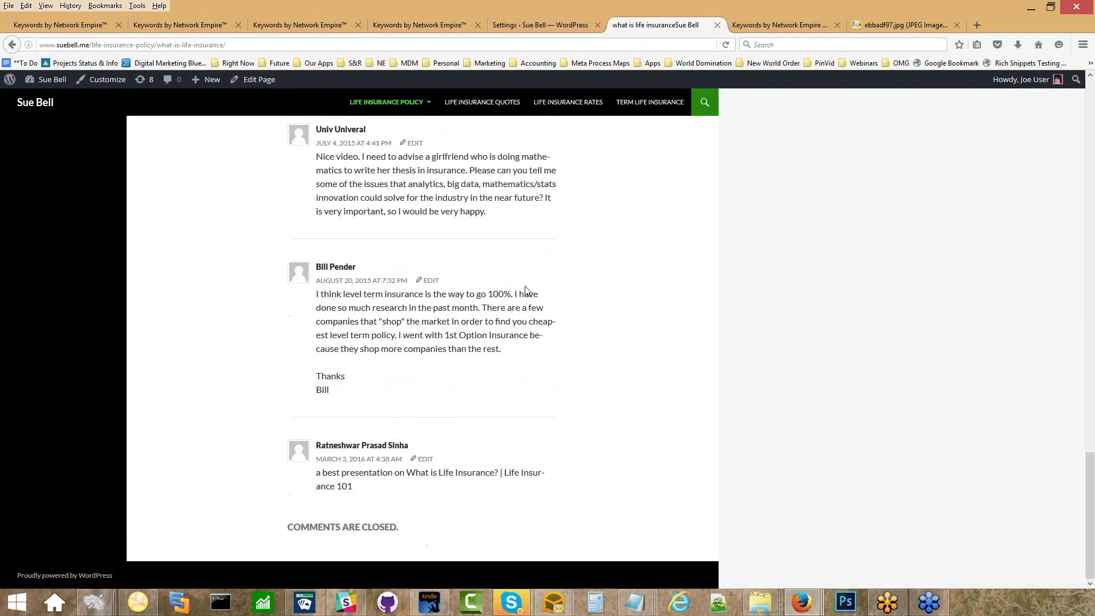
pyautogui.scroll(20, 526, 285)
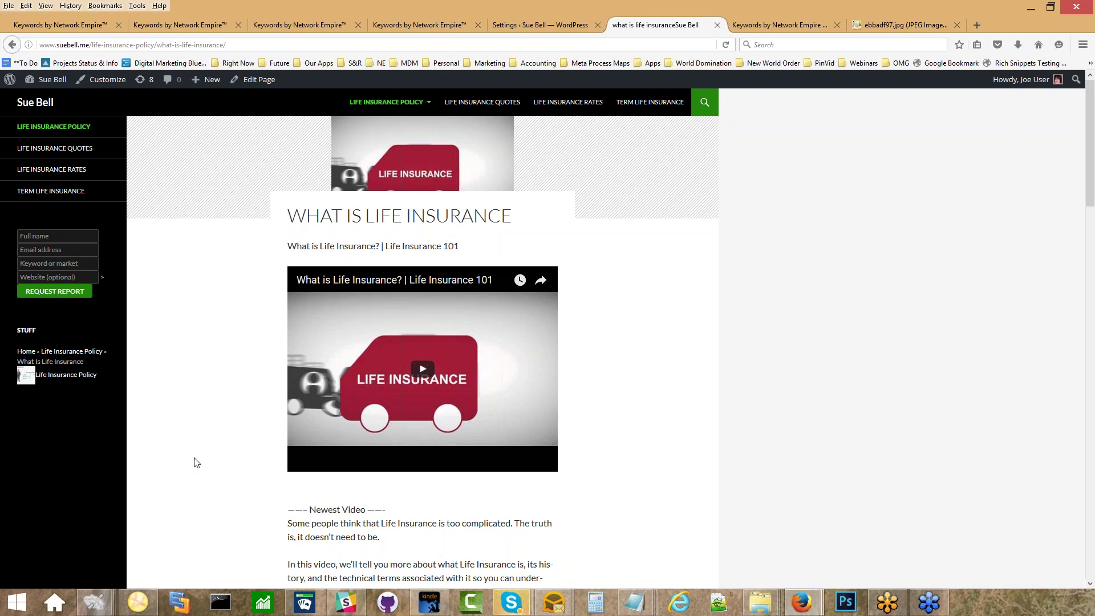
pyautogui.scroll(-15, 251, 450)
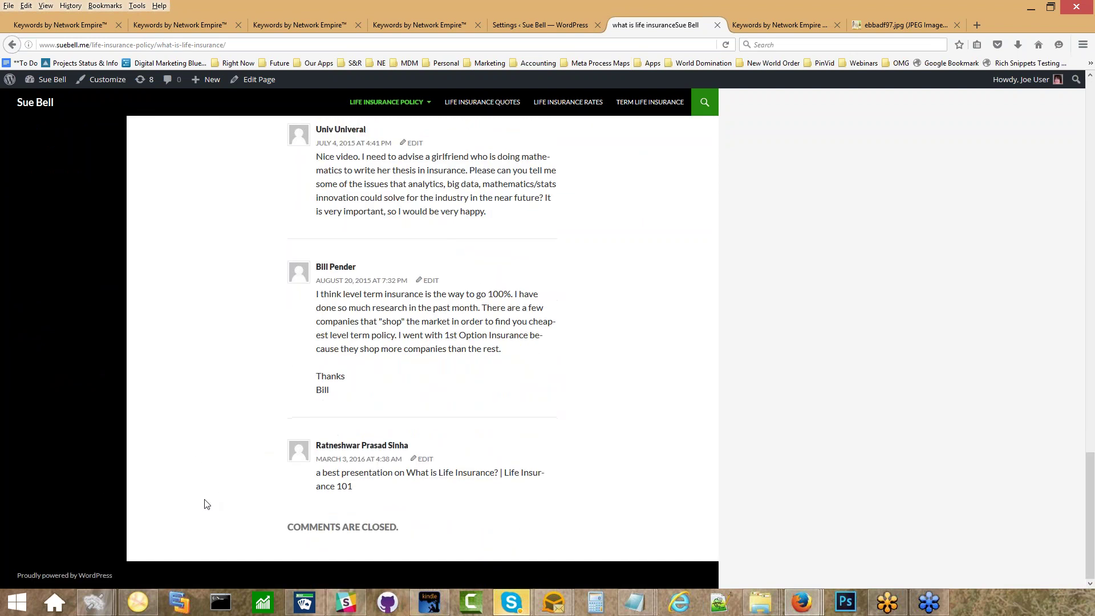
# Copy the [ne_bizshortcode] shortcode from the silo builder settings.
pyautogui.click(525, 25)
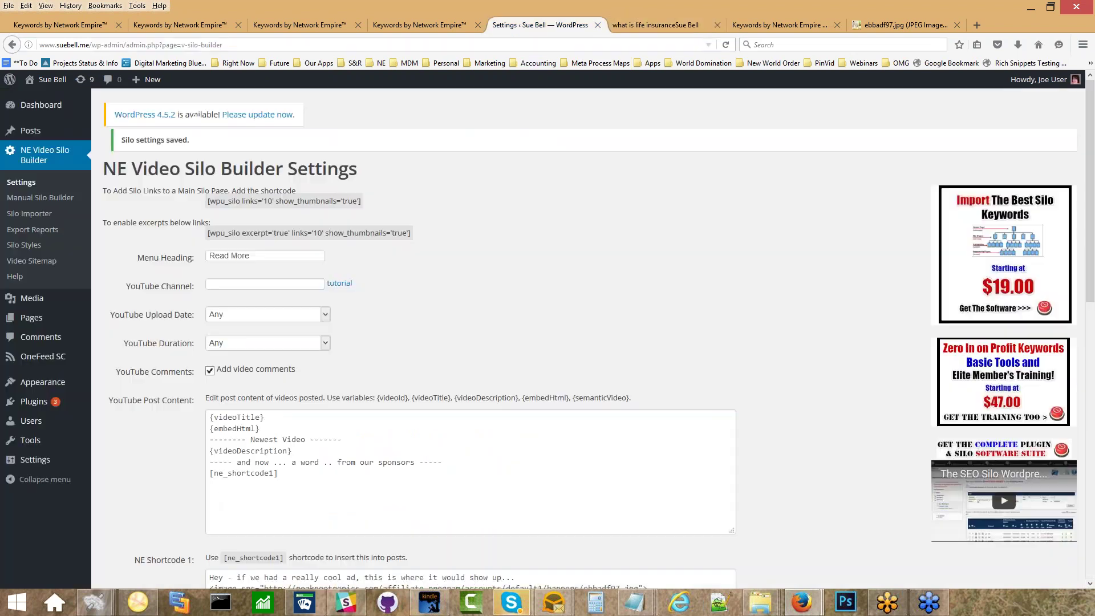
pyautogui.scroll(-12, 471, 337)
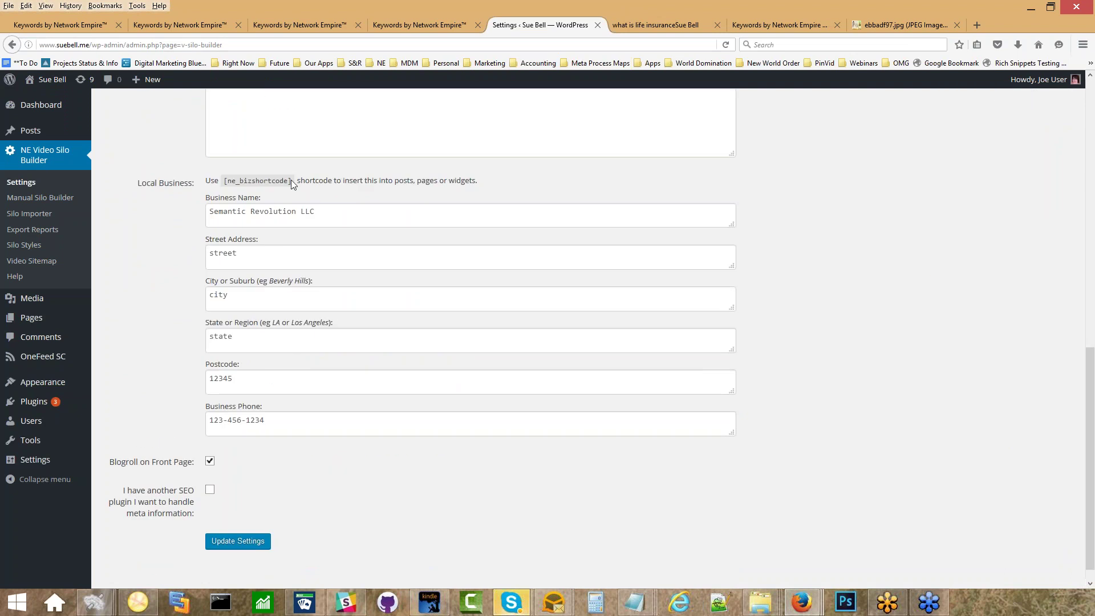
pyautogui.moveTo(290, 180); pyautogui.dragTo(282, 180)
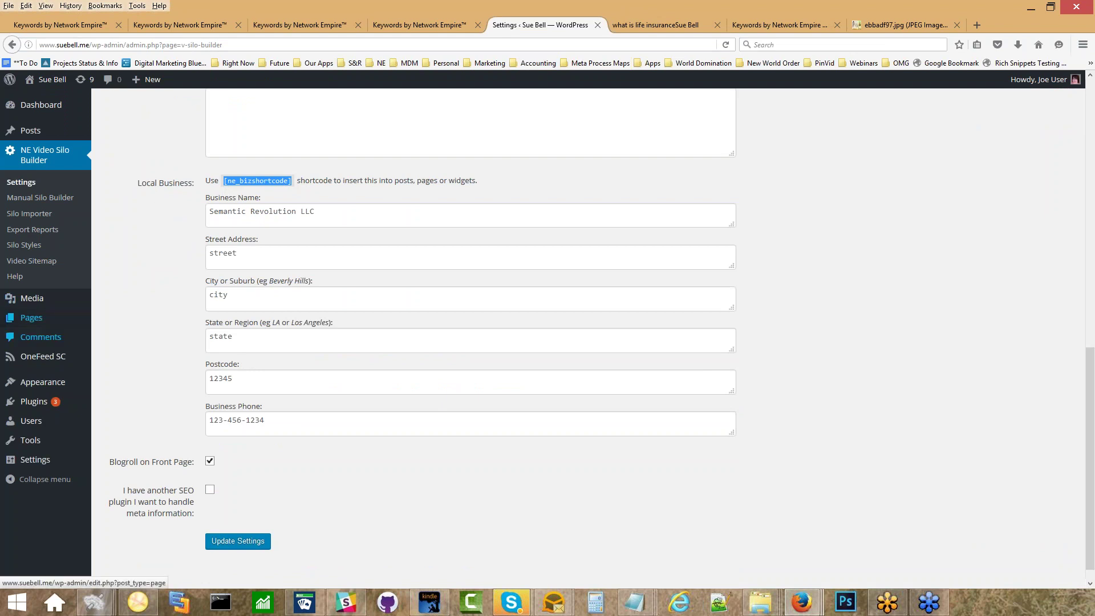
# Create and publish a new page titled 'Contact Us' containing the [ne_bizshortcode] shortcode.
pyautogui.moveTo(115, 318)
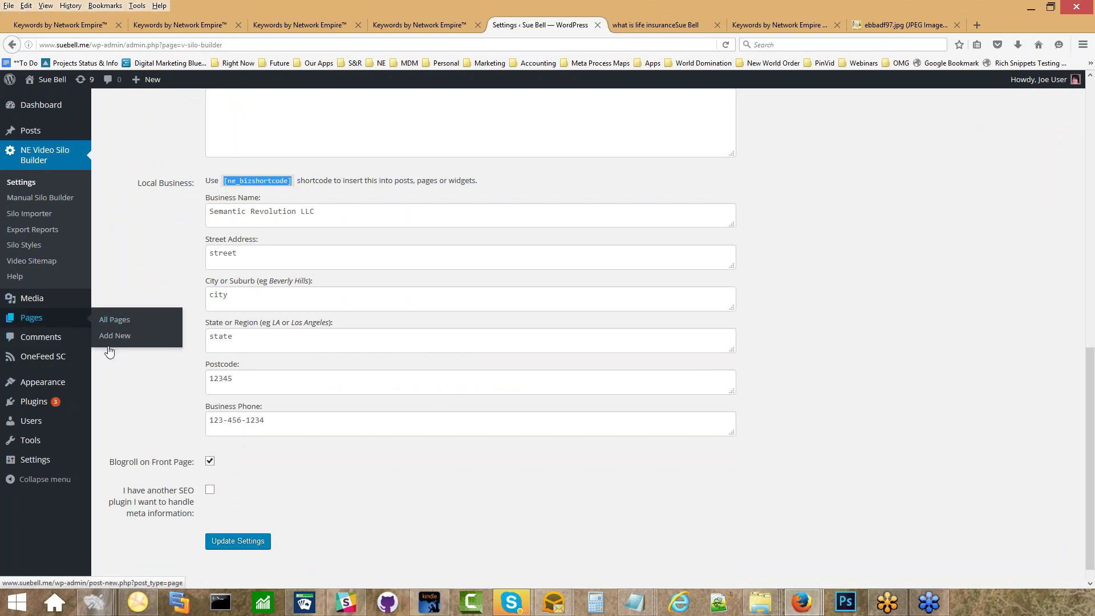
pyautogui.click(119, 337)
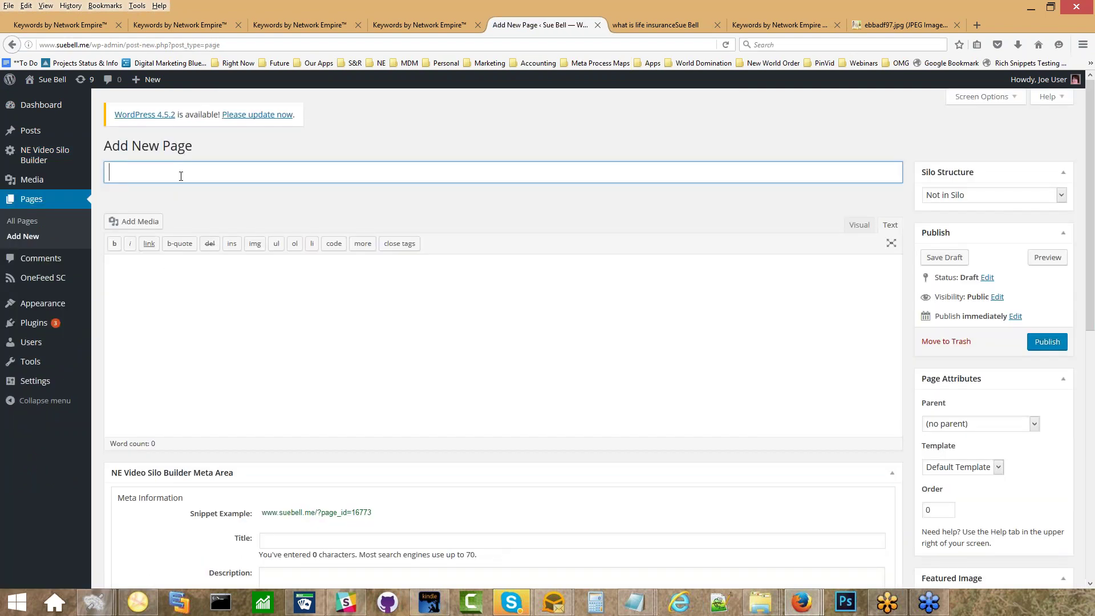
pyautogui.write('Contact Us')
pyautogui.click(176, 261)
pyautogui.write('[ne_bizshortcode]')
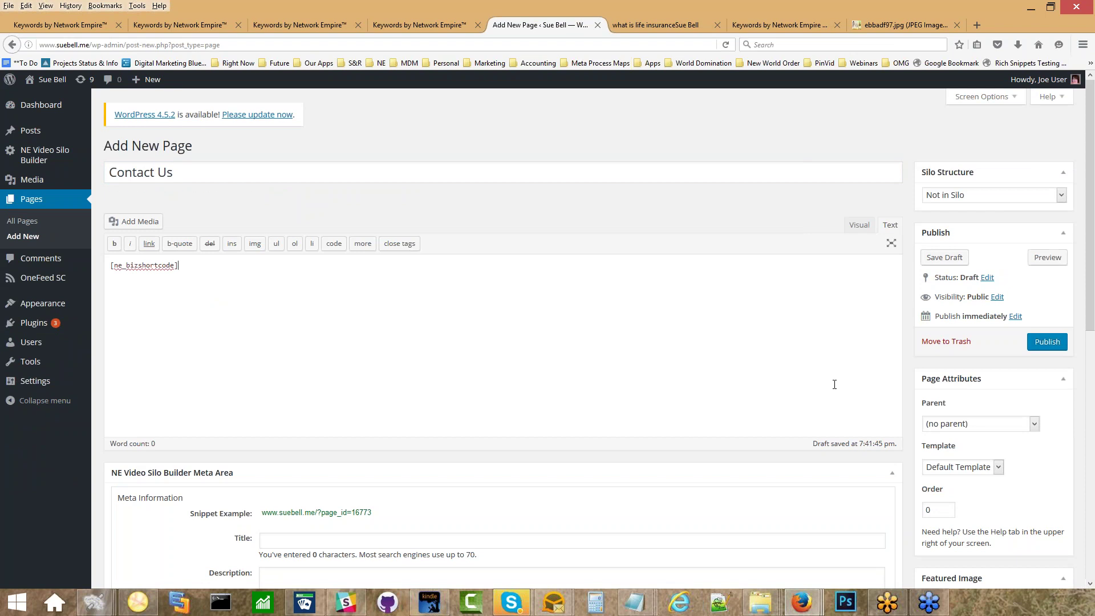
pyautogui.click(1053, 345)
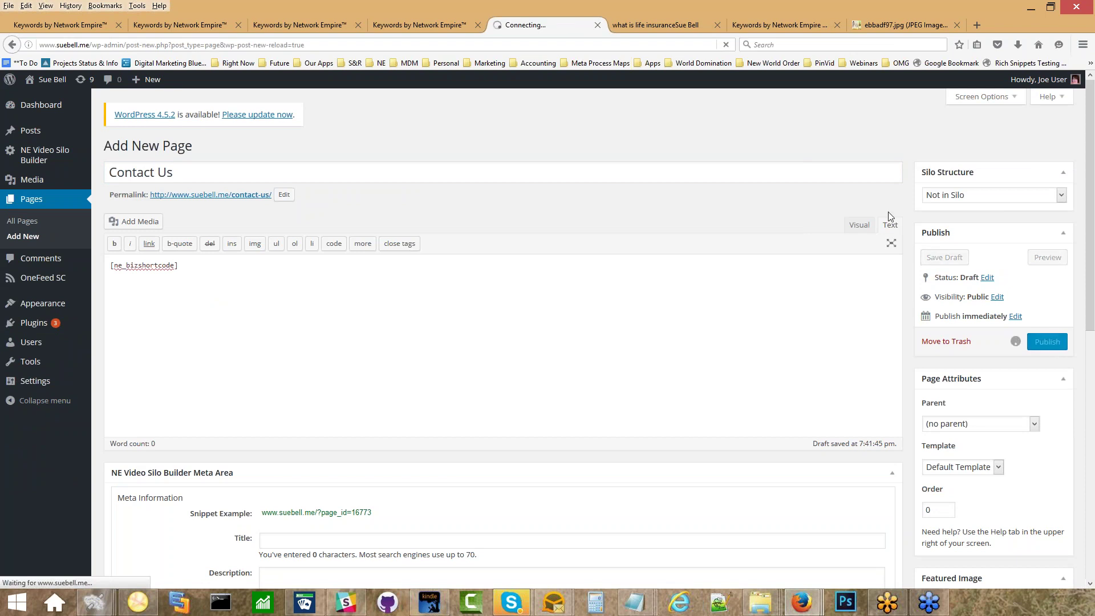
# Open the new Contact Us page on the live site to see the business address and phone.
pyautogui.click(661, 25)
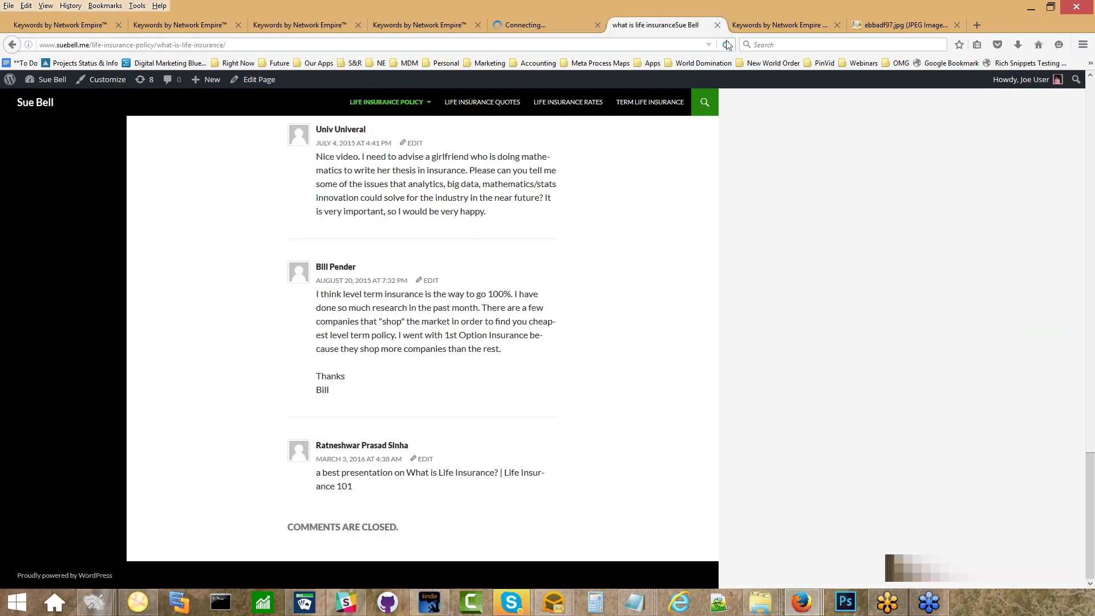
pyautogui.scroll(10, 779, 199)
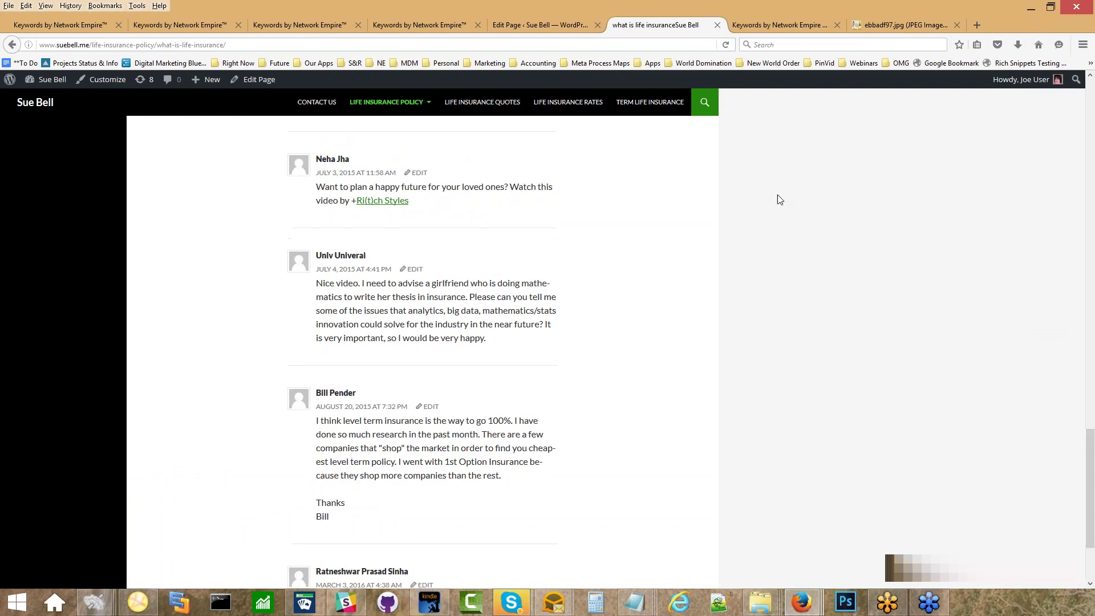
pyautogui.click(317, 102)
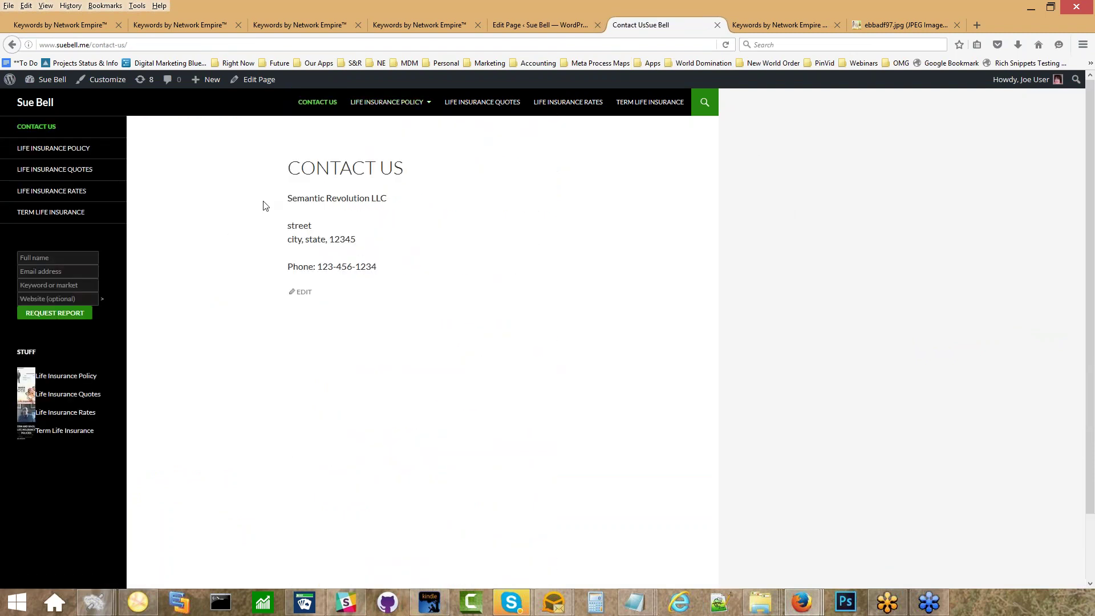
# Inspect the Contact Us page source, then copy its URL and open Google's Structured Data Testing Tool.
pyautogui.rightClick(404, 247)
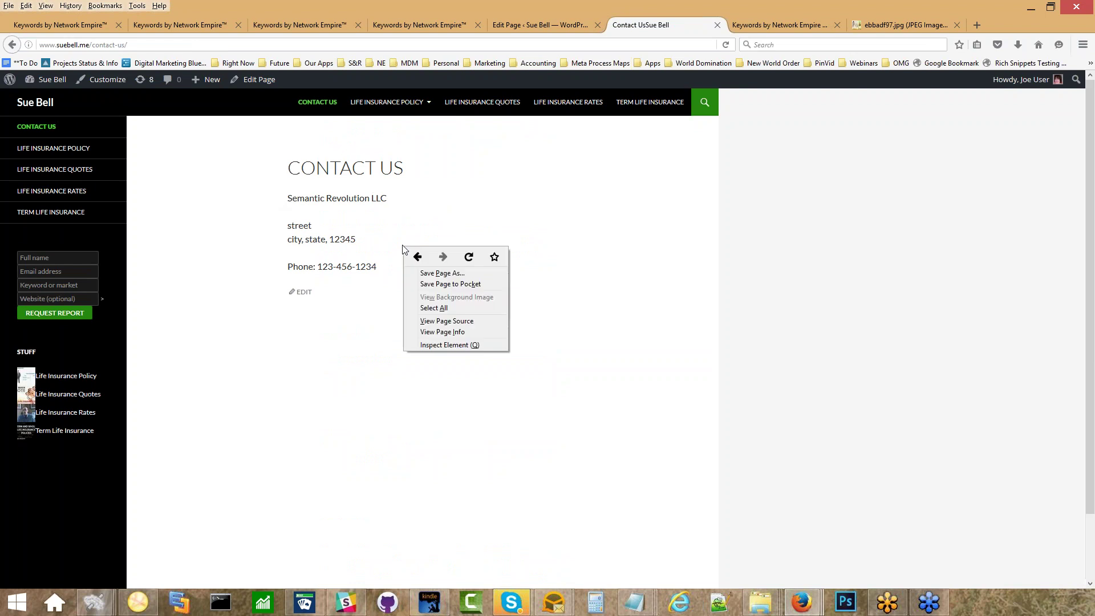
pyautogui.click(434, 322)
pyautogui.scroll(-15, 434, 324)
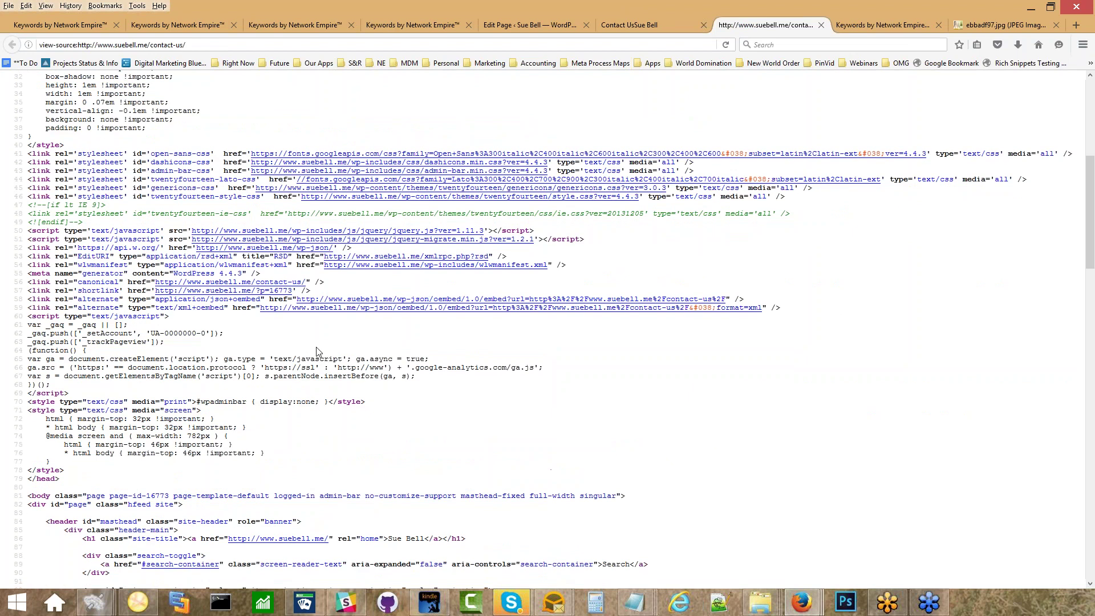
pyautogui.scroll(-20, 318, 353)
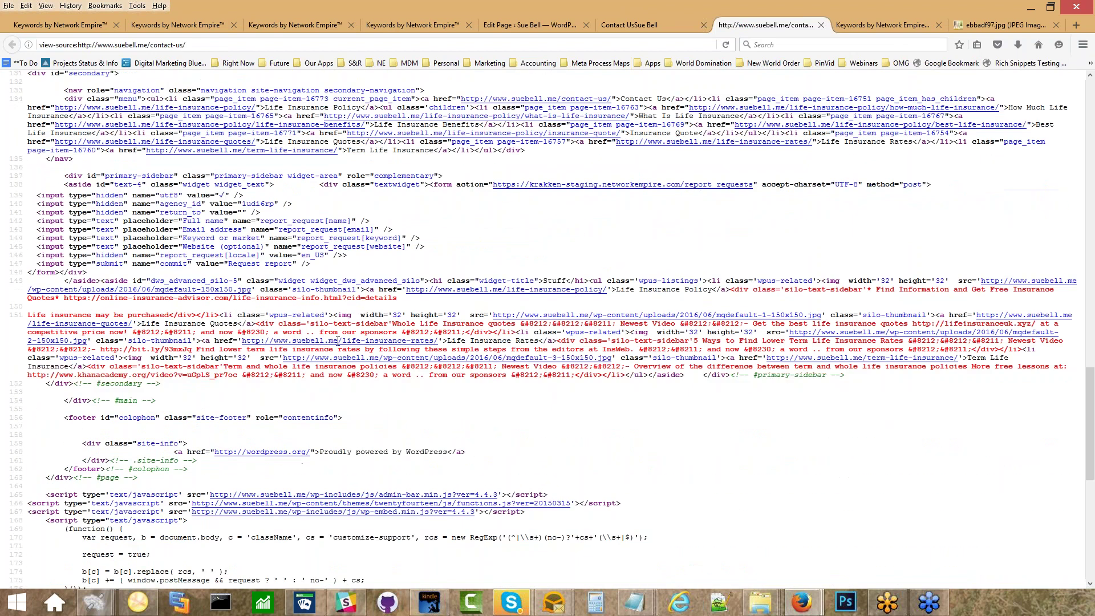
pyautogui.click(821, 24)
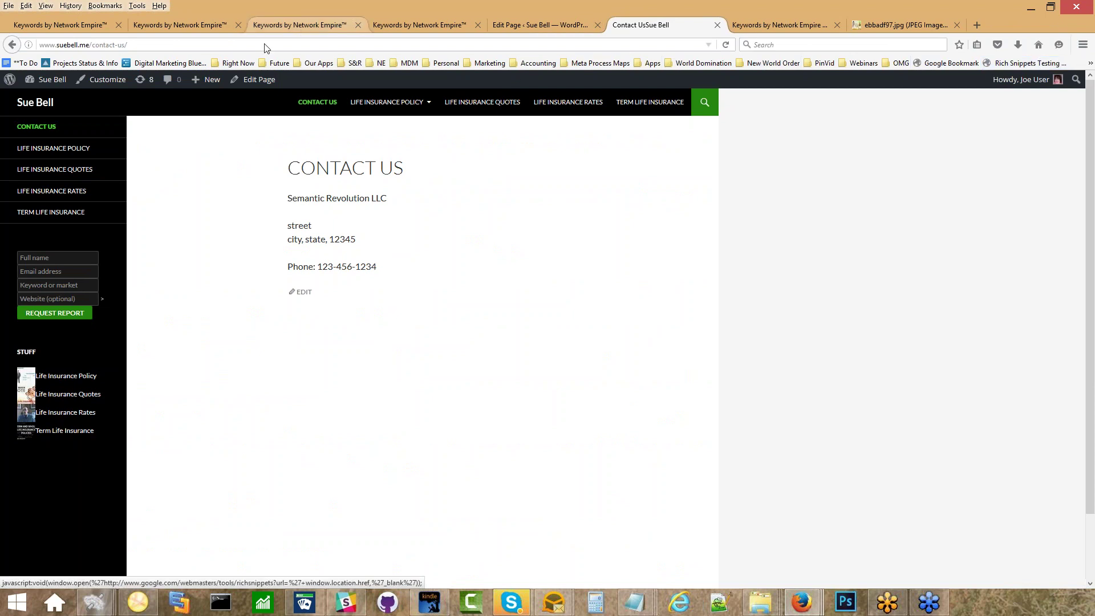
pyautogui.click(365, 44)
pyautogui.hotkey('ctrl', 'c')
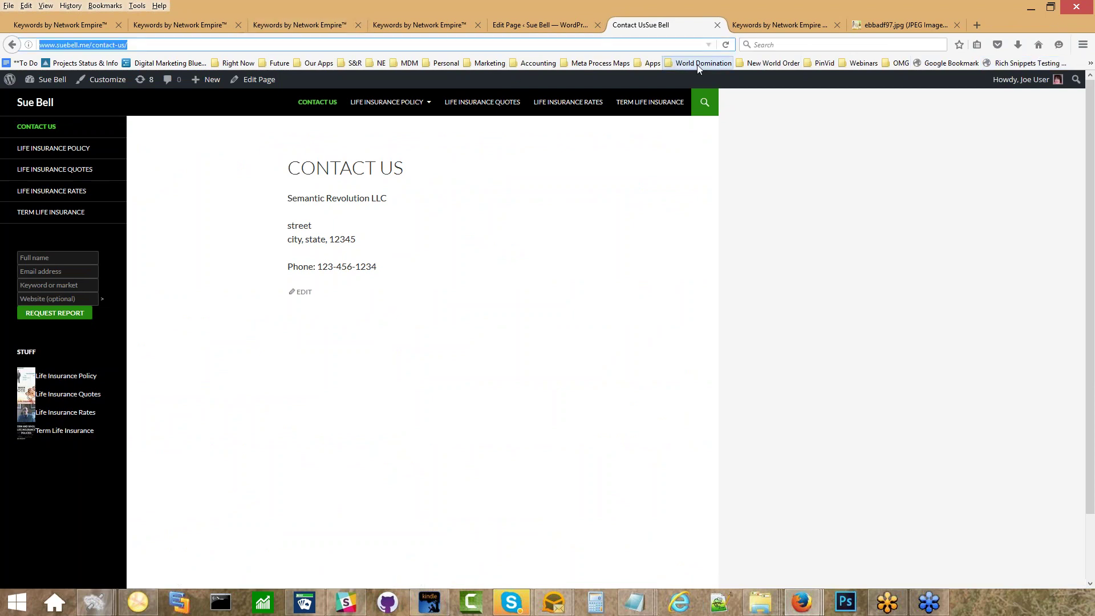
pyautogui.click(1000, 64)
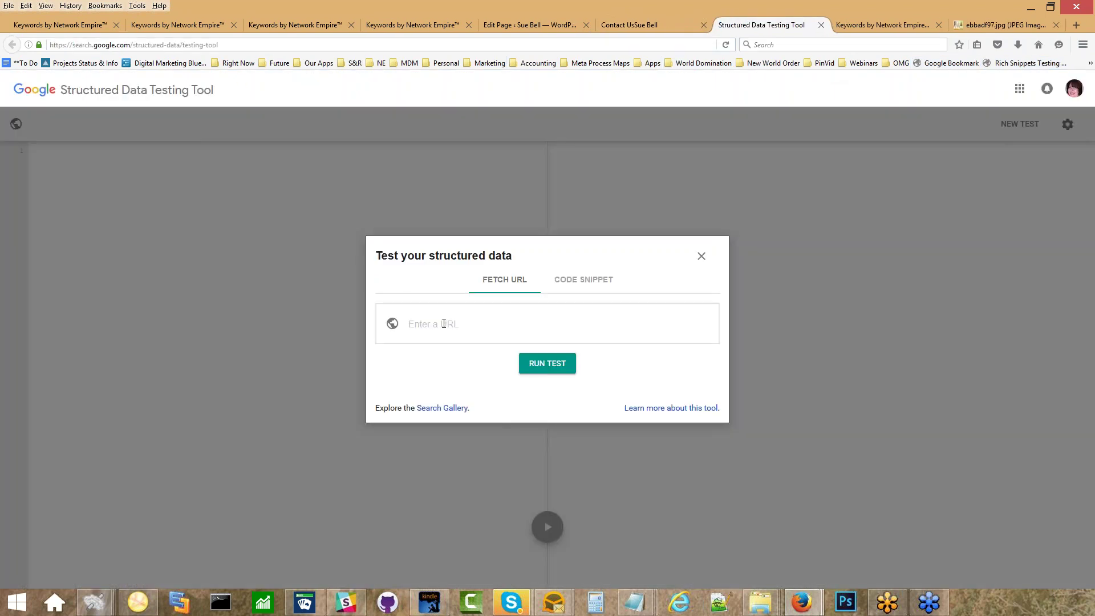
# Test the contact-us URL for structured data, confirm LocalBusiness shows 0 errors, then close the tool.
pyautogui.click(445, 323)
pyautogui.hotkey('ctrl', 'v')
pyautogui.click(540, 361)
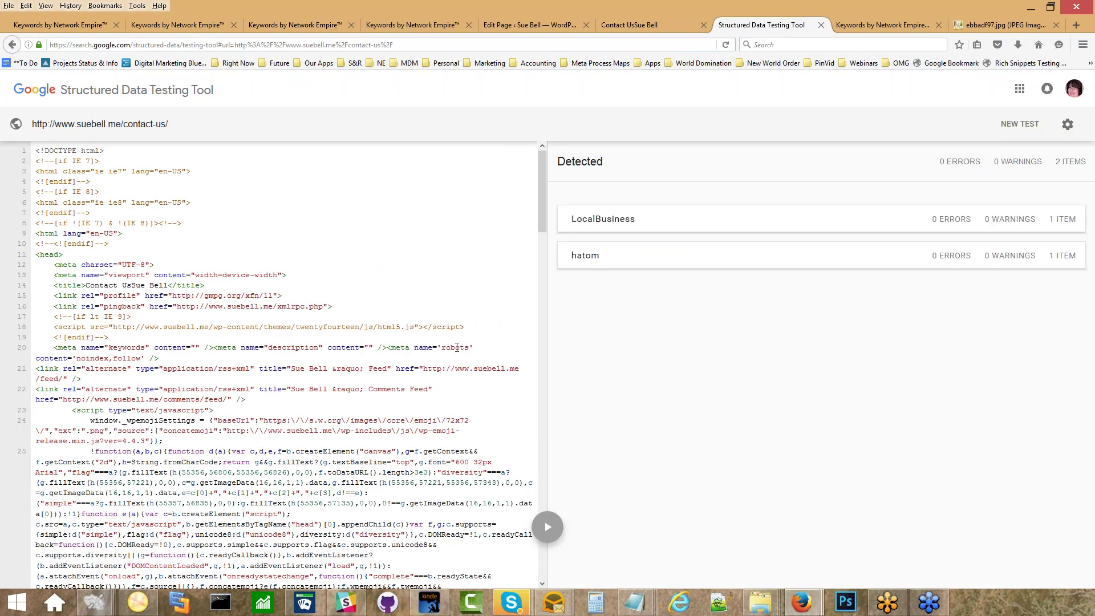
pyautogui.click(618, 230)
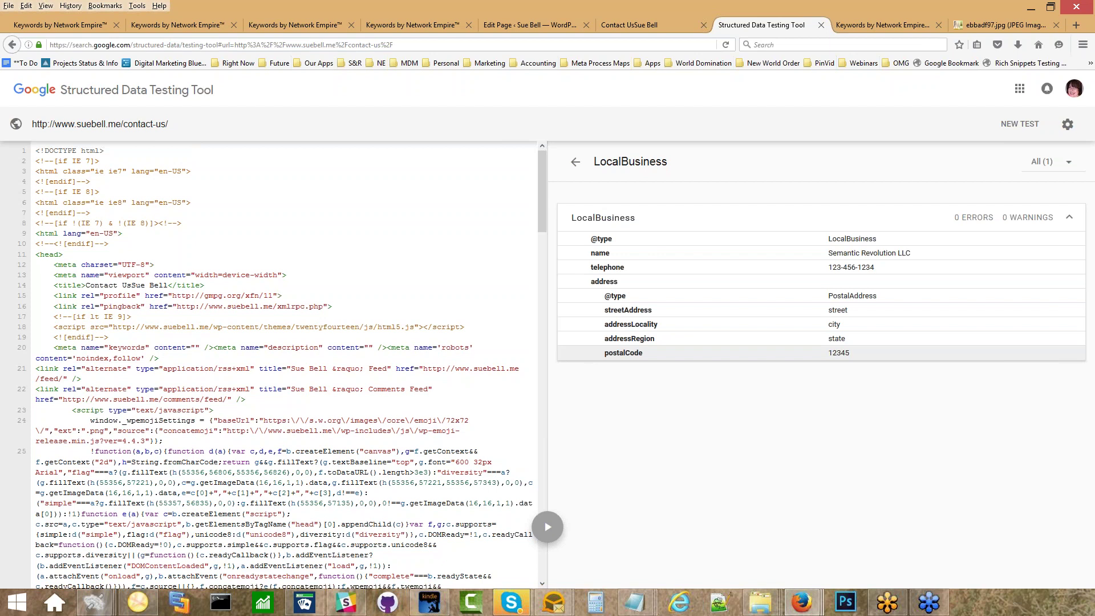
pyautogui.click(820, 25)
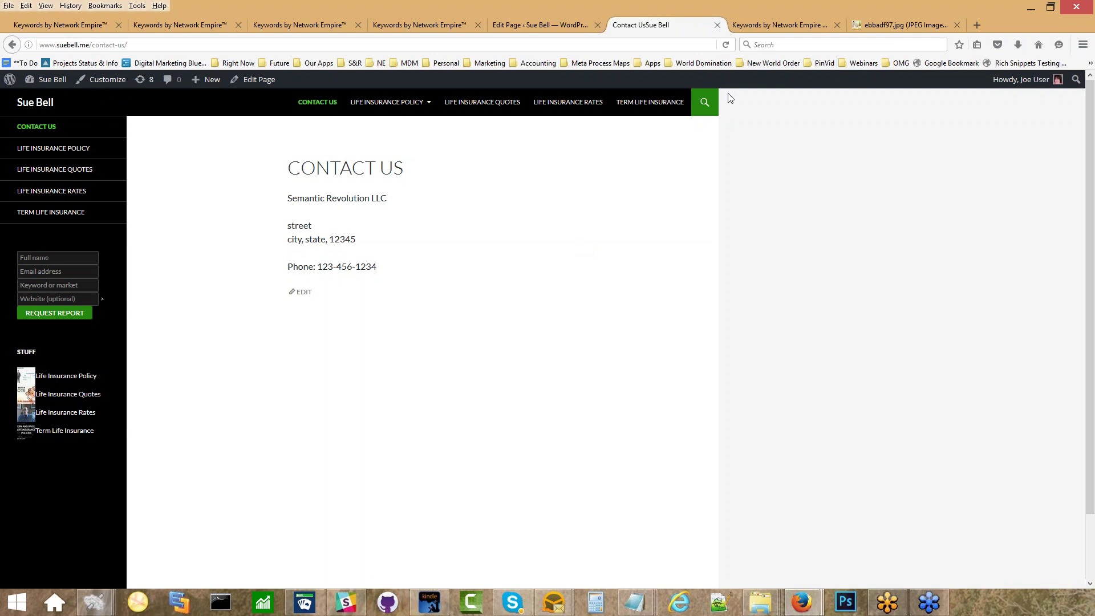
pyautogui.click(777, 25)
pyautogui.scroll(15, 531, 196)
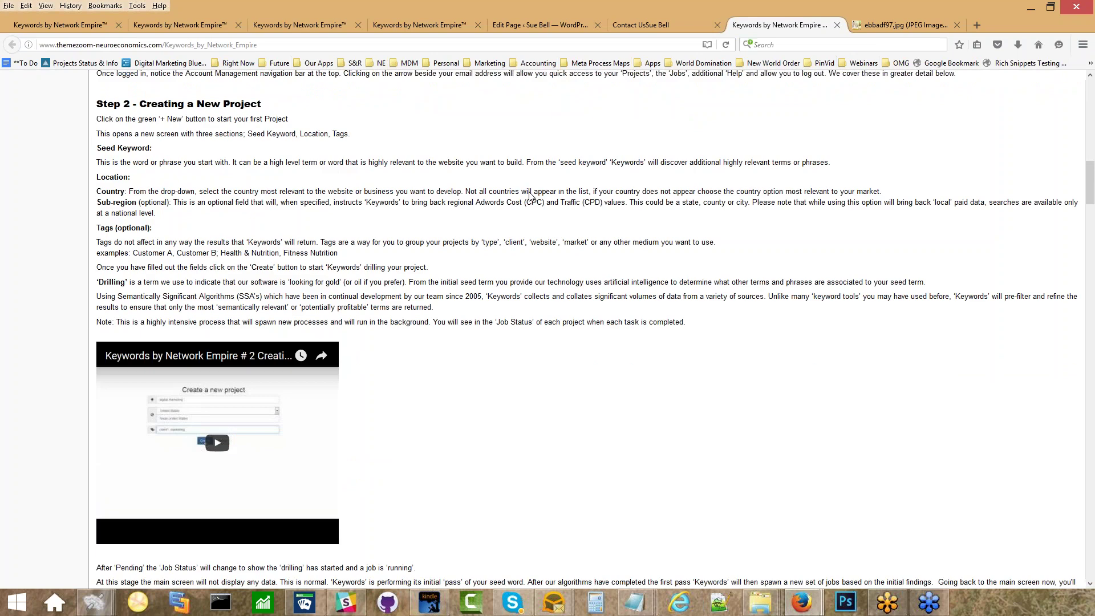
pyautogui.doubleClick(635, 12)
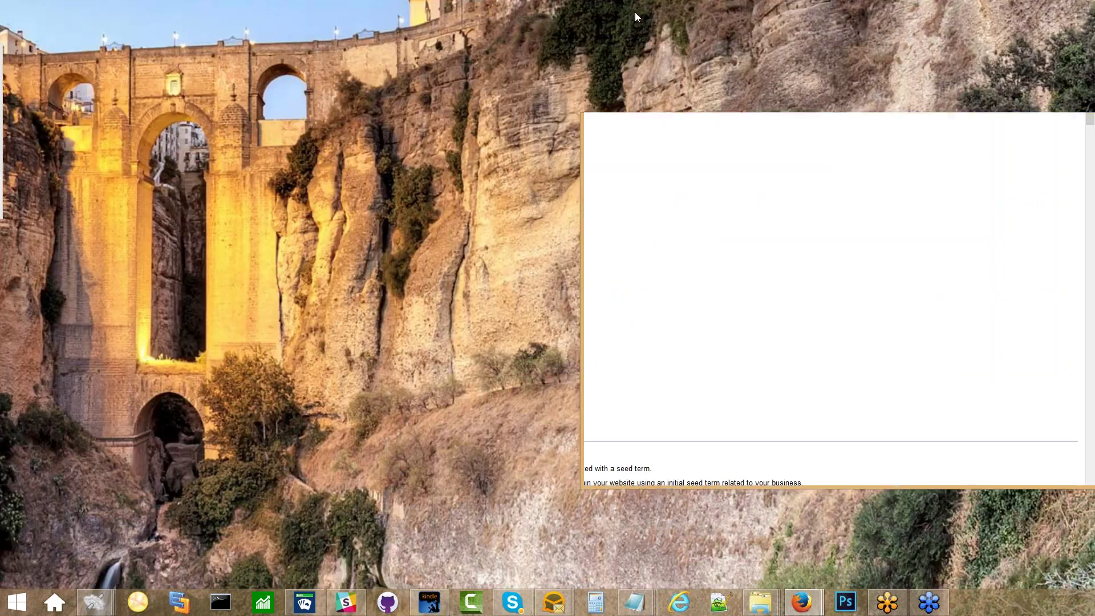
pyautogui.doubleClick(823, 125)
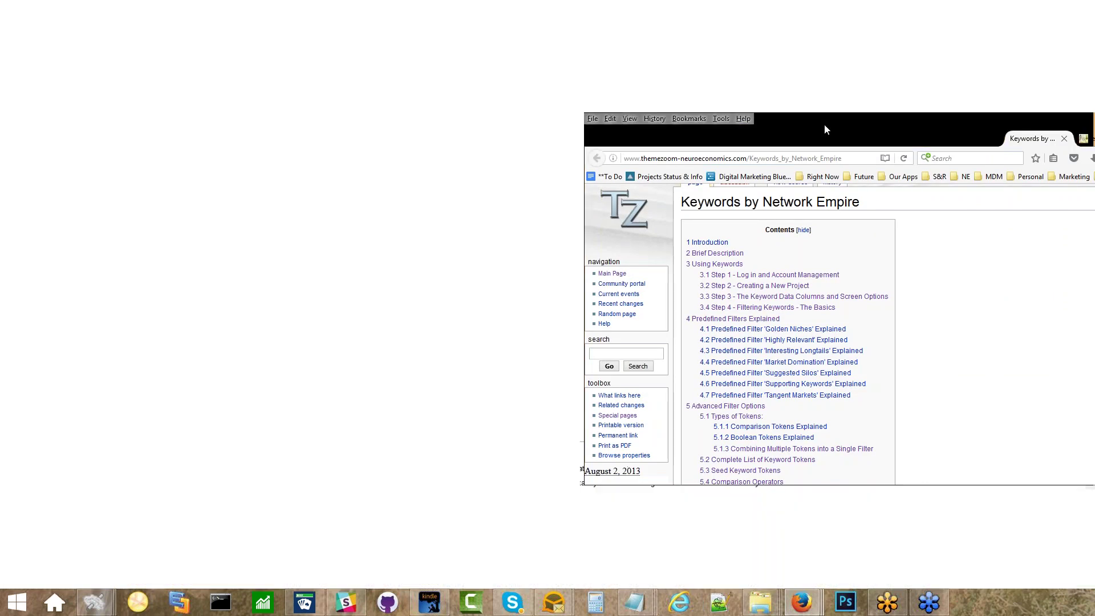
pyautogui.click(656, 25)
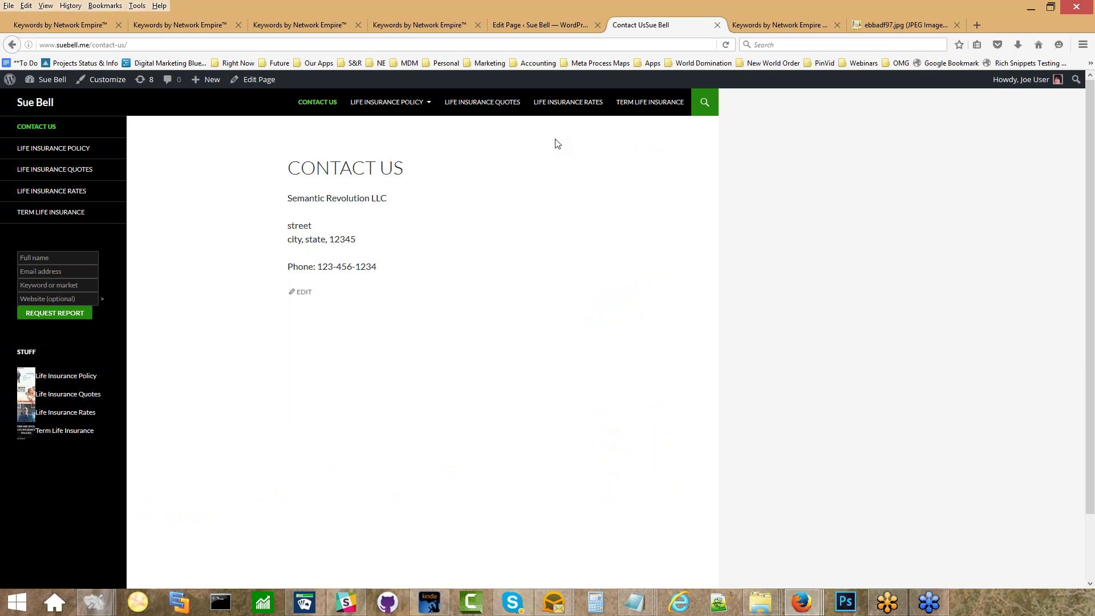
pyautogui.click(49, 108)
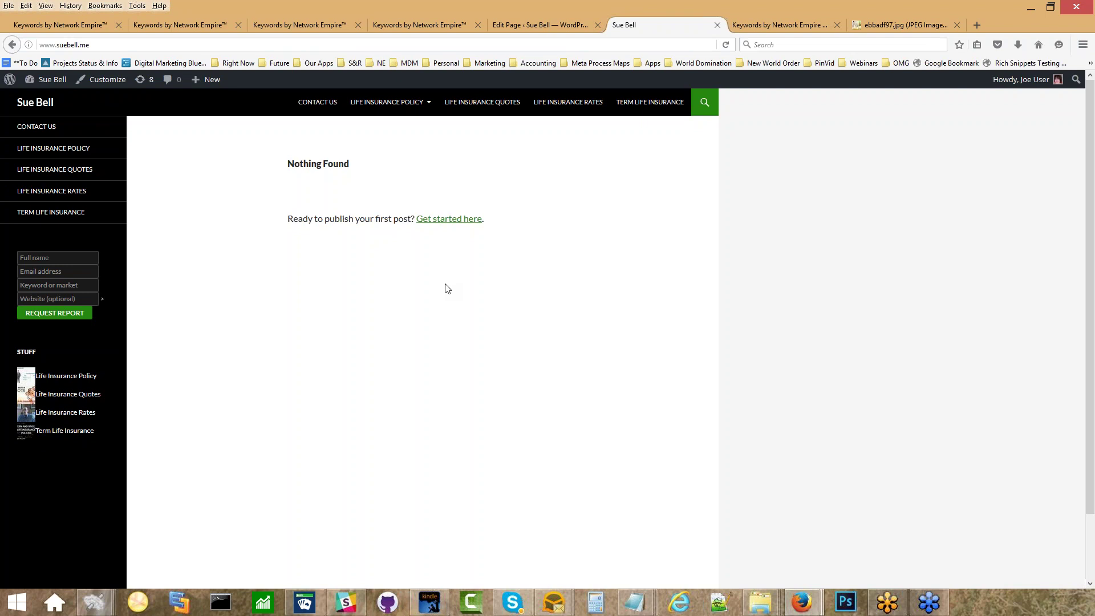
# View the Life Insurance Policy page, then switch to the PeakNootropics ebbadf97.jpg banner tab.
pyautogui.click(73, 150)
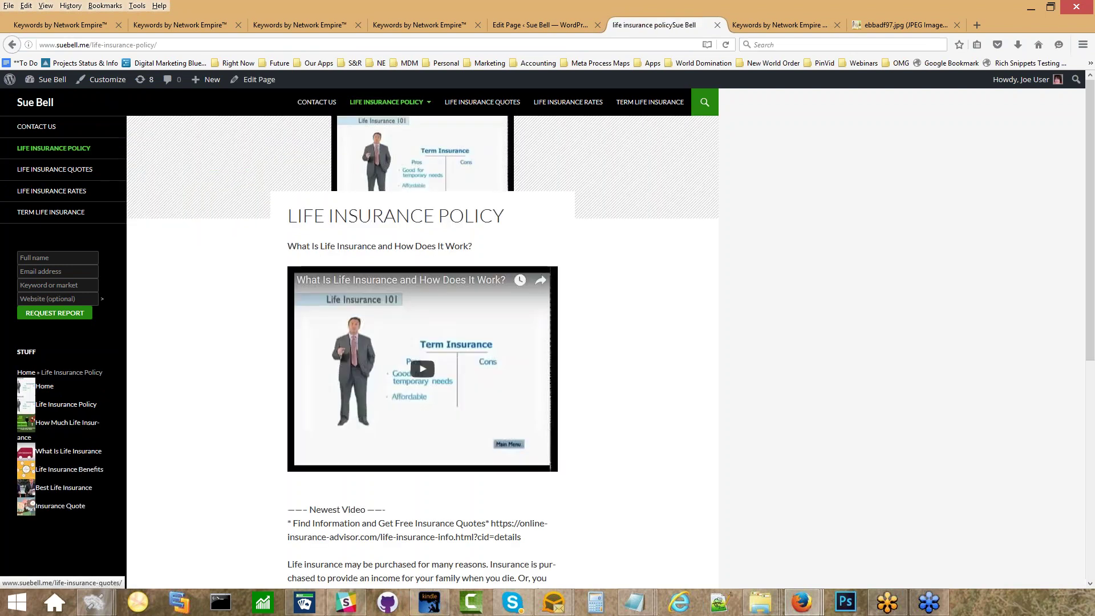
pyautogui.scroll(-7, 605, 220)
pyautogui.scroll(7, 606, 220)
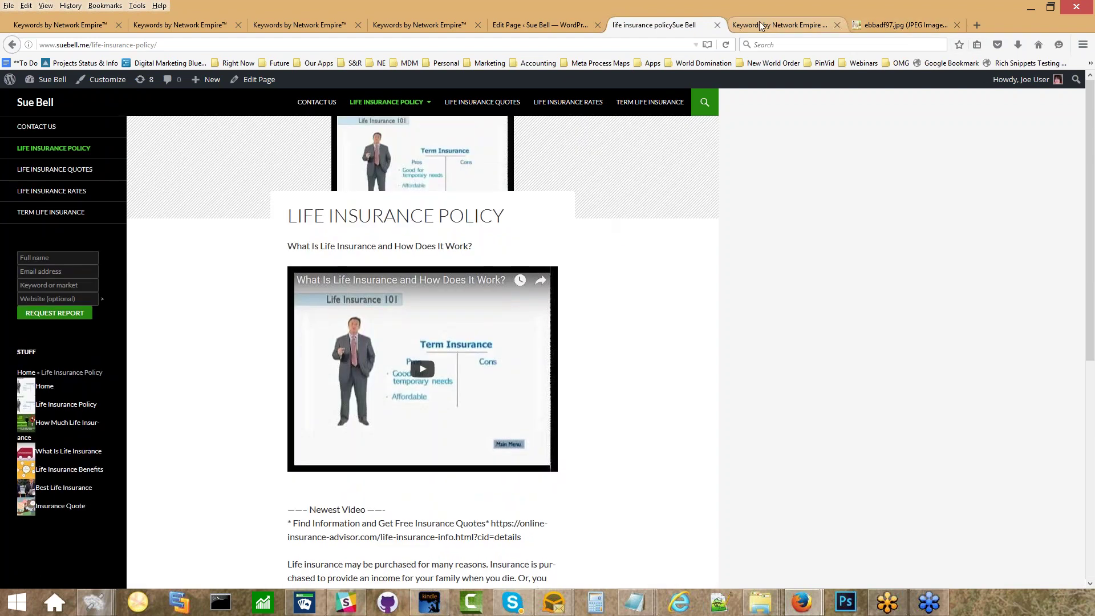
pyautogui.click(913, 27)
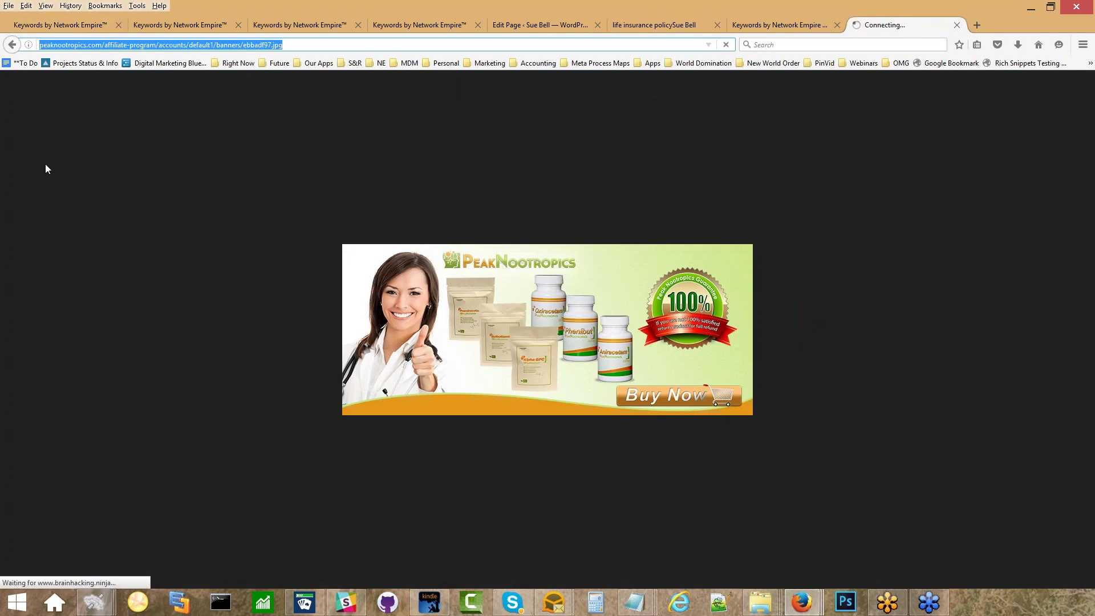
# Review the brainhacking.ninja Cognitive Enhancers page, then return to the Life Insurance Policy tab.
pyautogui.scroll(-6, 71, 235)
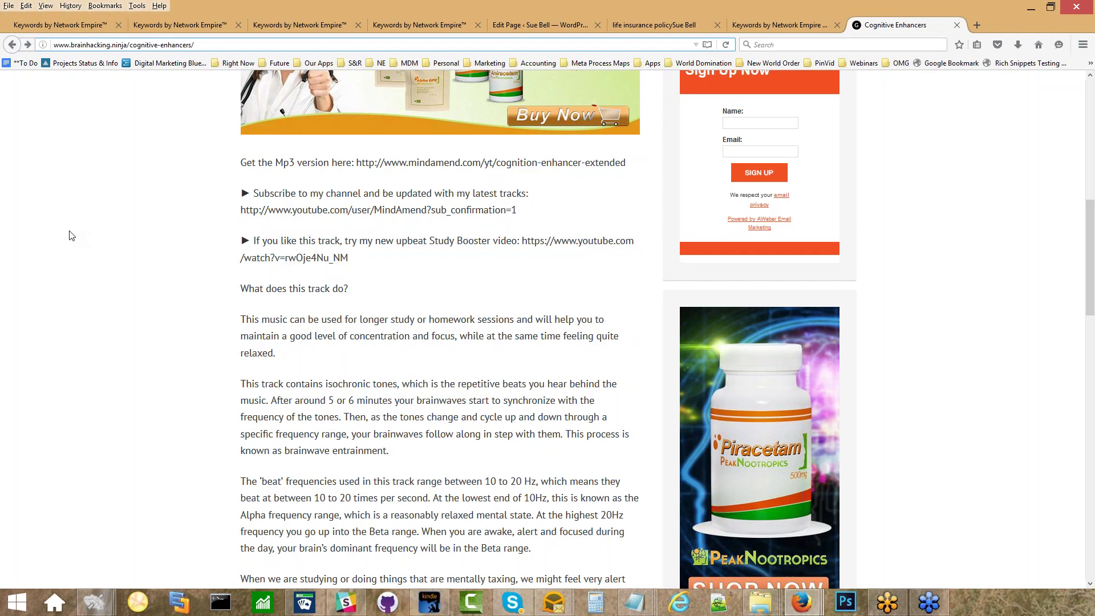
pyautogui.scroll(-8, 72, 236)
pyautogui.scroll(14, 82, 235)
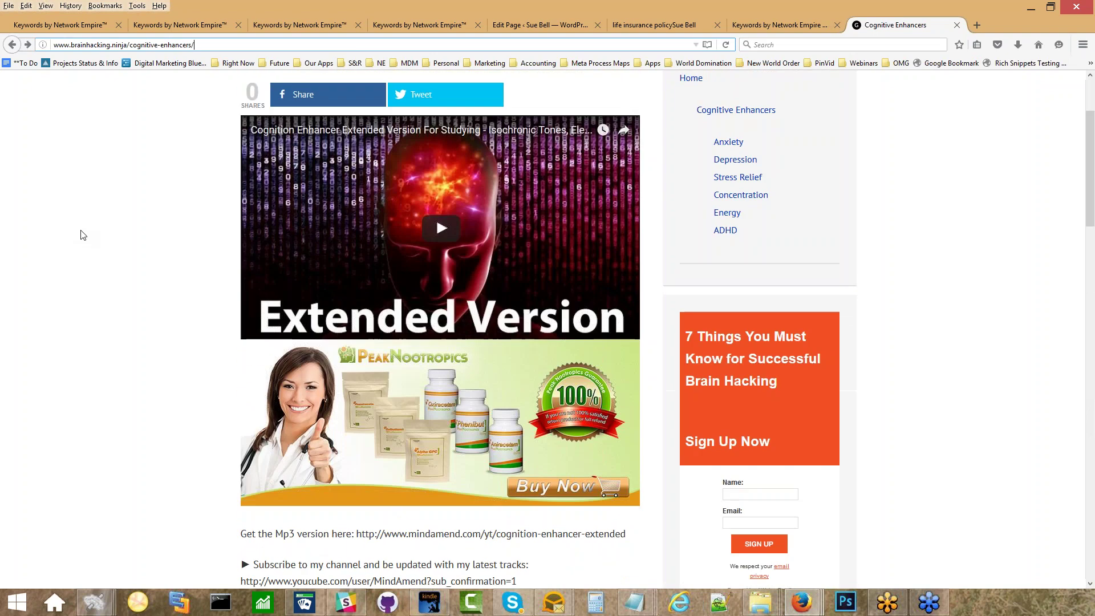
pyautogui.scroll(3, 82, 234)
pyautogui.scroll(-10, 81, 234)
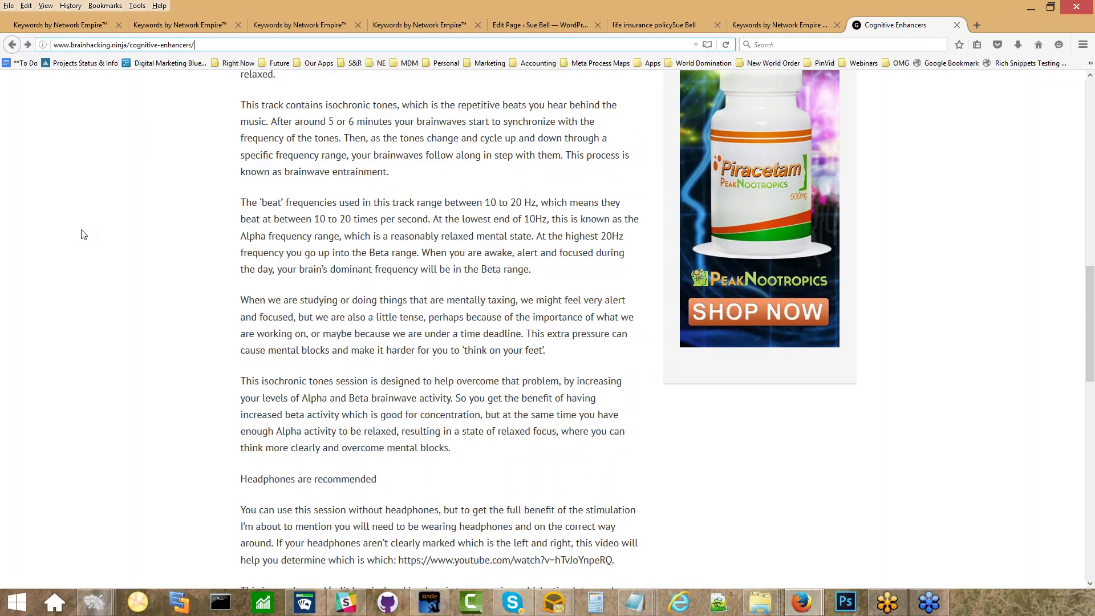
pyautogui.scroll(-5, 82, 235)
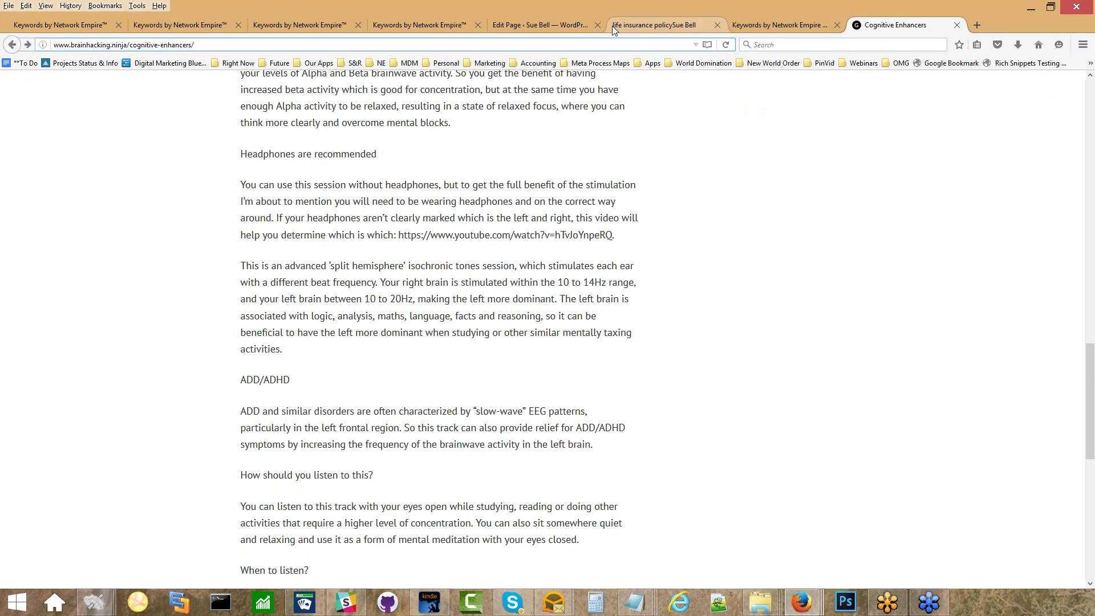
pyautogui.click(648, 23)
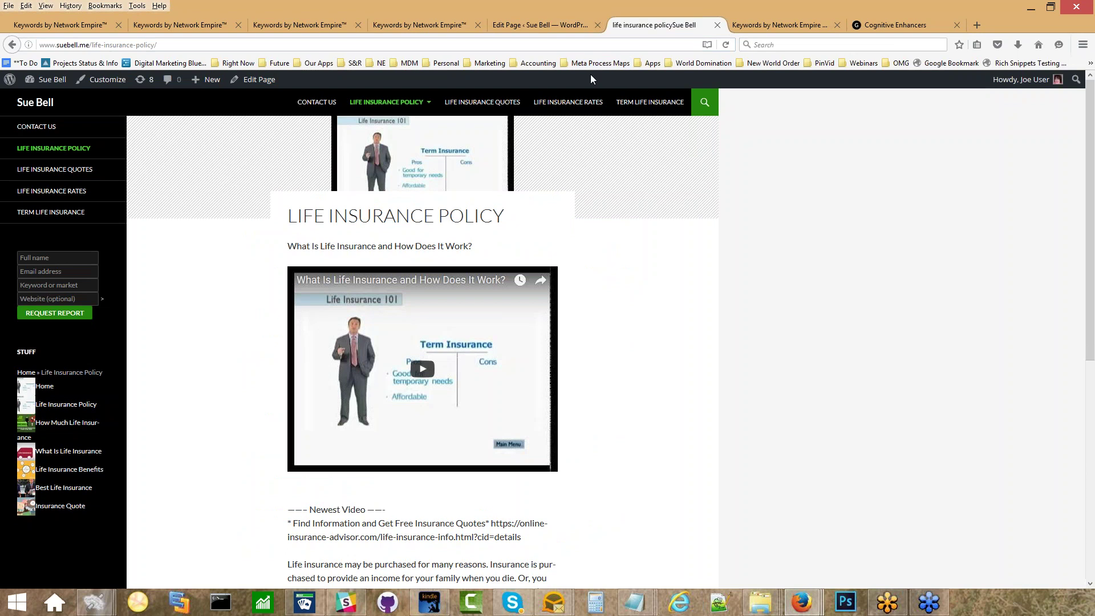
# Open the NE Video Silo Builder Settings page from the WordPress admin.
pyautogui.click(550, 19)
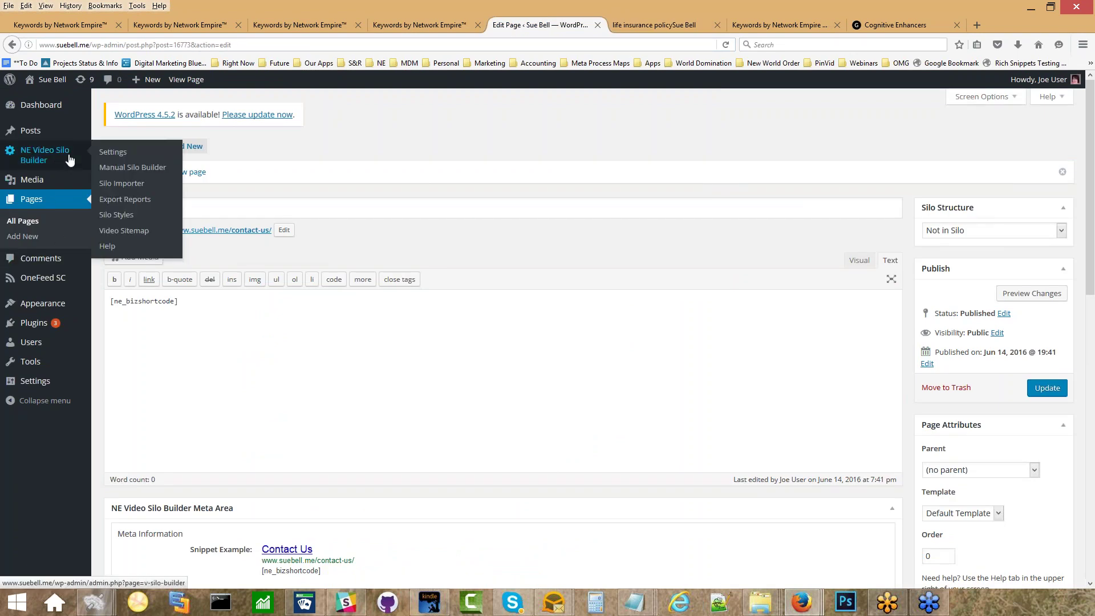
pyautogui.click(101, 156)
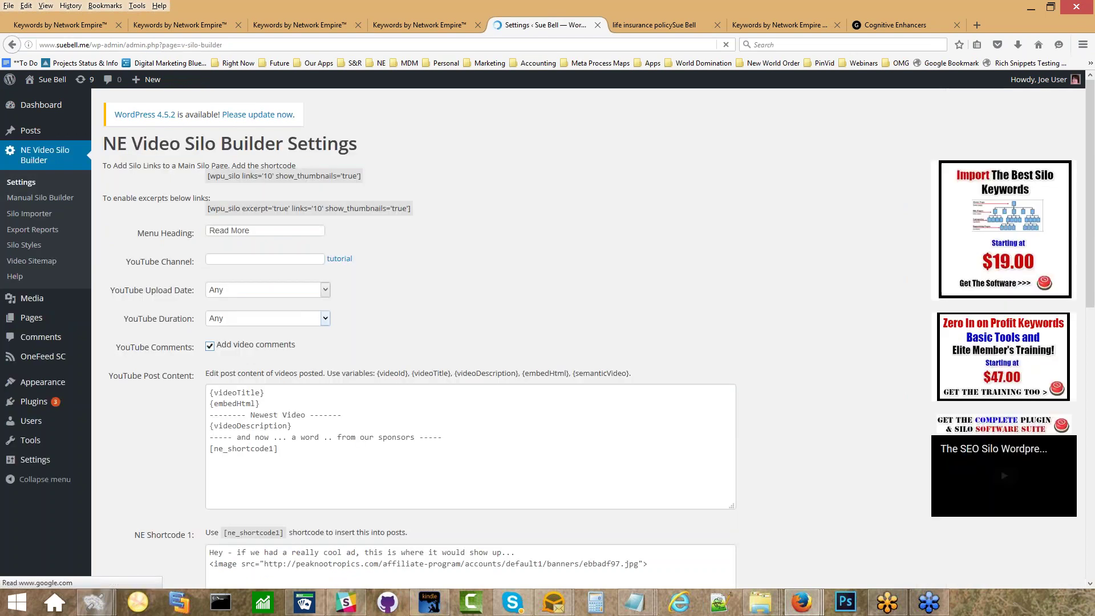
pyautogui.scroll(-2, 295, 403)
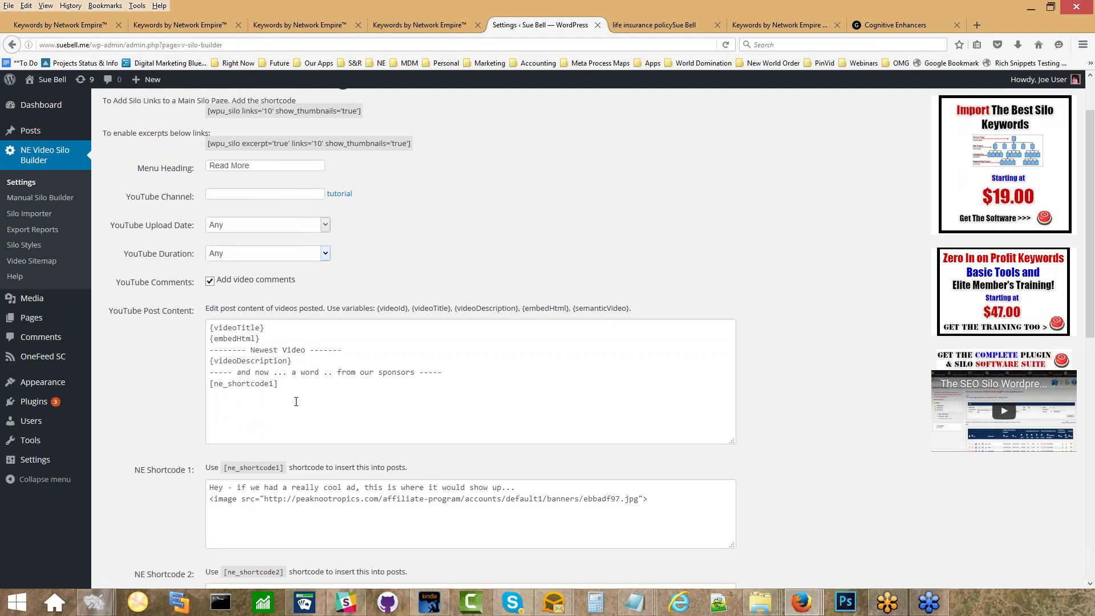
# Replace the YouTube Post Content template with the pasted six-line version ending in [ne_shortcode1].
pyautogui.moveTo(291, 383); pyautogui.dragTo(170, 333)
pyautogui.hotkey('ctrl', 'c')
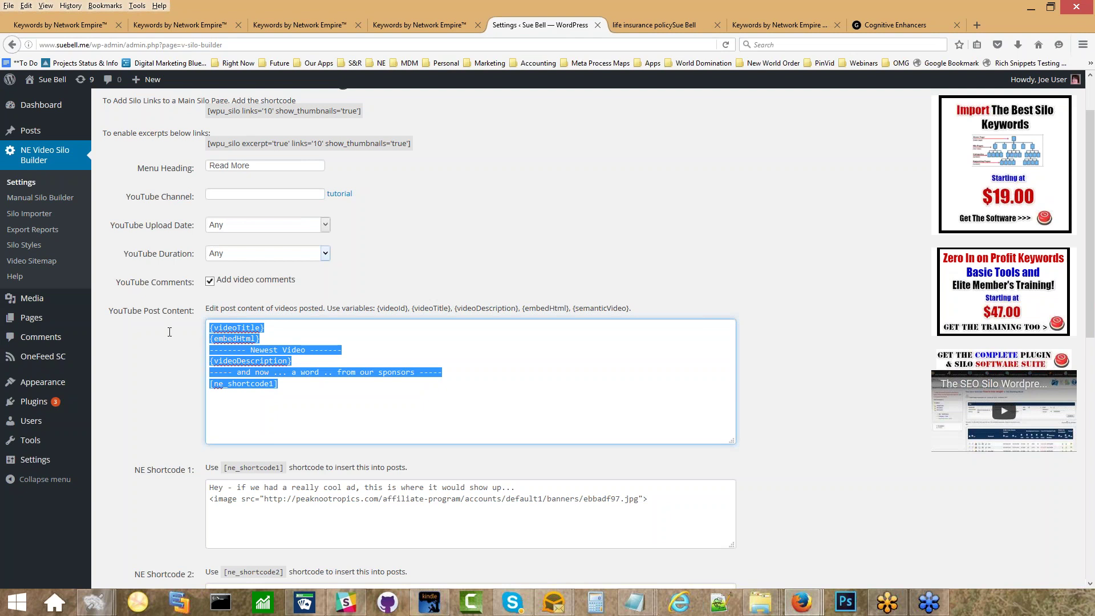
pyautogui.press('Delete')
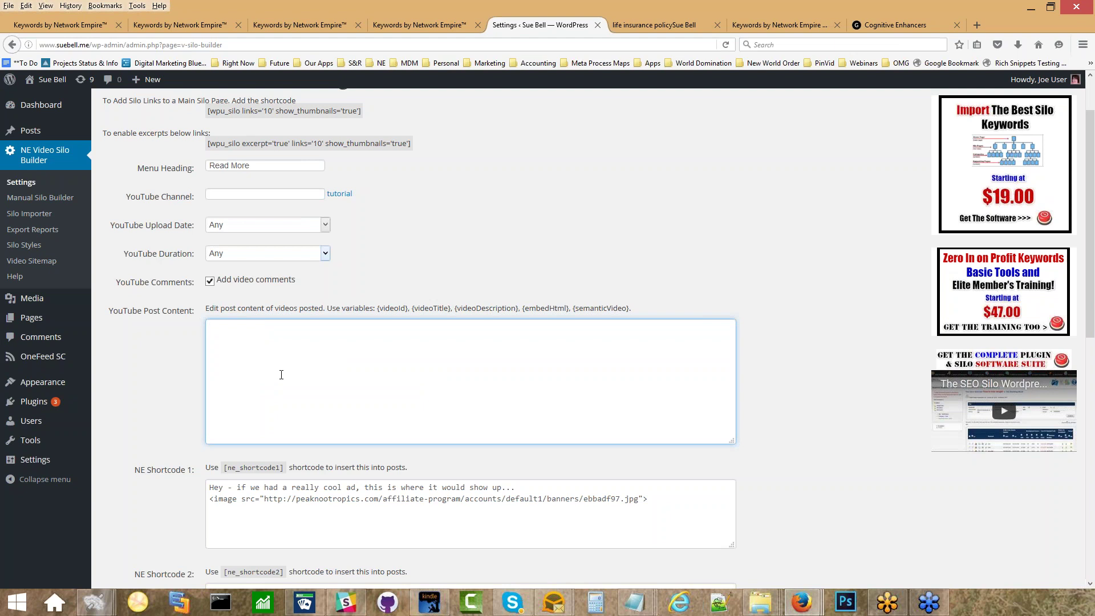
pyautogui.hotkey('ctrl', 'v')
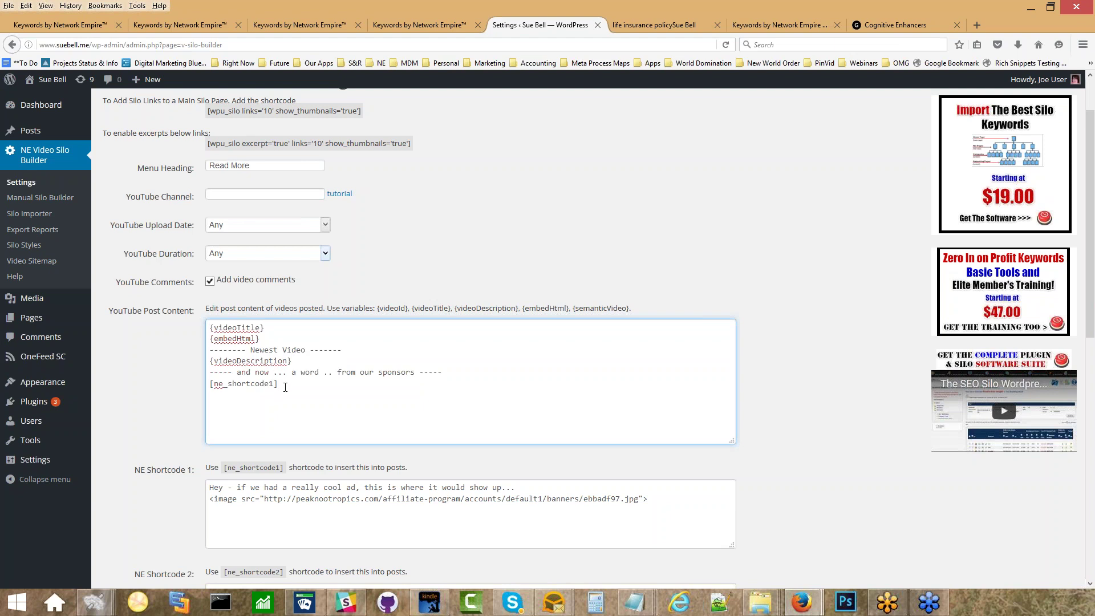
pyautogui.moveTo(285, 387); pyautogui.dragTo(195, 387)
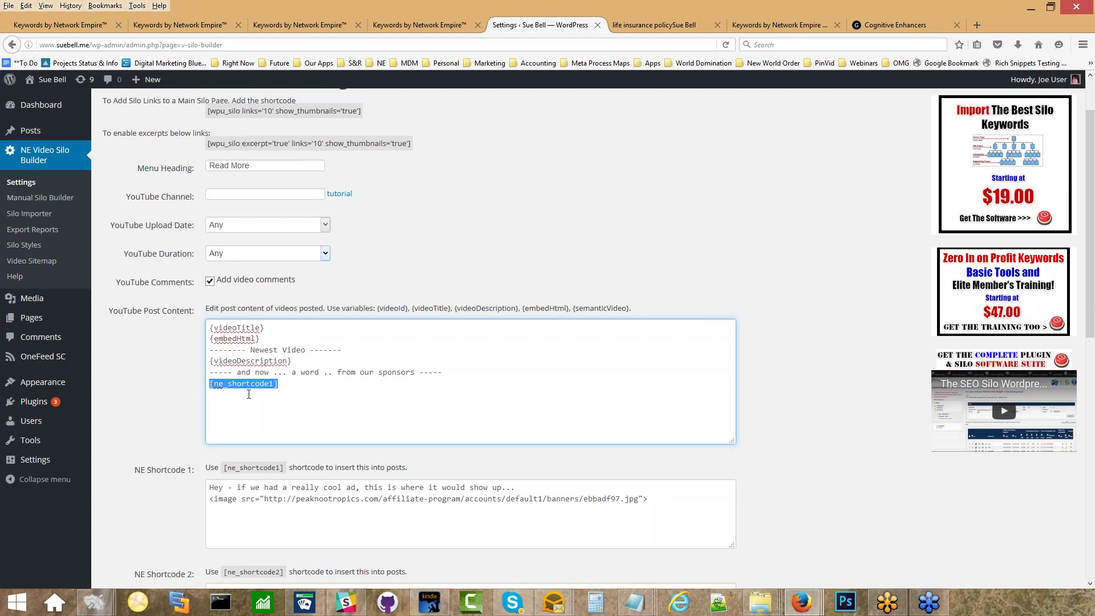
pyautogui.click(282, 380)
pyautogui.moveTo(282, 382); pyautogui.dragTo(171, 388)
pyautogui.click(171, 388)
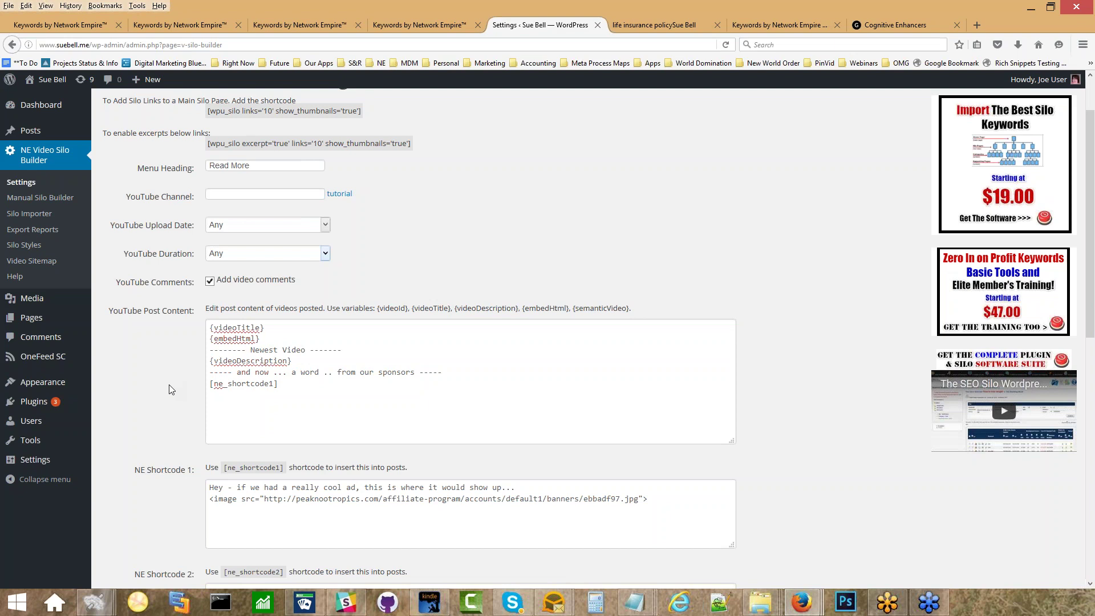
# Select the two-line NE Shortcode 1 content, then advance the slideshow past Set your Timer.
pyautogui.scroll(-5, 169, 384)
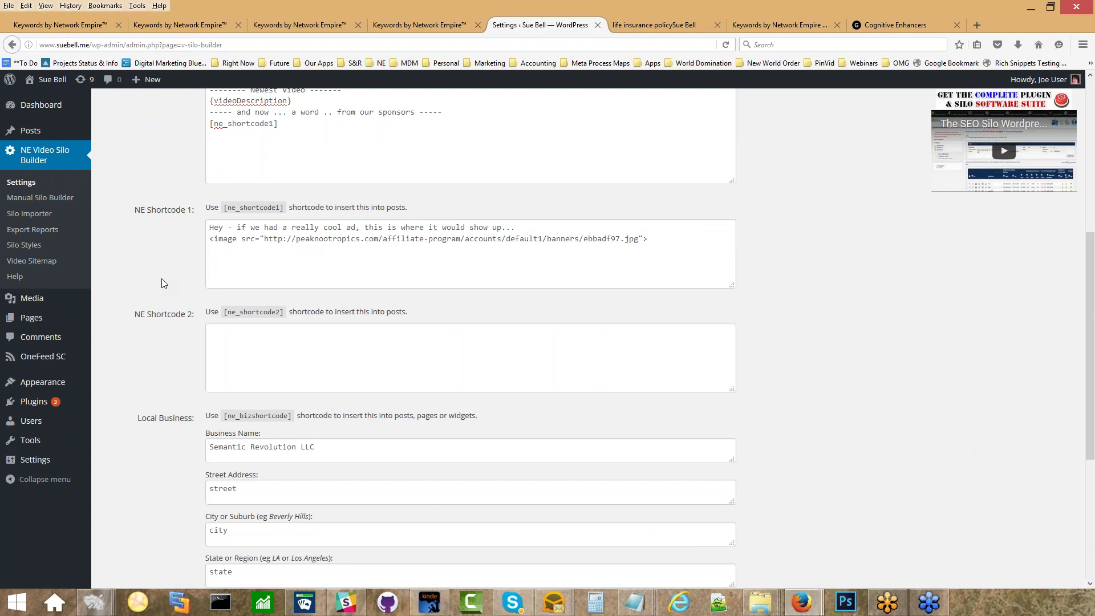
pyautogui.scroll(3, 291, 165)
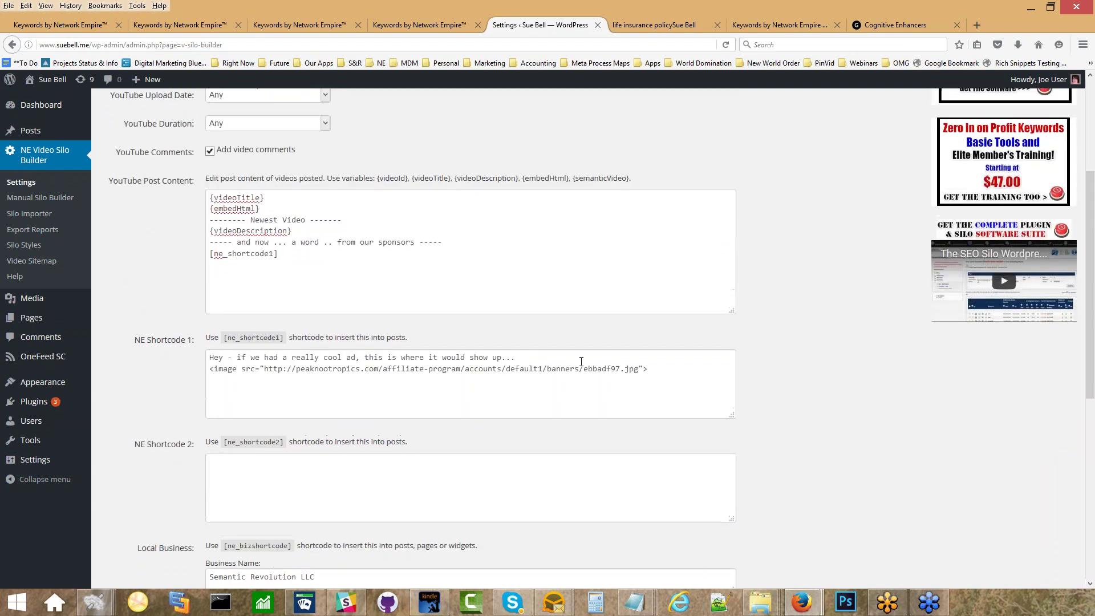
pyautogui.moveTo(658, 367); pyautogui.dragTo(205, 346)
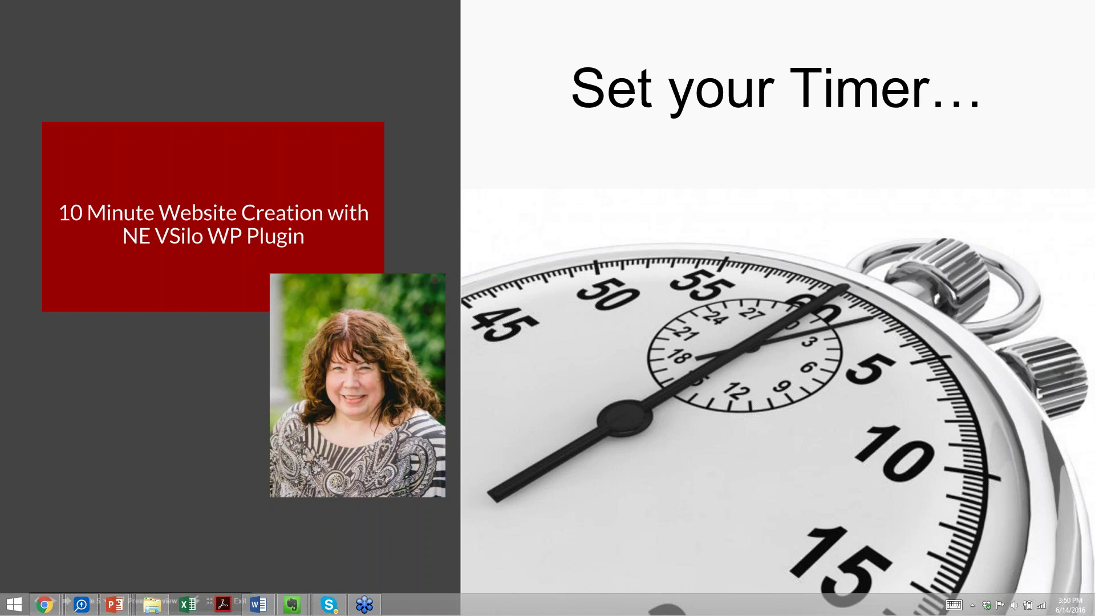
pyautogui.click(503, 309)
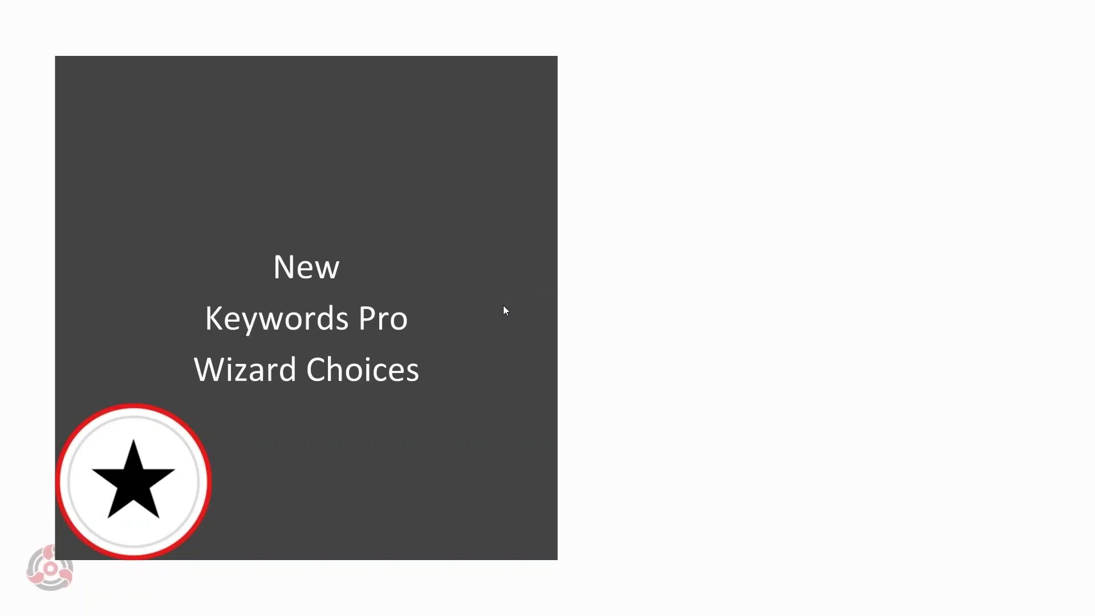